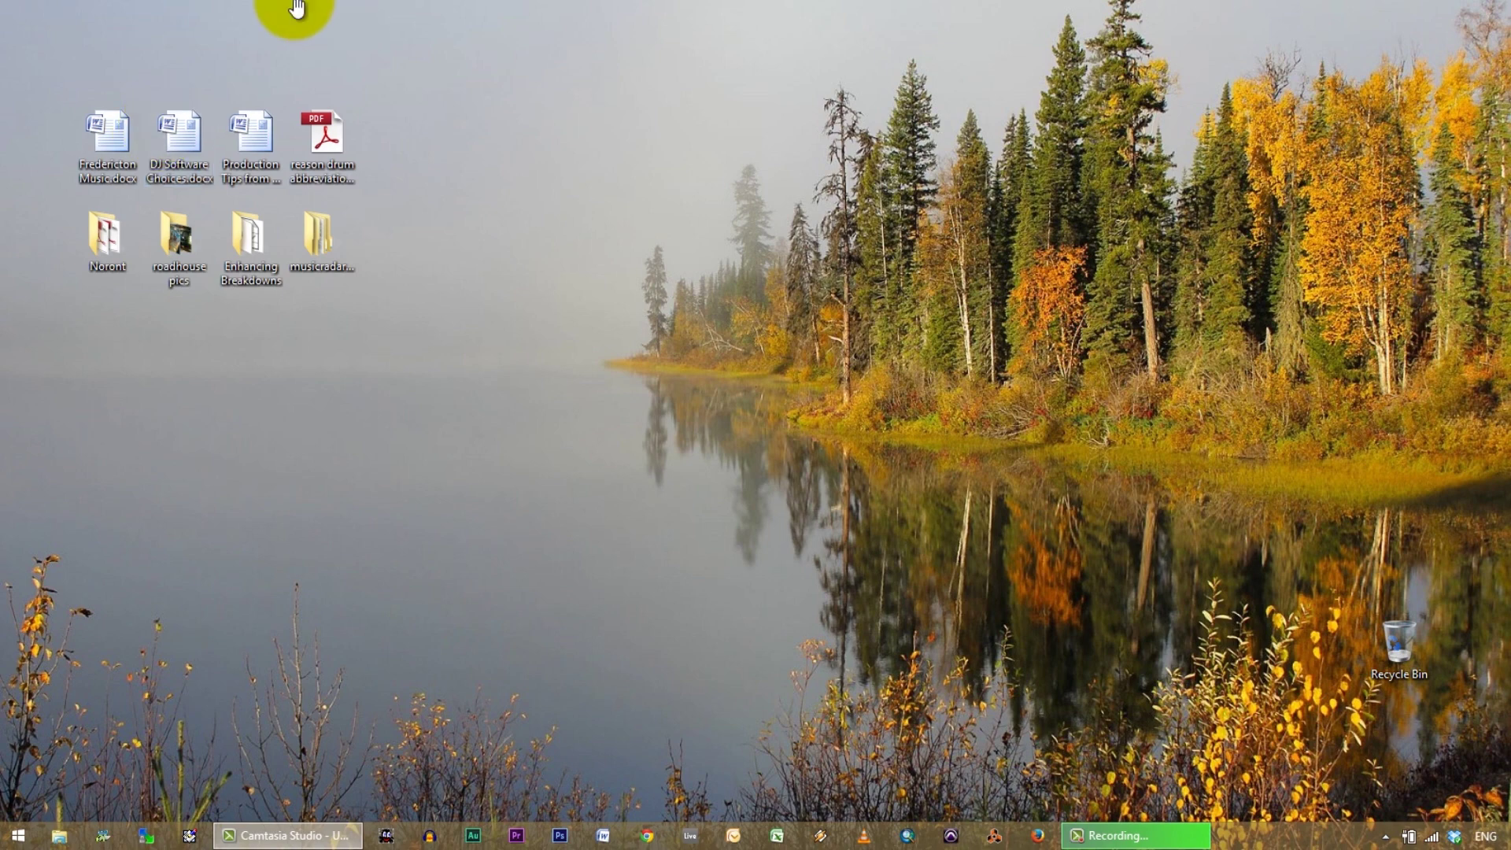
Open the Beats folder inside musicradar-dance-urban-pop-samples on the desktop and widen the Name column to show full file names.
double_click(315, 240)
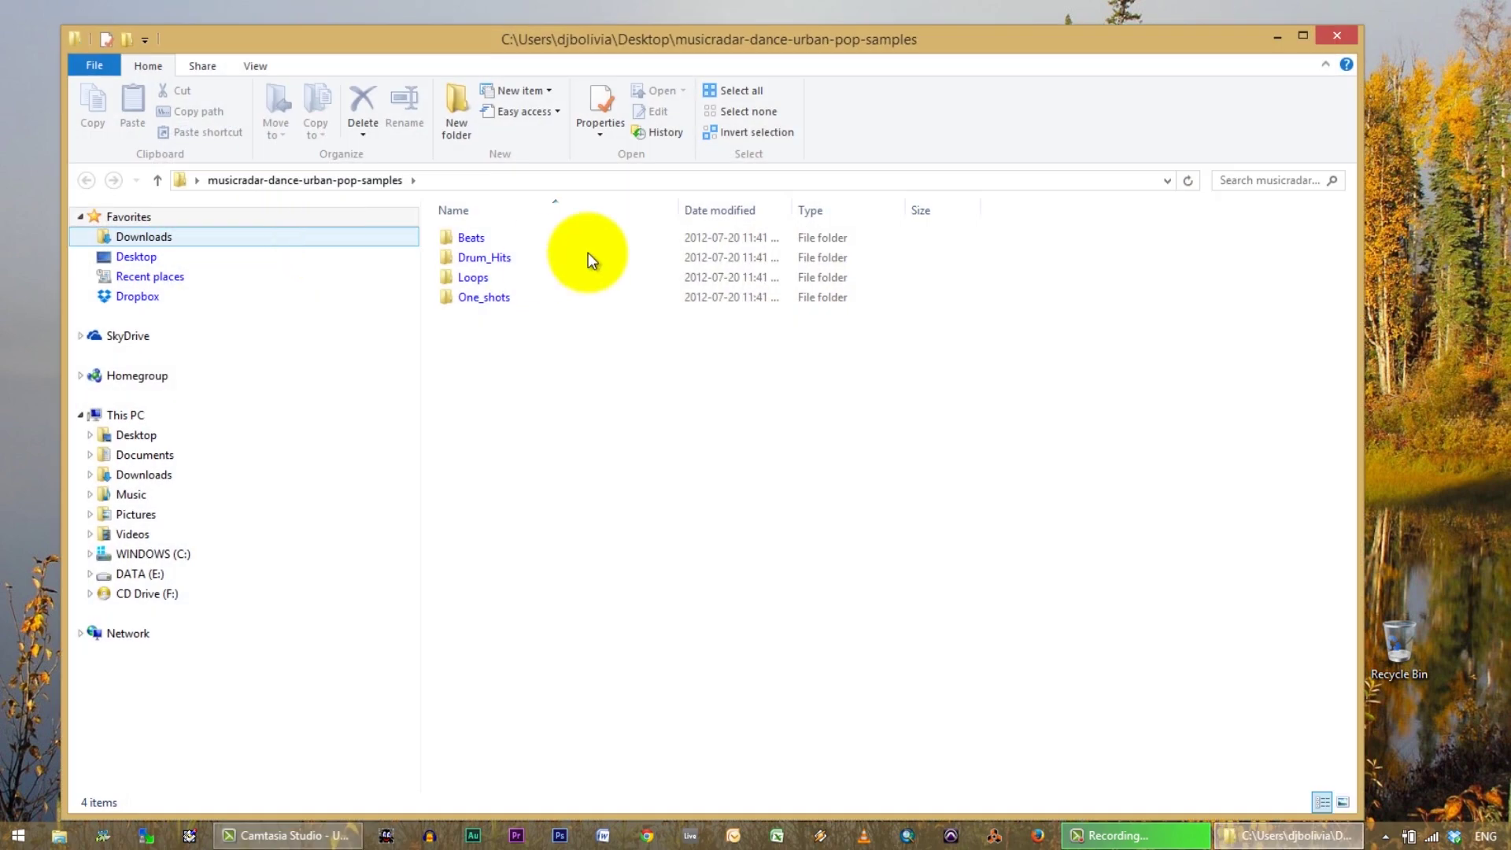
left_click(472, 238)
double_click(473, 238)
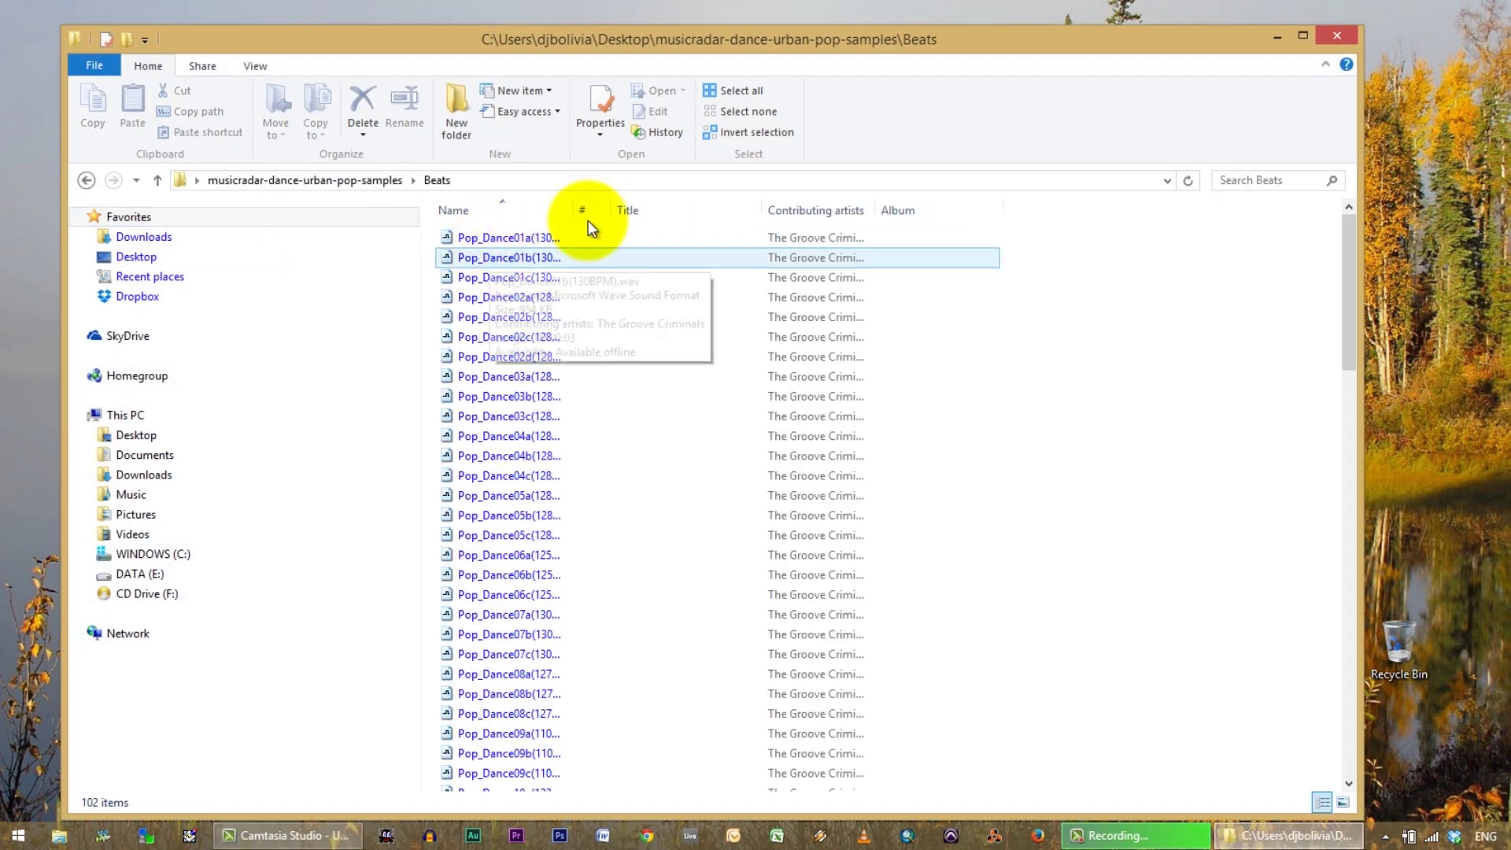
left_click_drag(575, 210, 838, 236)
Play the Pop_Dance01b, Pop_Dance02b, Pop_Dance04a and Pop_Dance06b beat samples one after another.
left_click(504, 262)
double_click(504, 261)
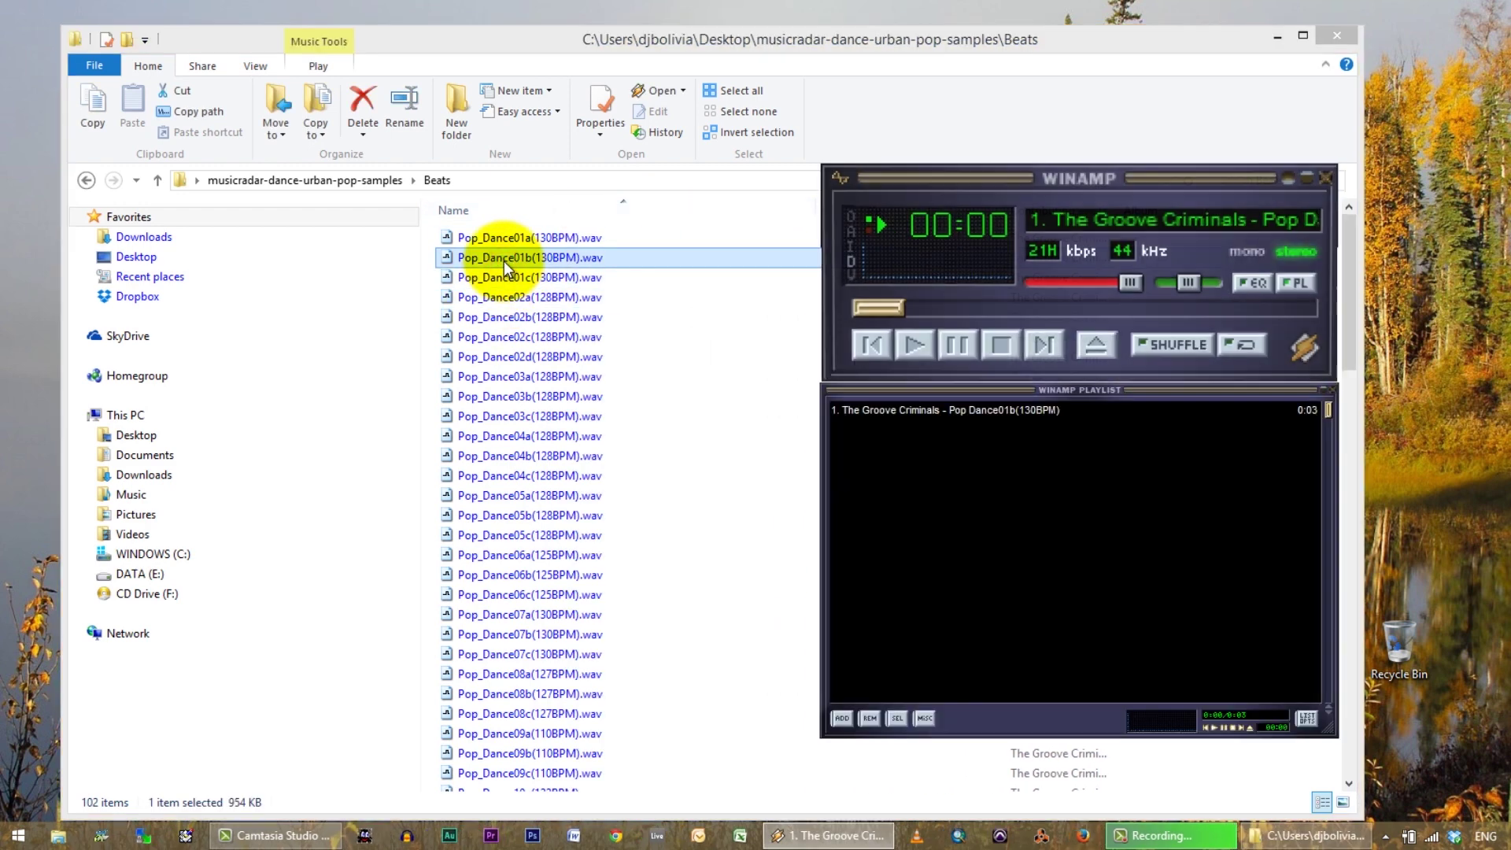
left_click(513, 320)
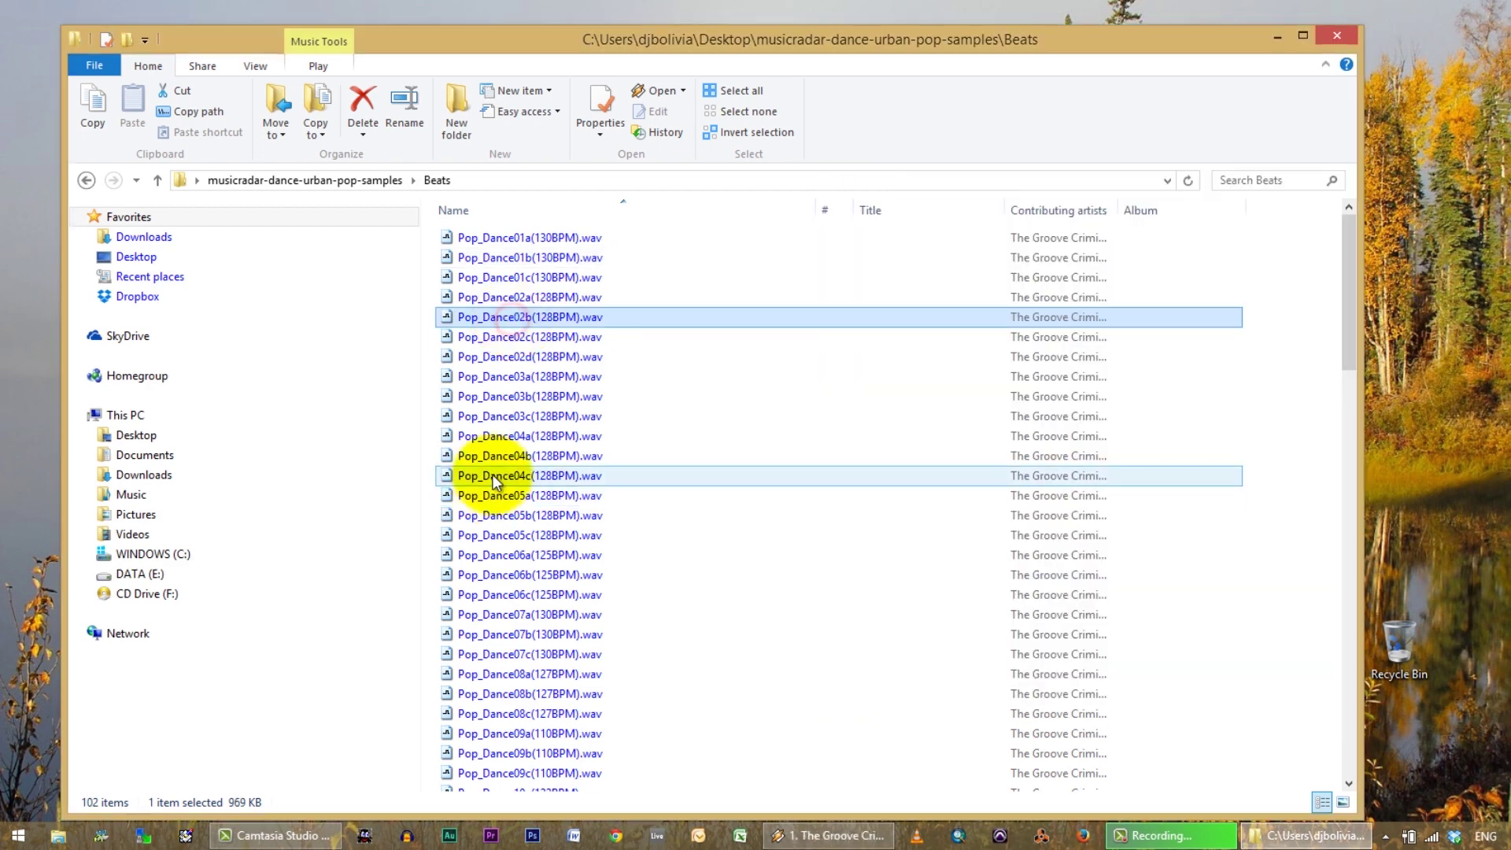
left_click(513, 437)
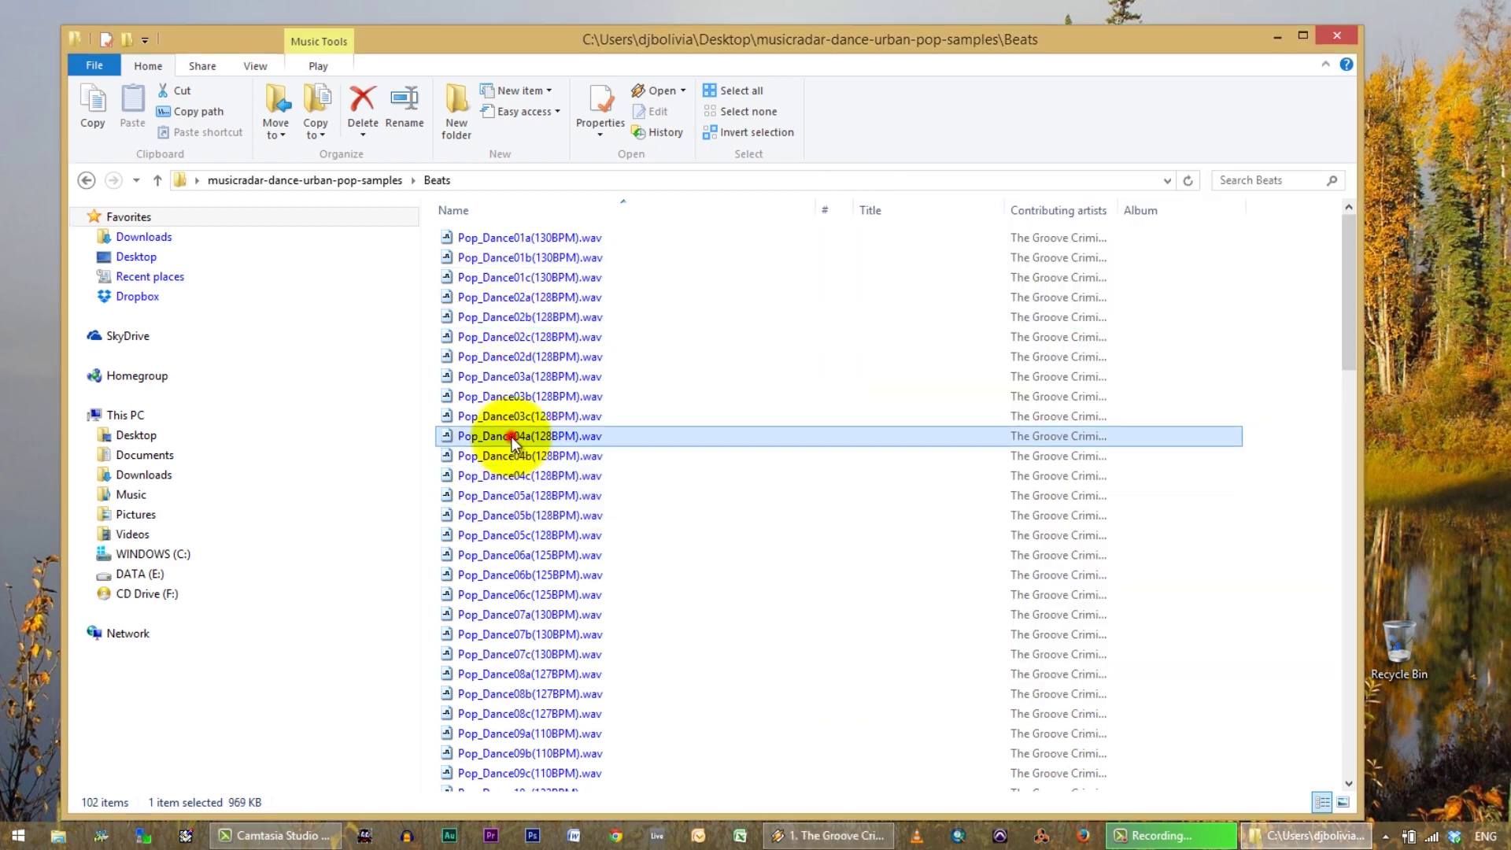
left_click(508, 576)
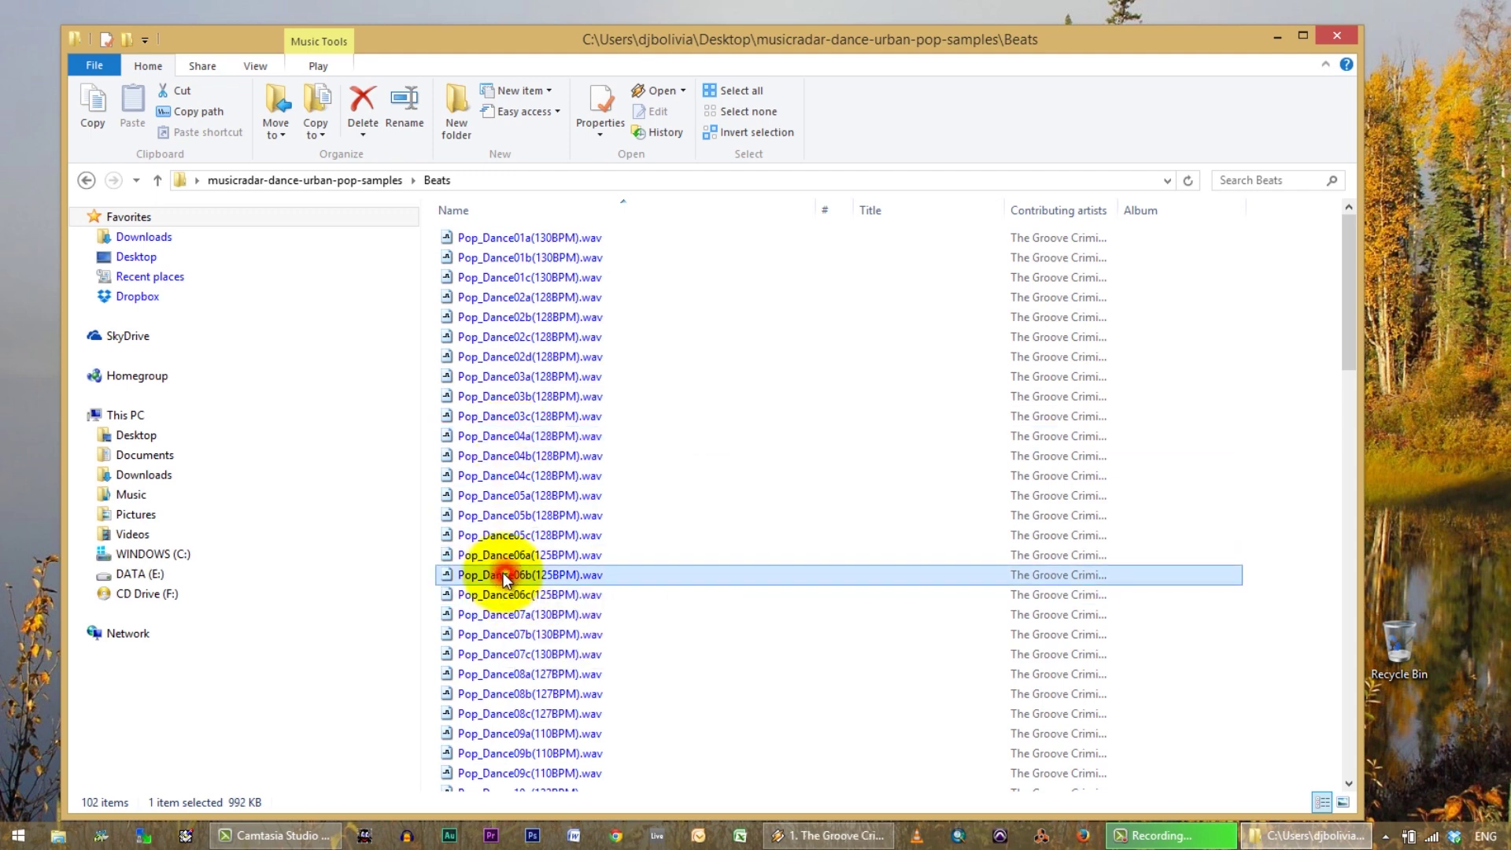
double_click(506, 577)
Play Pop_Dance09b(110BPM).wav and narrow the folder window and its navigation pane to uncover the Winamp player.
left_click_drag(1227, 39, 789, 2)
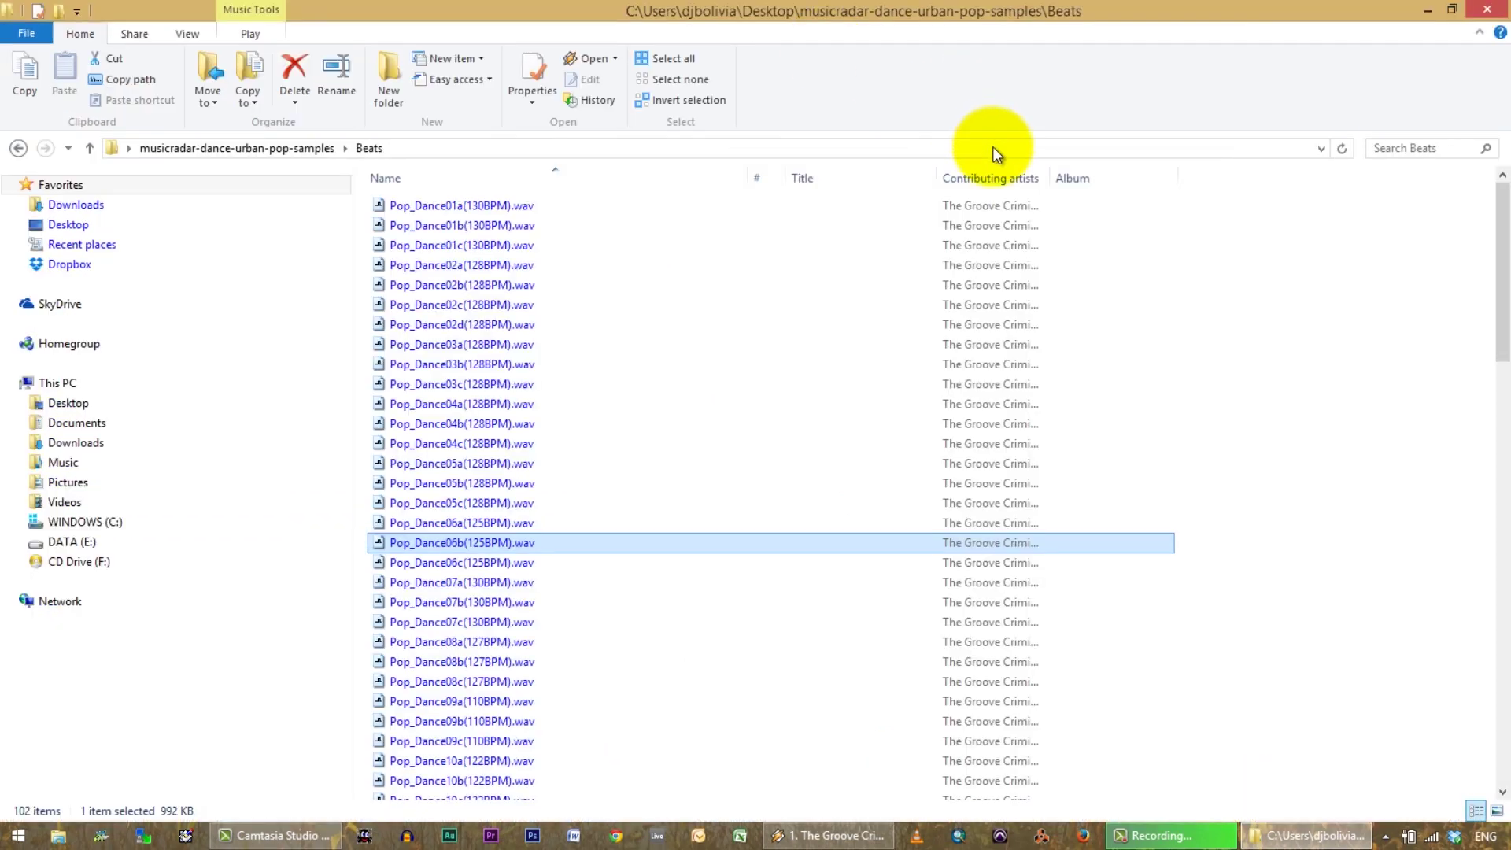
left_click(1450, 11)
left_click(519, 753)
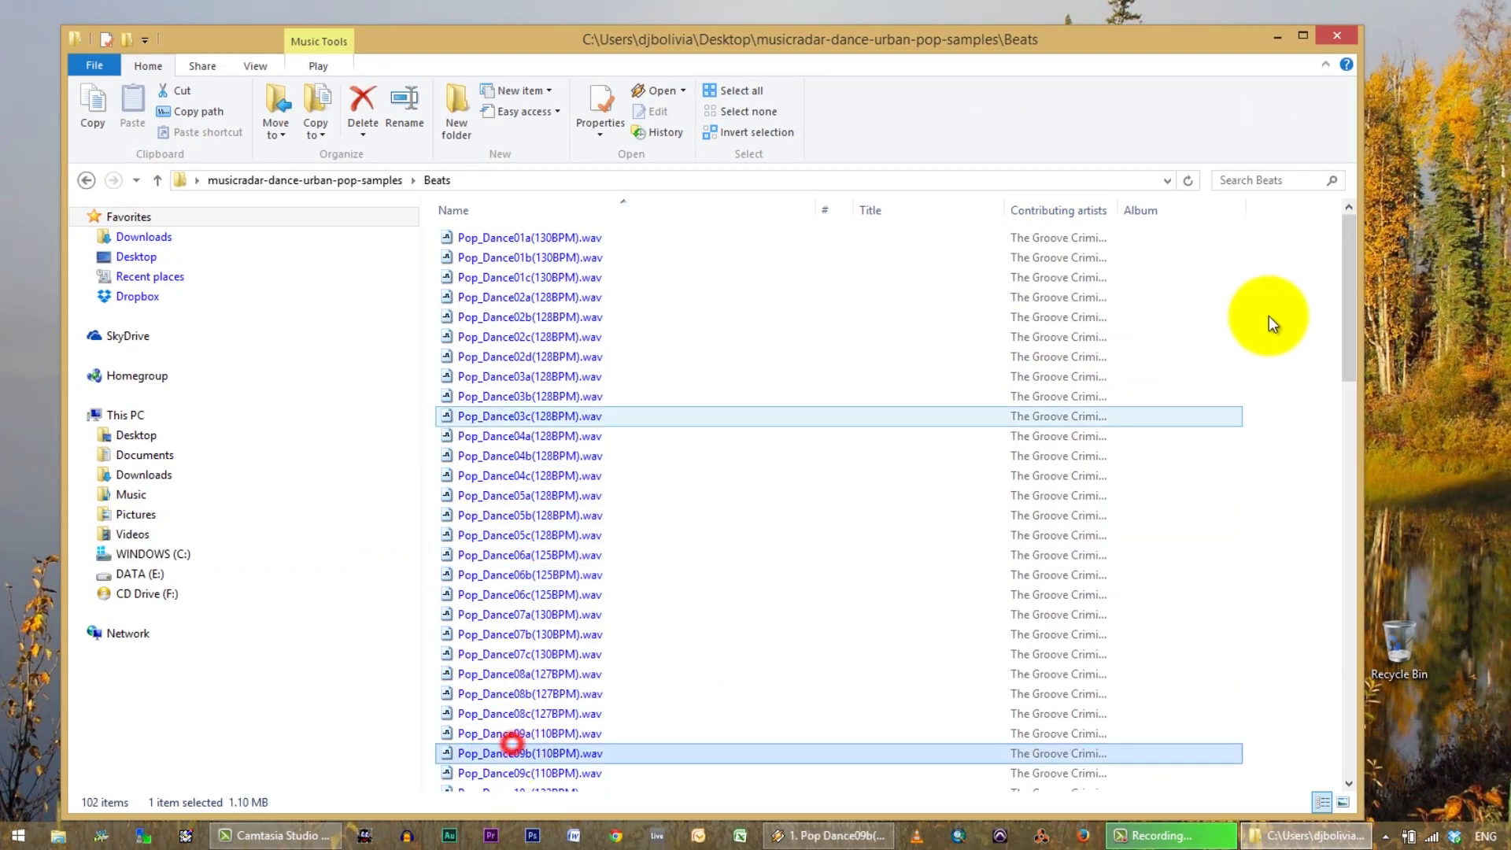
left_click_drag(1360, 314, 735, 401)
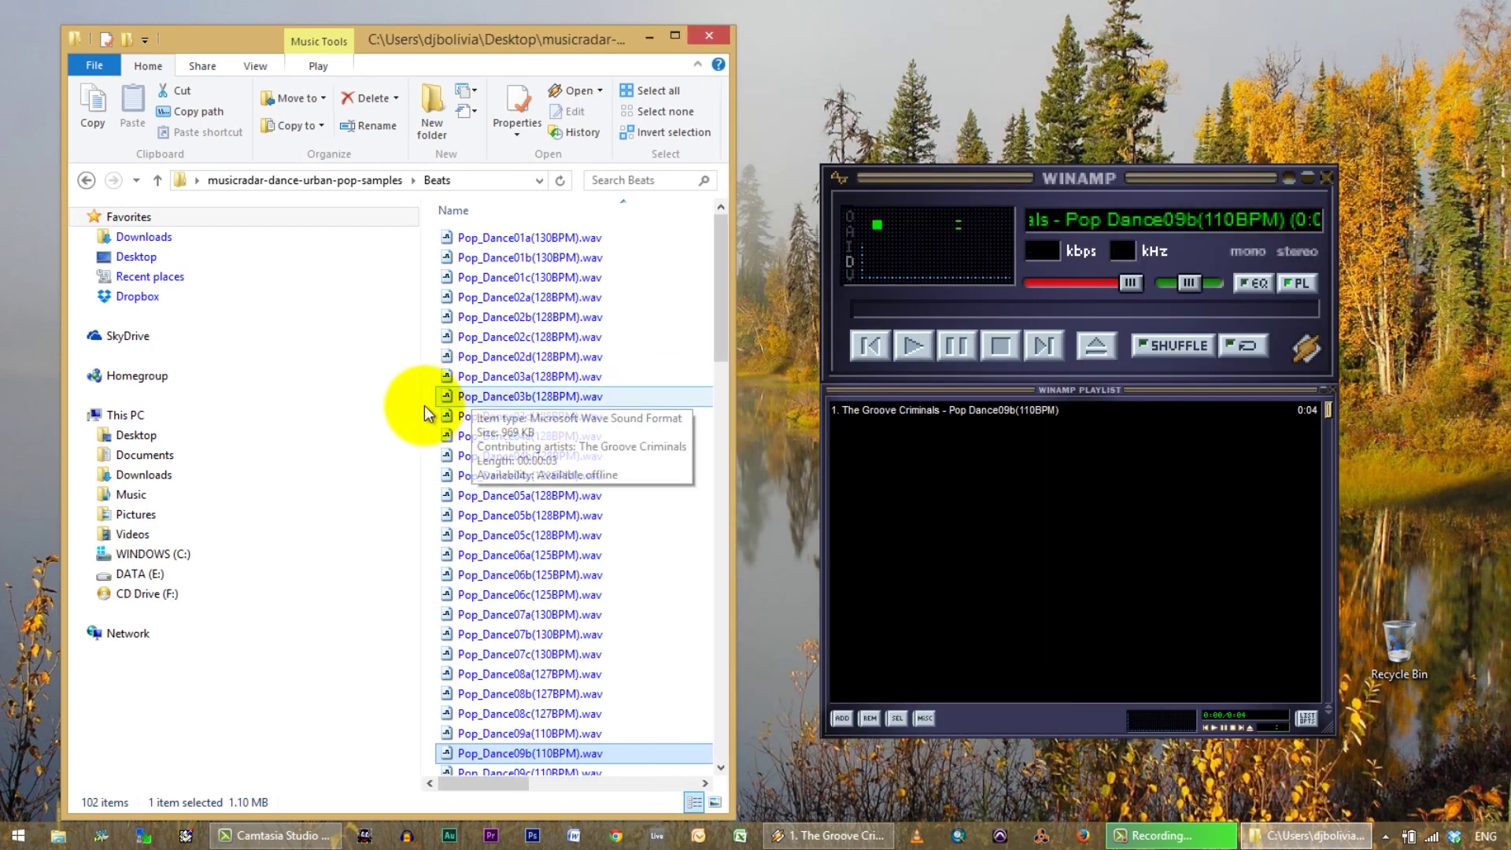
left_click_drag(421, 401, 202, 428)
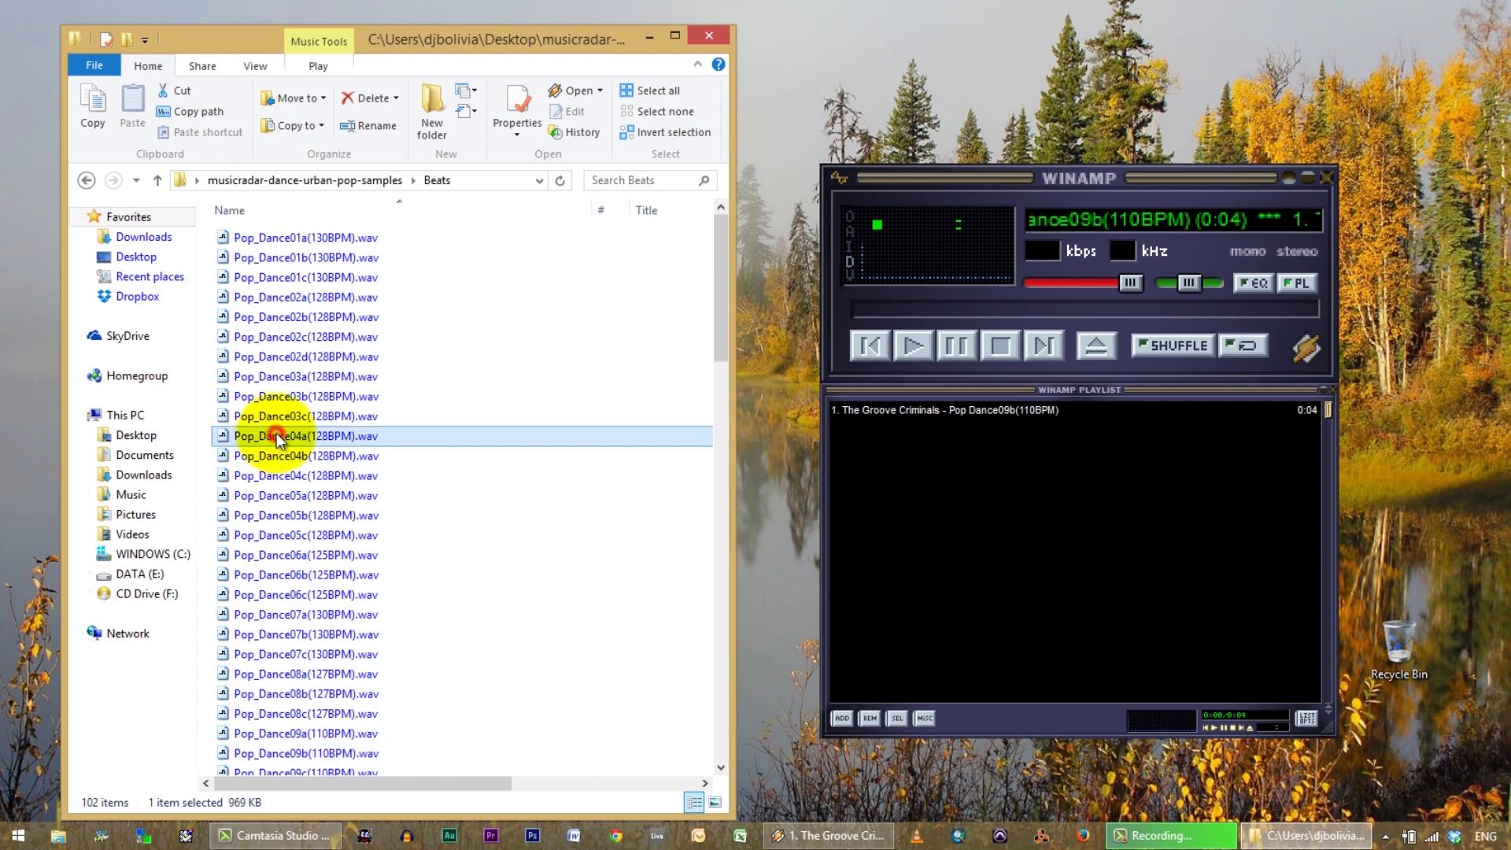
Play Urban_pop03b(115BPM).wav and Urban_pop01c(70BPM).wav from further down the Beats folder.
scroll(270, 431, "down", 7)
left_click(300, 449)
scroll(299, 467, "down", 6)
double_click(260, 566)
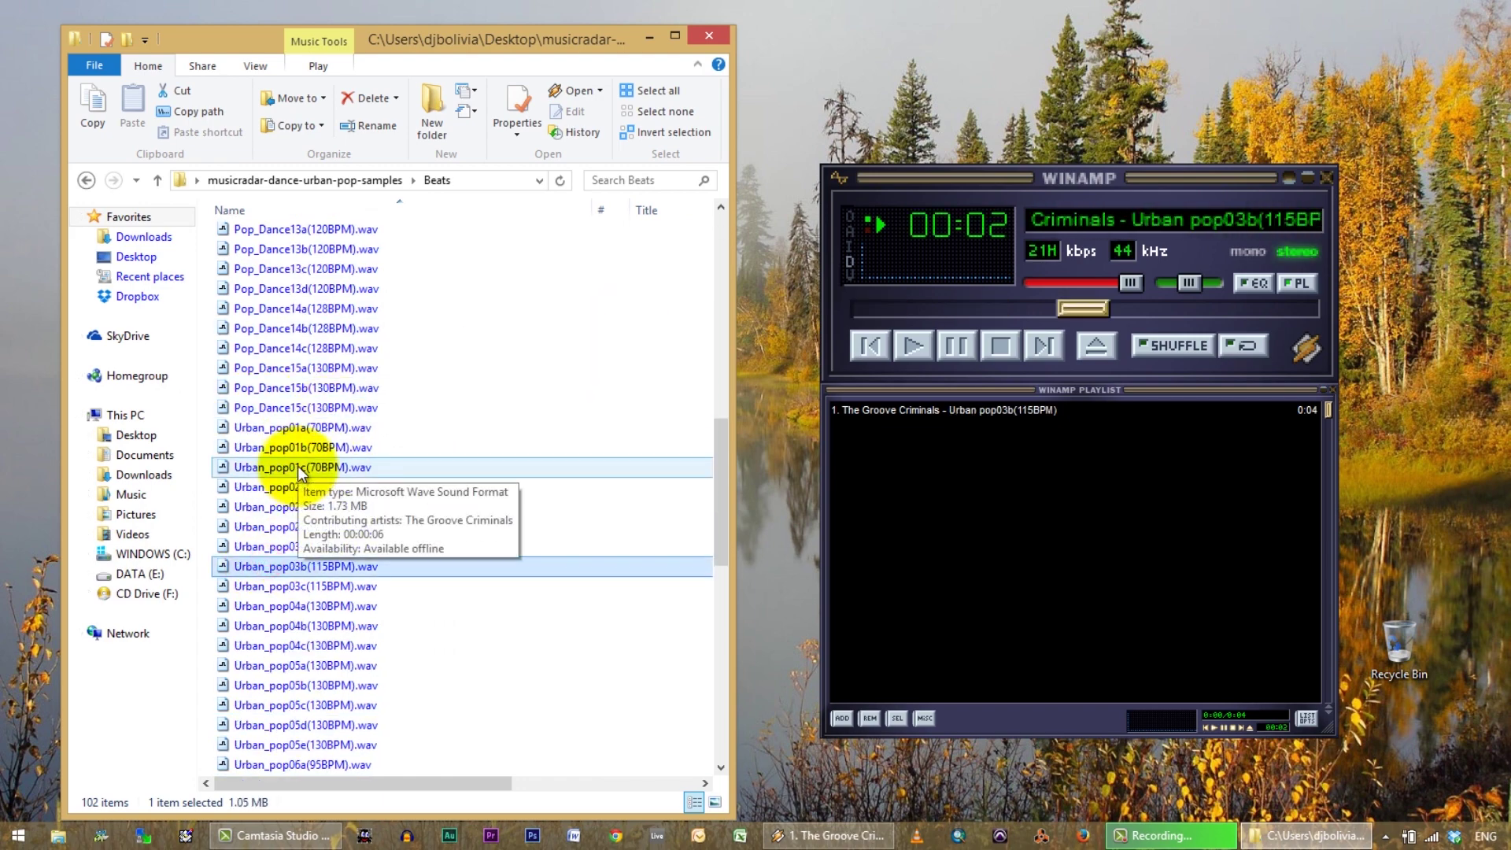
double_click(301, 469)
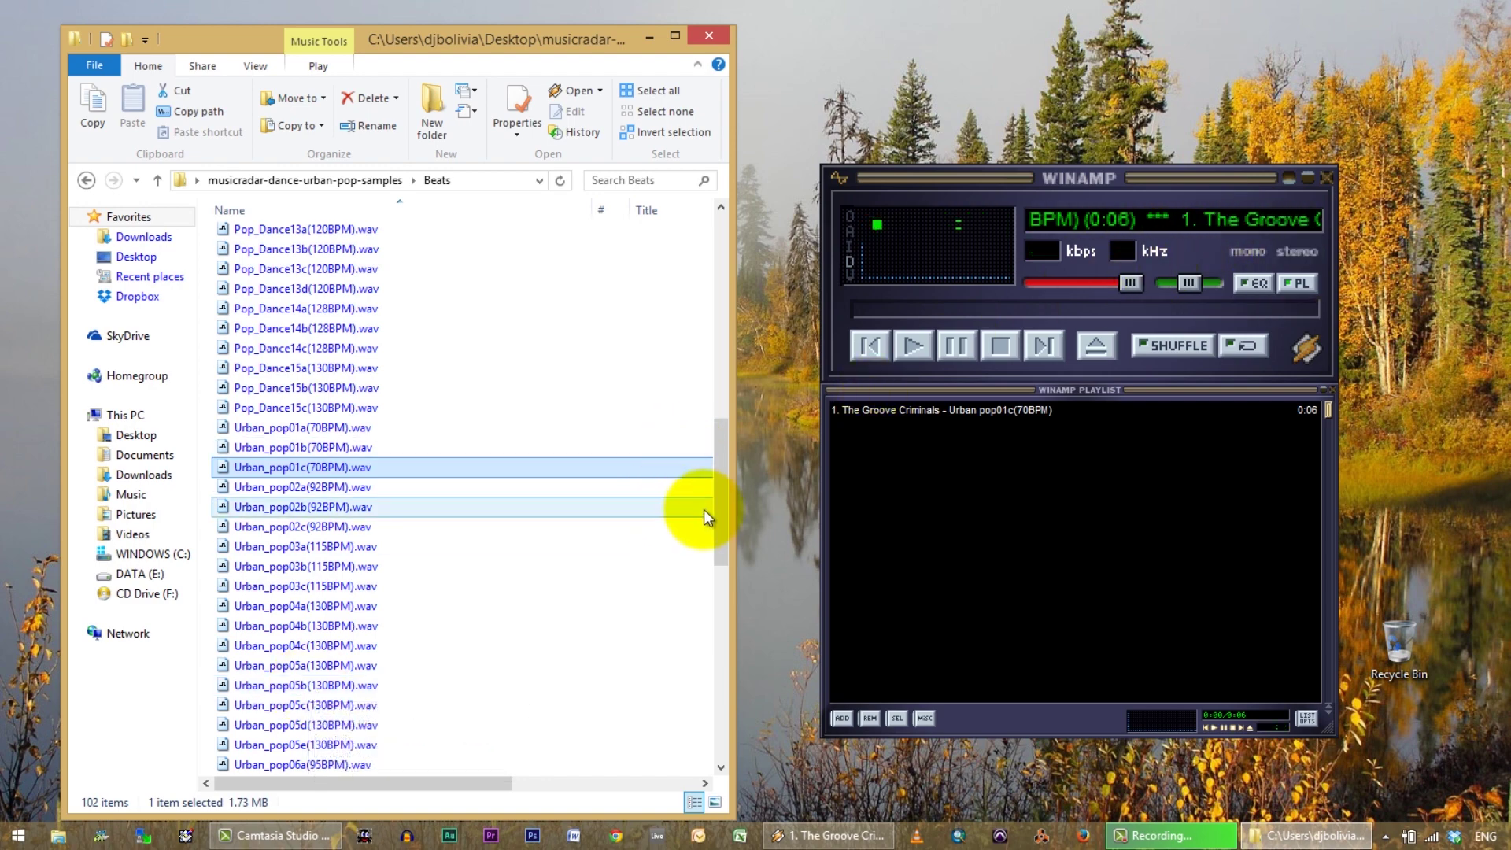
Turn on repeat in the player and loop Pop_Dance01a(130BPM).wav several times before ending playback.
left_click_drag(719, 482, 719, 270)
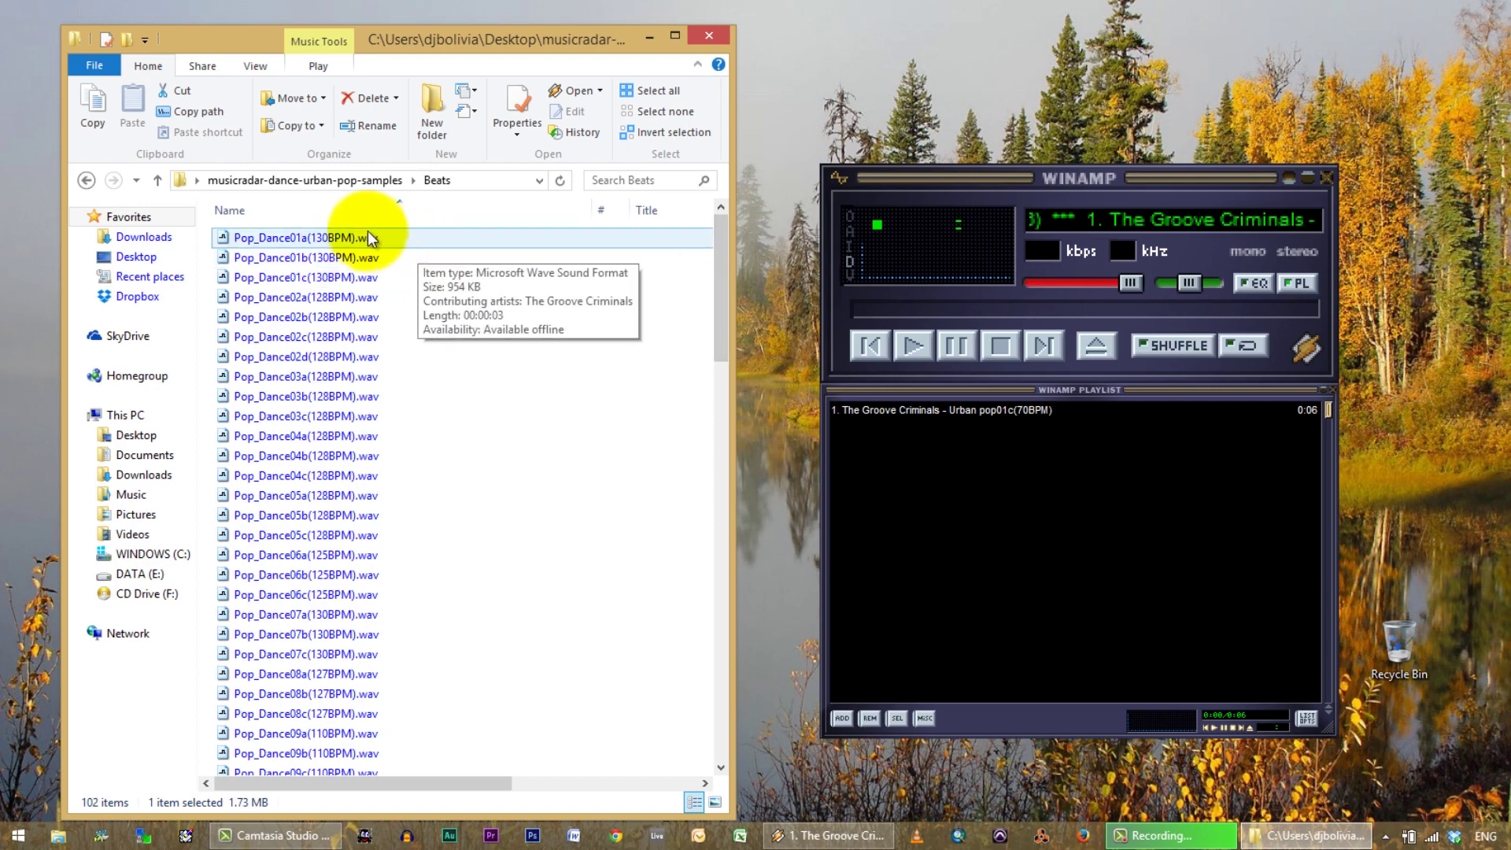
left_click(1246, 352)
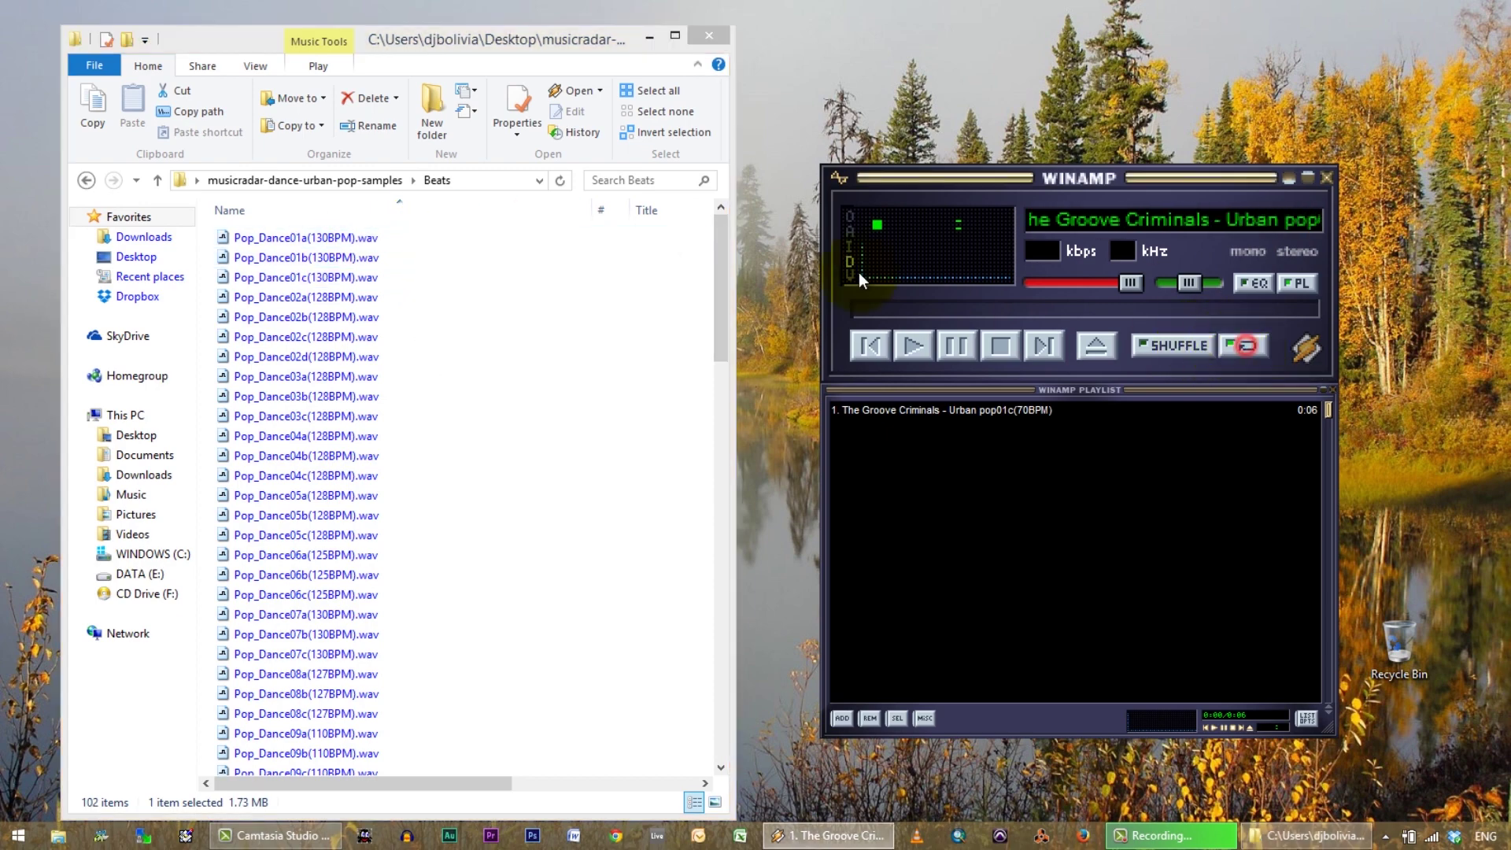
double_click(307, 238)
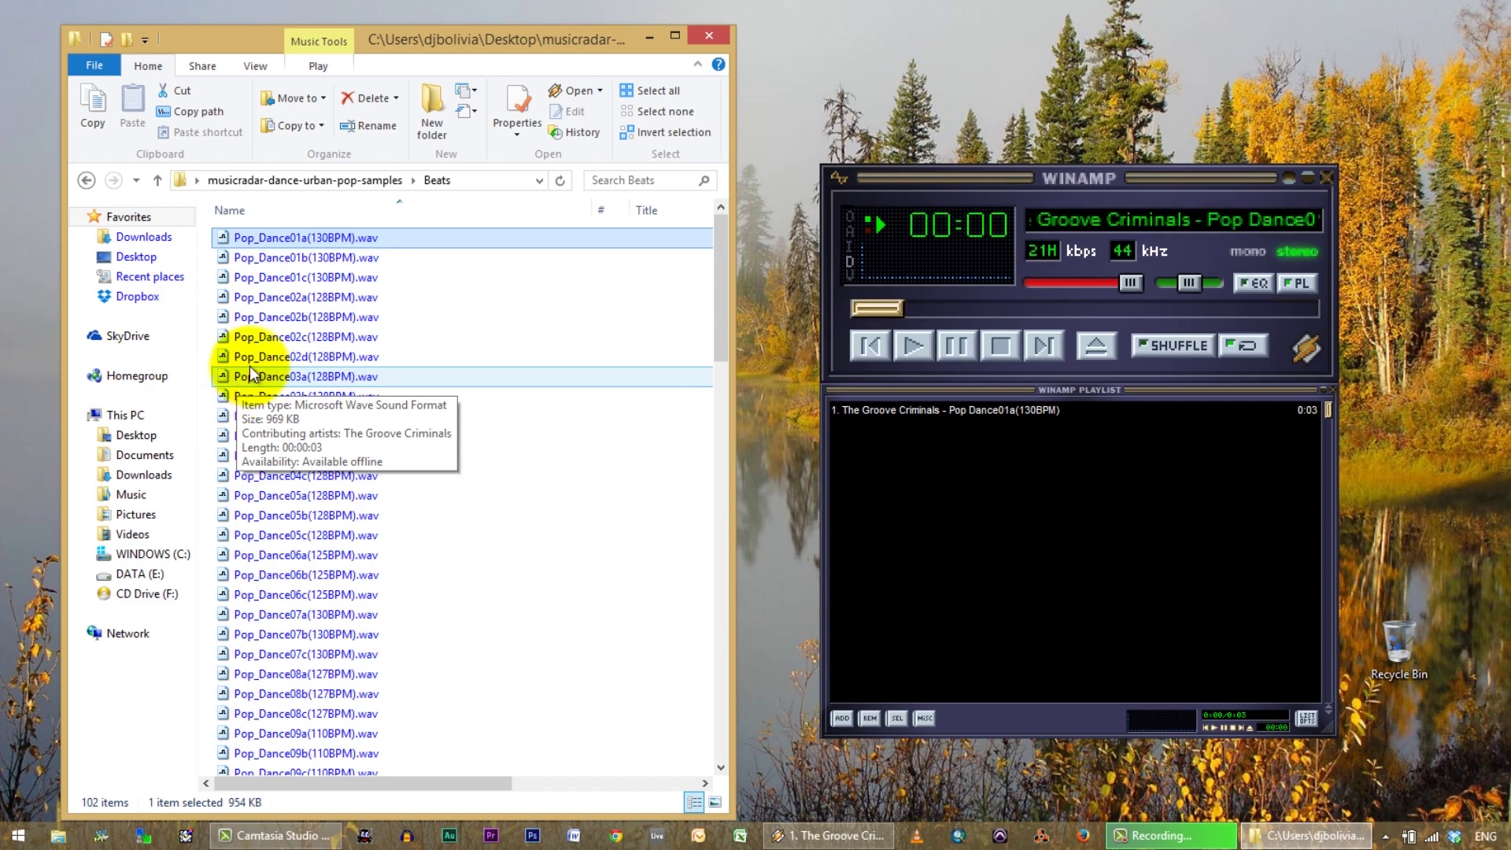
left_click(1040, 346)
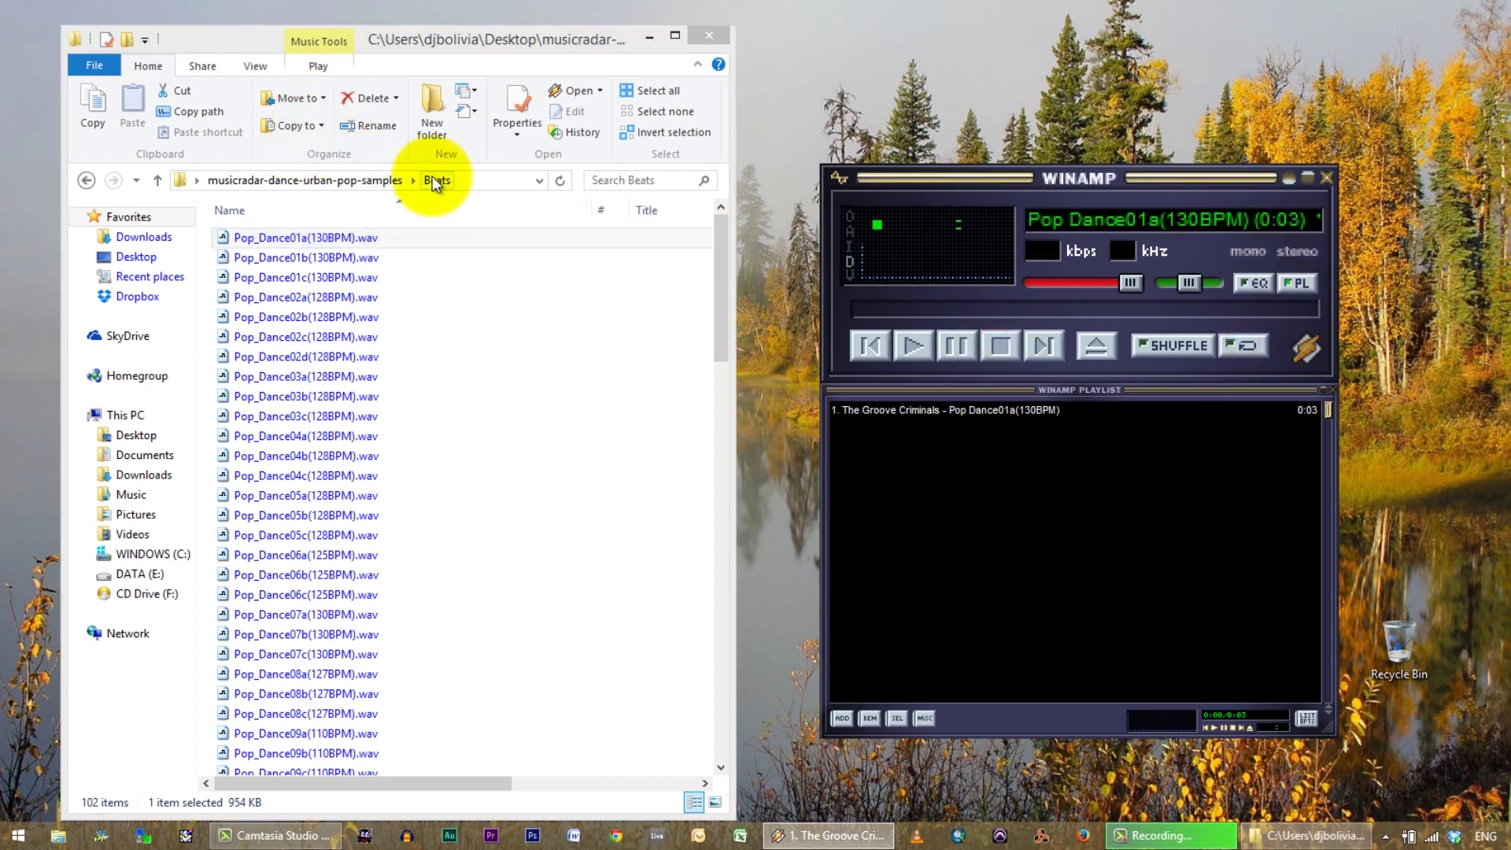
Open the Drum_Hits folder of the sample pack and widen its Name column.
left_click(321, 179)
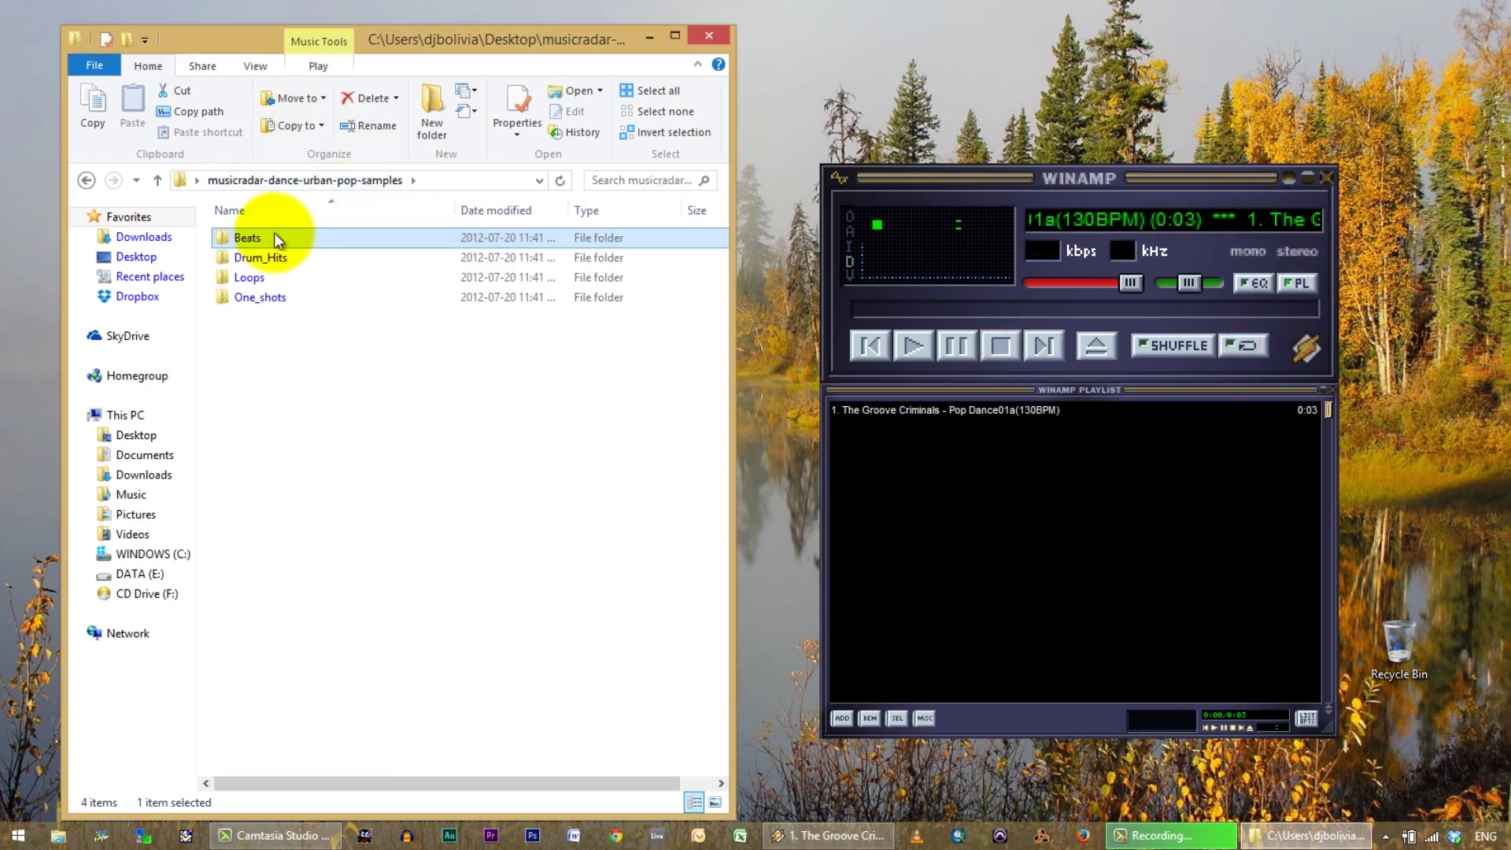
double_click(245, 256)
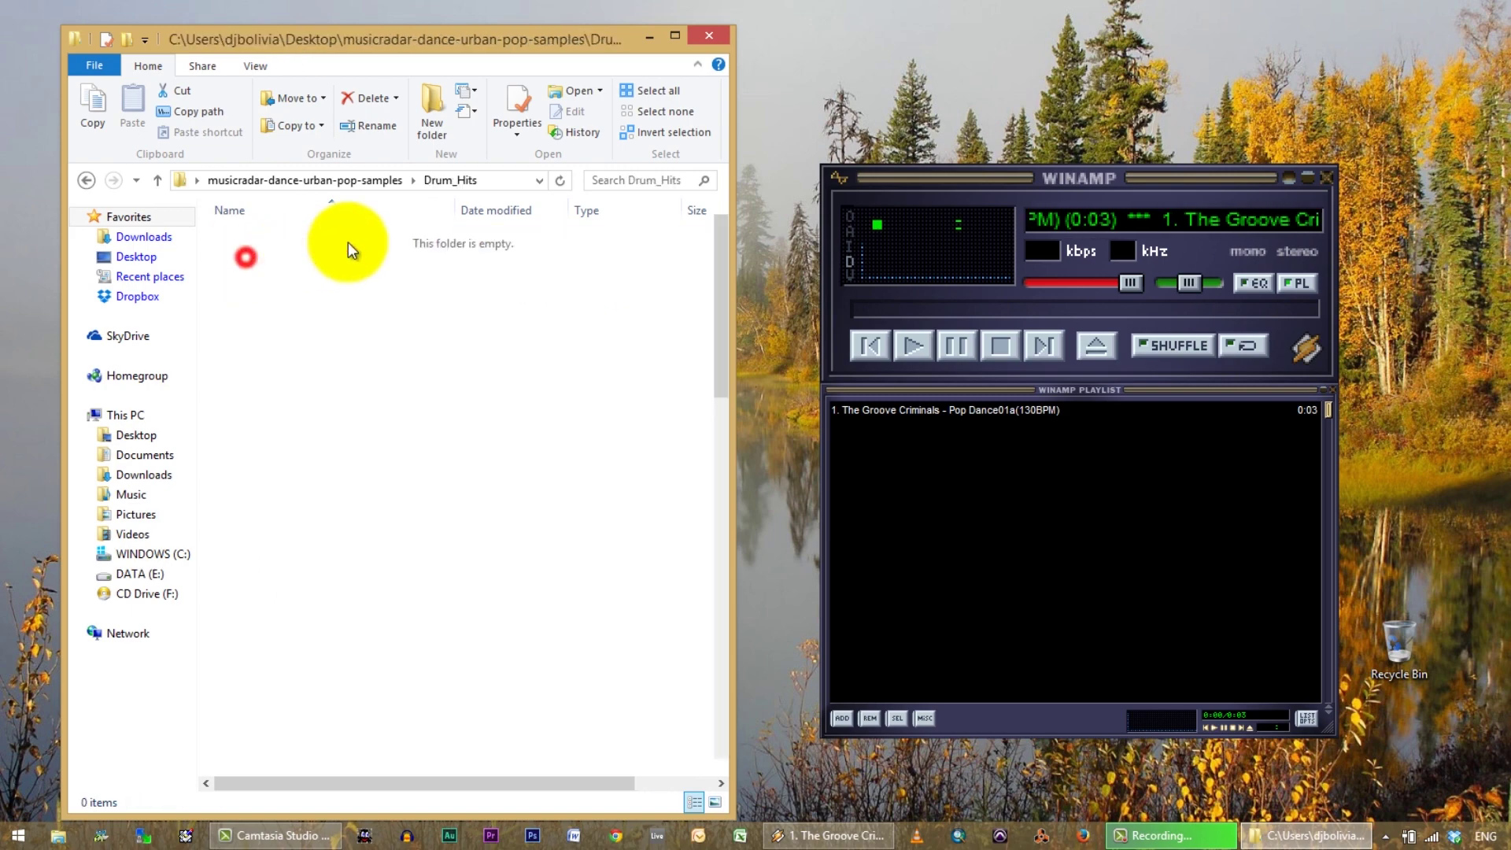
left_click_drag(348, 209, 537, 257)
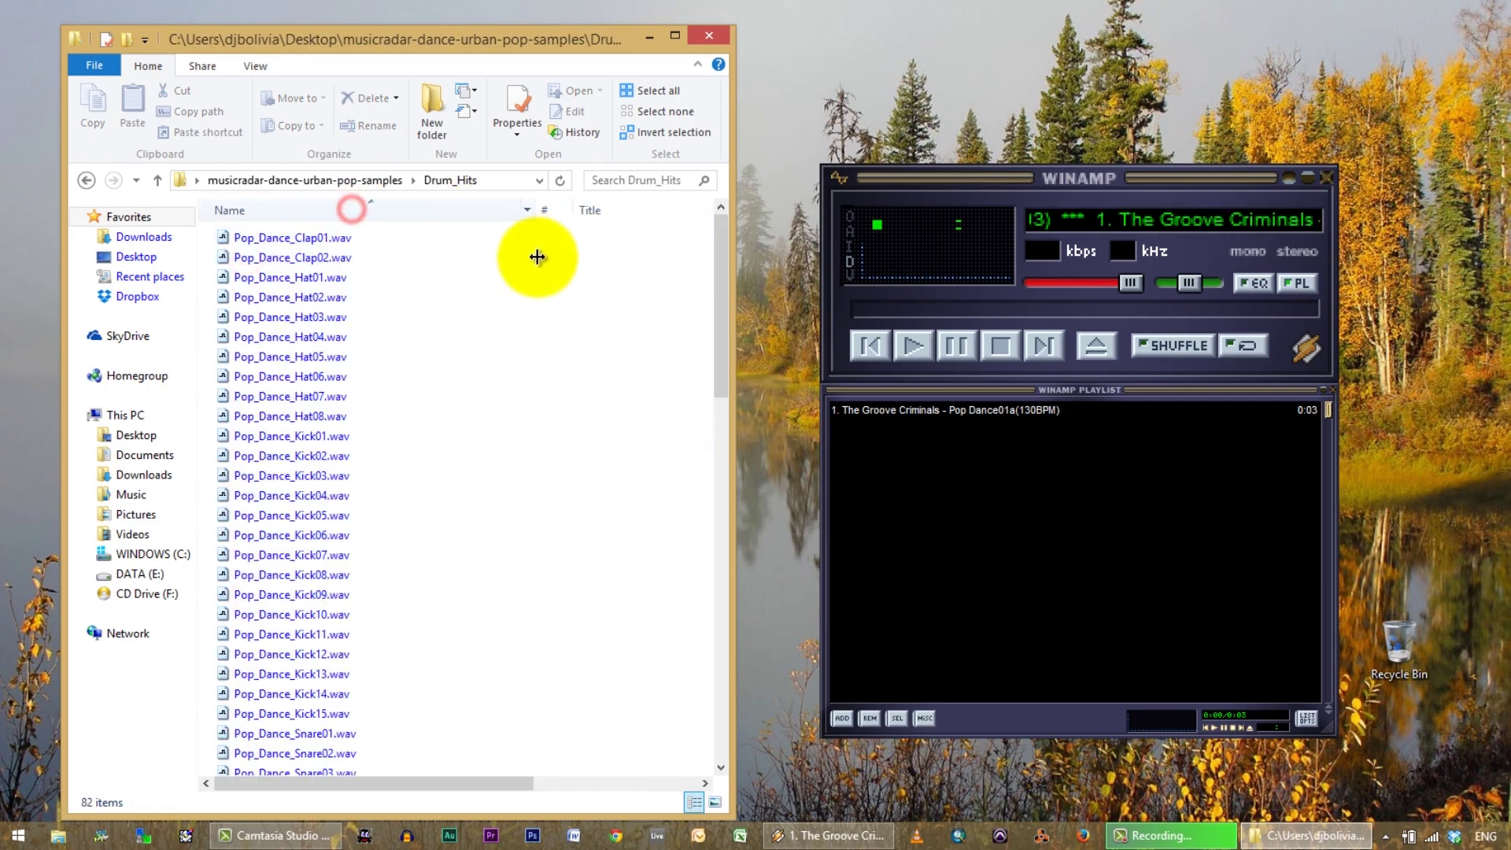
Play the Pop_Dance_Hat05, Hat04, Clap01, Clap02 and Kick05 drum hits.
left_click(277, 356)
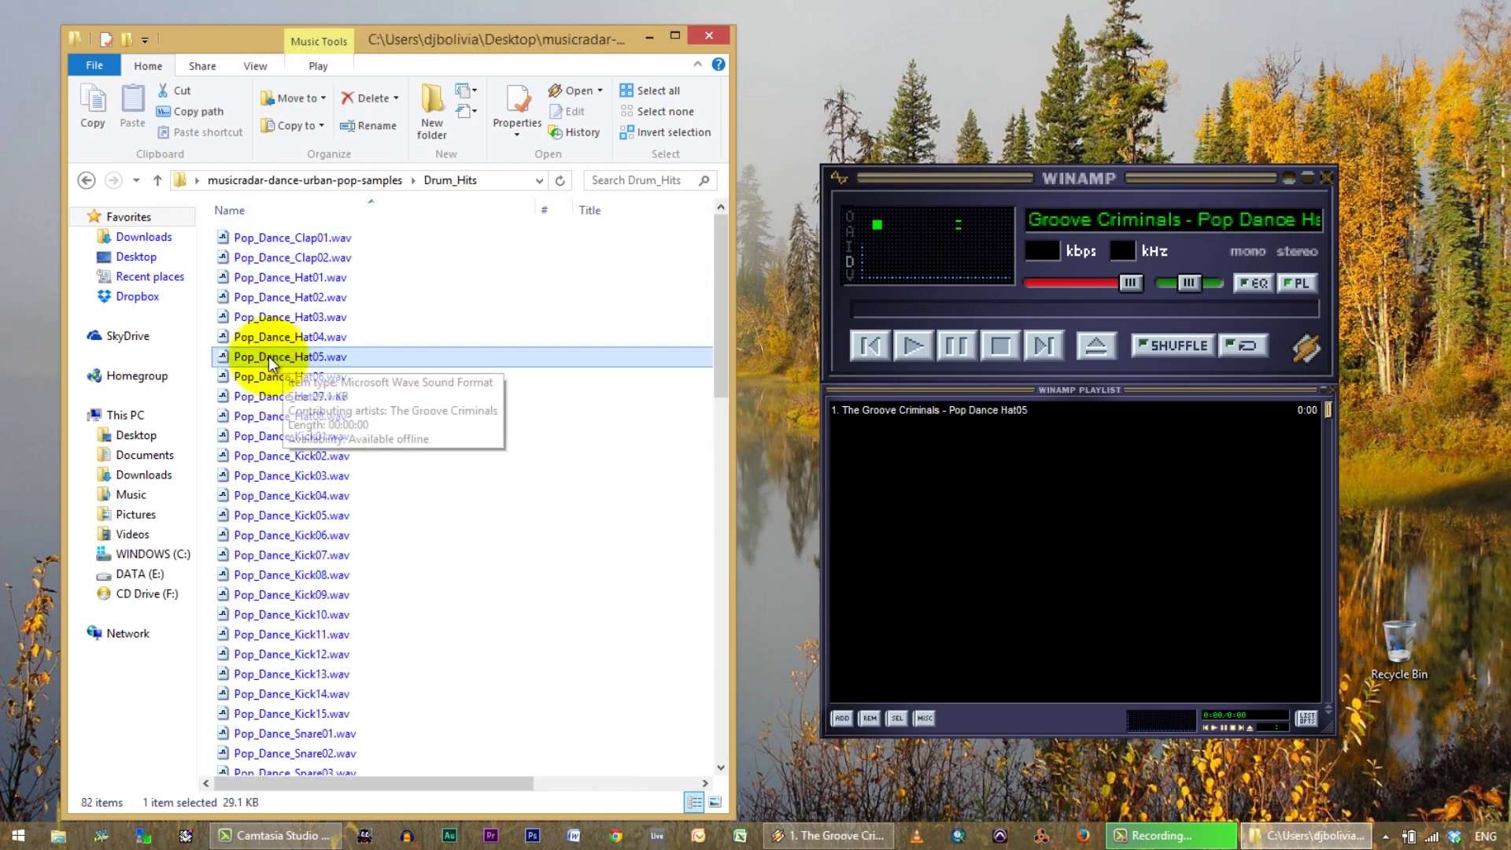
left_click(262, 337)
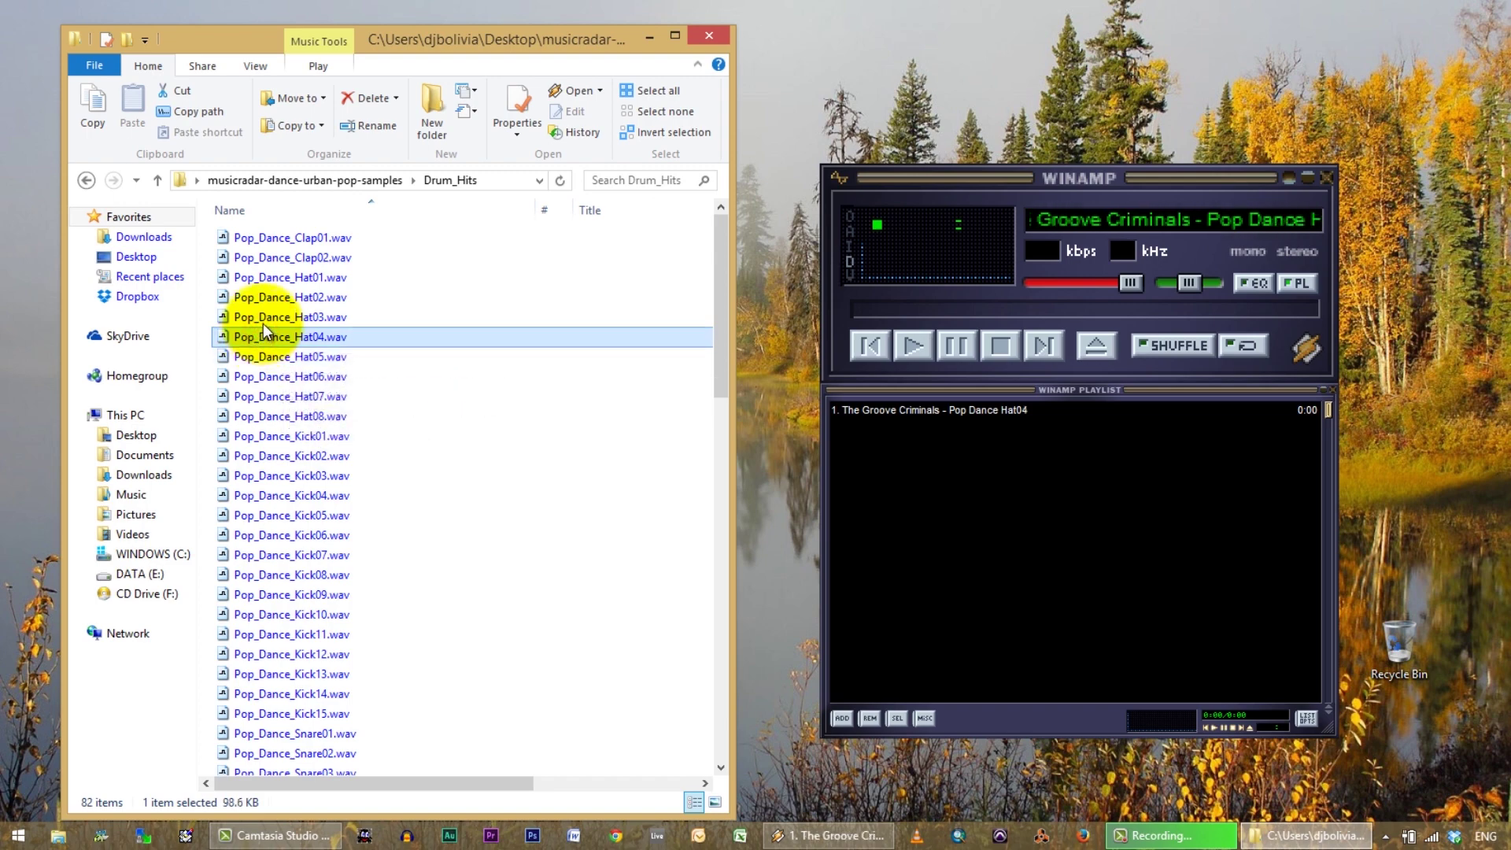
left_click(290, 243)
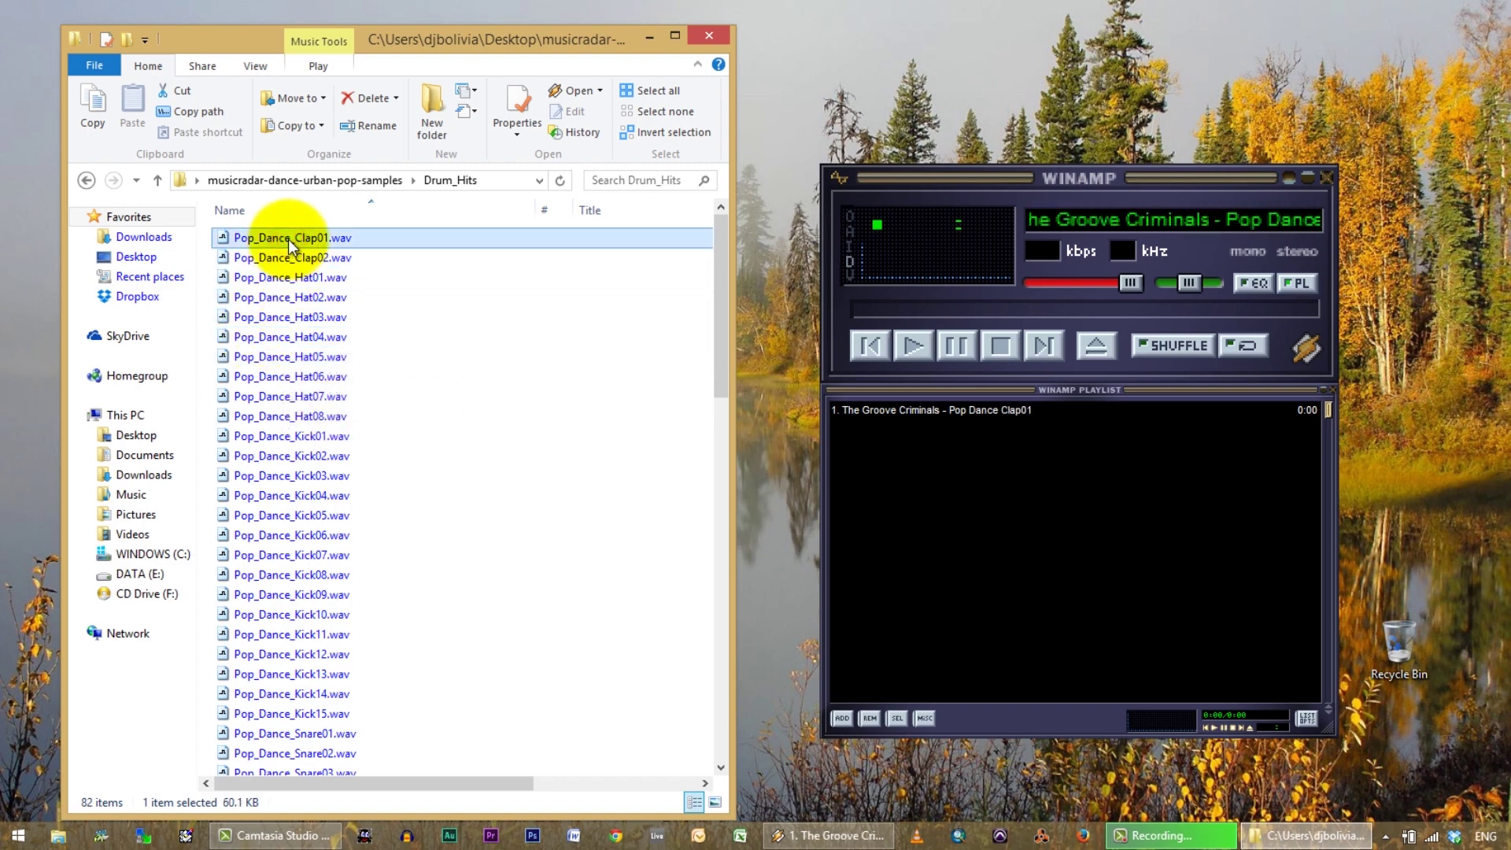
left_click(291, 260)
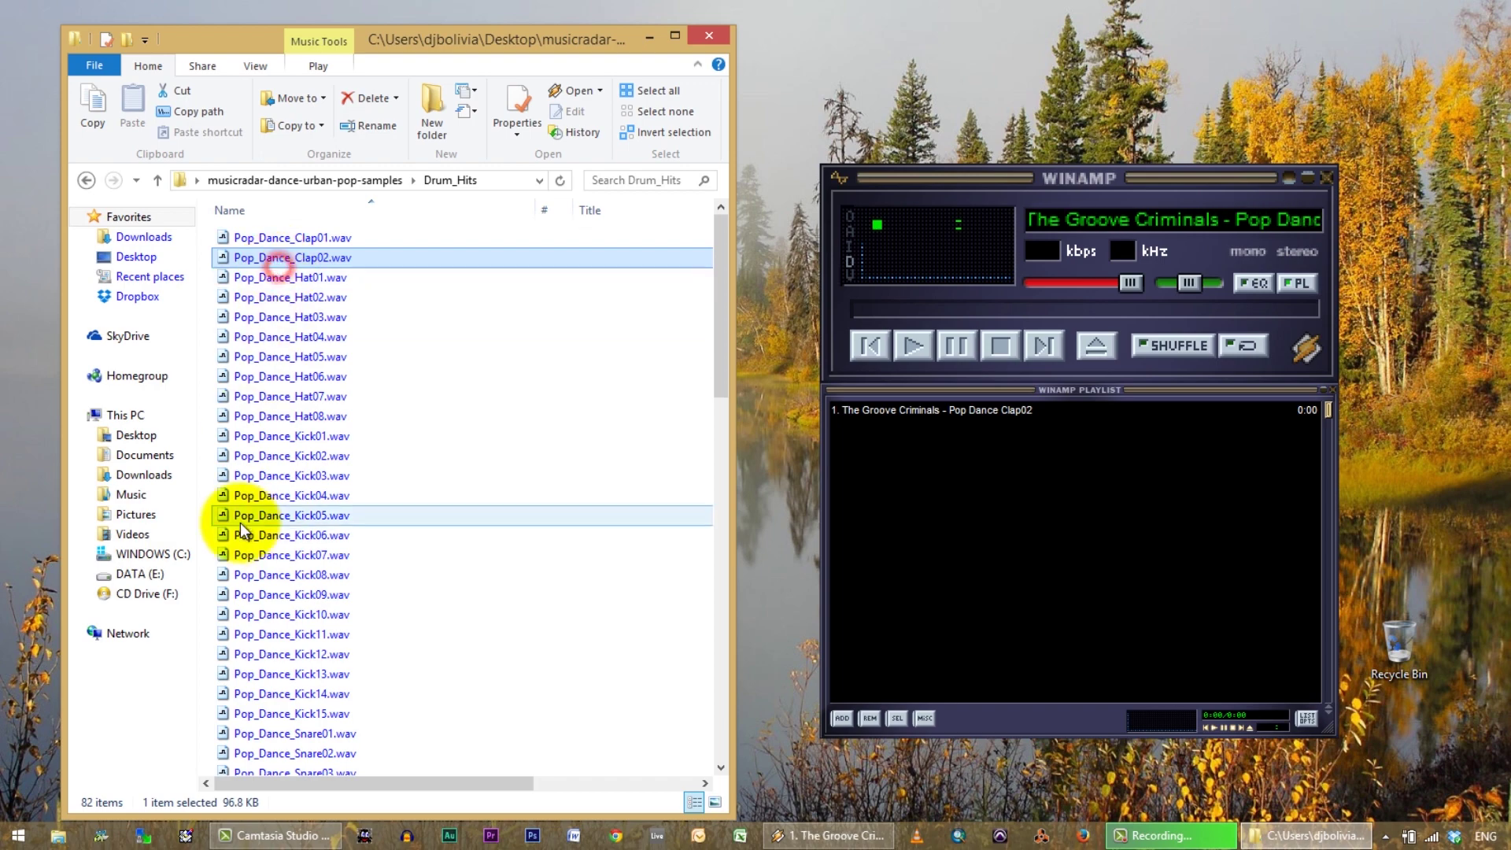
left_click(268, 519)
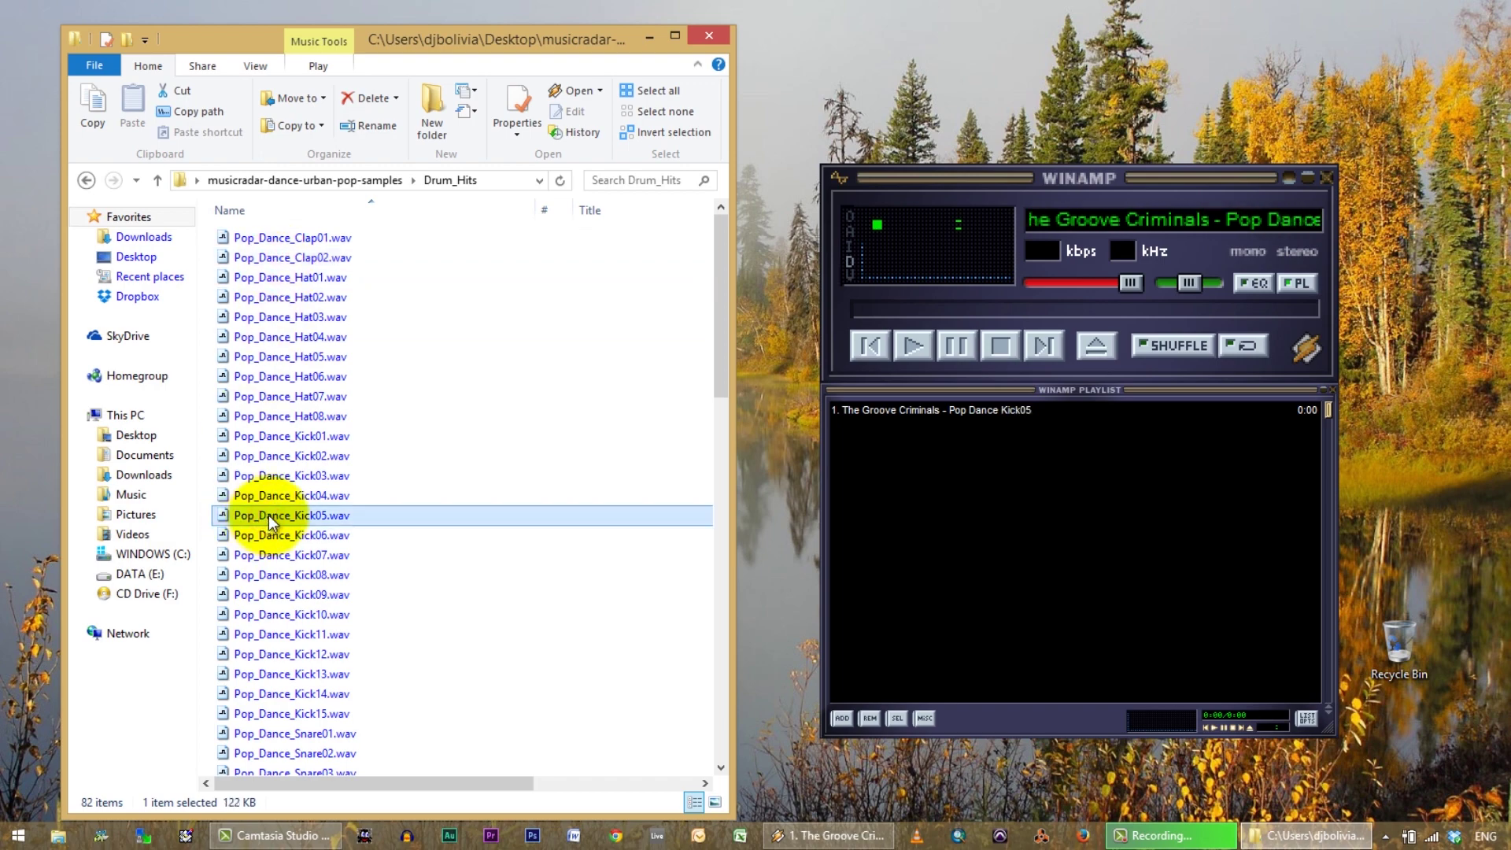
Open the One_shots folder and play Synth03(C), Bass11, Bass10(C) and Synth06(C).
left_click(356, 181)
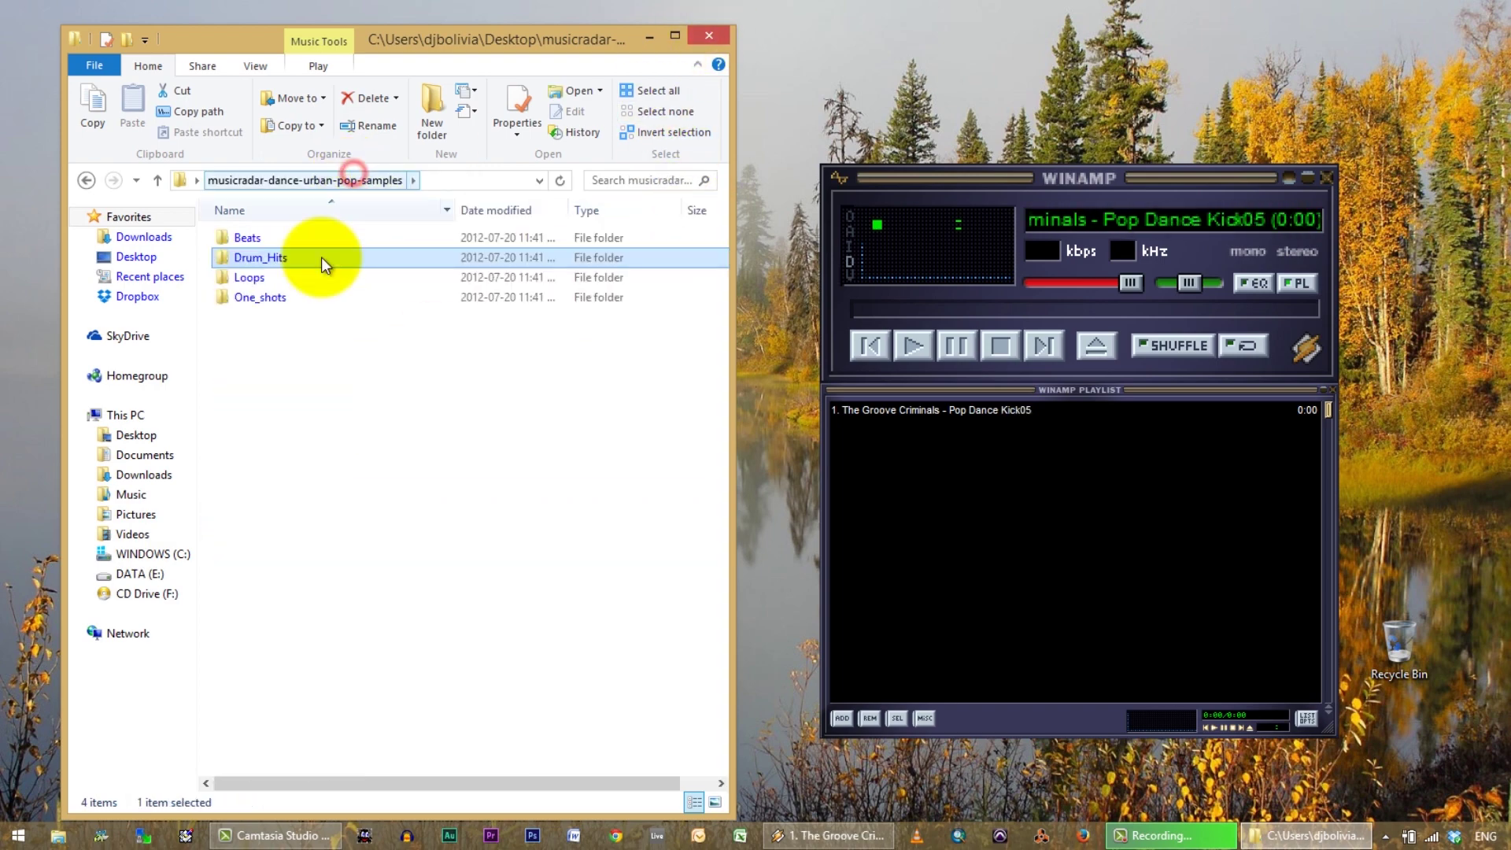
double_click(246, 299)
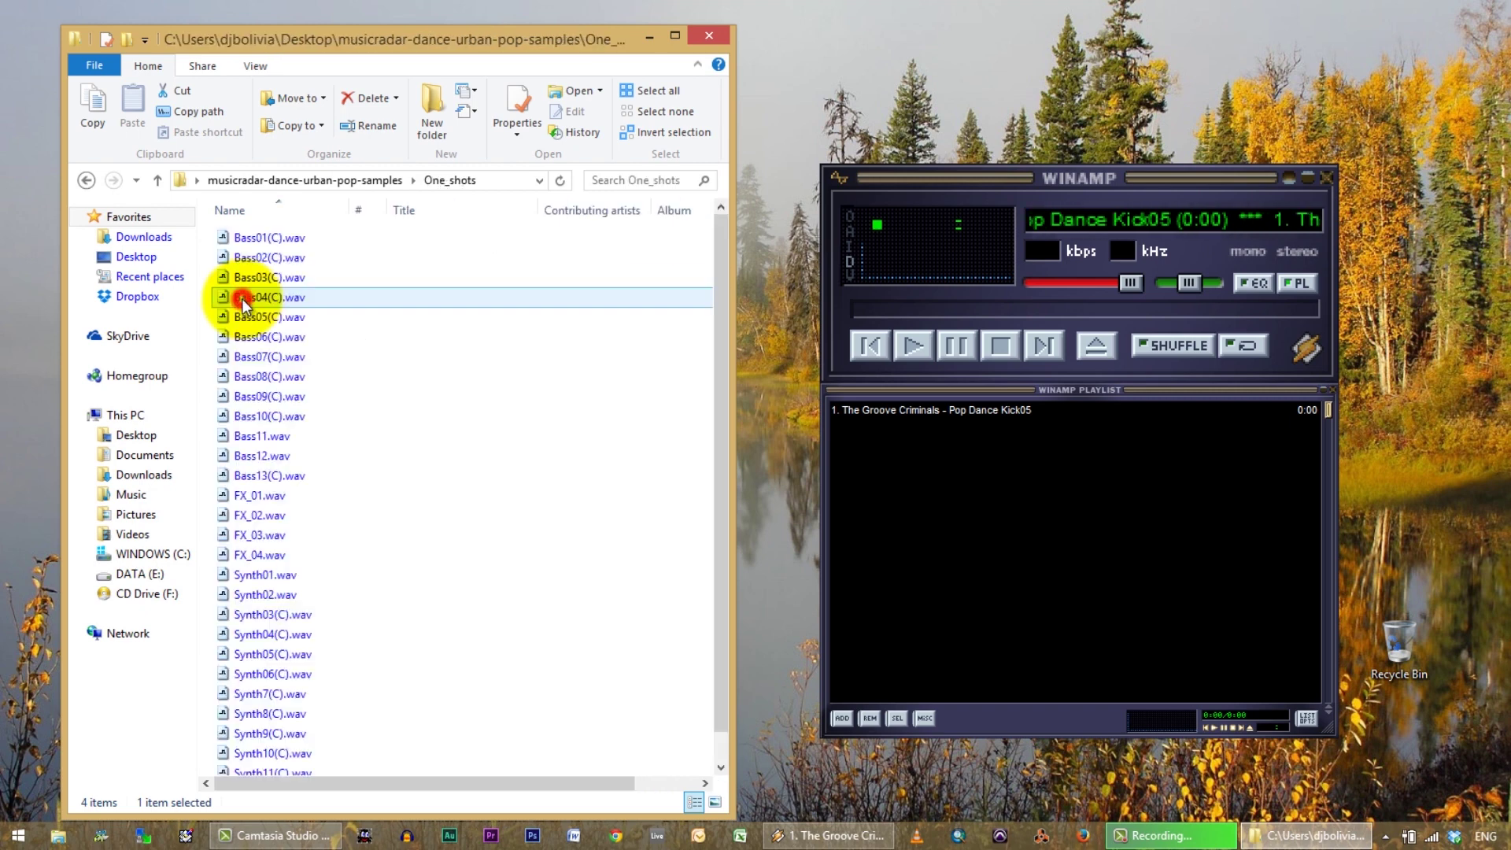
double_click(262, 613)
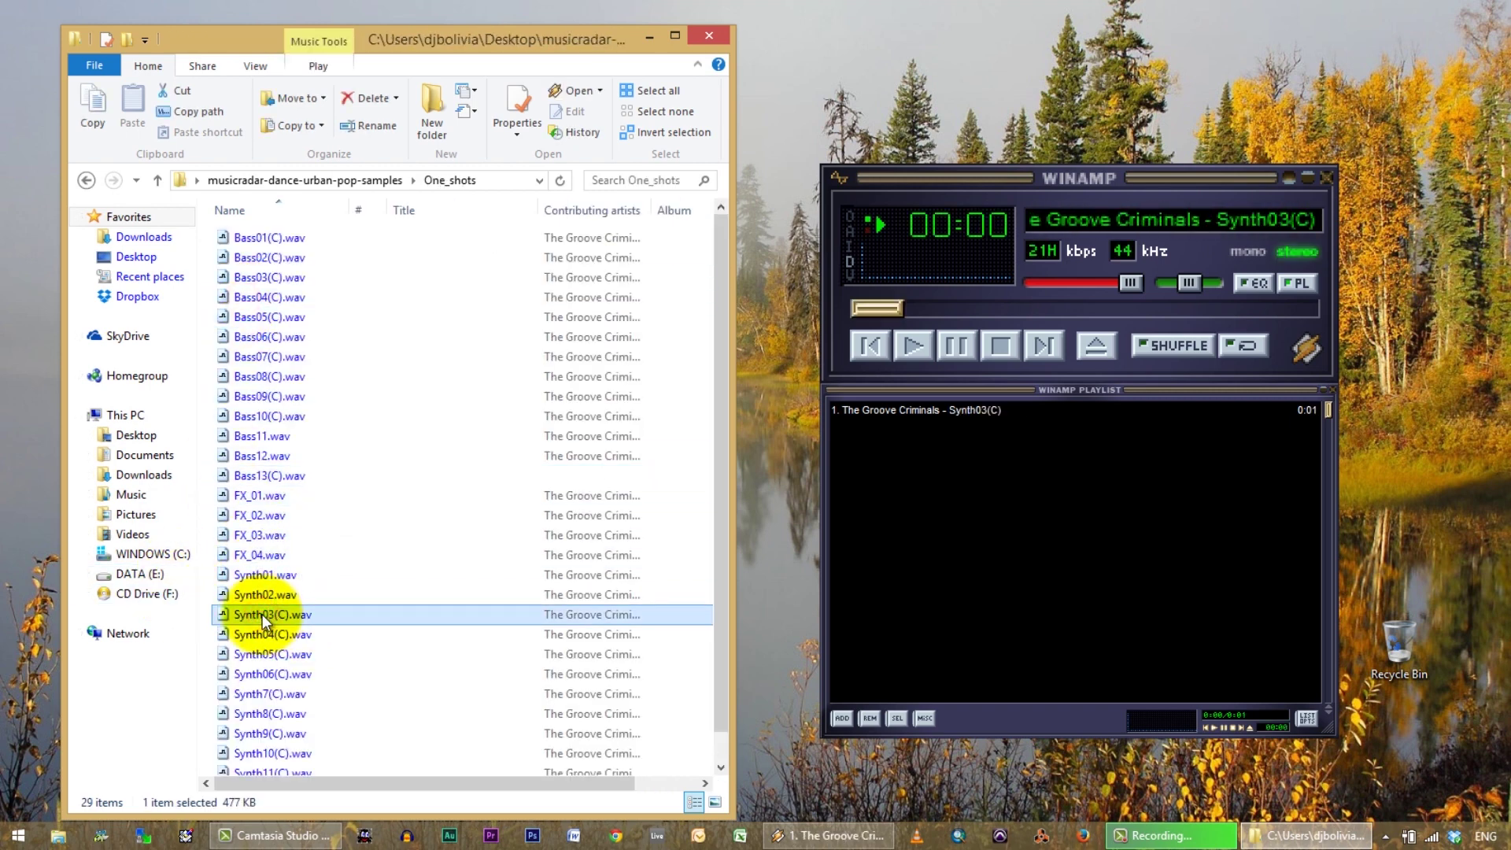
double_click(254, 435)
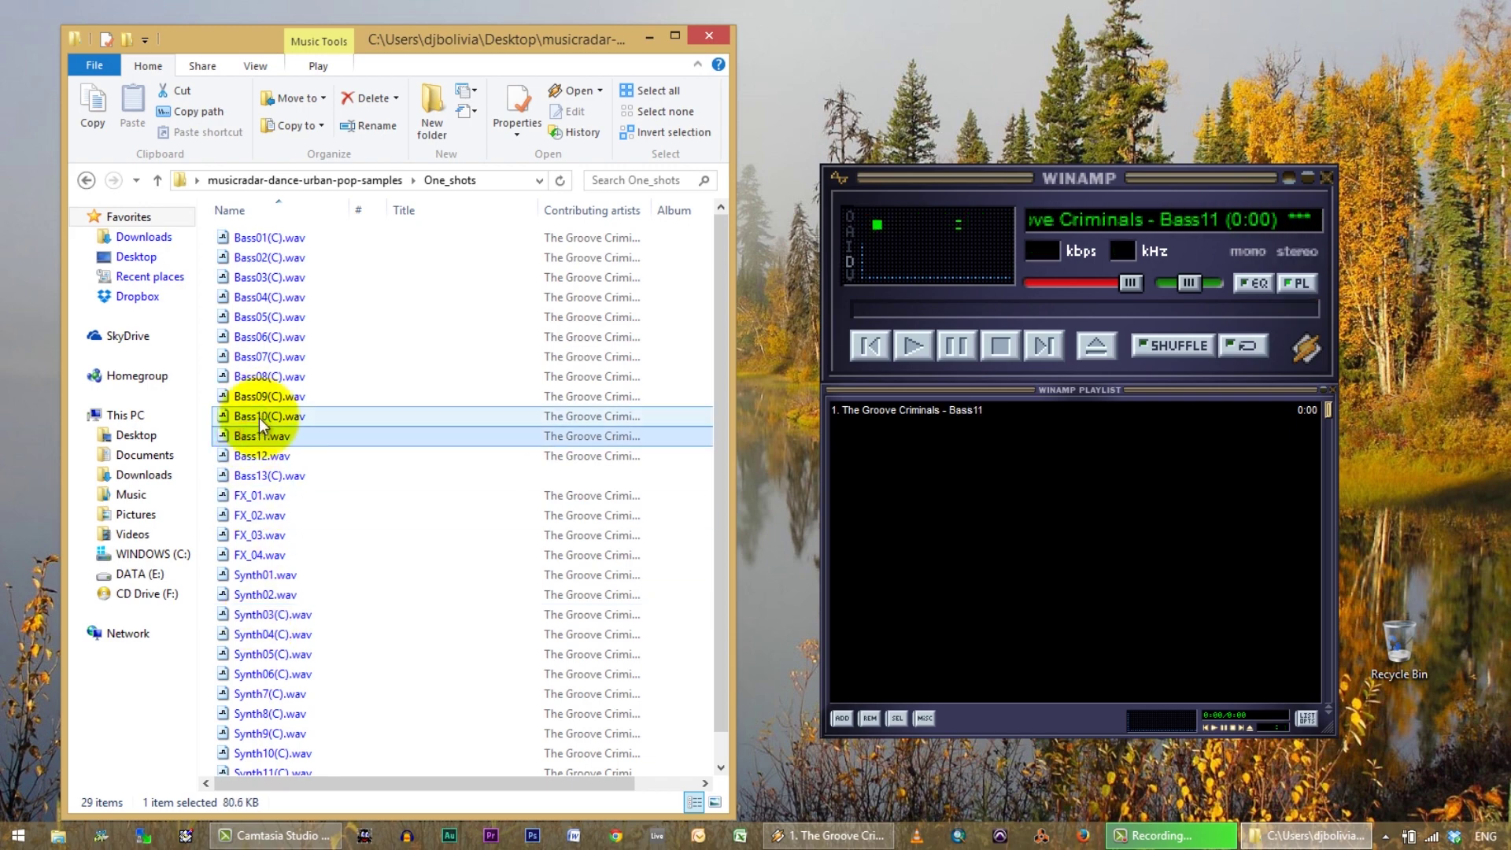
double_click(258, 418)
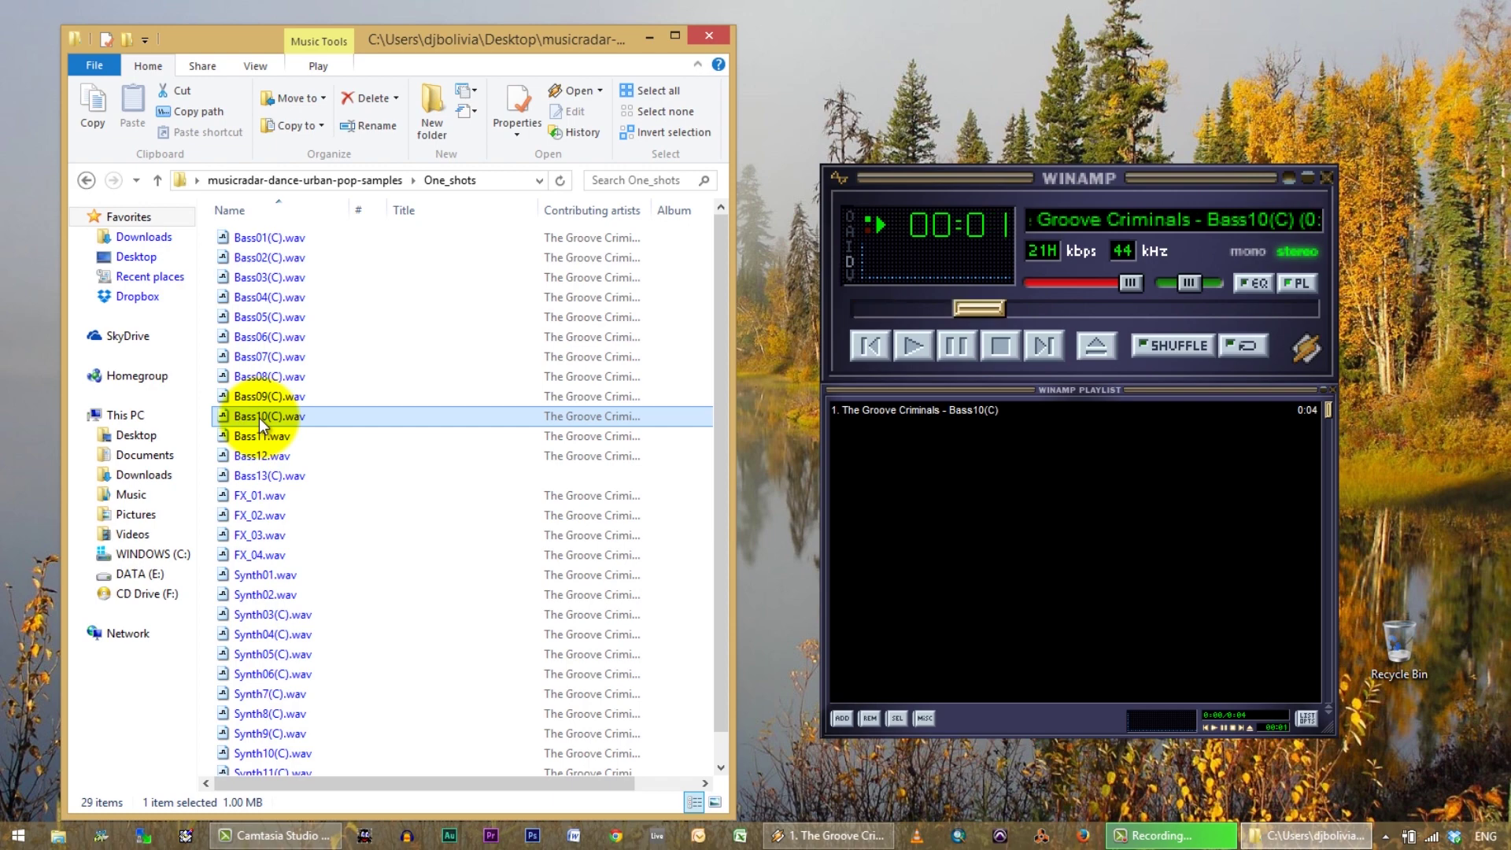
left_click(260, 674)
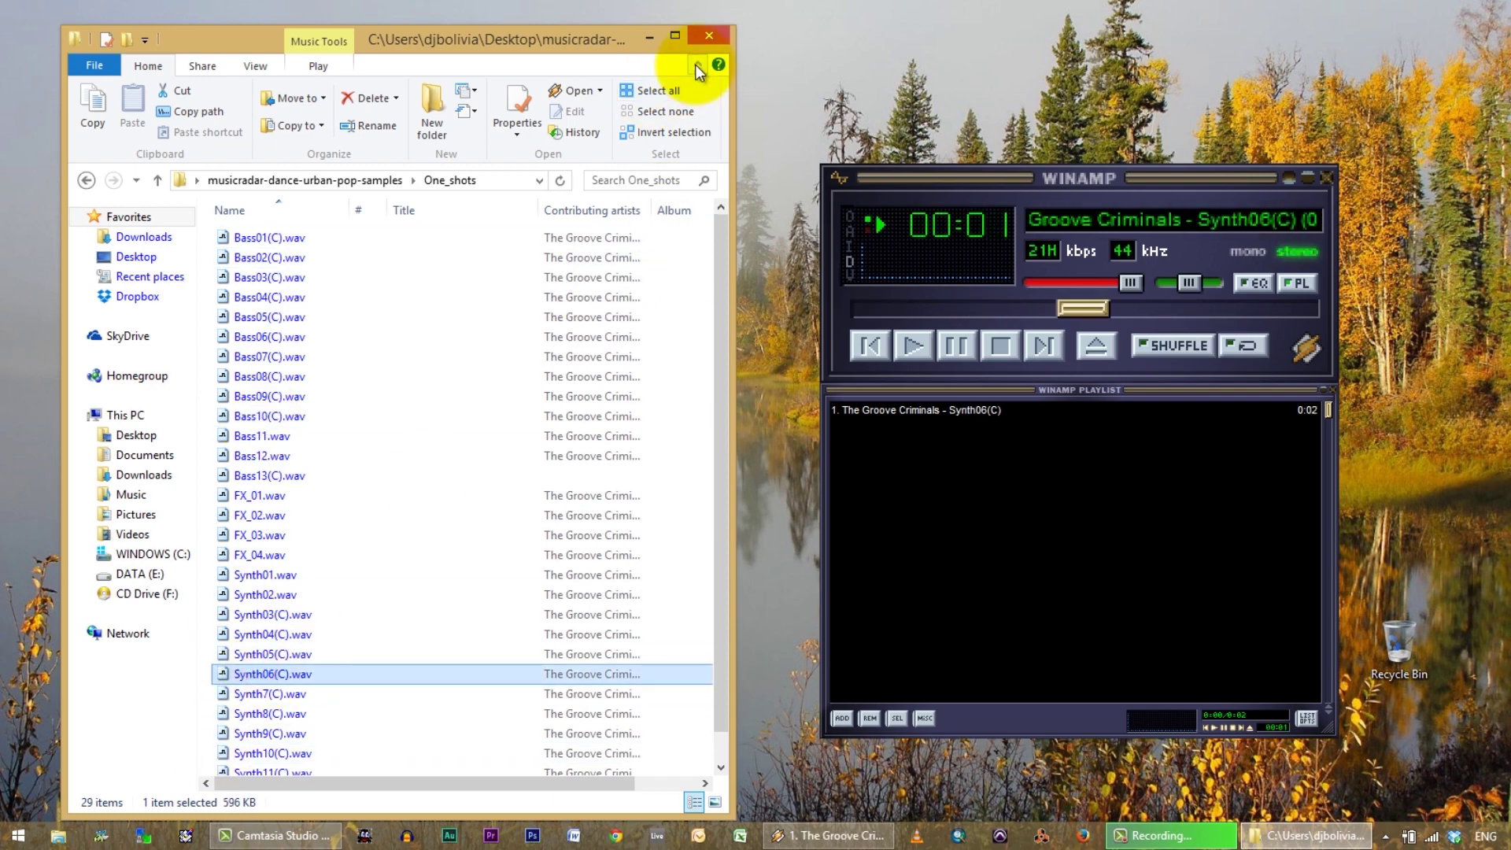
Open the Loops folder of the sample pack and widen its Name column to show full file names.
left_click(311, 181)
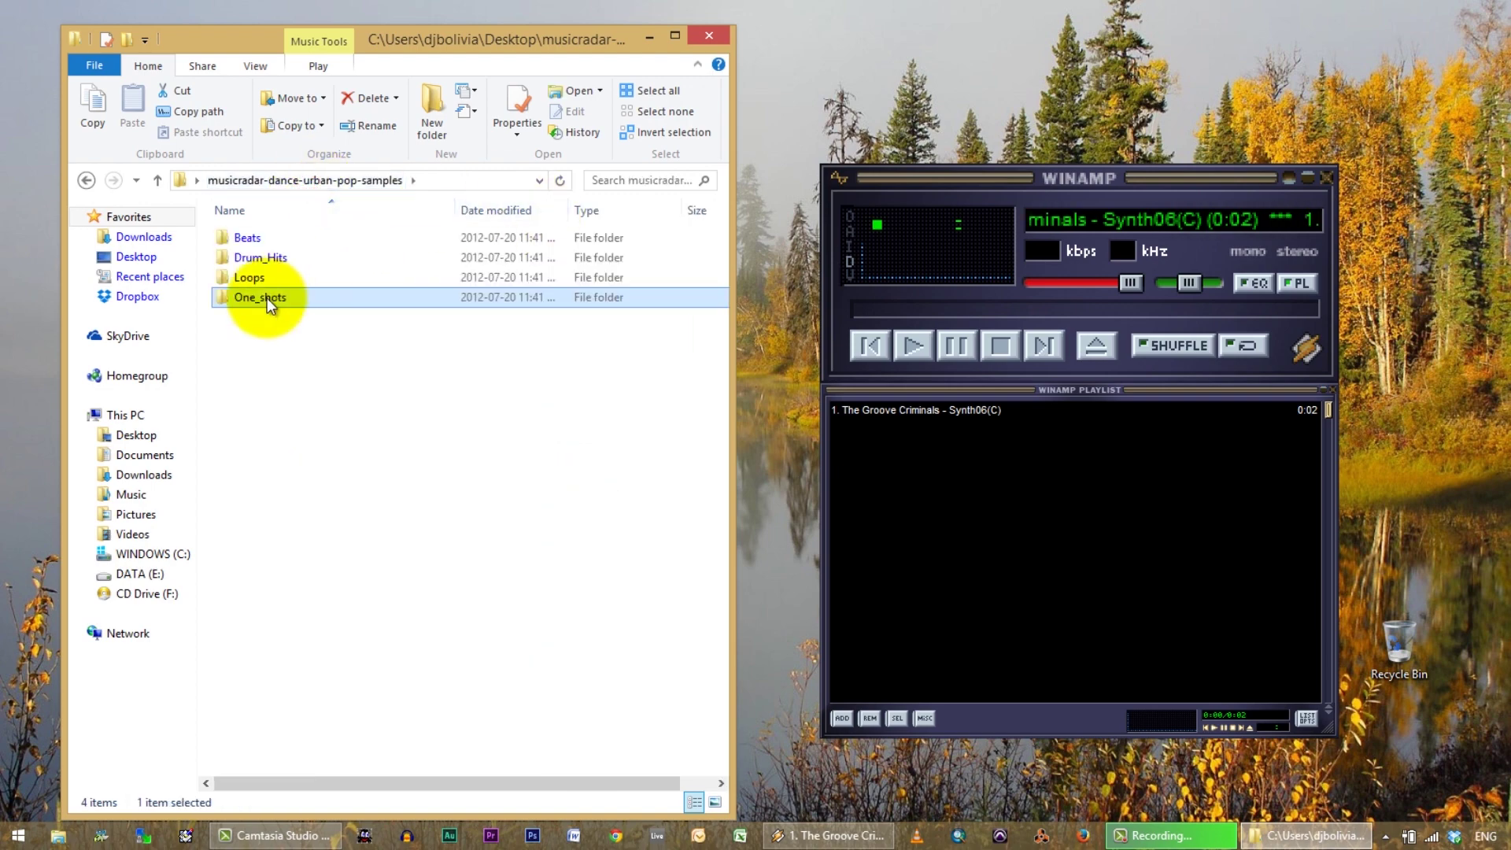
double_click(247, 277)
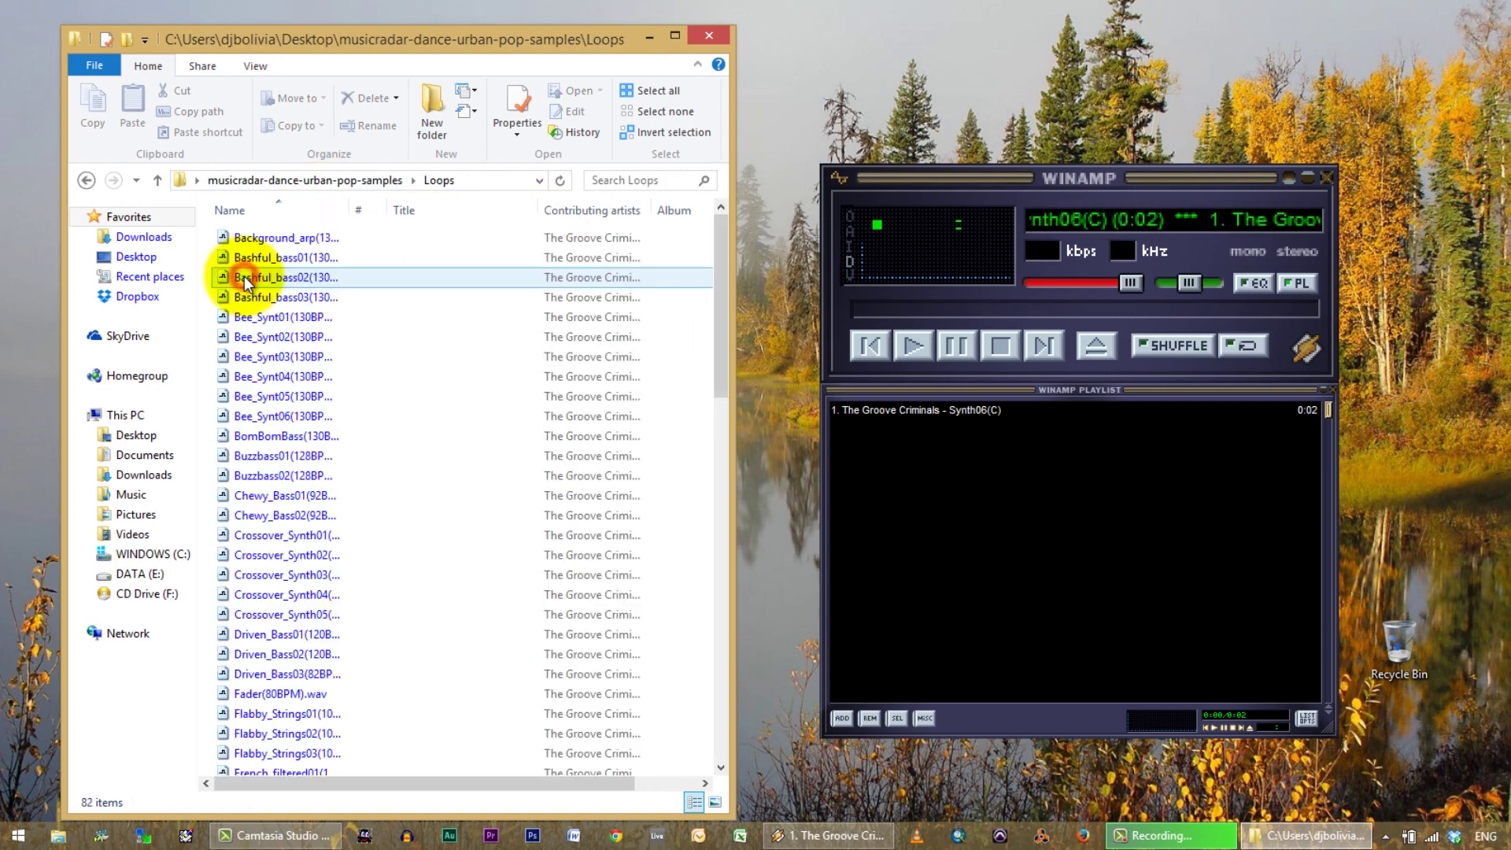
left_click_drag(348, 212, 556, 228)
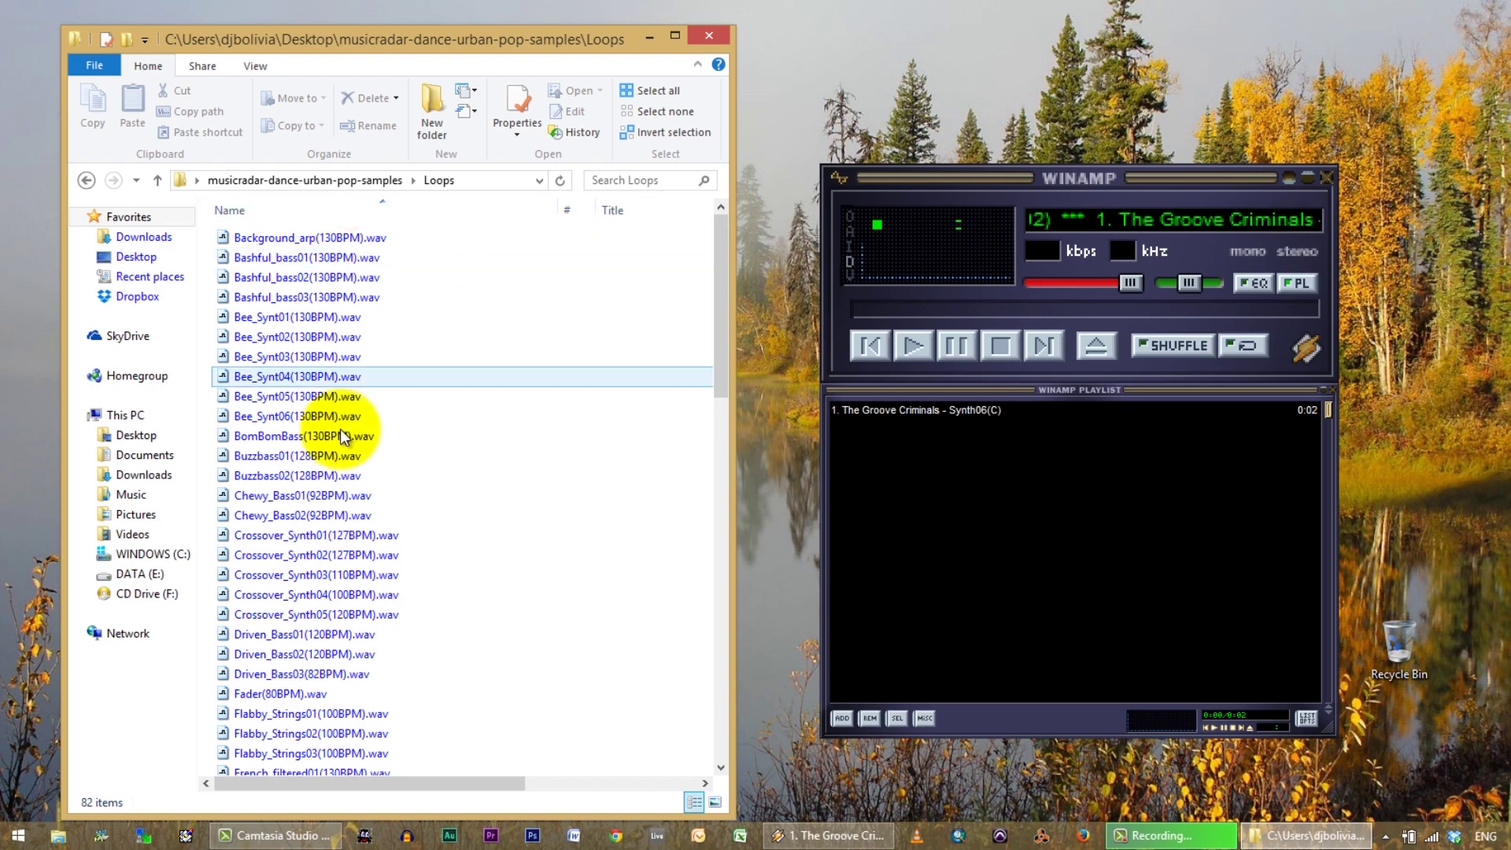
Select Bashful_bass02(130BPM).wav and look through the rest of the loop samples to the end of the list.
left_click(267, 280)
scroll(272, 377, "down", 10)
scroll(270, 398, "down", 8)
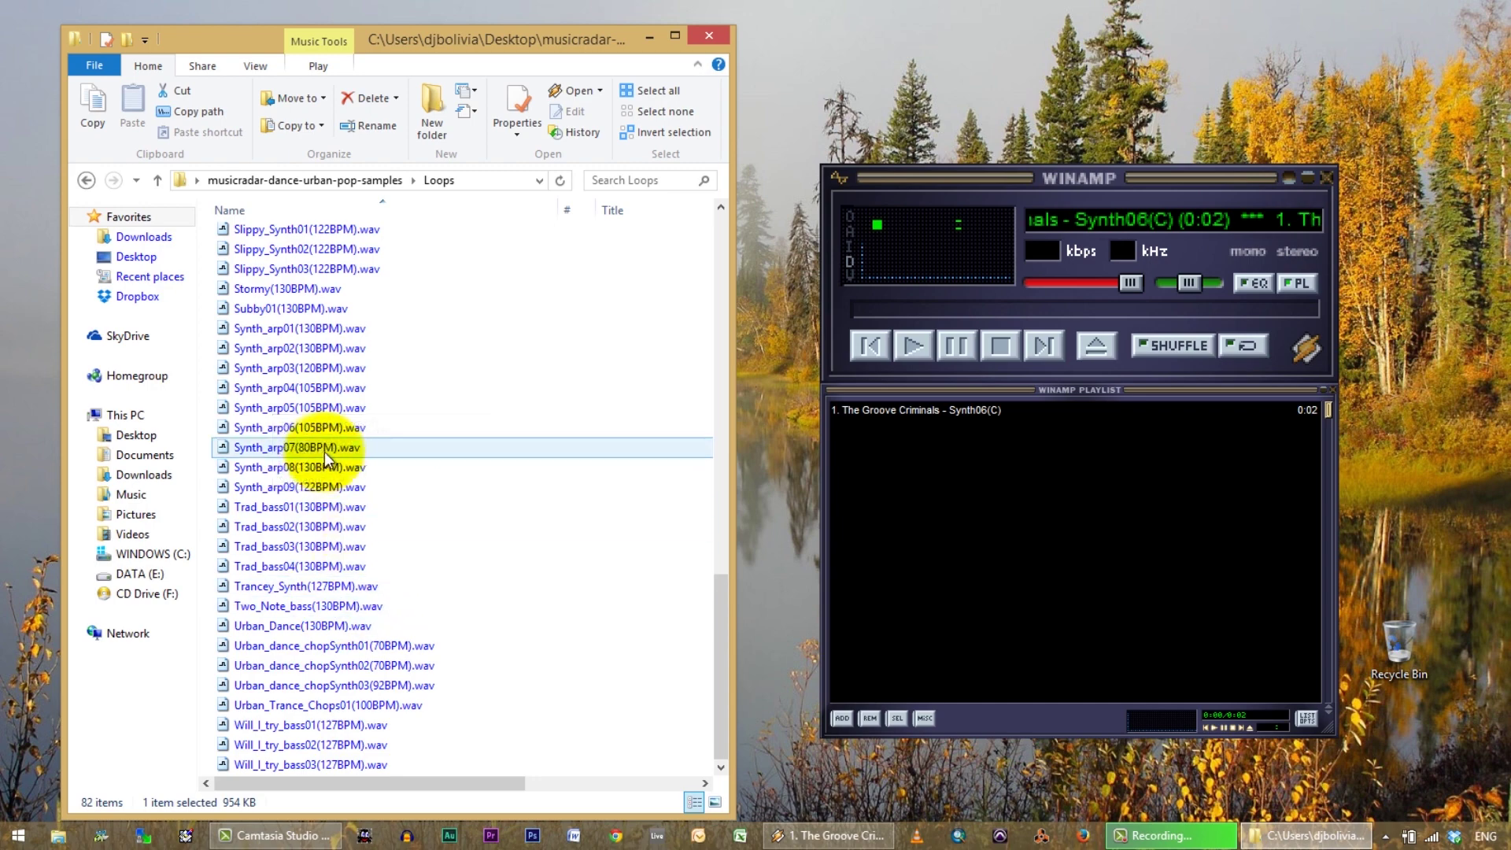
scroll(318, 452, "up", 7)
scroll(318, 454, "down", 7)
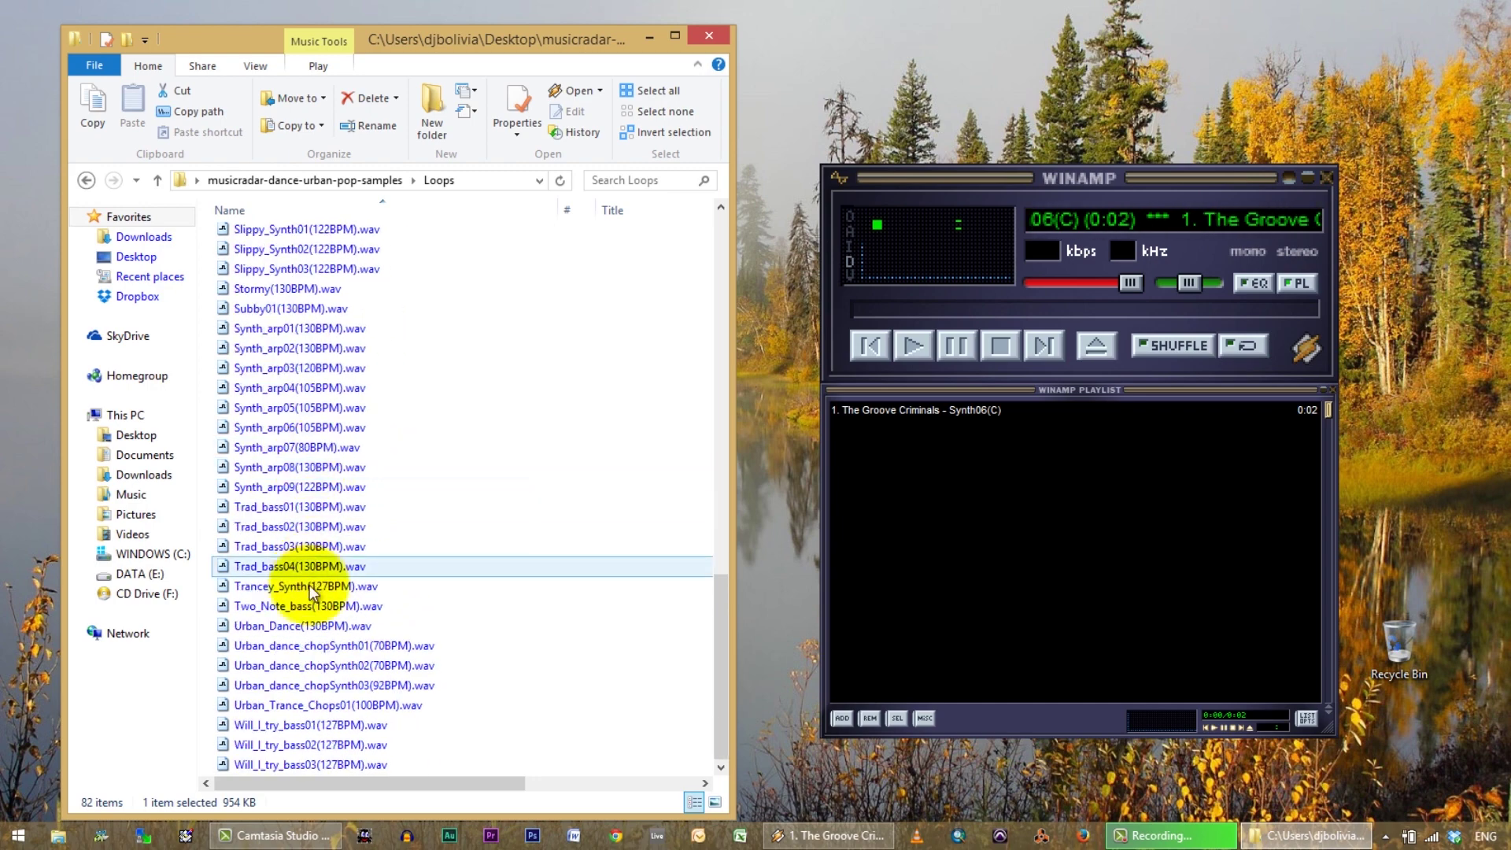
Play the Trad_bass03, Synth_arp05, Slippy_Synth02 and Processed_Chordz02 loops.
double_click(263, 546)
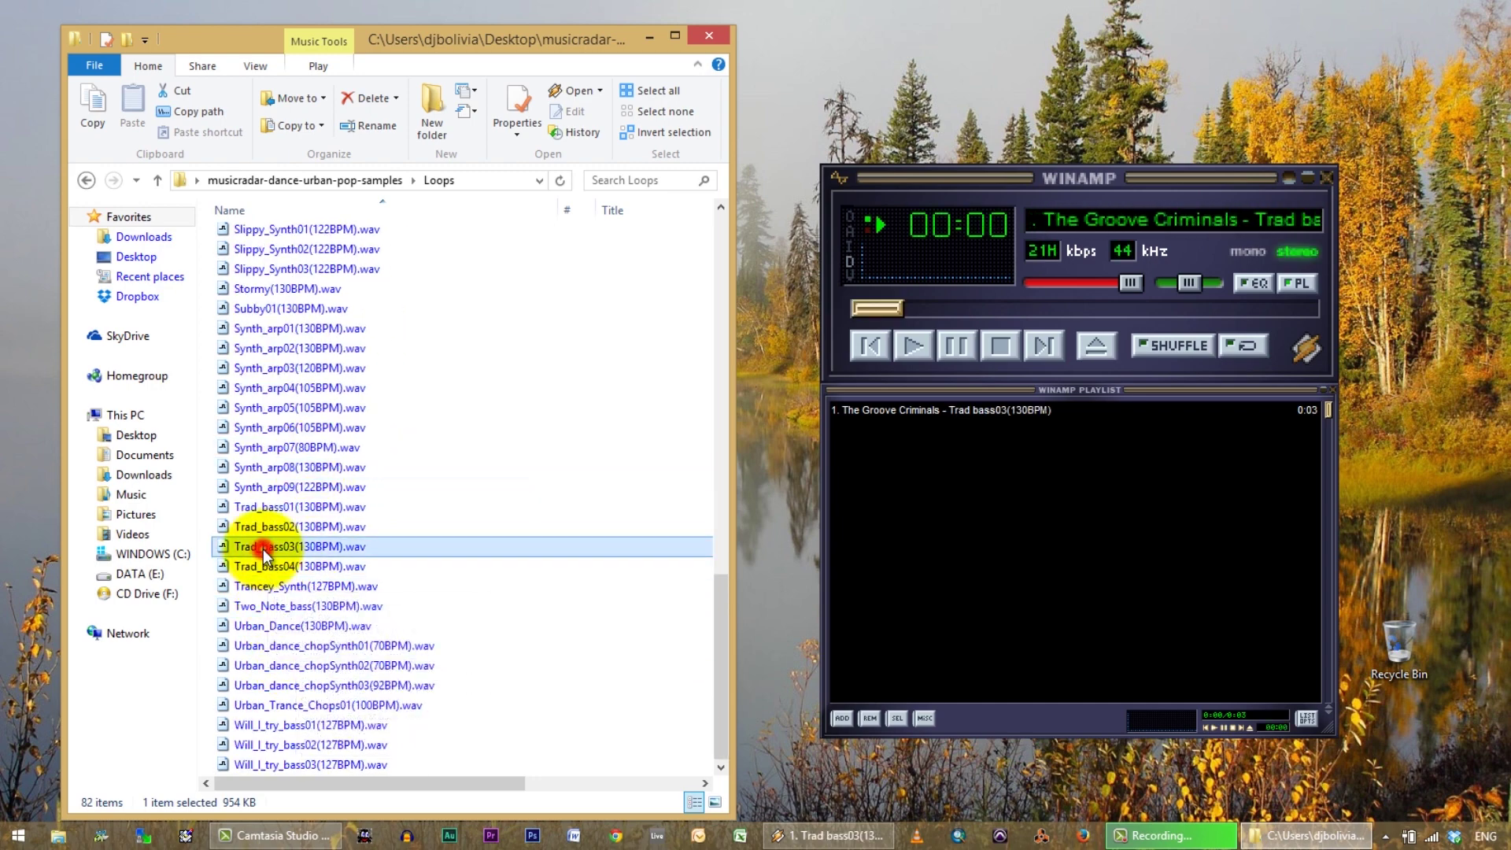
double_click(276, 409)
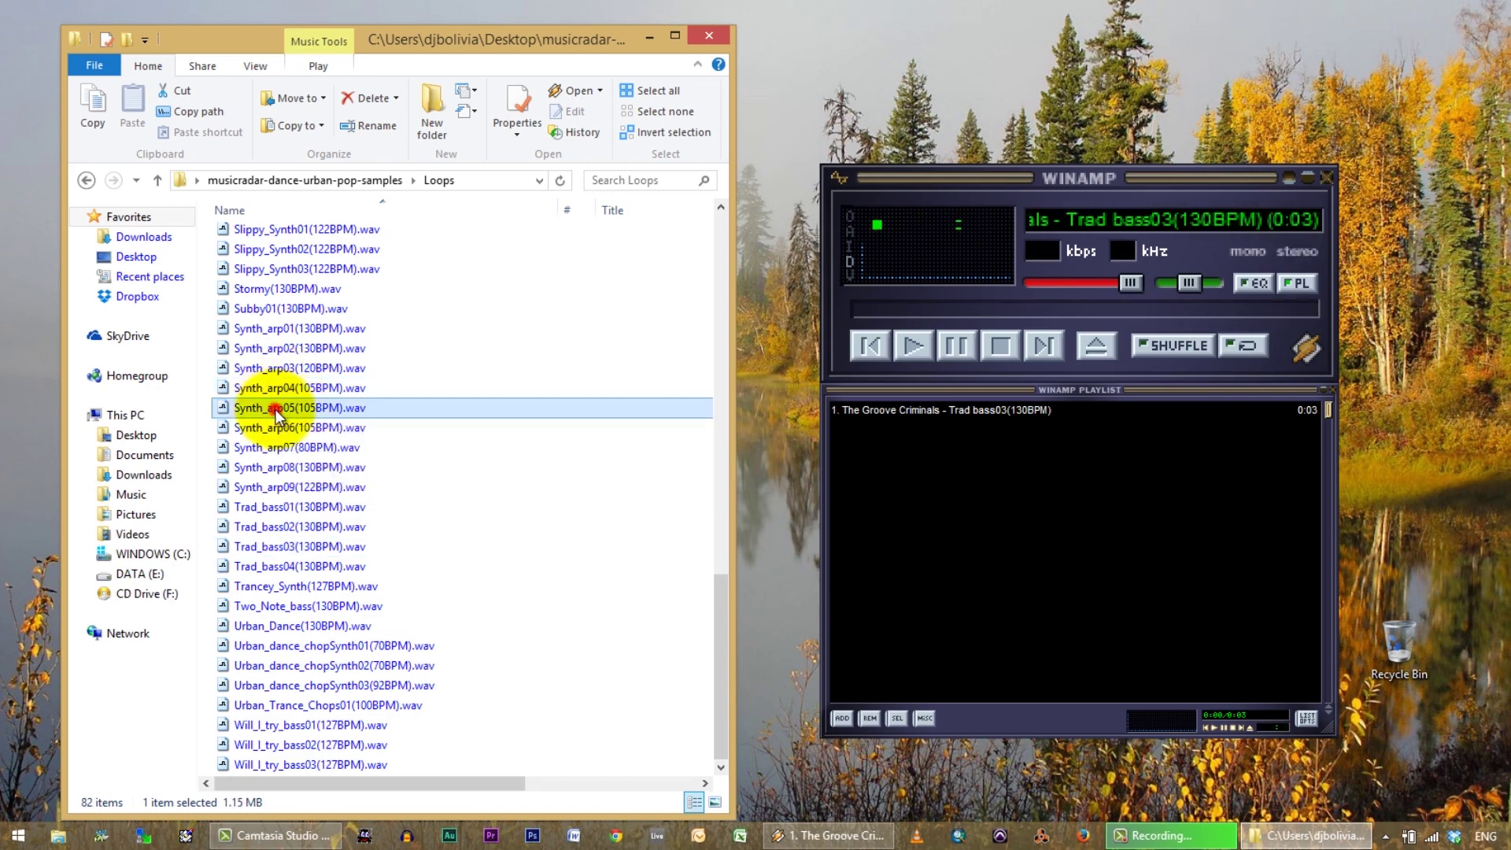
scroll(291, 410, "up", 5)
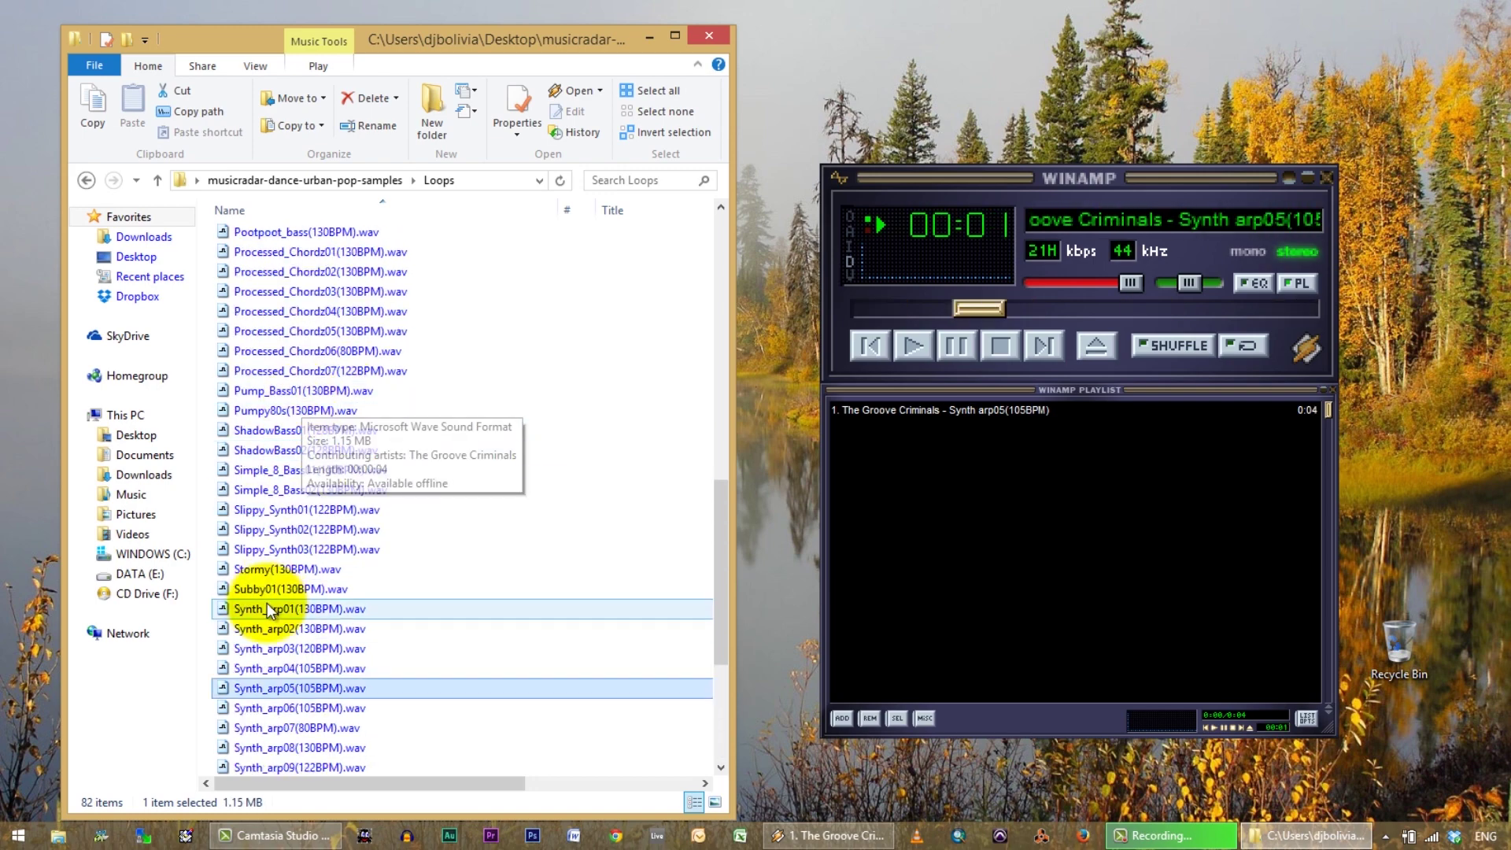
double_click(284, 531)
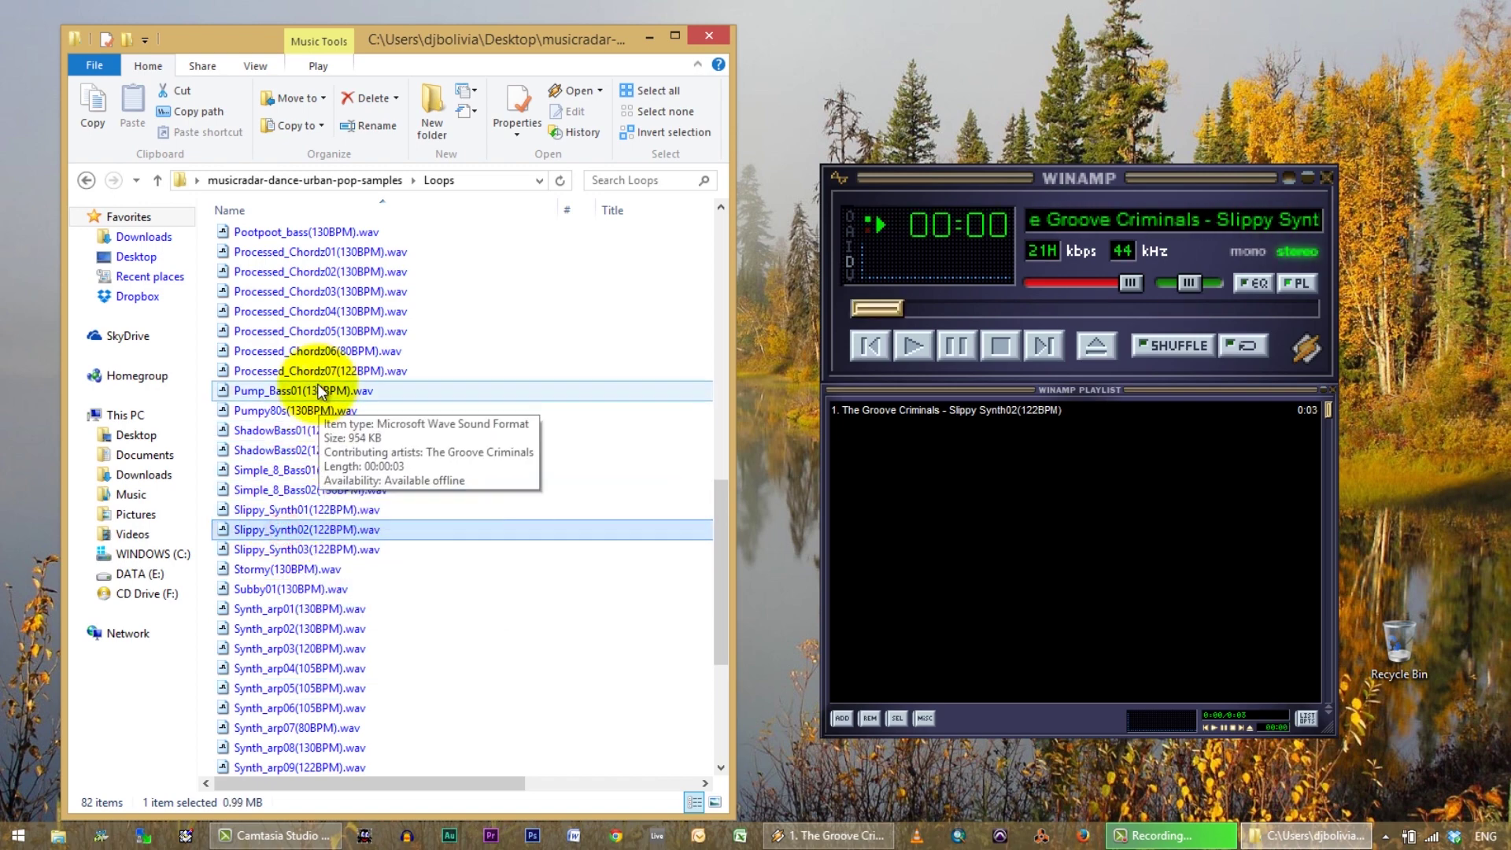
left_click(293, 333)
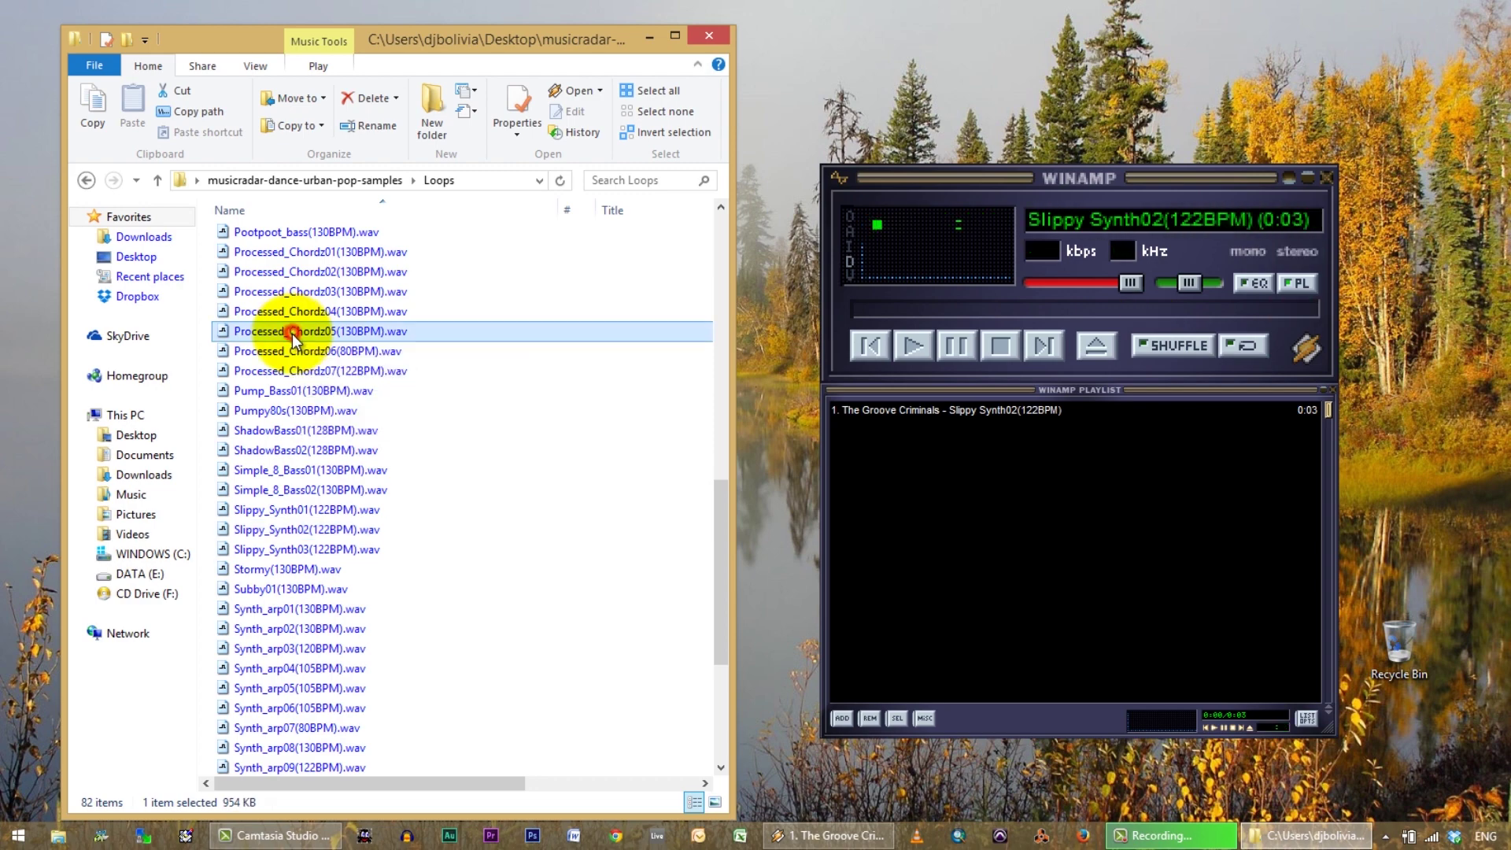
scroll(348, 383, "up", 5)
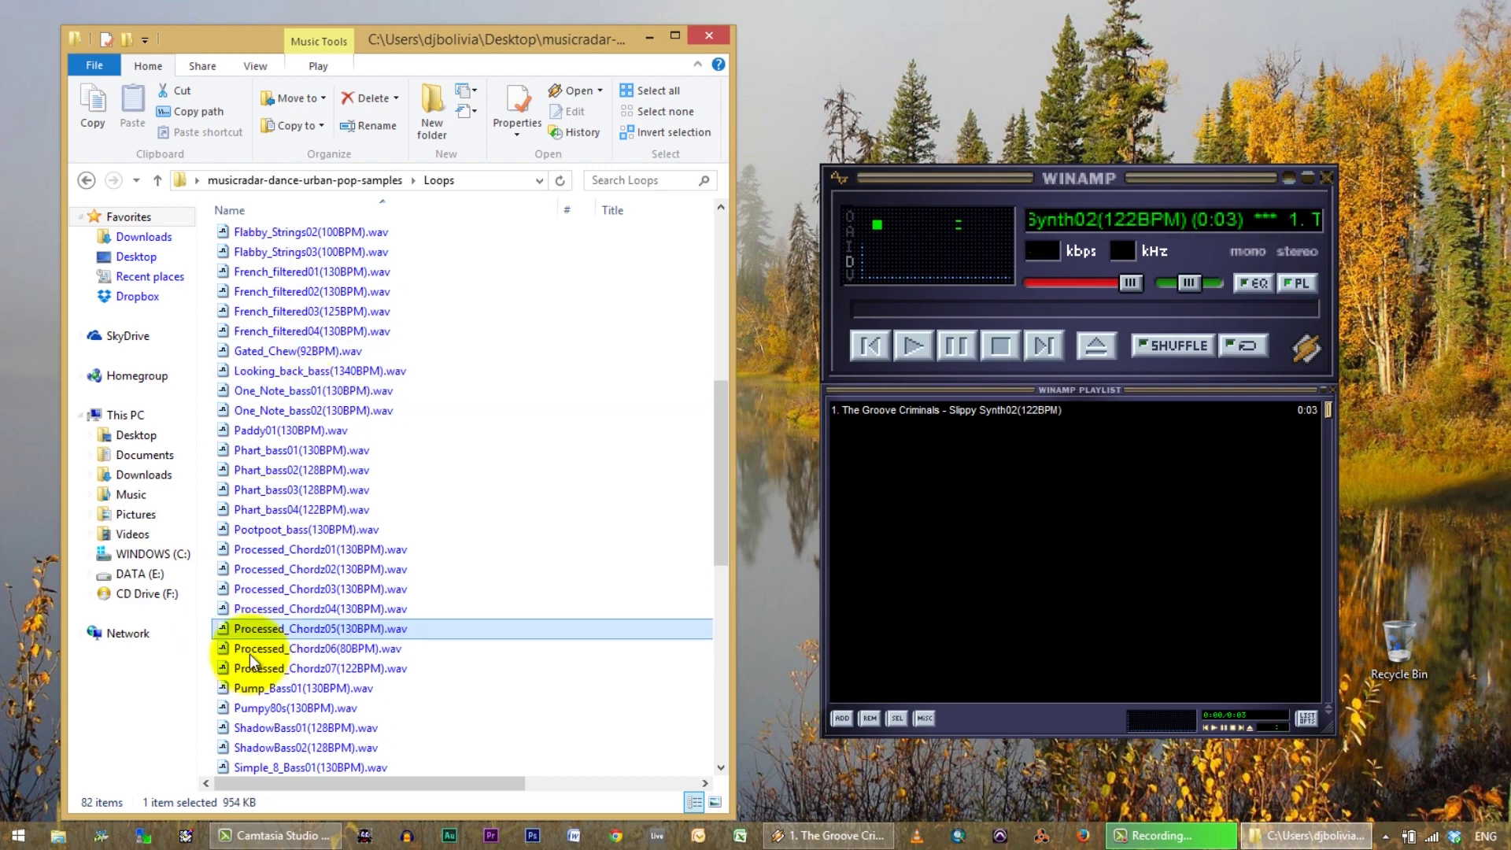
double_click(281, 573)
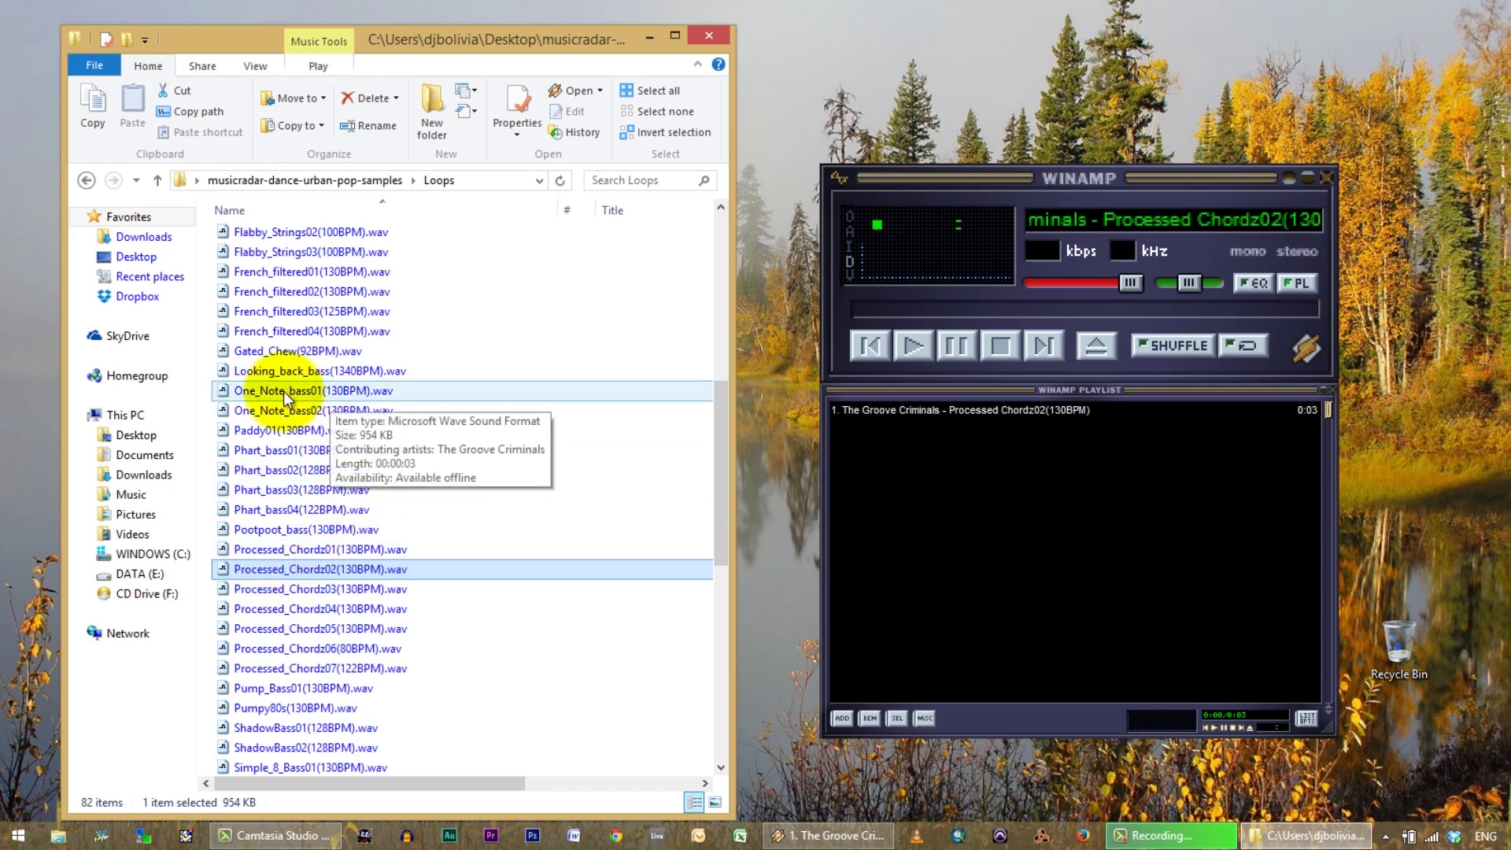
Play the French_filtered03, Crossover_Synth03, Bee_Synt03 and Bashful_bass01 loops.
double_click(288, 310)
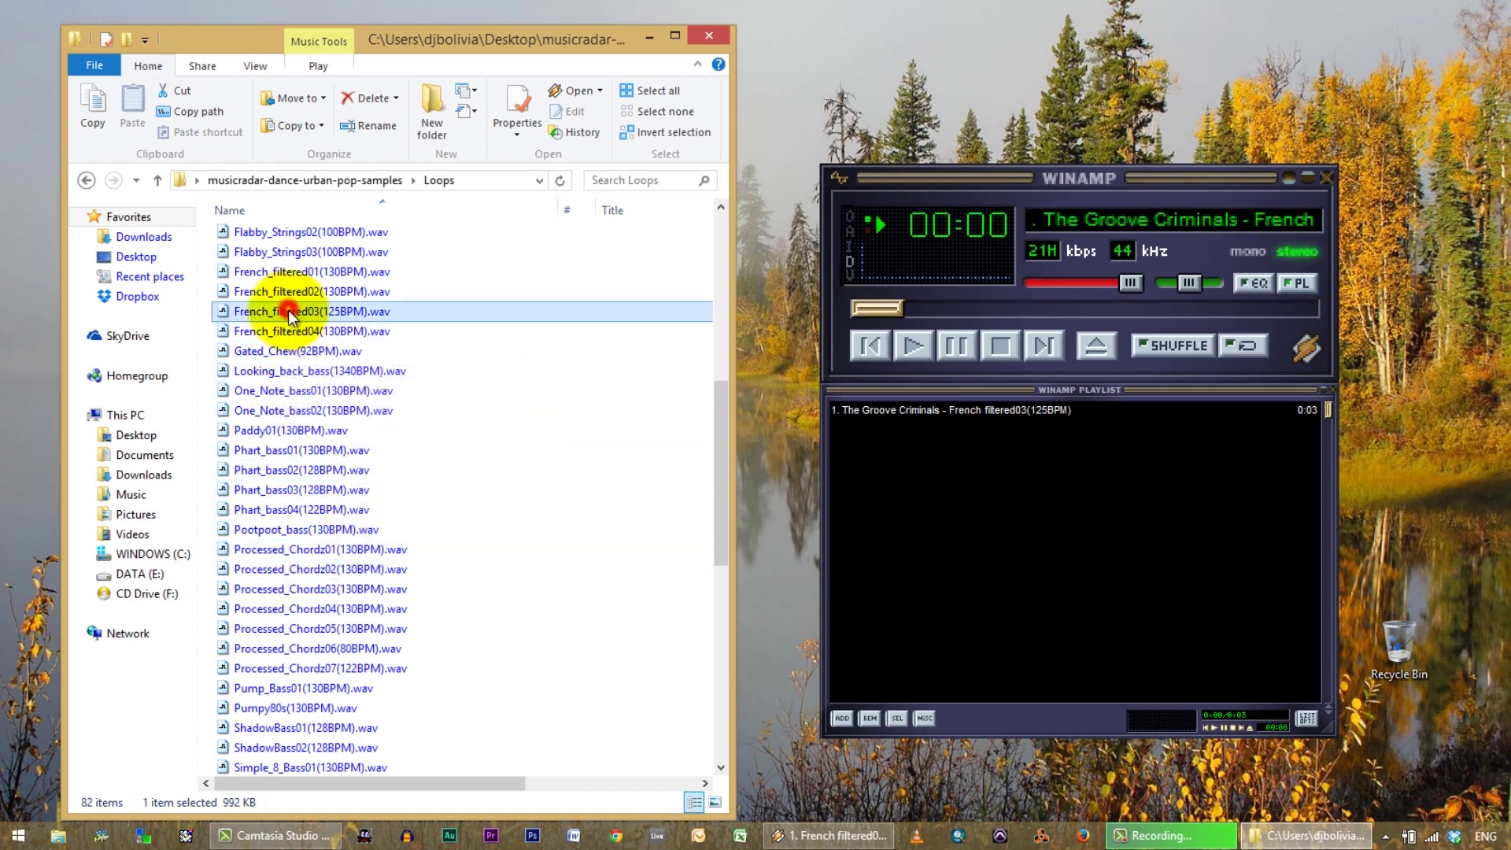
scroll(316, 471, "up", 6)
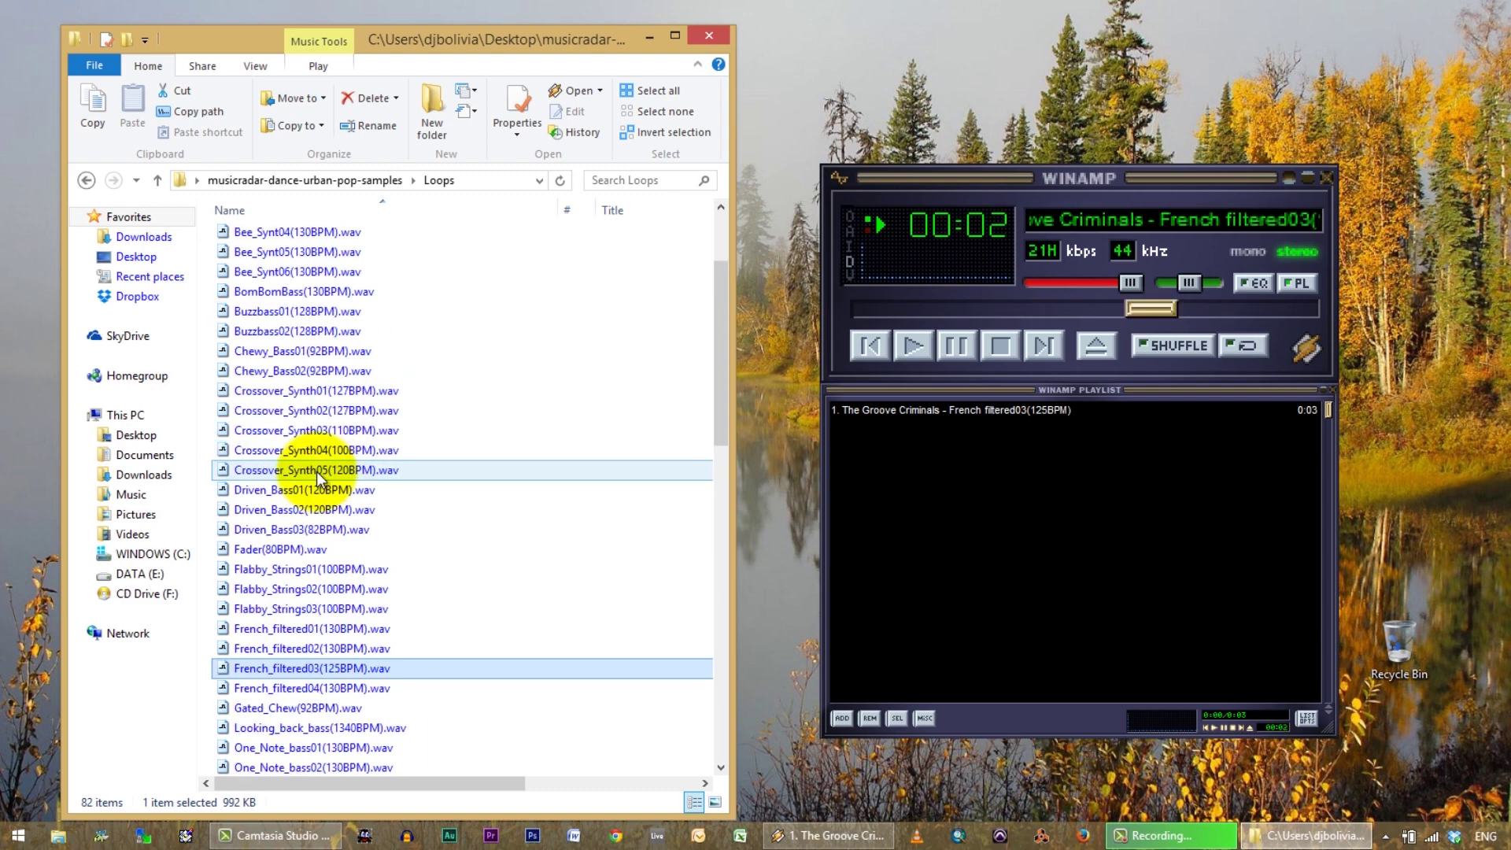
scroll(316, 471, "up", 1)
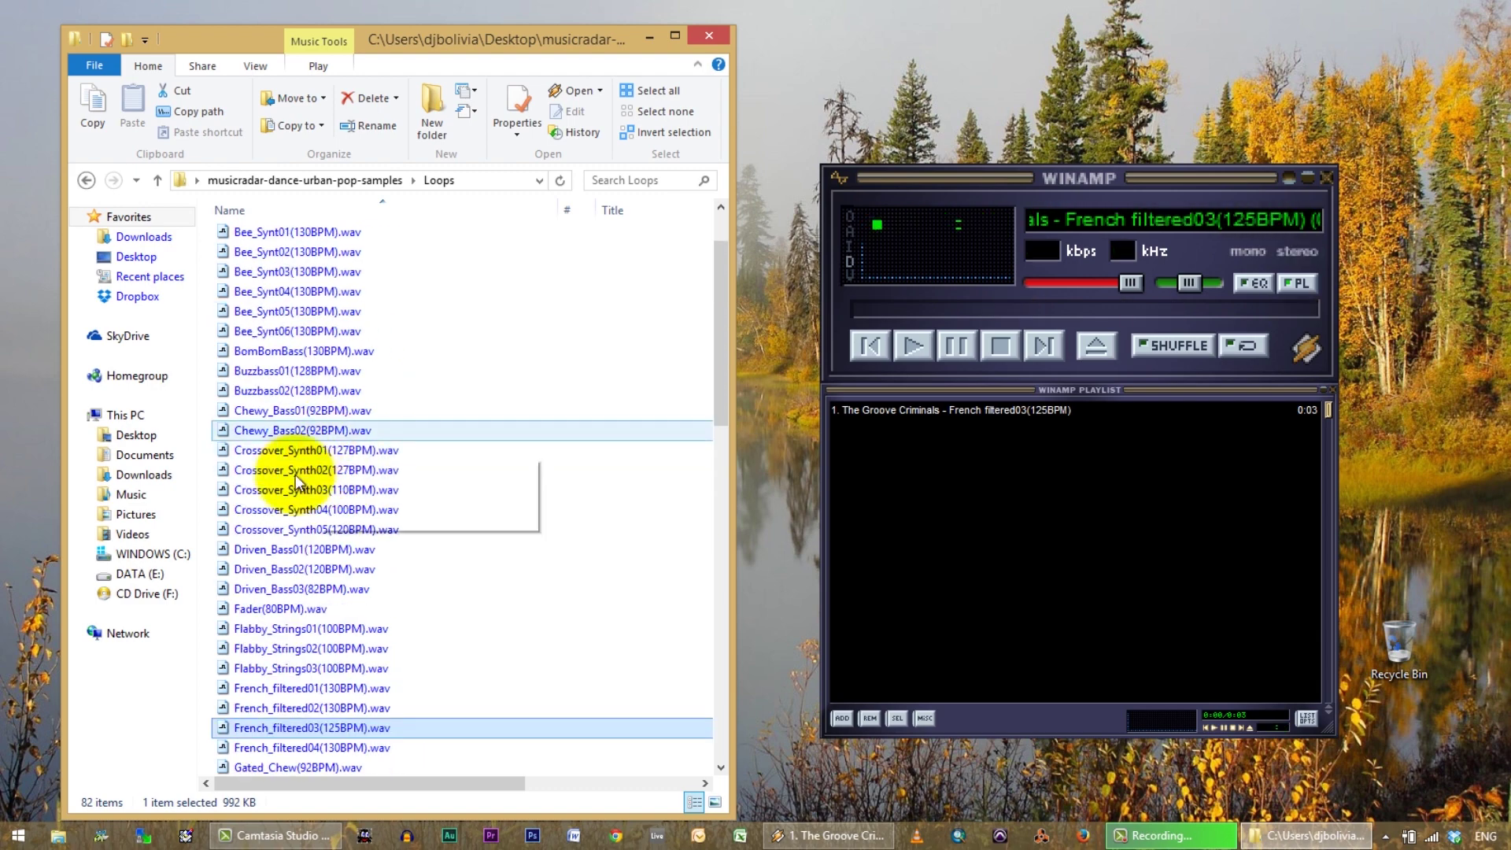
double_click(270, 496)
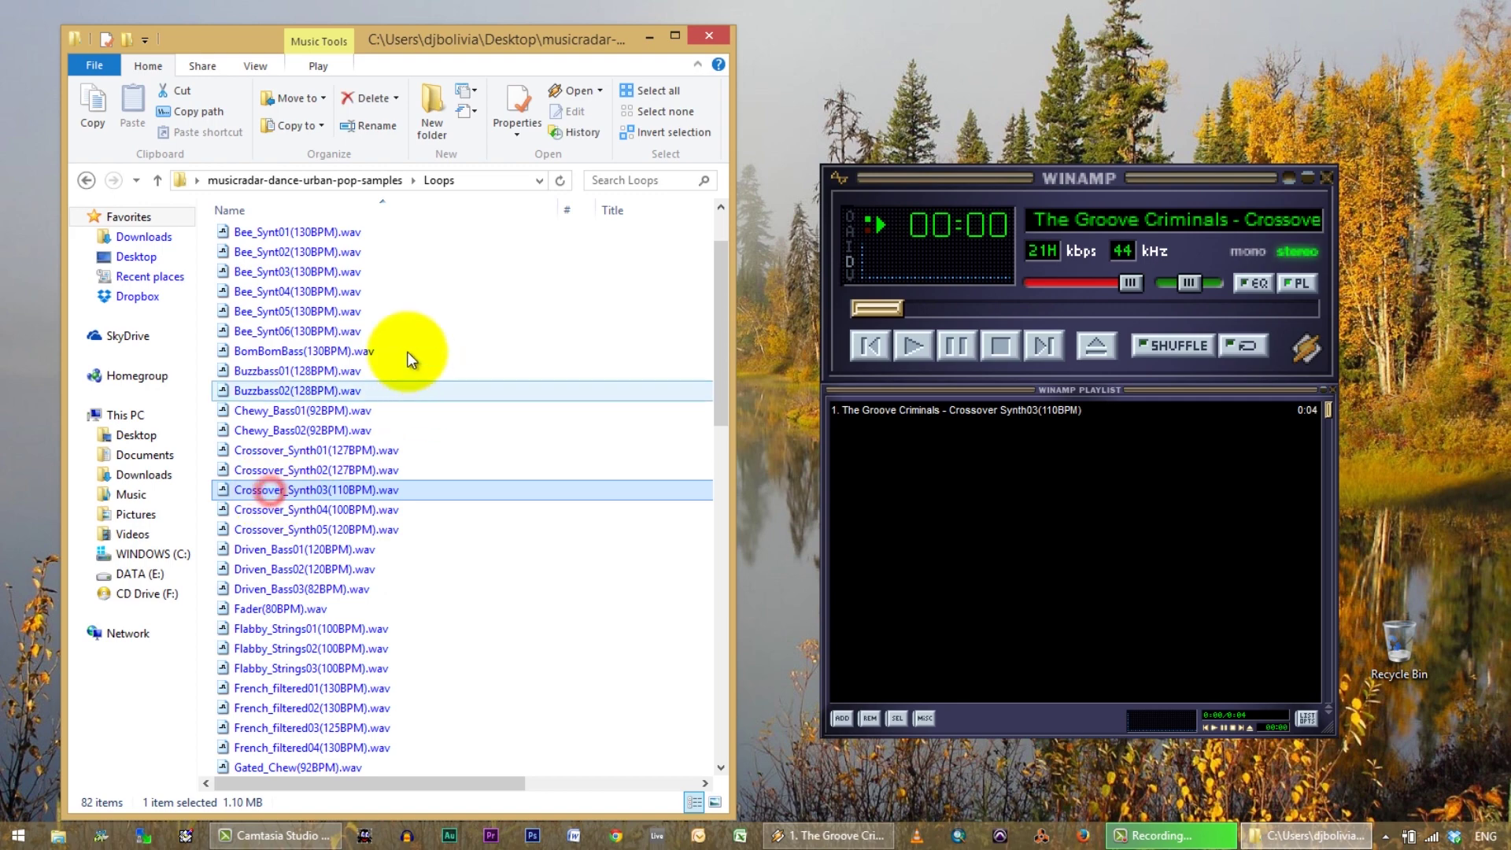
double_click(271, 271)
scroll(307, 322, "up", 2)
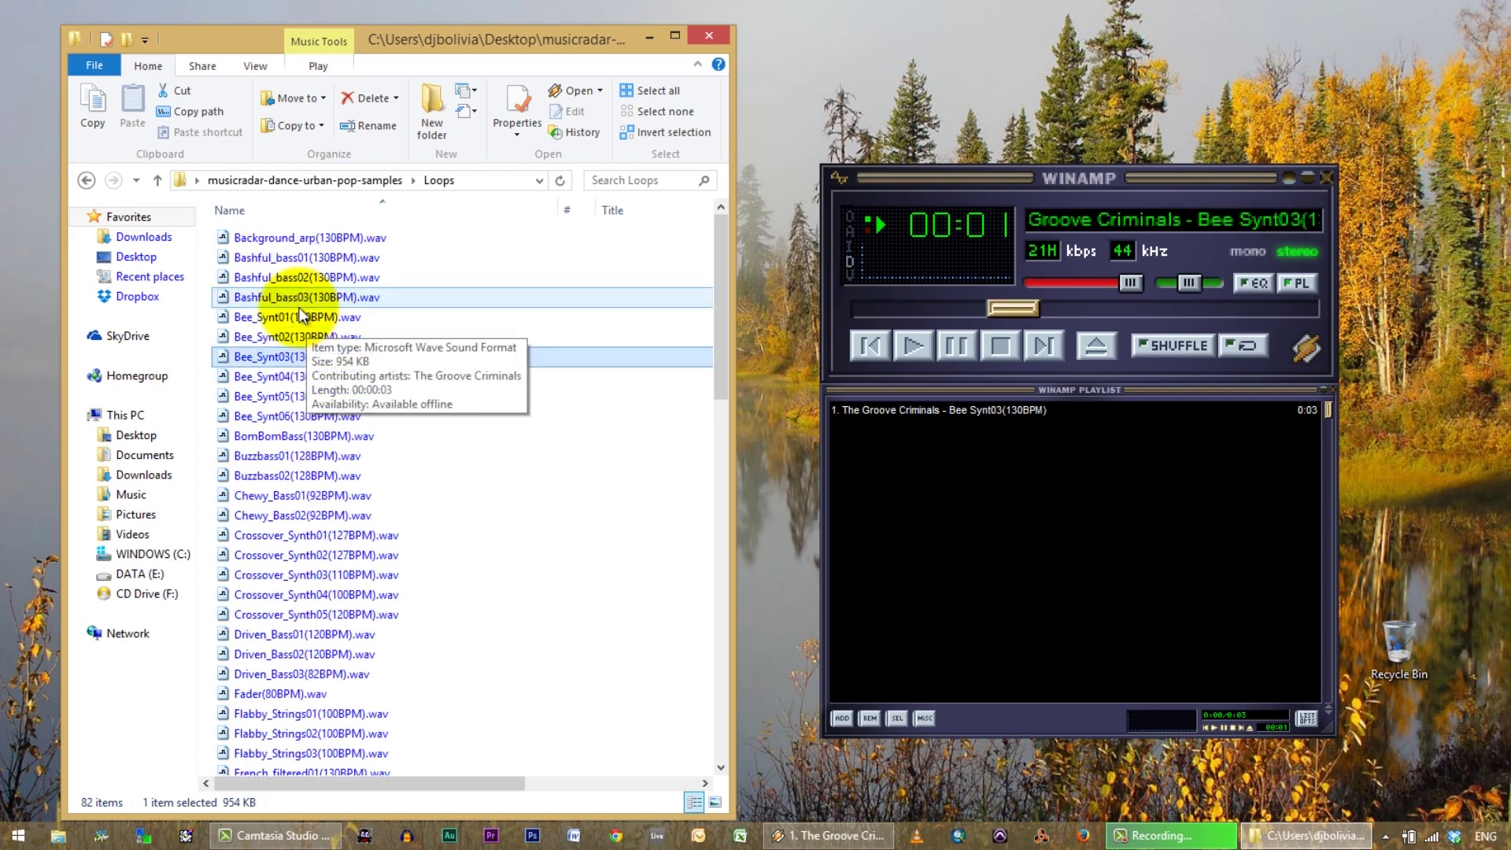
double_click(281, 260)
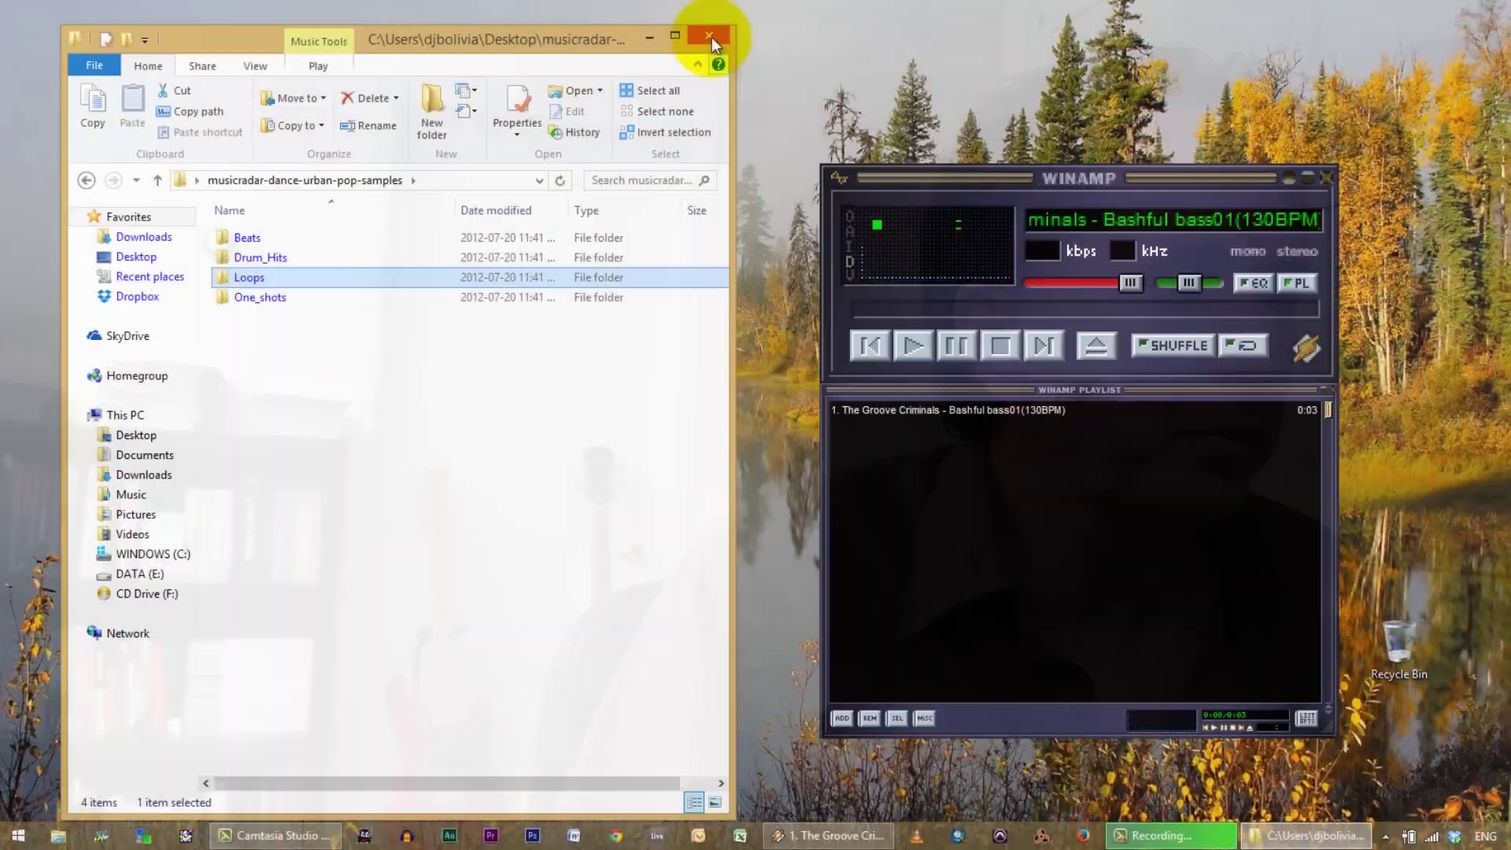
Close the sample pack window and Winamp, and launch Ableton Live.
left_click(712, 35)
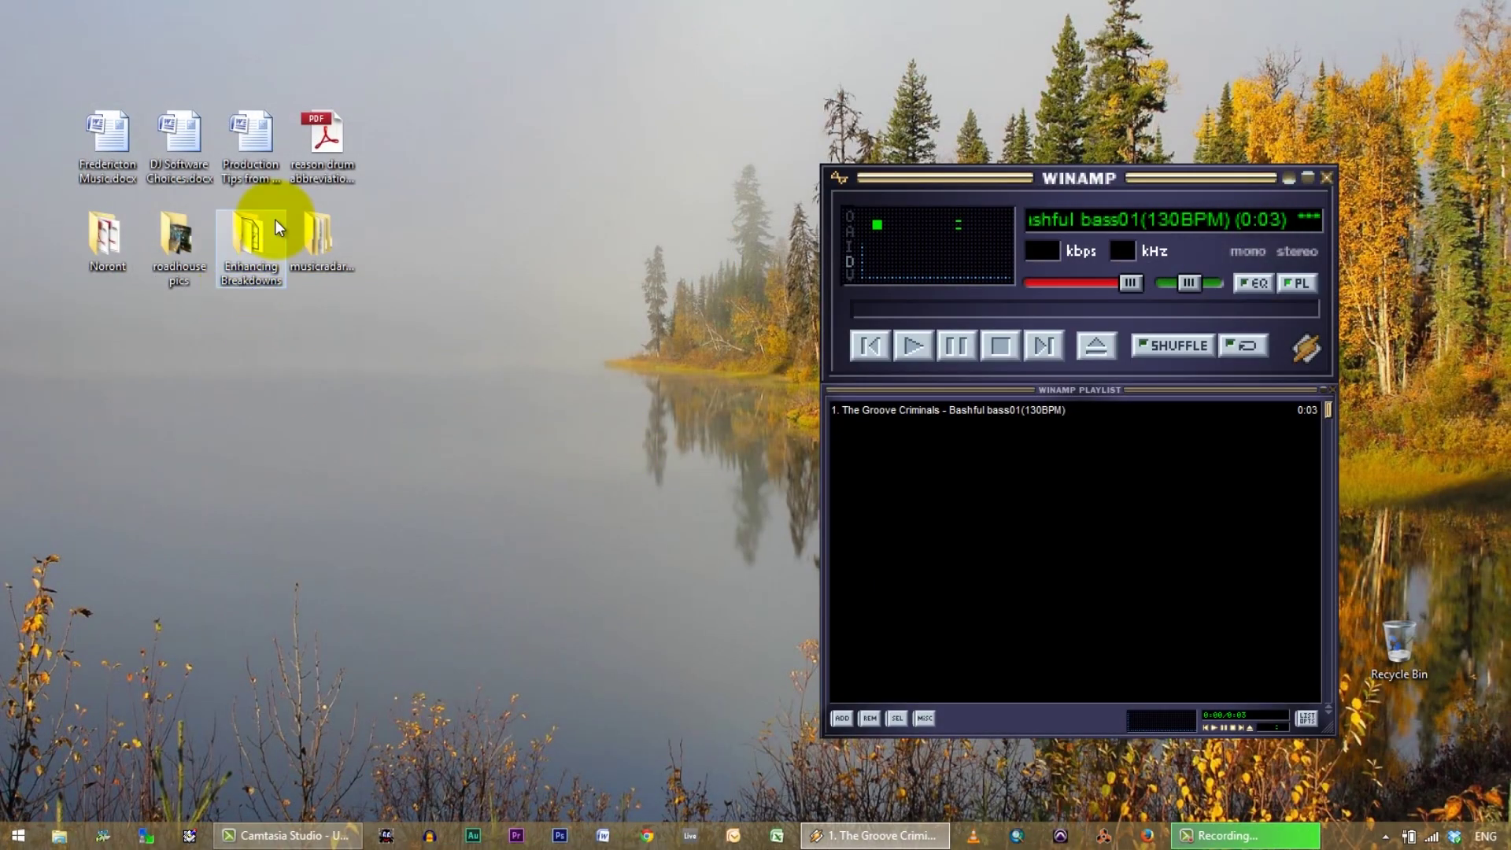
left_click(690, 835)
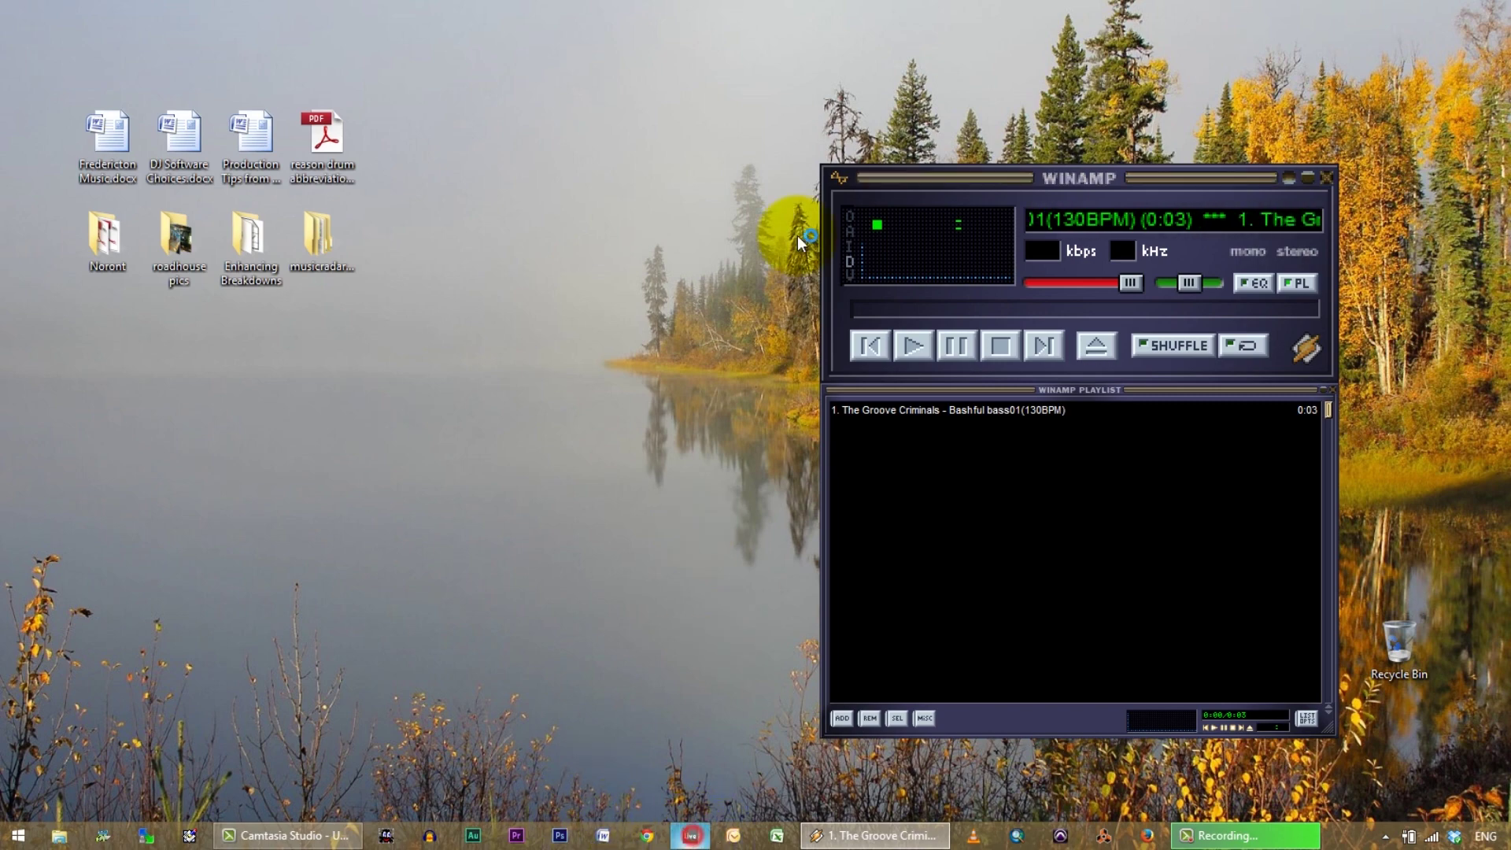
left_click(1327, 177)
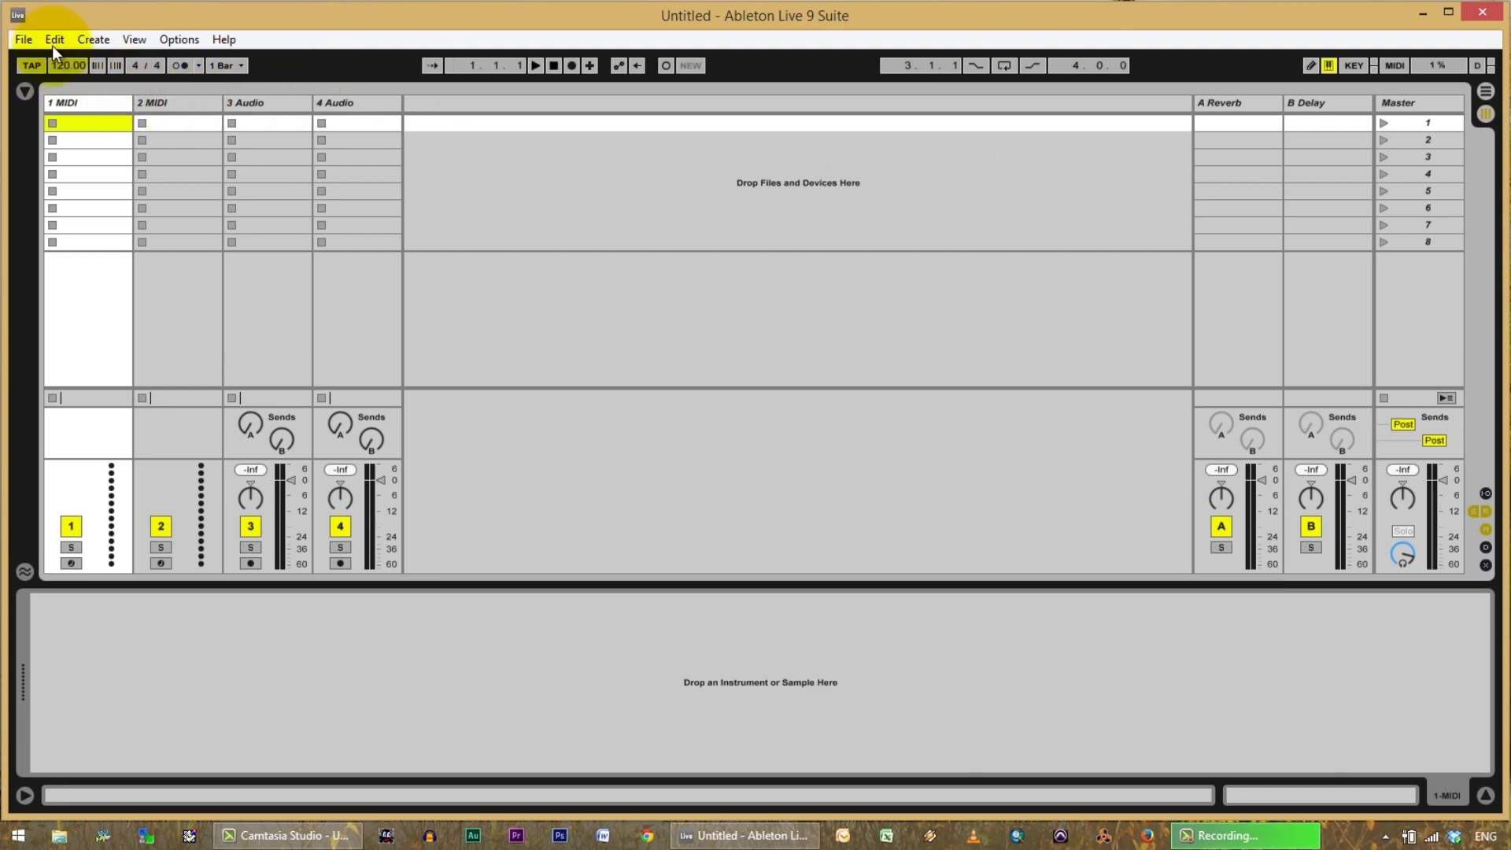
Delete the two MIDI tracks from the new Live set.
right_click(179, 101)
left_click(207, 111)
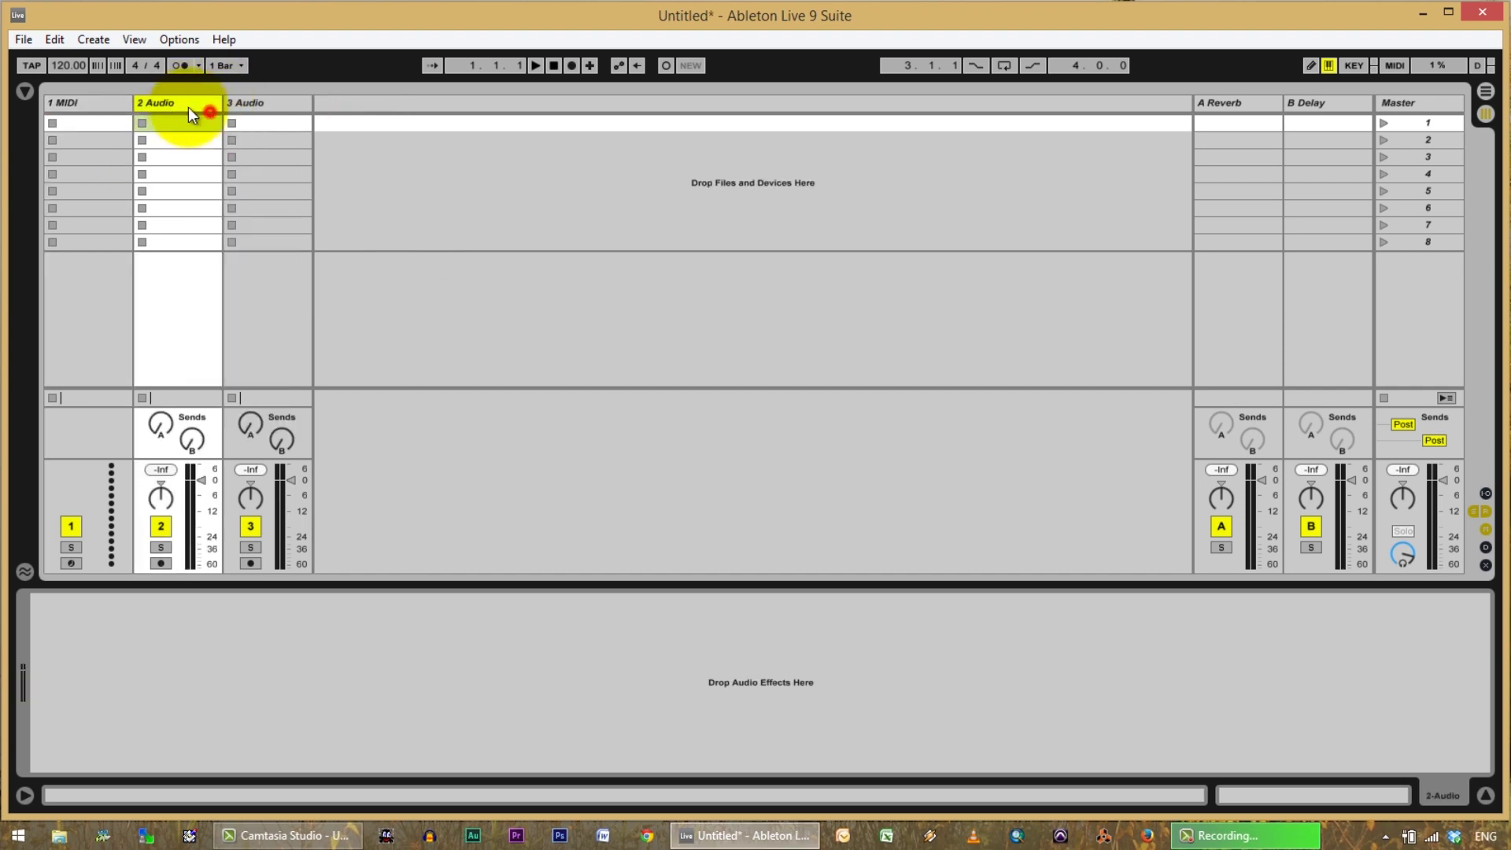
right_click(83, 101)
left_click(106, 110)
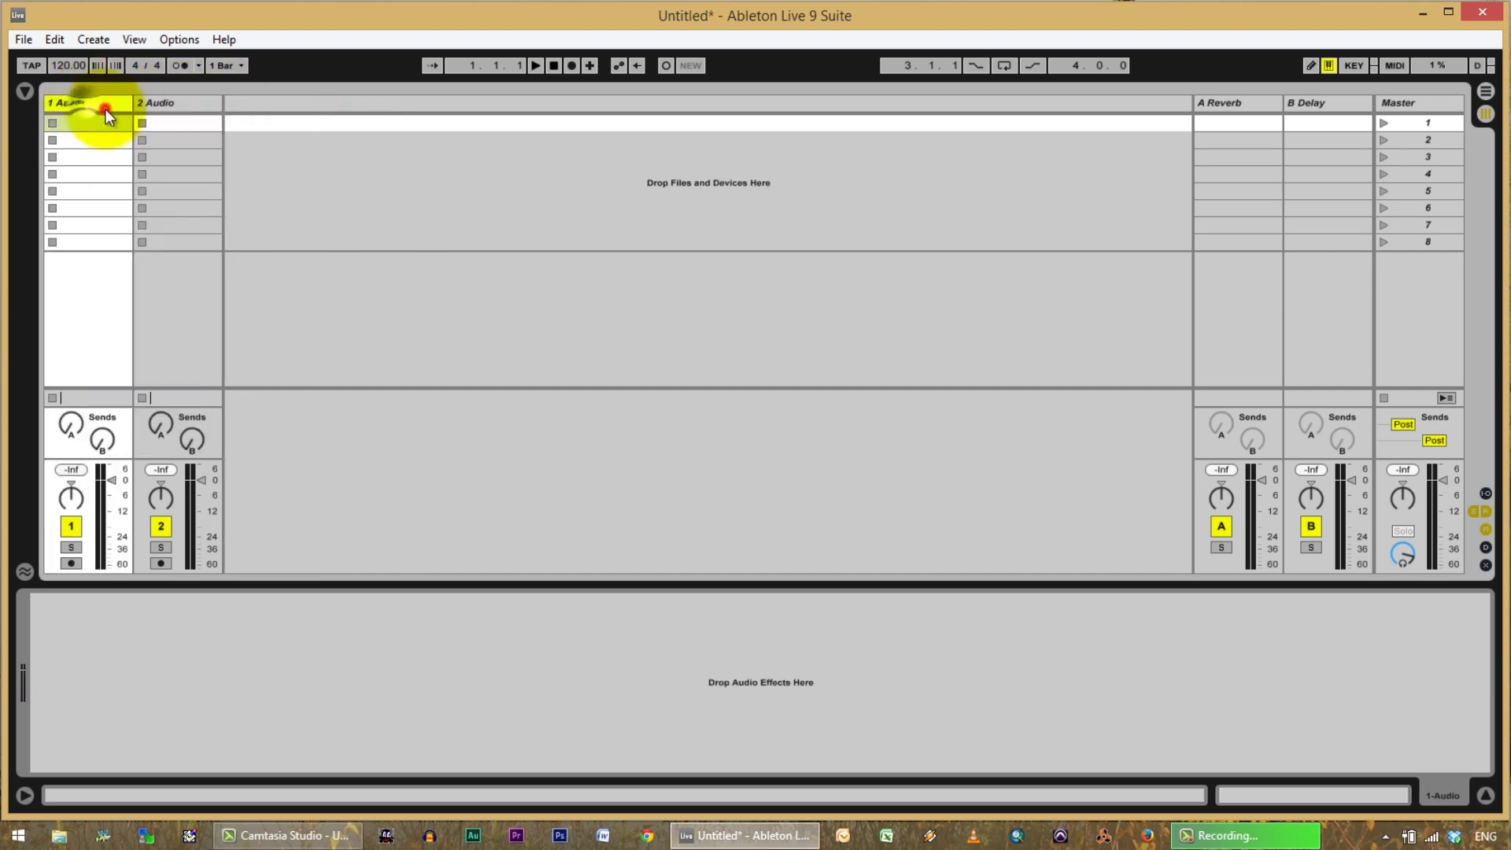
Insert two more audio tracks after the existing audio tracks.
right_click(248, 103)
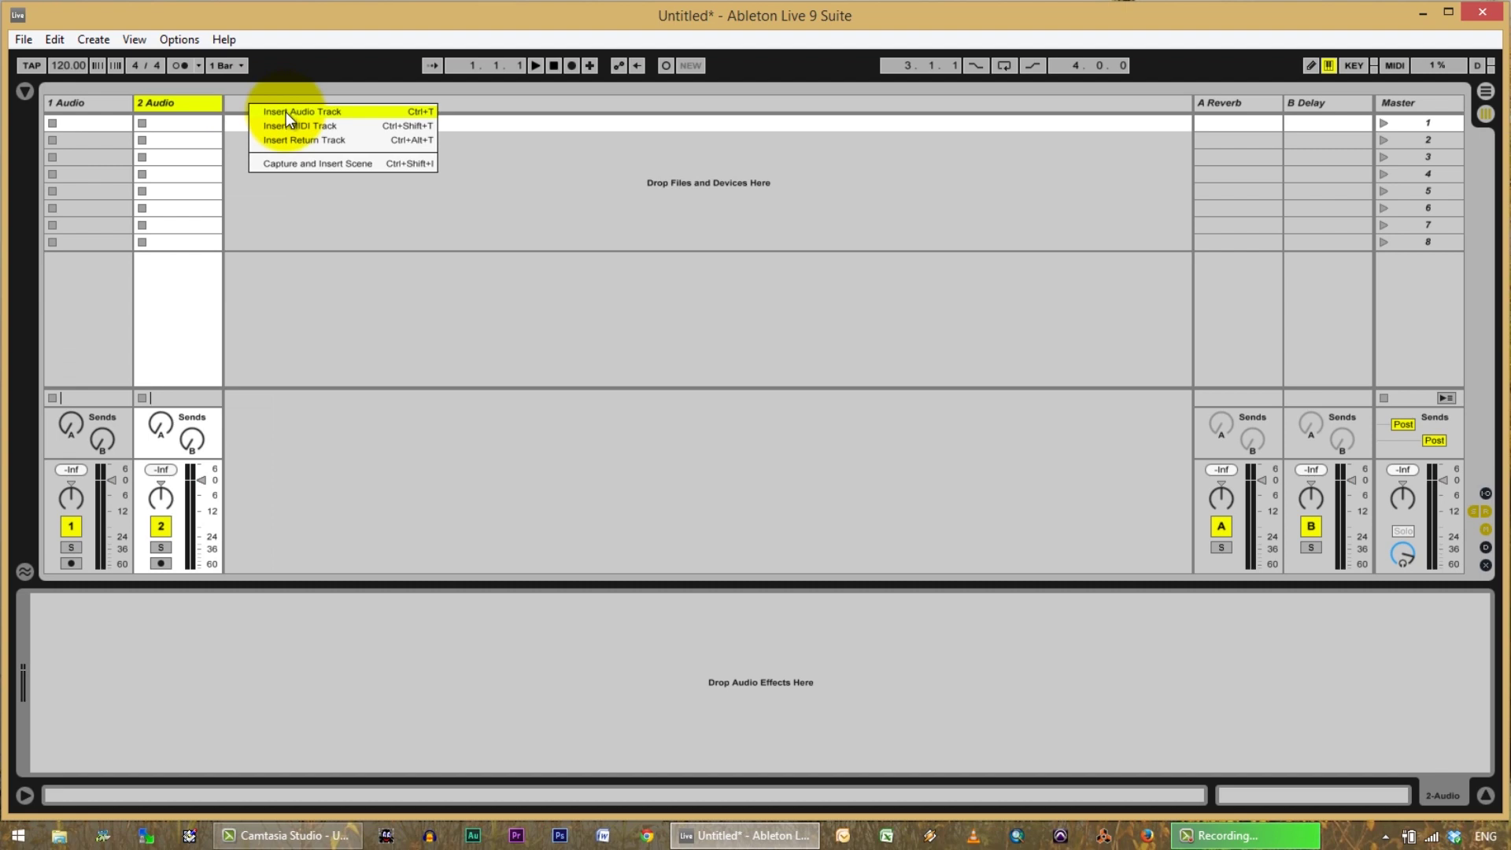
left_click(286, 112)
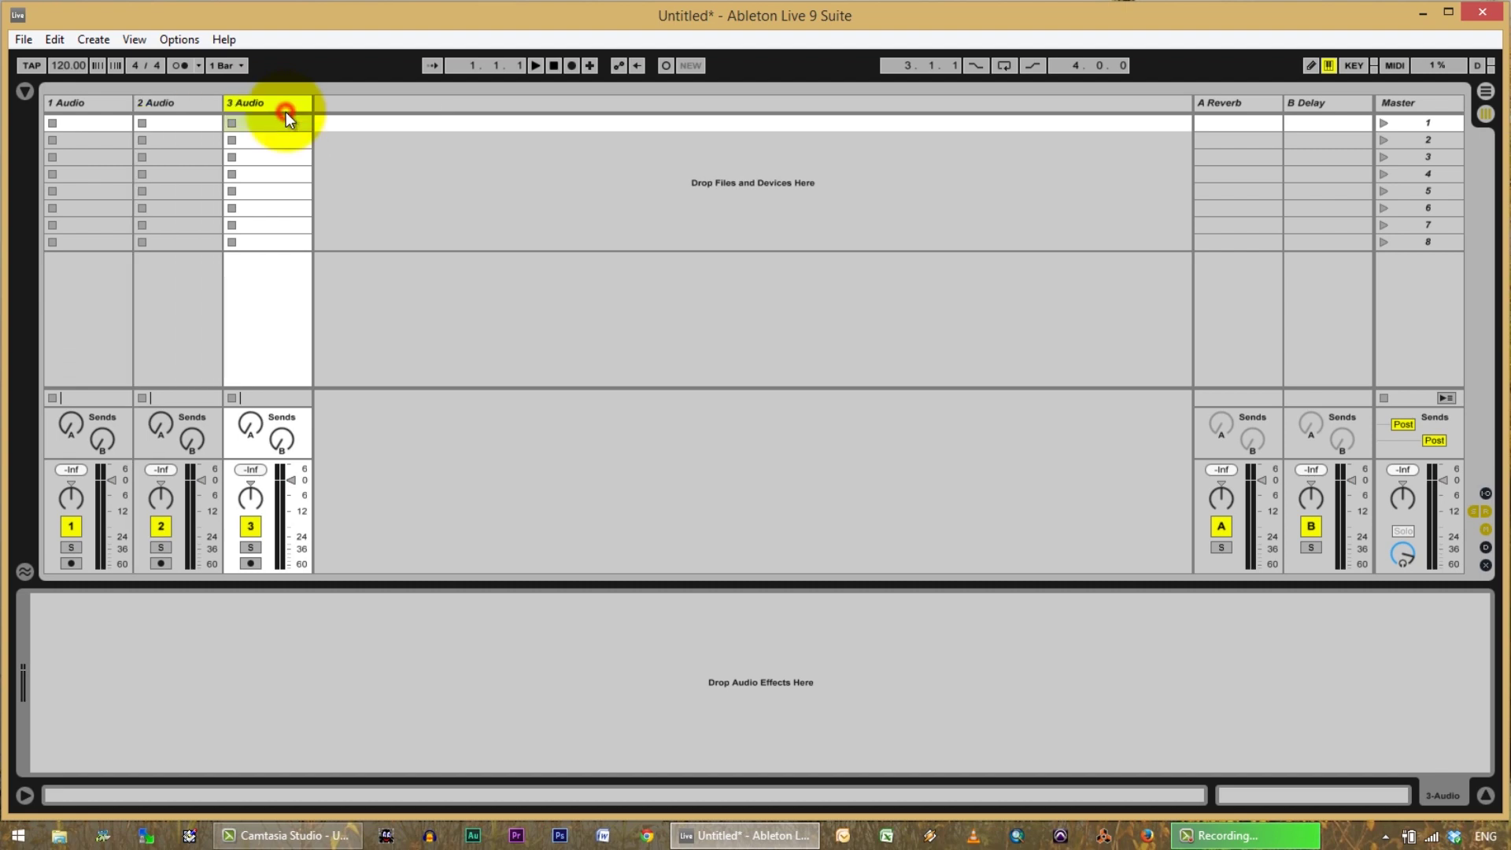
right_click(337, 103)
left_click(361, 118)
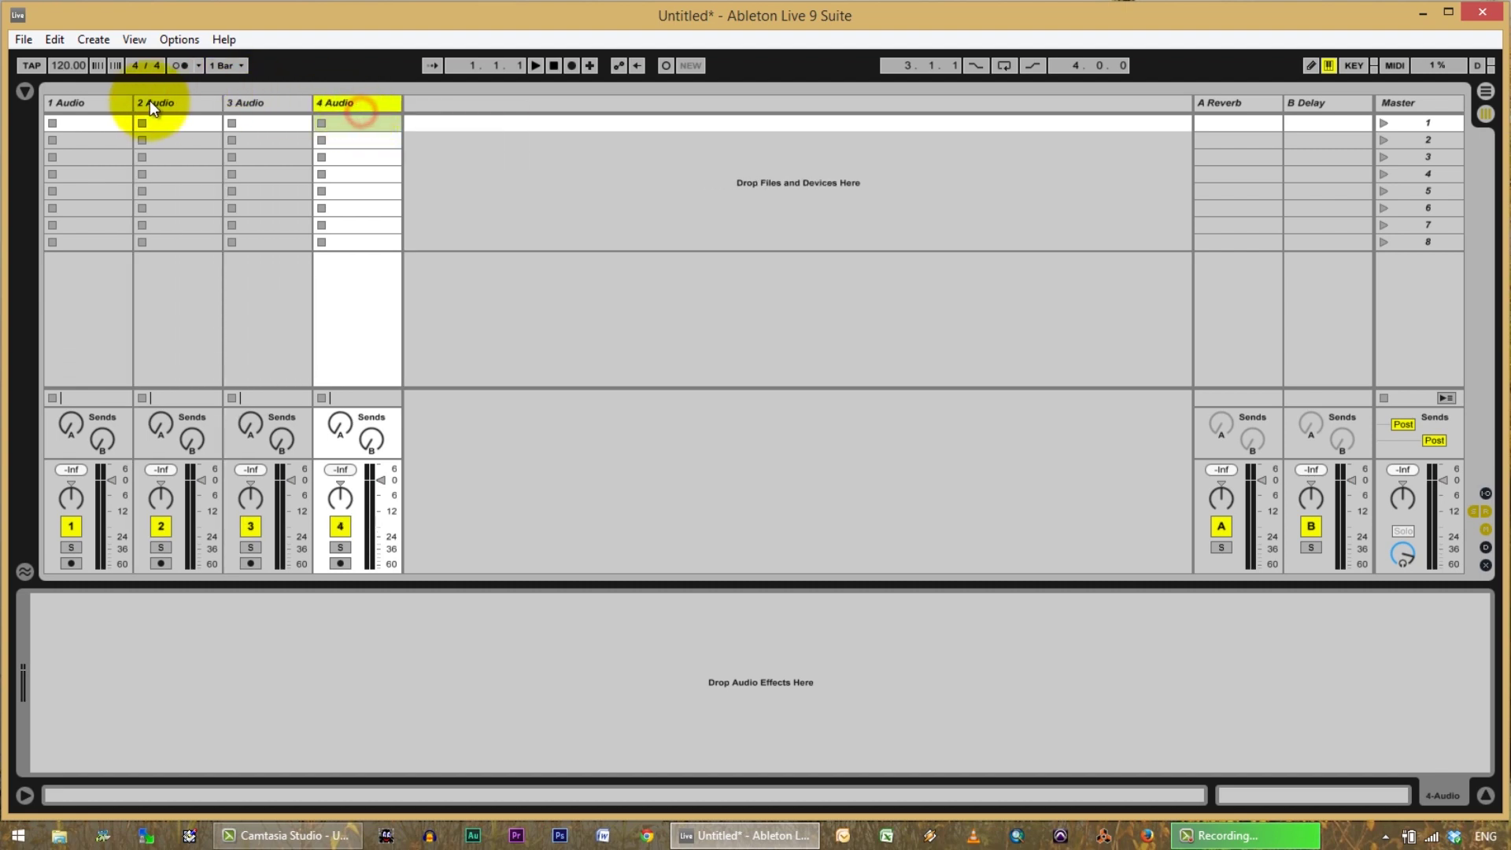
Widen all four audio tracks in the Session View to roughly double their width.
left_click_drag(134, 105, 234, 112)
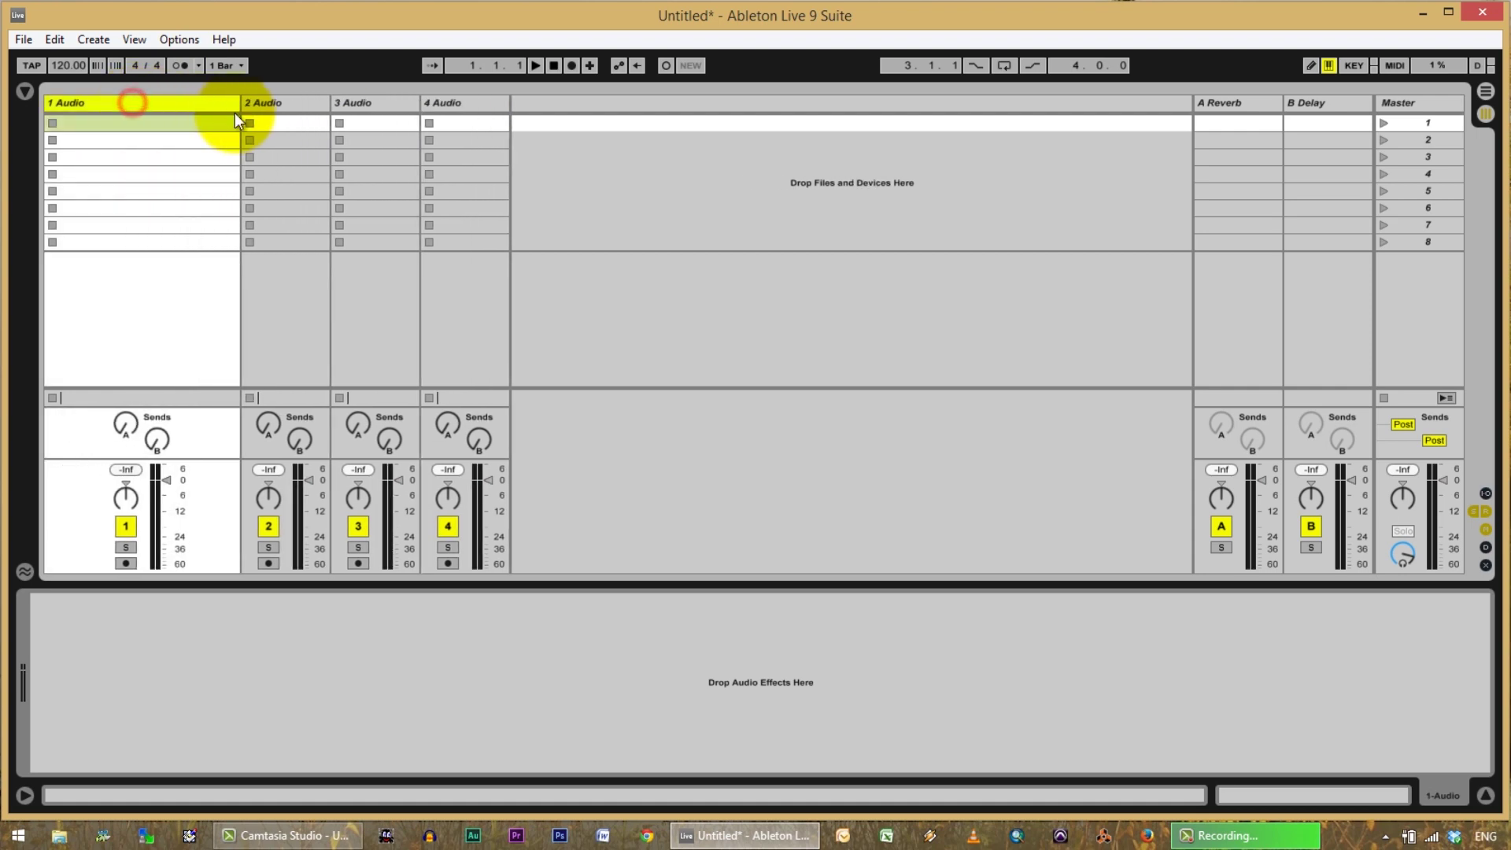
left_click_drag(329, 103, 414, 113)
left_click_drag(504, 98, 582, 110)
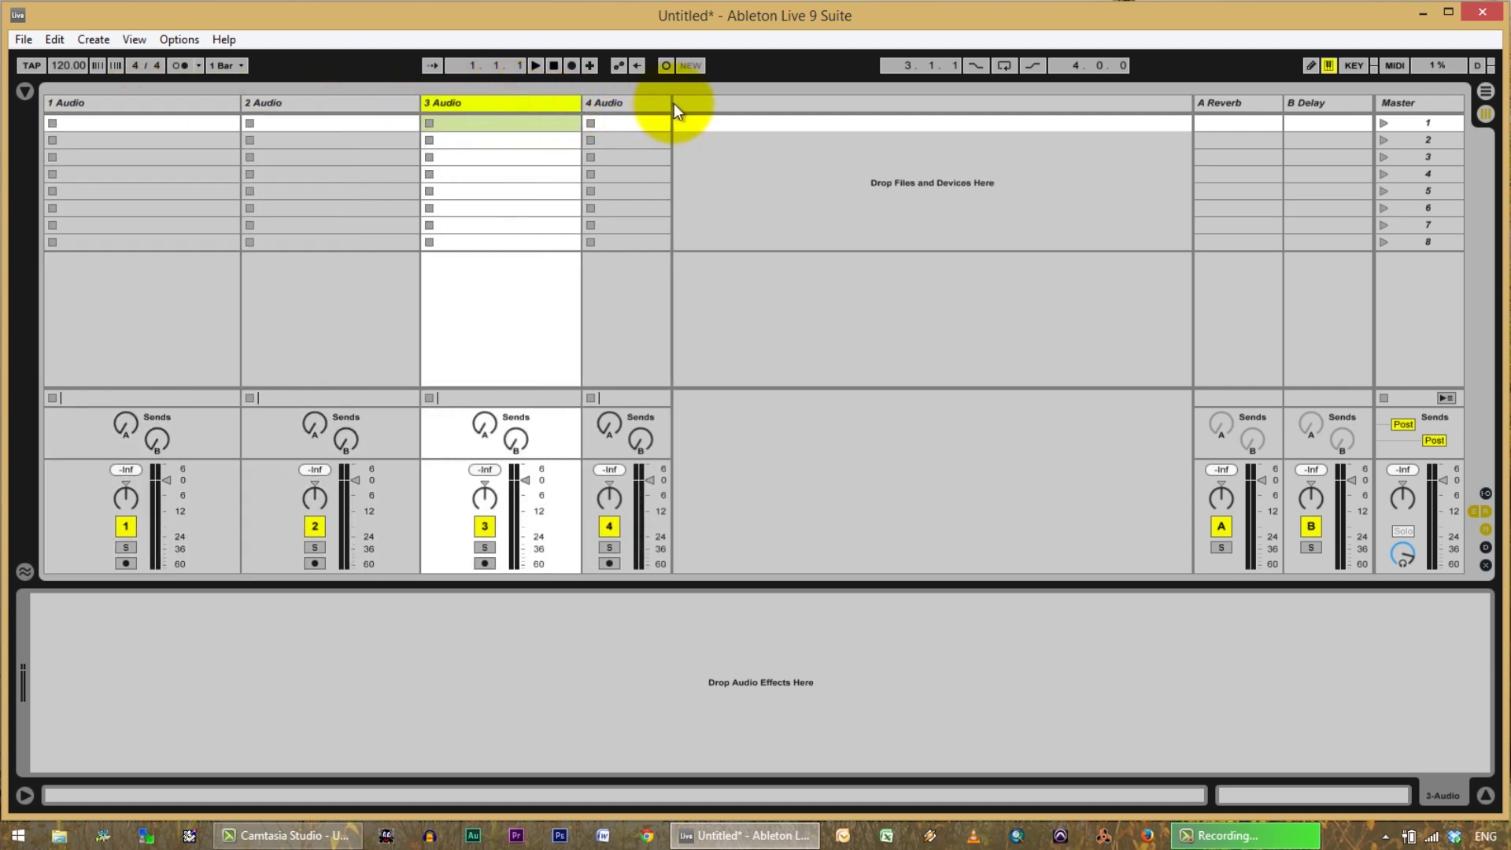
left_click_drag(674, 102, 742, 111)
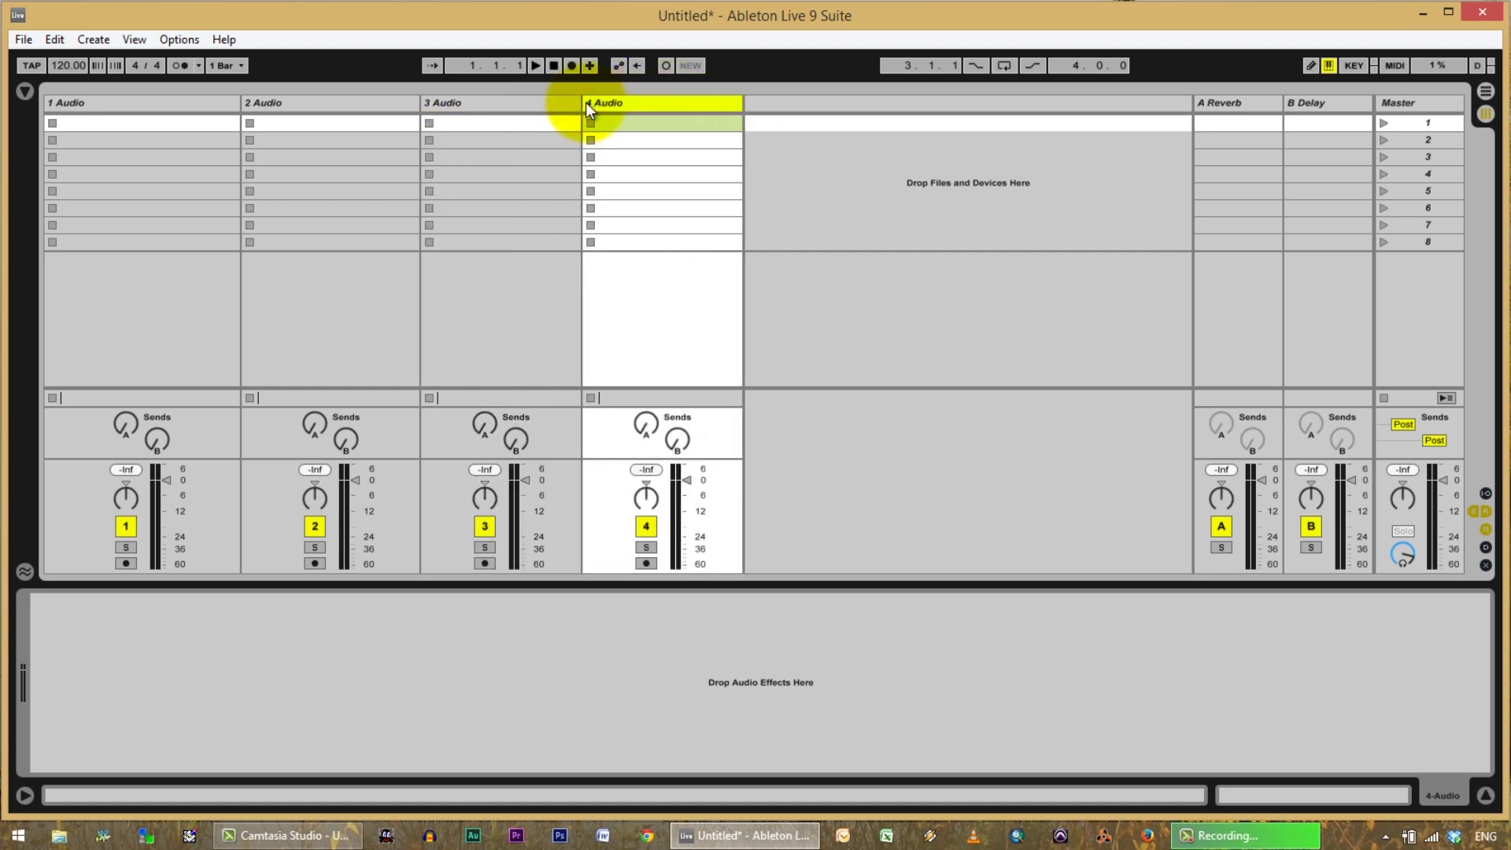
left_click_drag(578, 103, 592, 102)
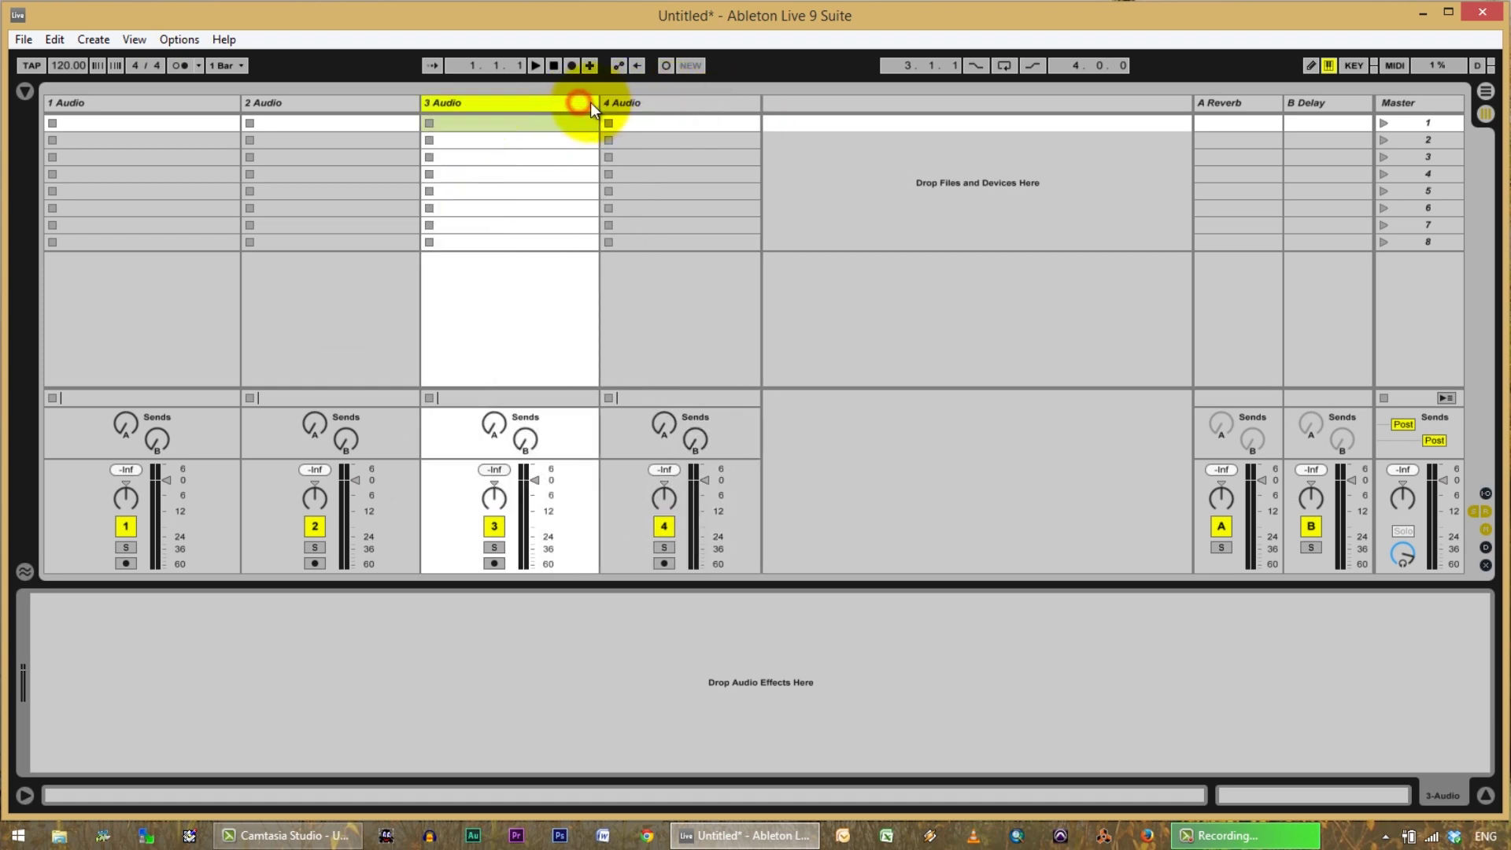
Show the browser, go to the Desktop place and expand the Enhancing Breakdowns folder.
left_click(25, 91)
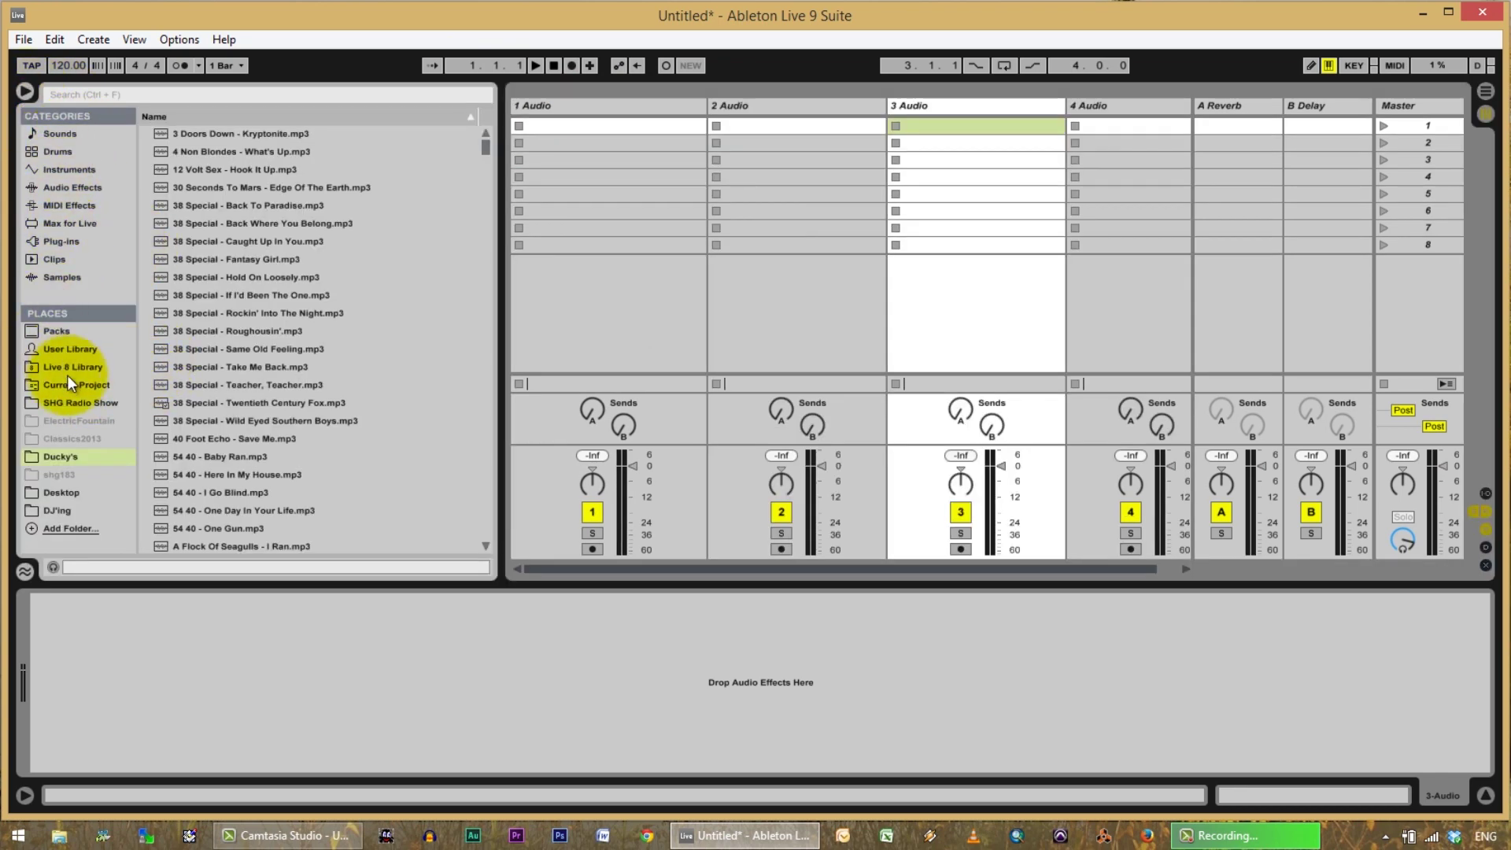
left_click(60, 494)
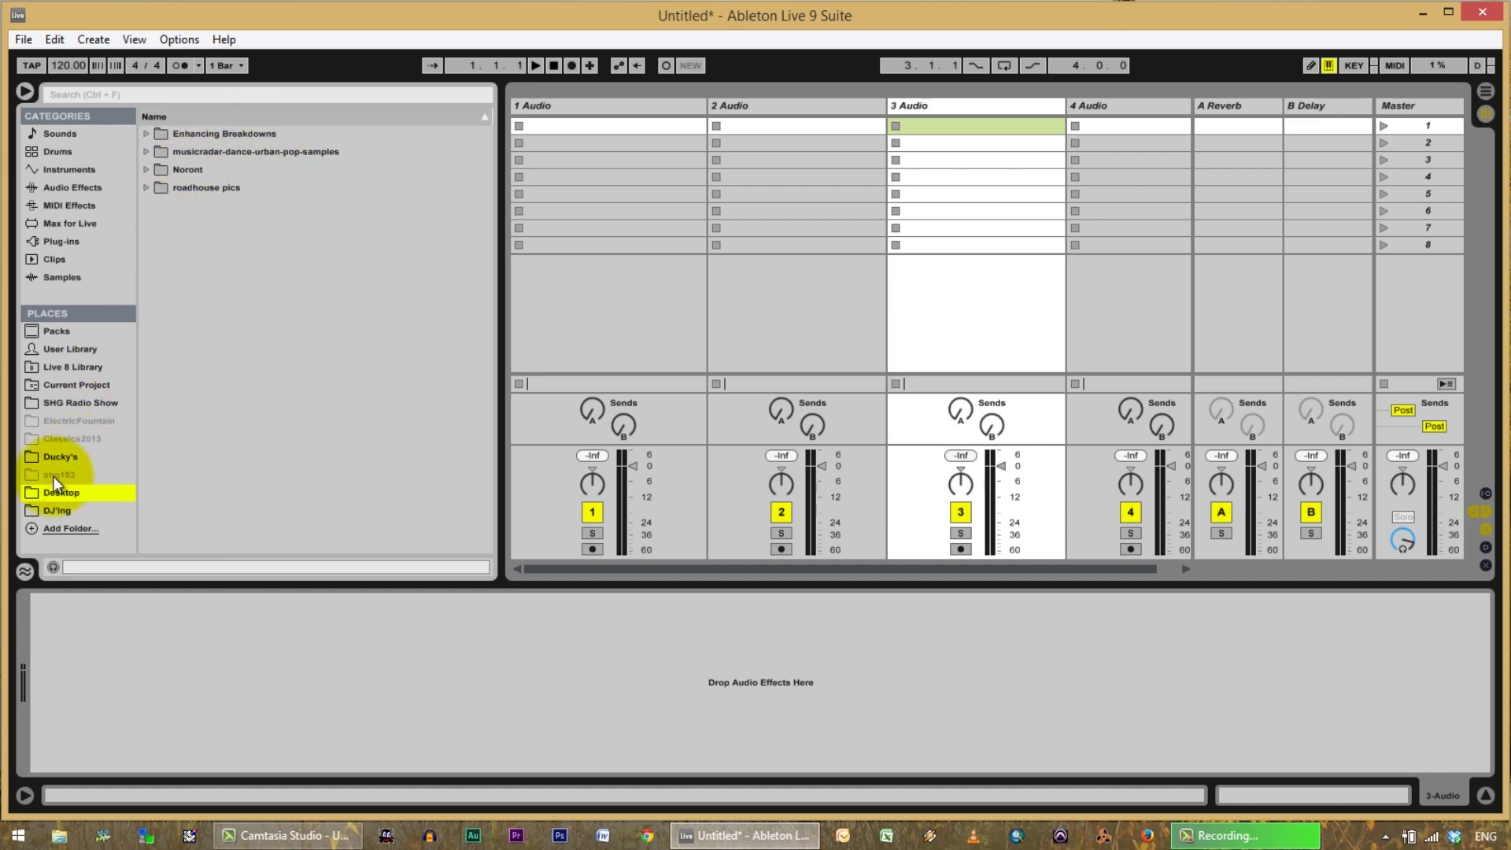
left_click(37, 493)
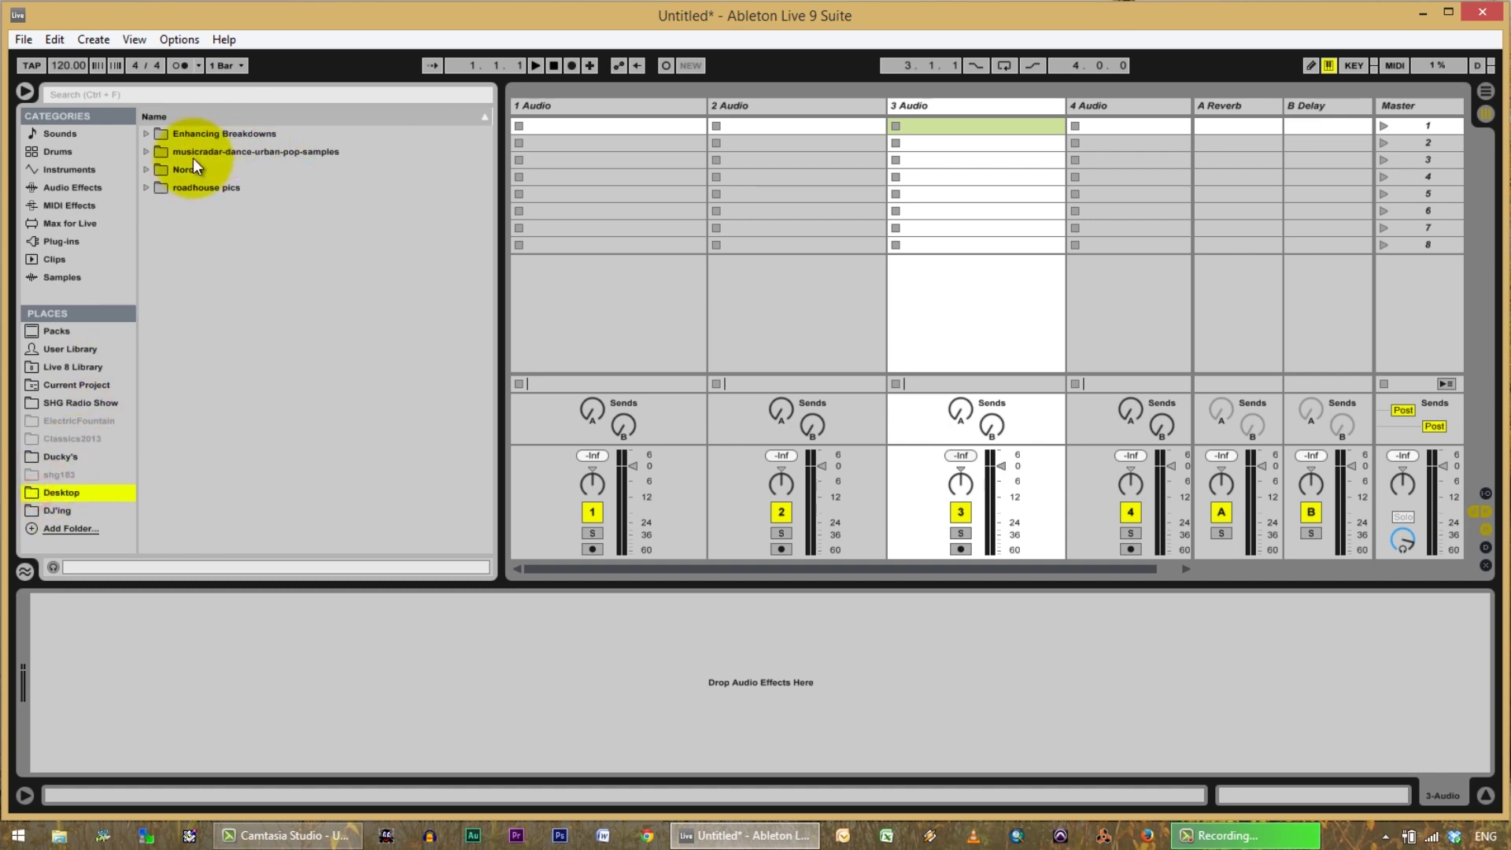
left_click(146, 133)
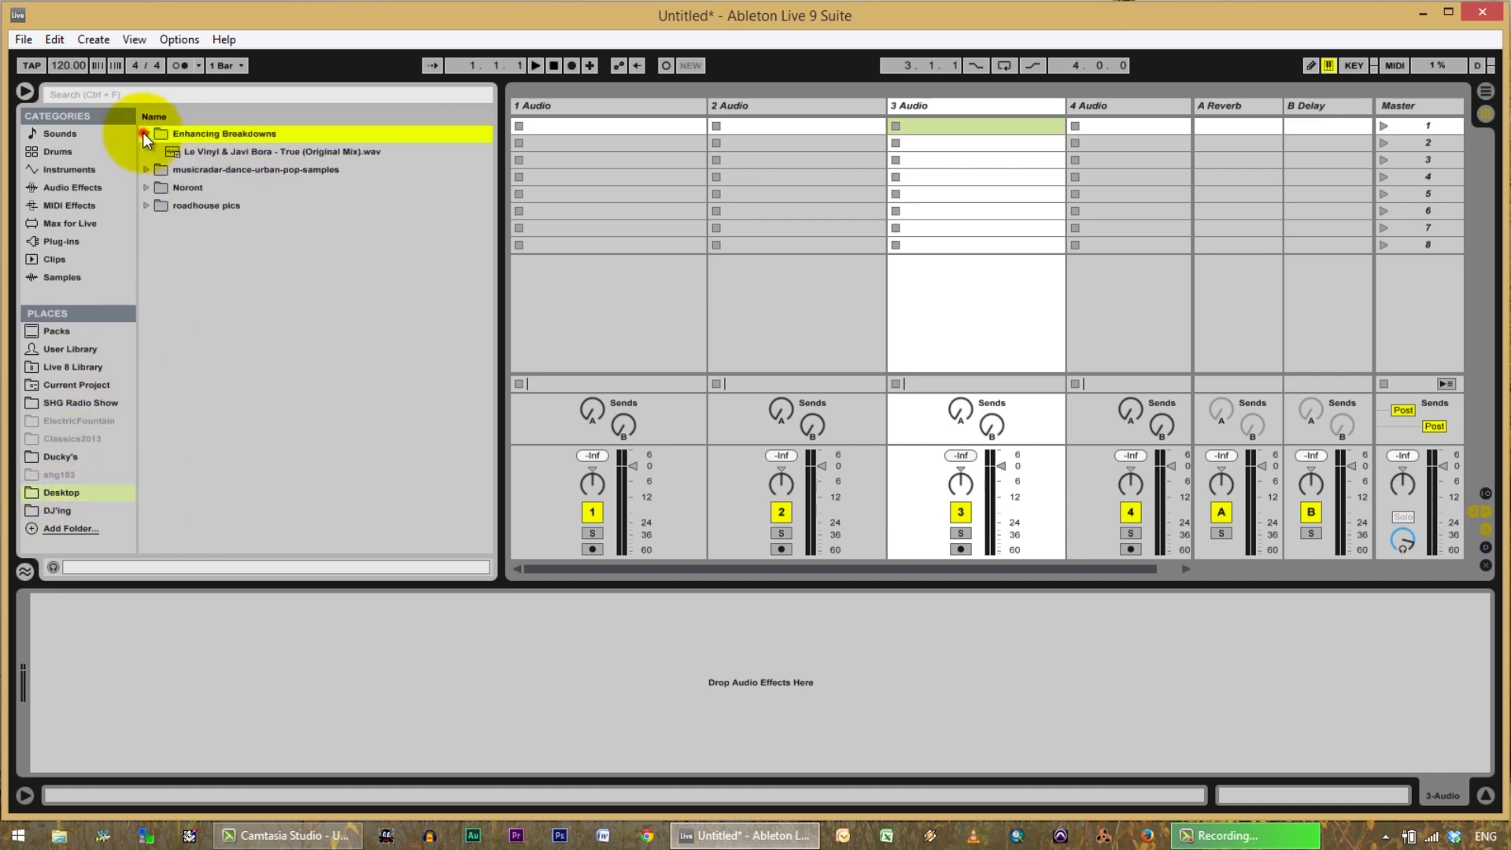
Load Le Vinyl & Javi Bora - True (Original Mix).wav into the first clip slot of 2 Audio and show its waveform.
left_click(223, 152)
left_click_drag(223, 151, 739, 125)
double_click(801, 126)
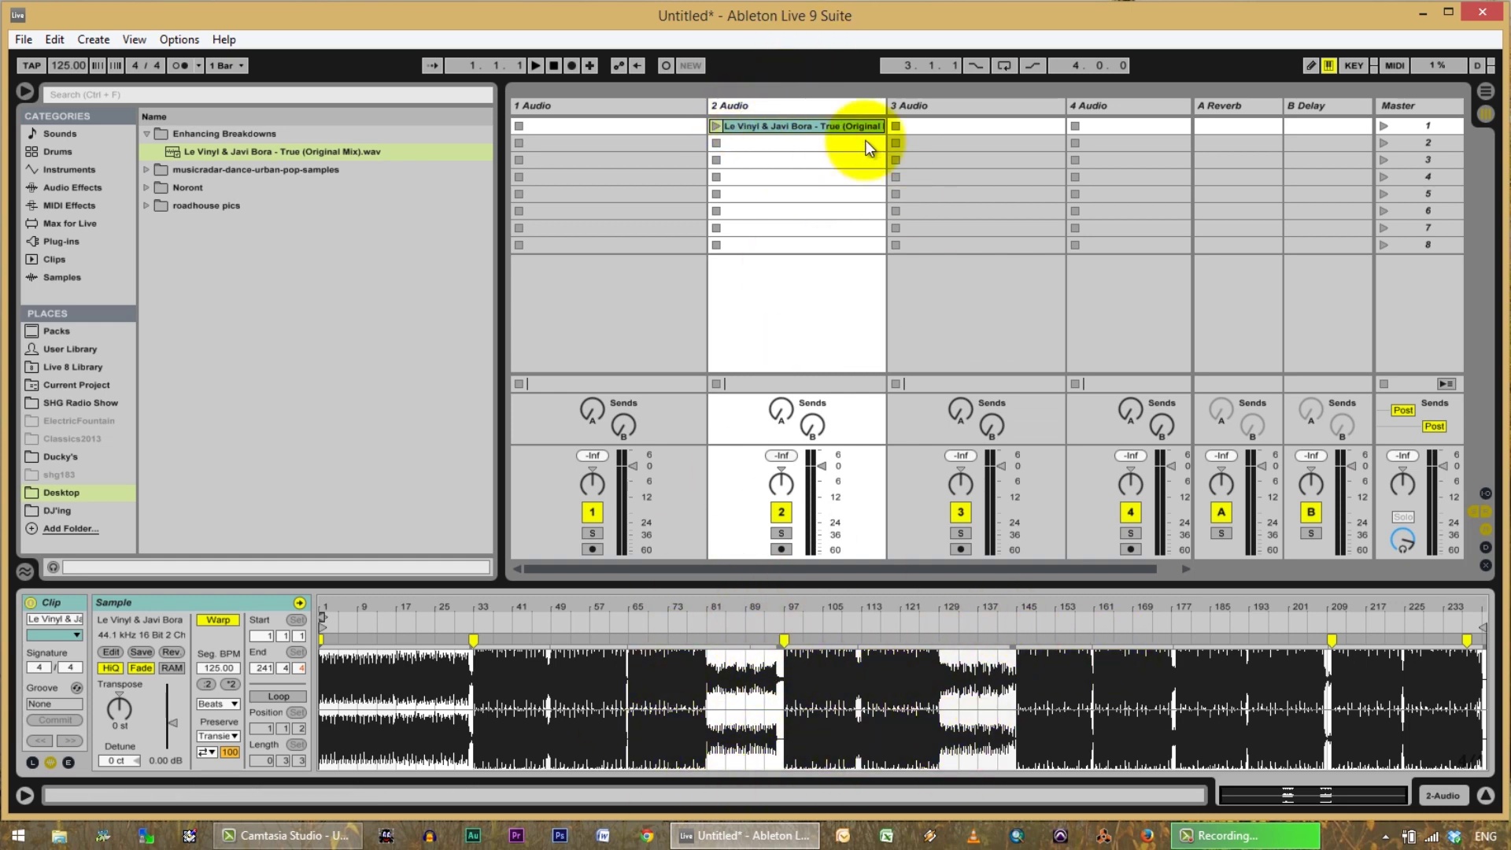
Transfer the True (Original Mix) clip from the Session View to the Arrangement View, placing it on 1 Audio at position 1.1.1.
left_click(805, 126)
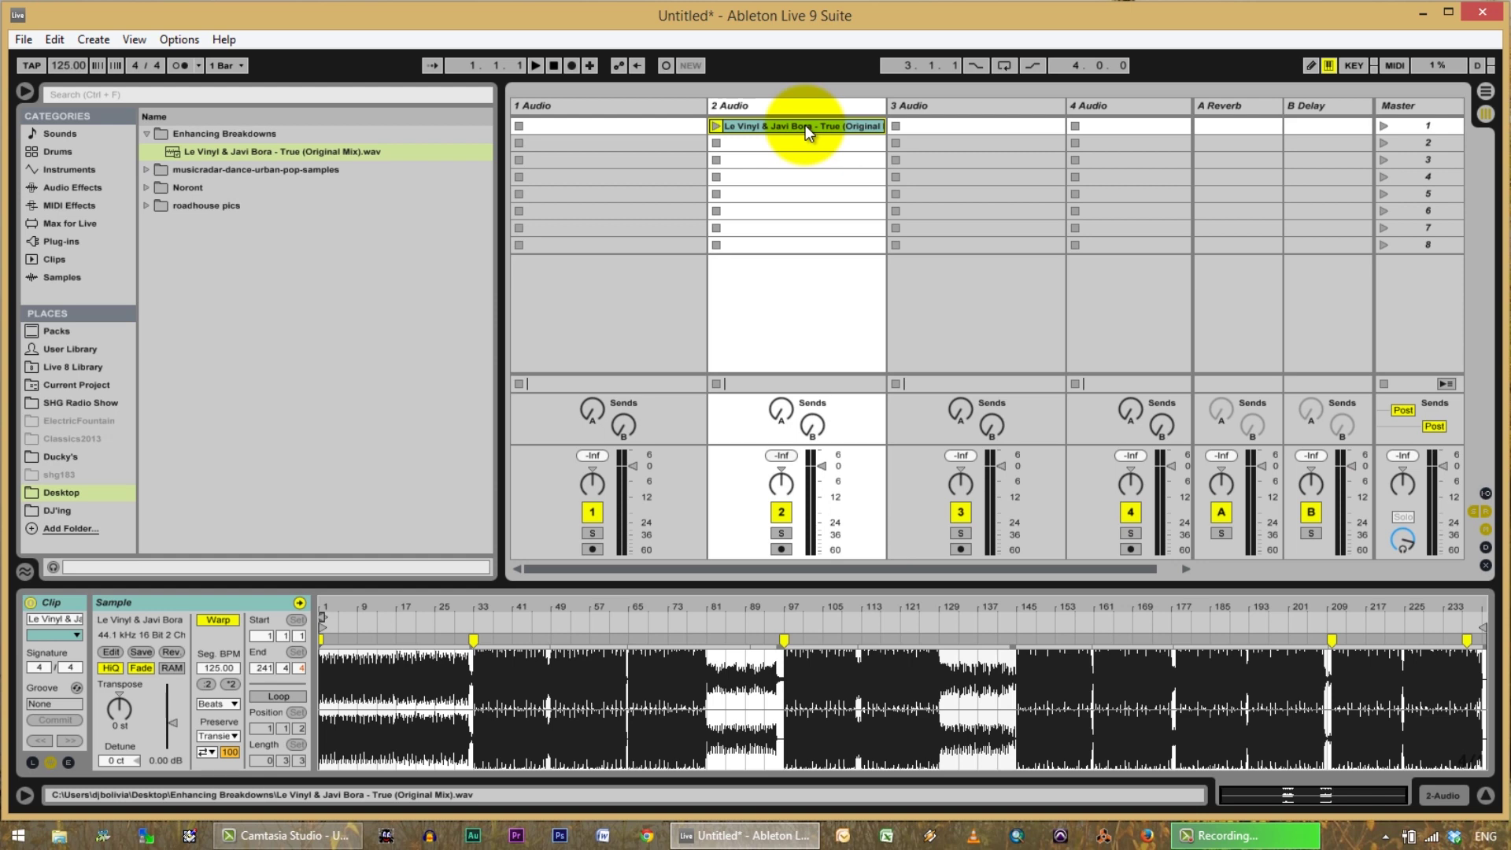
key("Tab")
left_click_drag(805, 125, 50, 192)
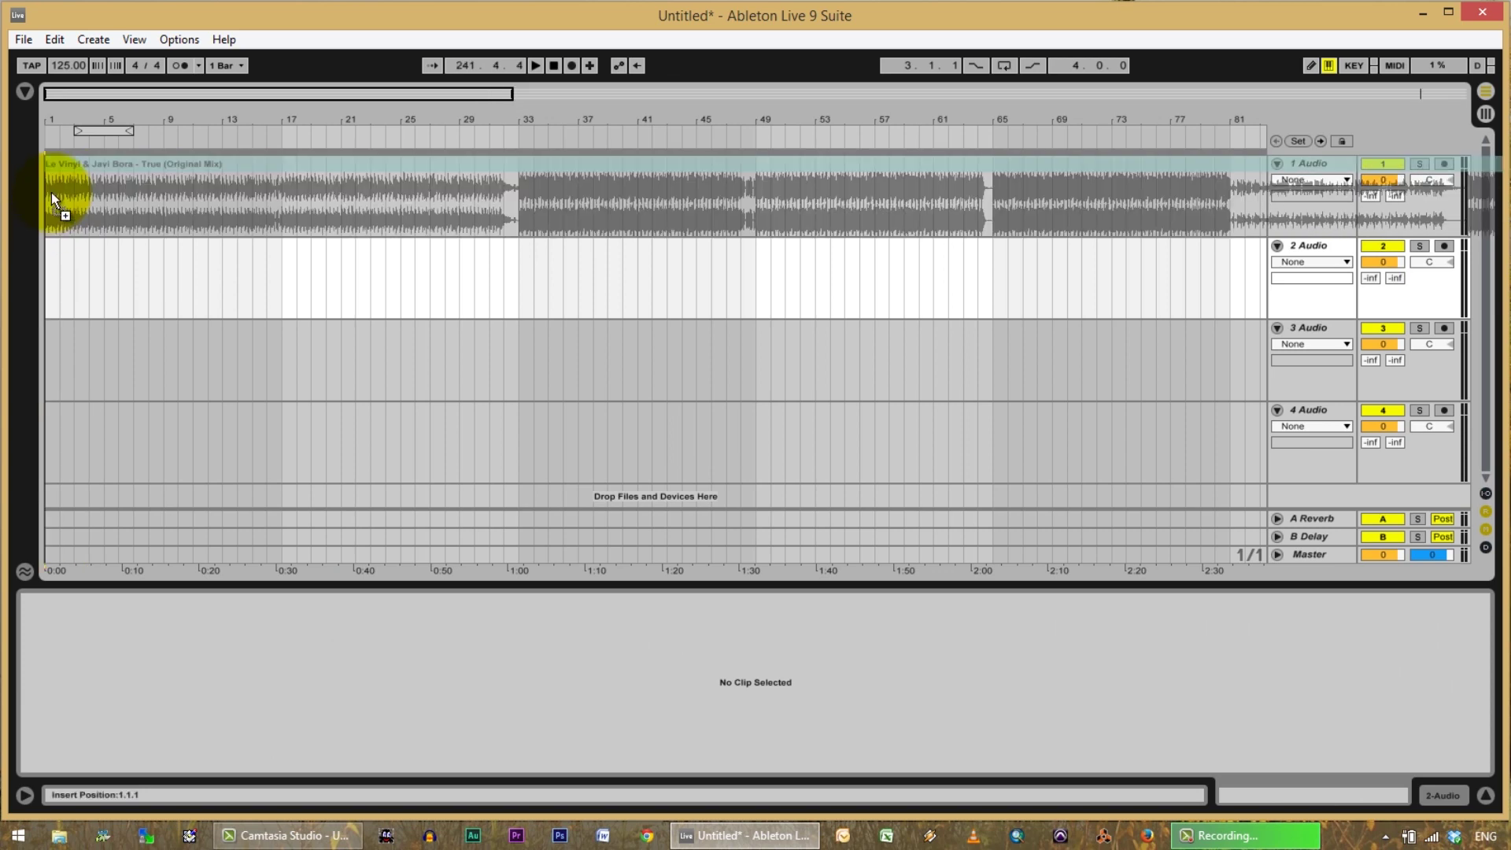
left_click_drag(51, 192, 50, 192)
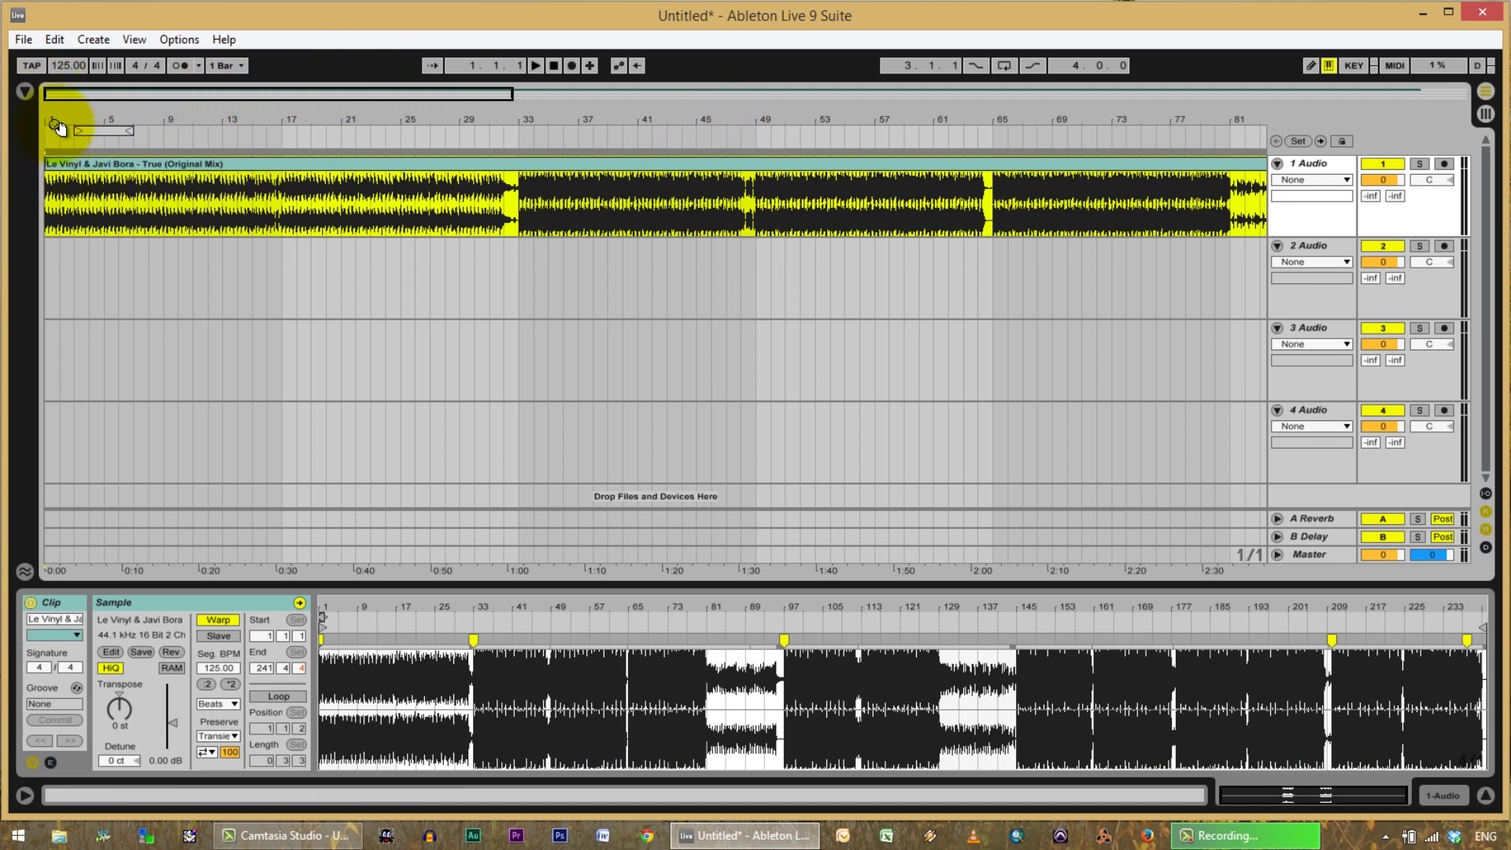
mouse_move(68, 164)
left_mouse_down()
mouse_move(87, 175)
mouse_move(69, 165)
left_mouse_up()
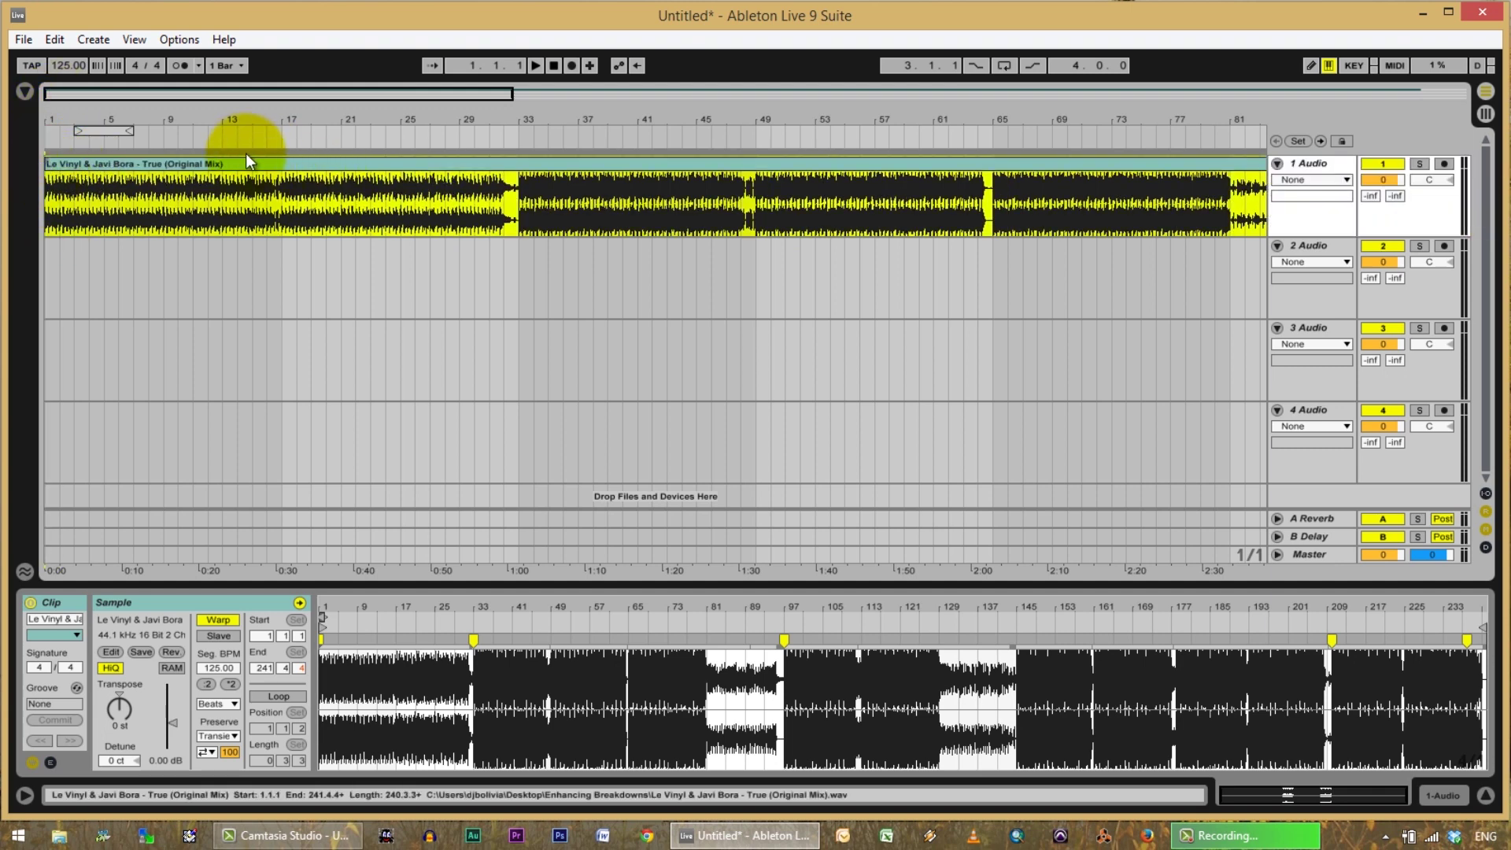
mouse_move(241, 168)
left_mouse_down()
mouse_move(422, 162)
mouse_move(549, 197)
mouse_move(574, 158)
mouse_move(228, 192)
left_mouse_up()
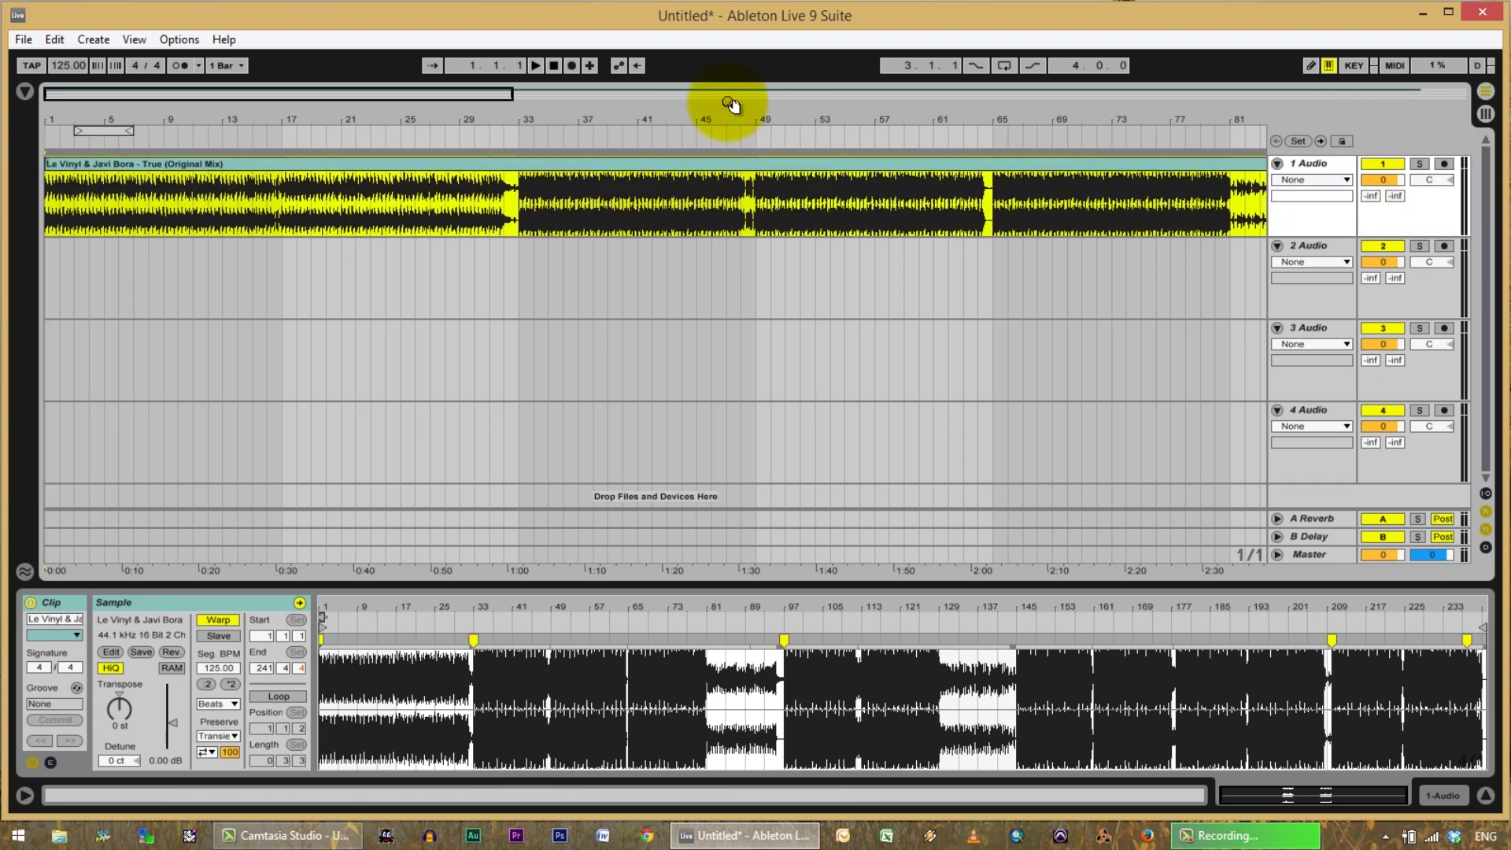
Show the whole track in the Arrangement View and play the passage leading into the first breakdown.
left_click_drag(282, 97, 282, 97)
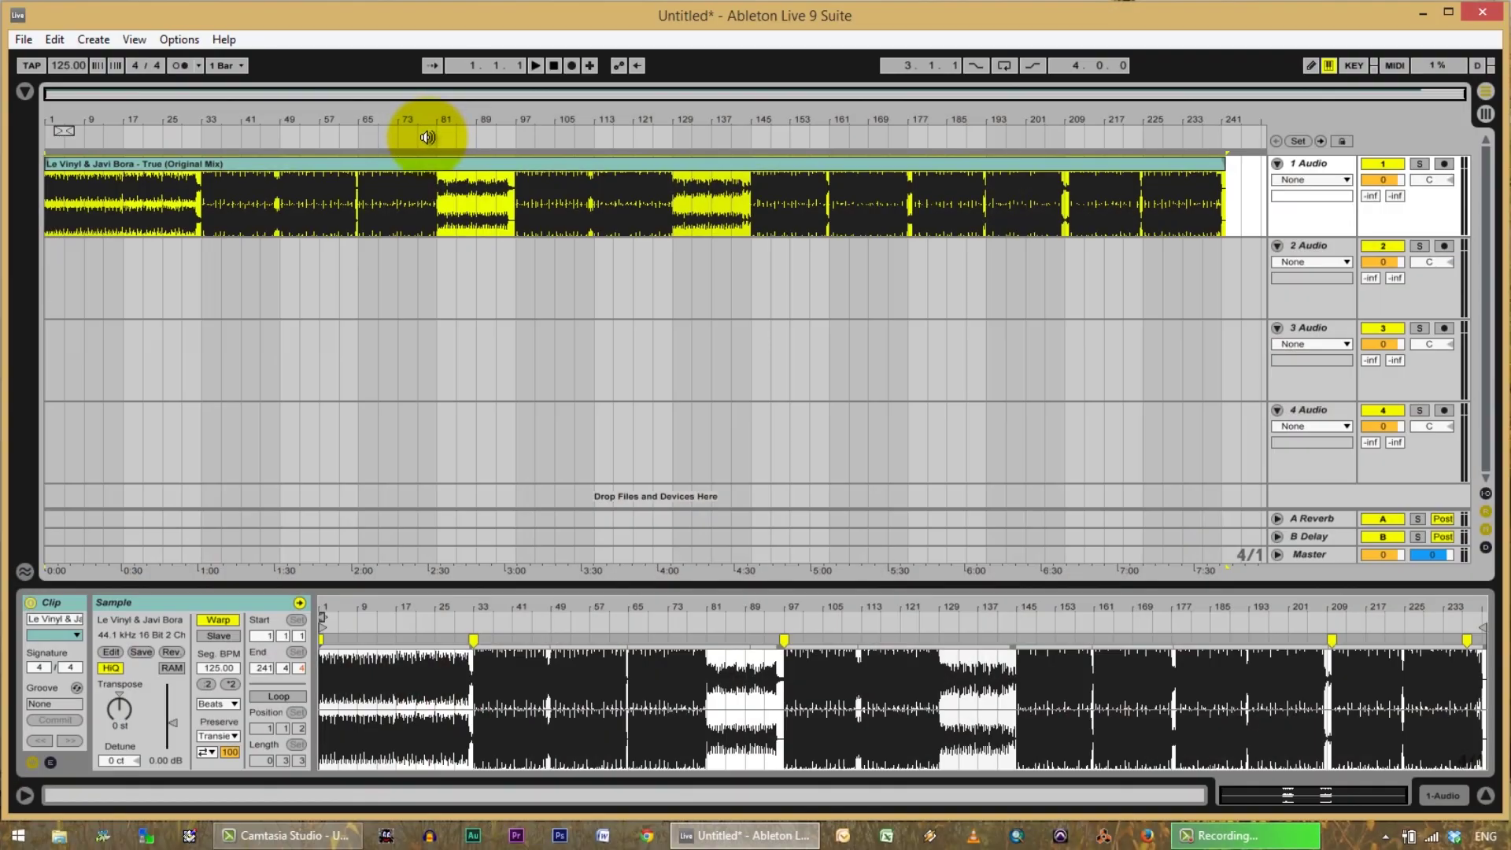
left_click(428, 138)
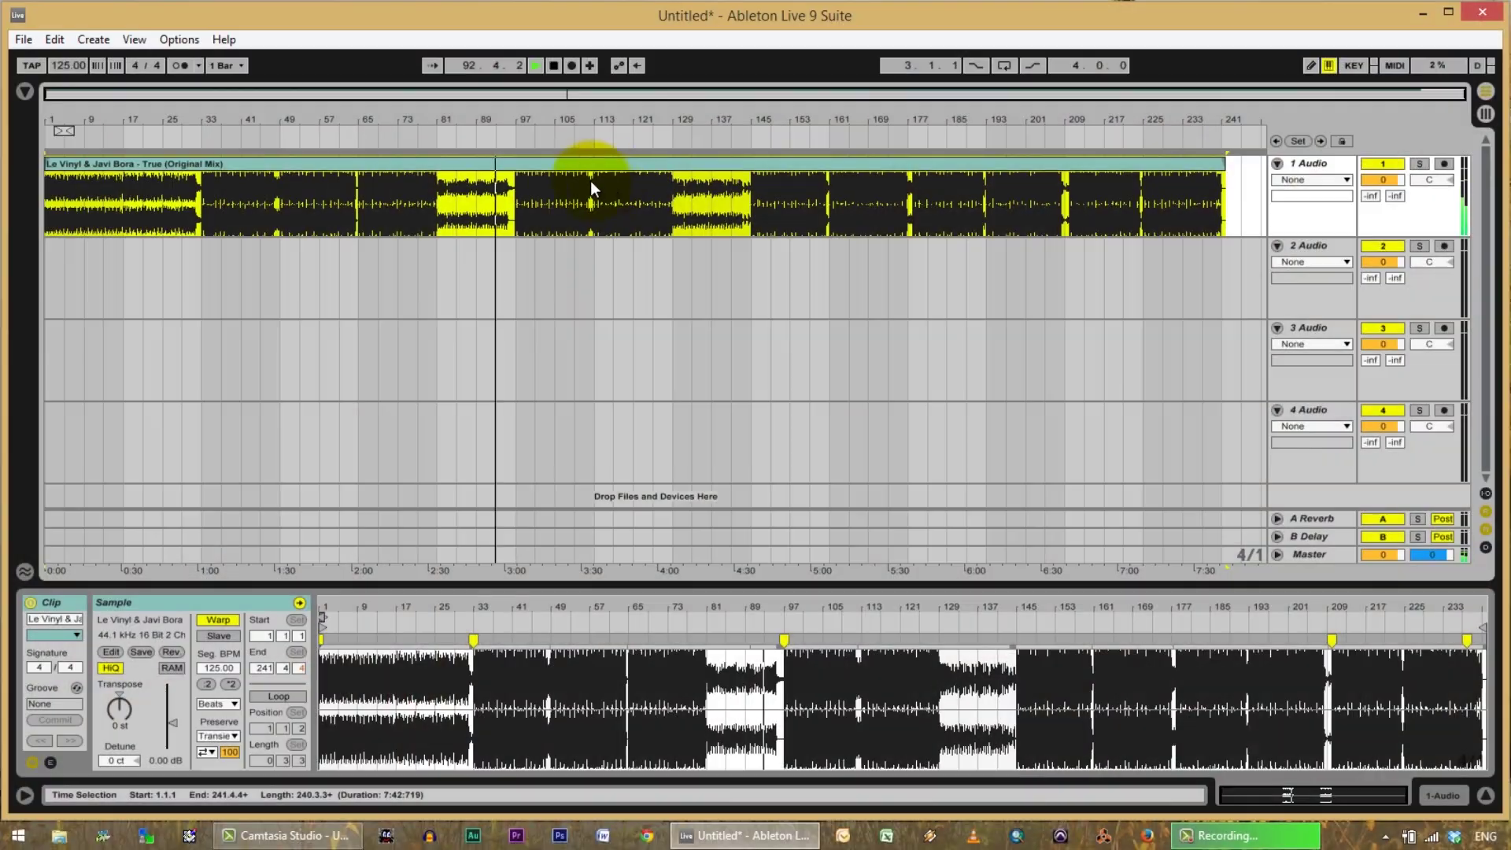
key("space")
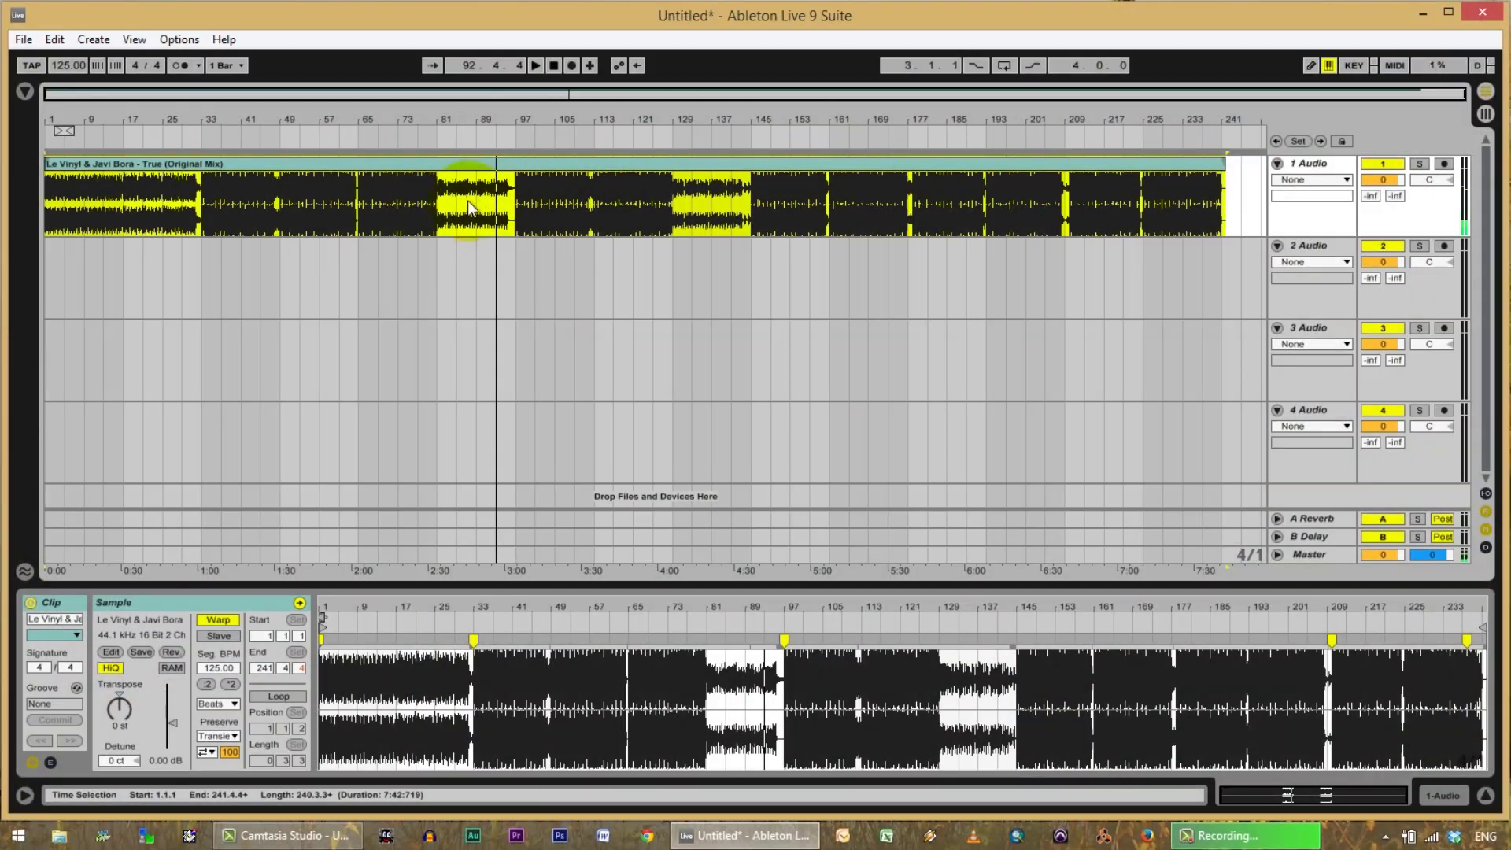
Select bars 81 to 97 across 1 Audio and 2 Audio and delete that time from the arrangement.
left_click(455, 248)
left_click_drag(451, 255, 497, 195)
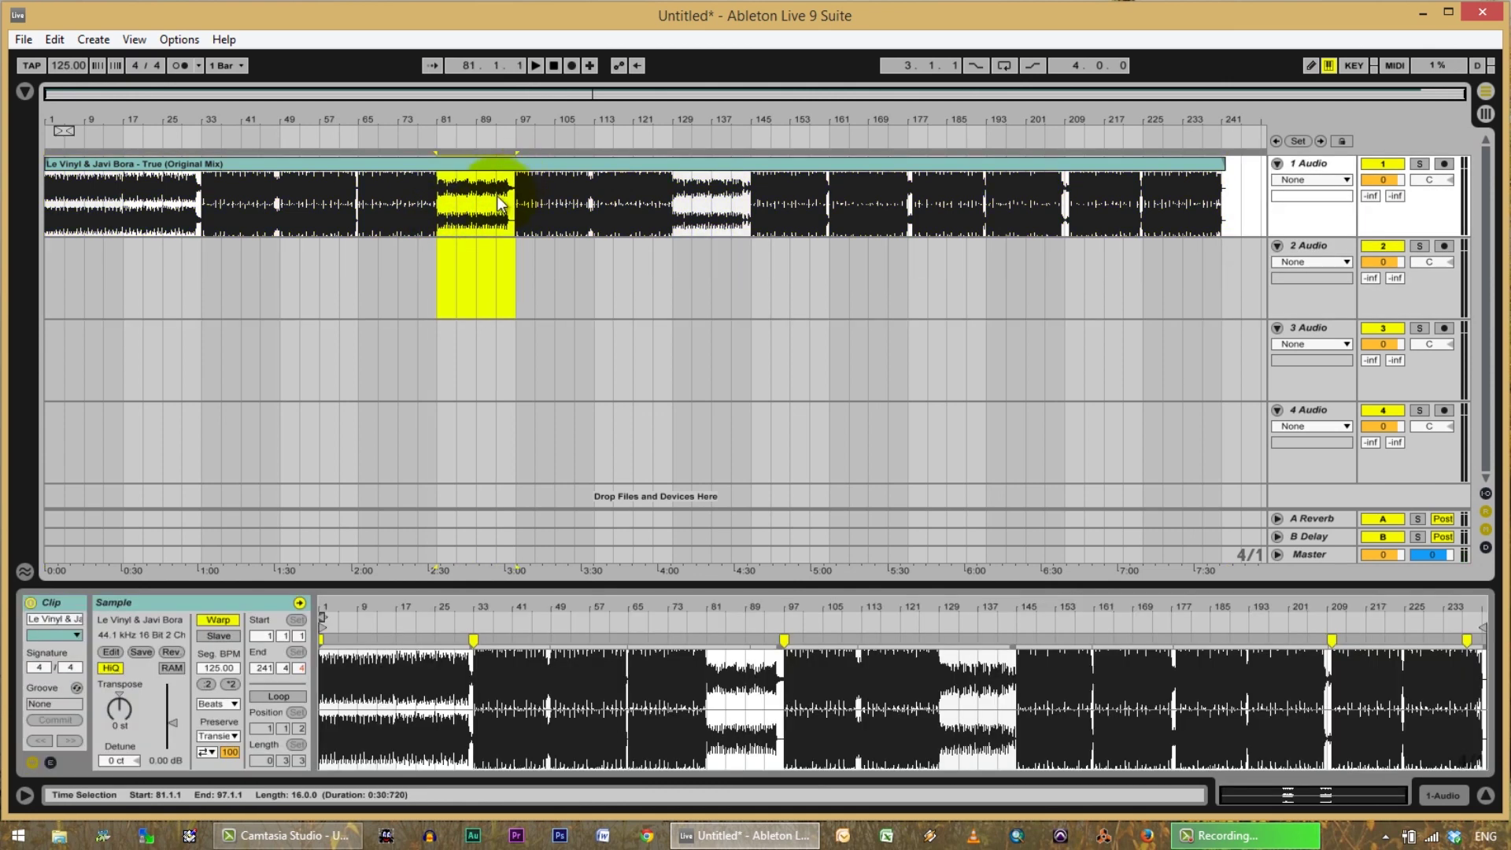
left_click(54, 38)
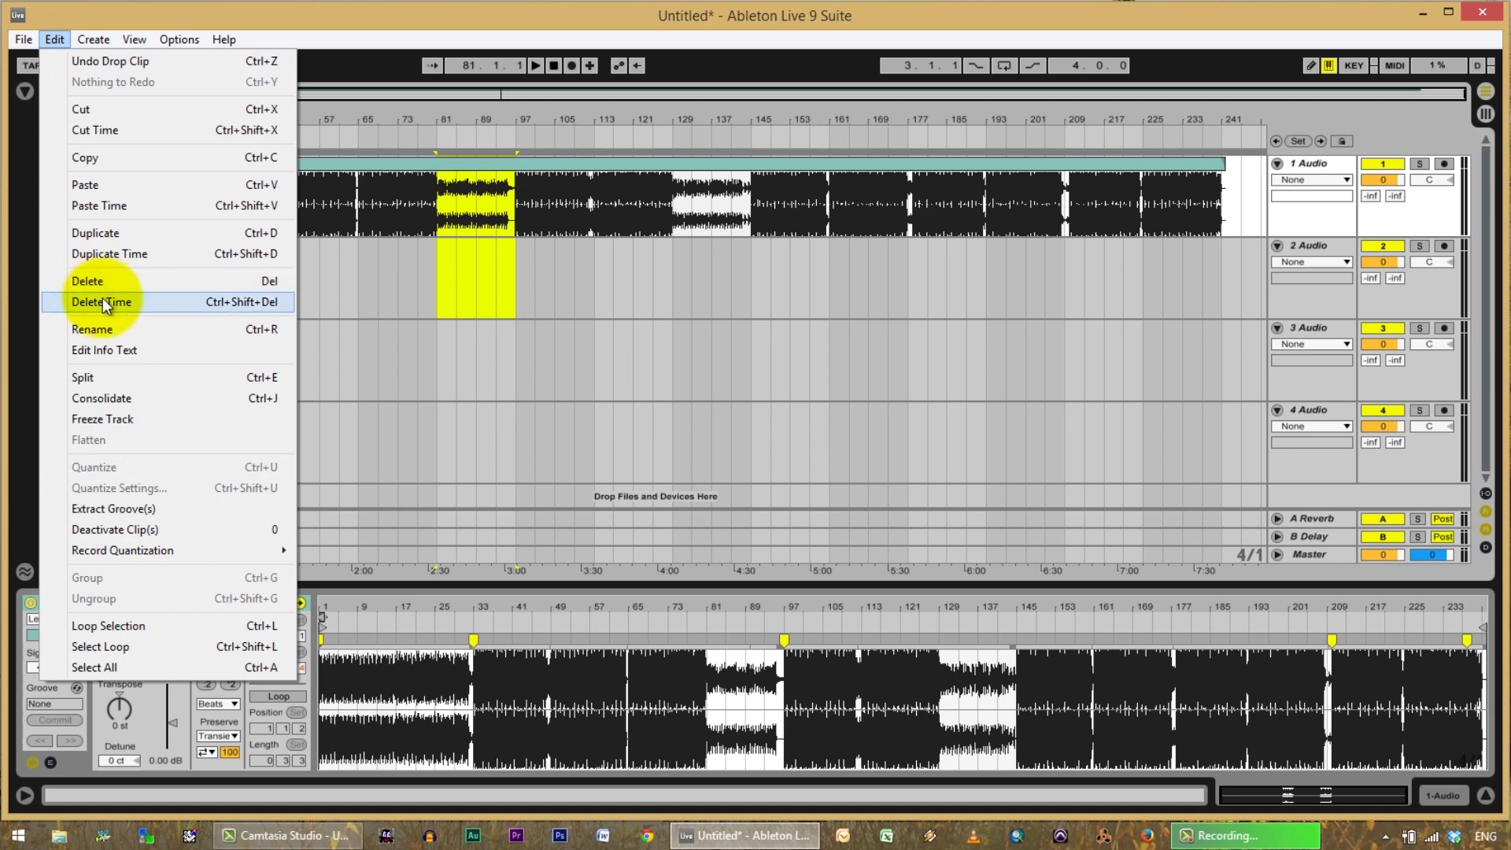
left_click(107, 302)
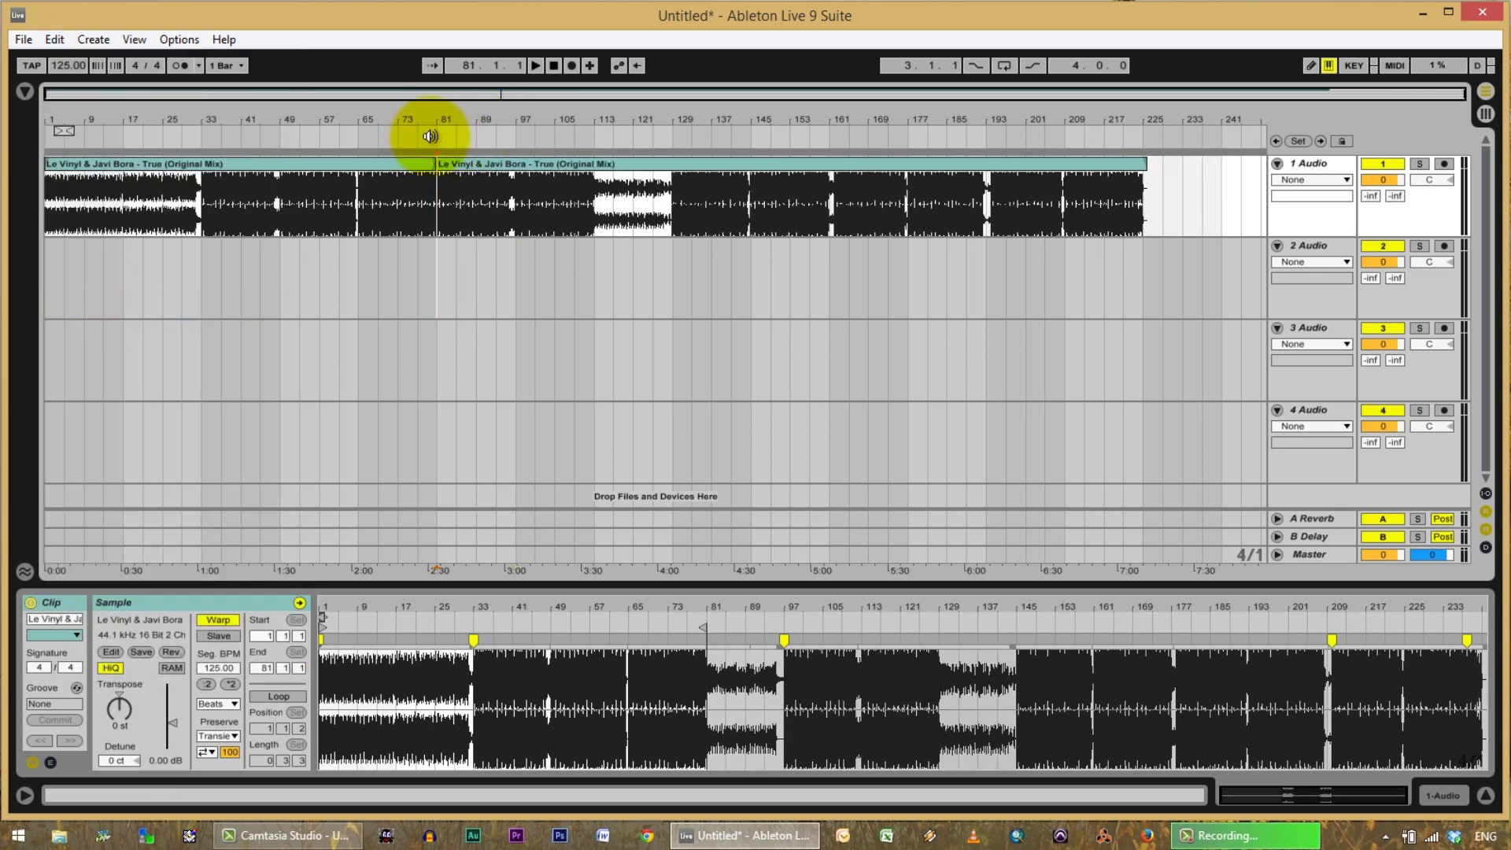
Audition the join at bar 81 and undo the time deletion.
left_click_drag(465, 94, 529, 83)
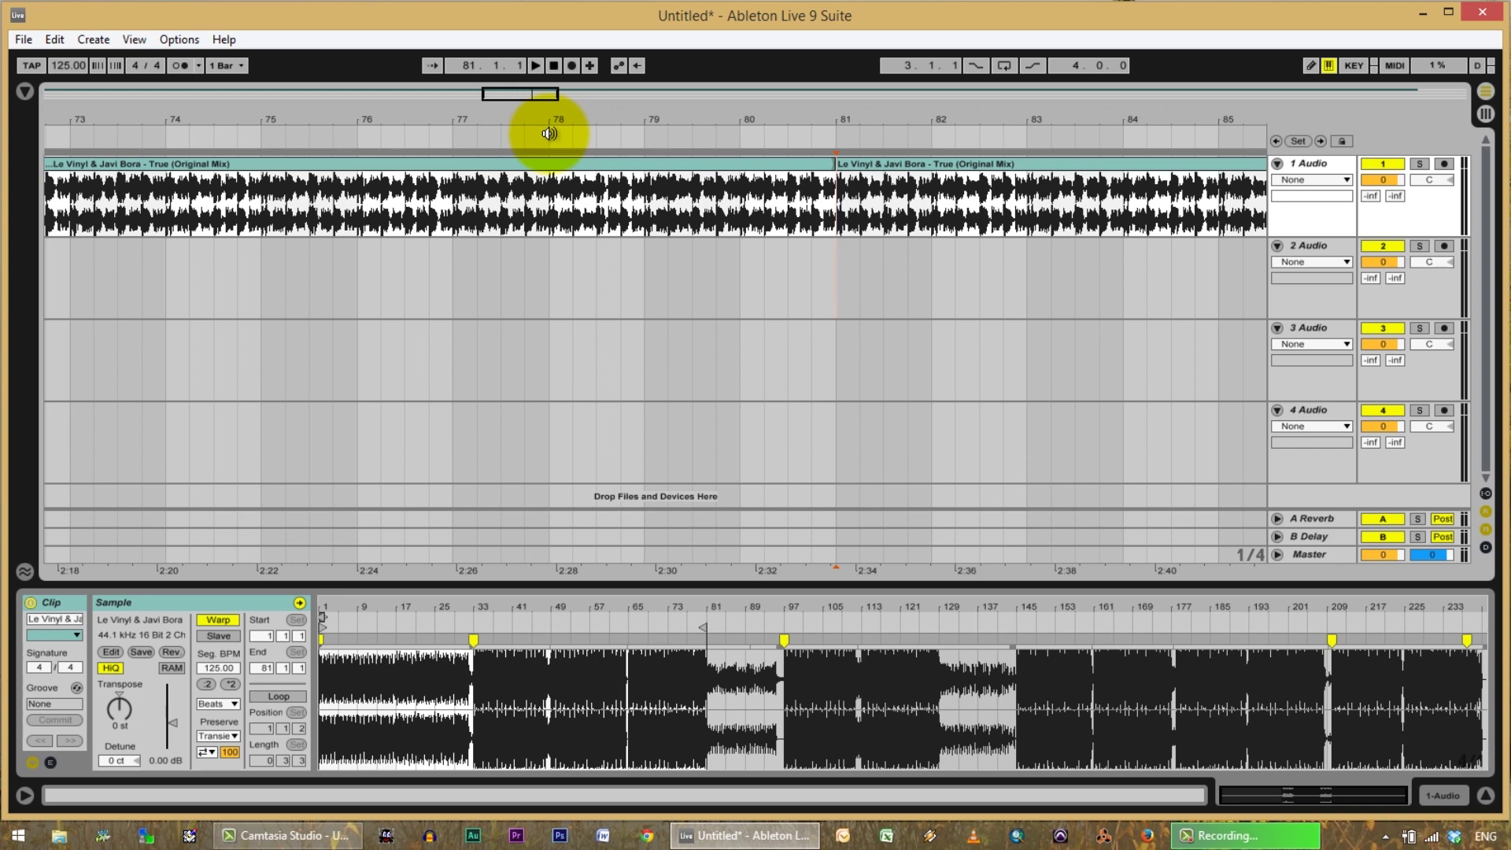
left_click(647, 134)
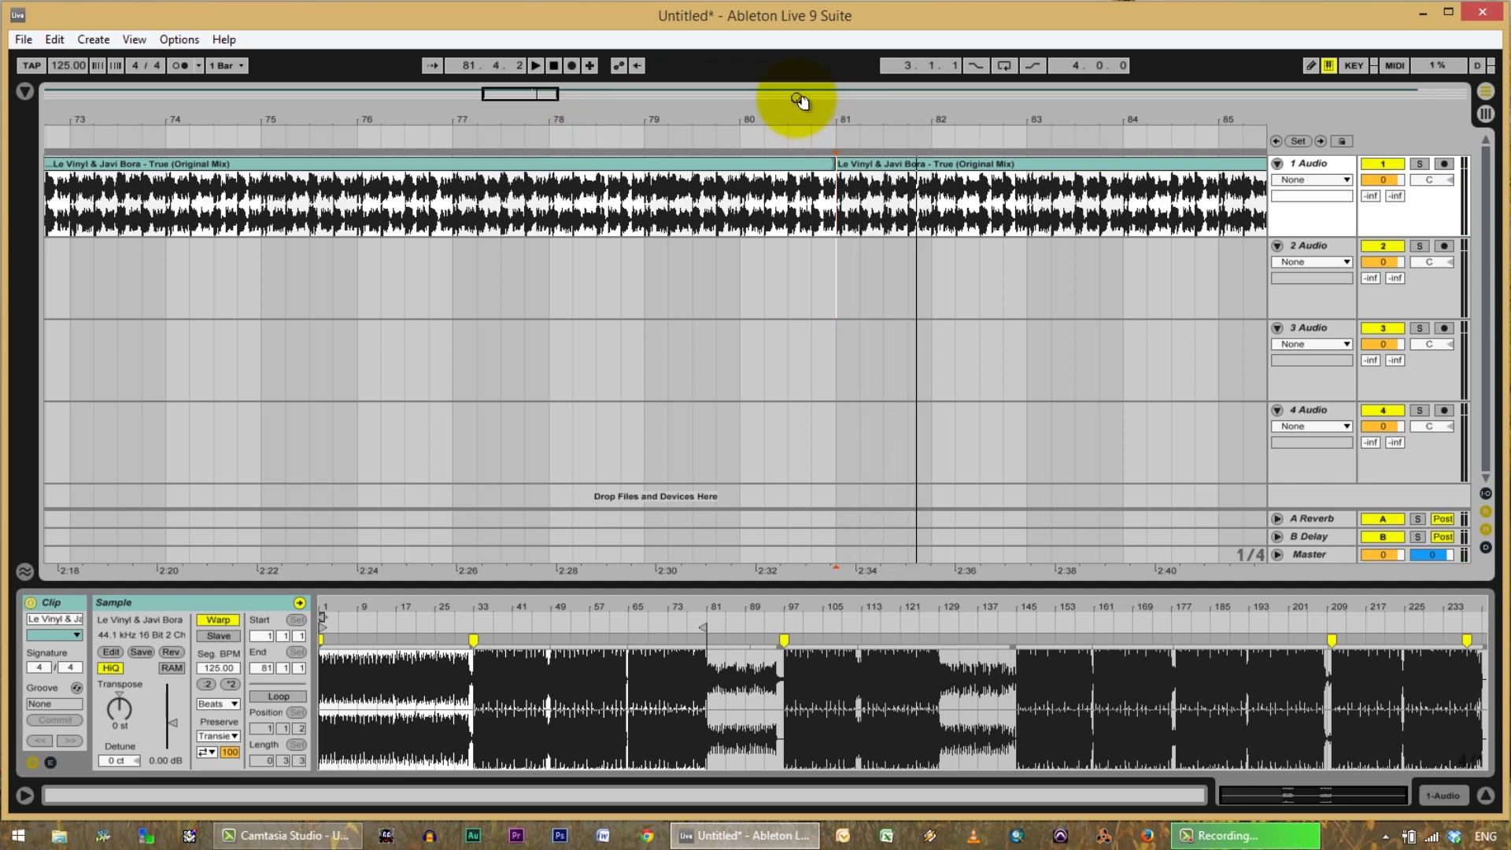
key("ctrl+z")
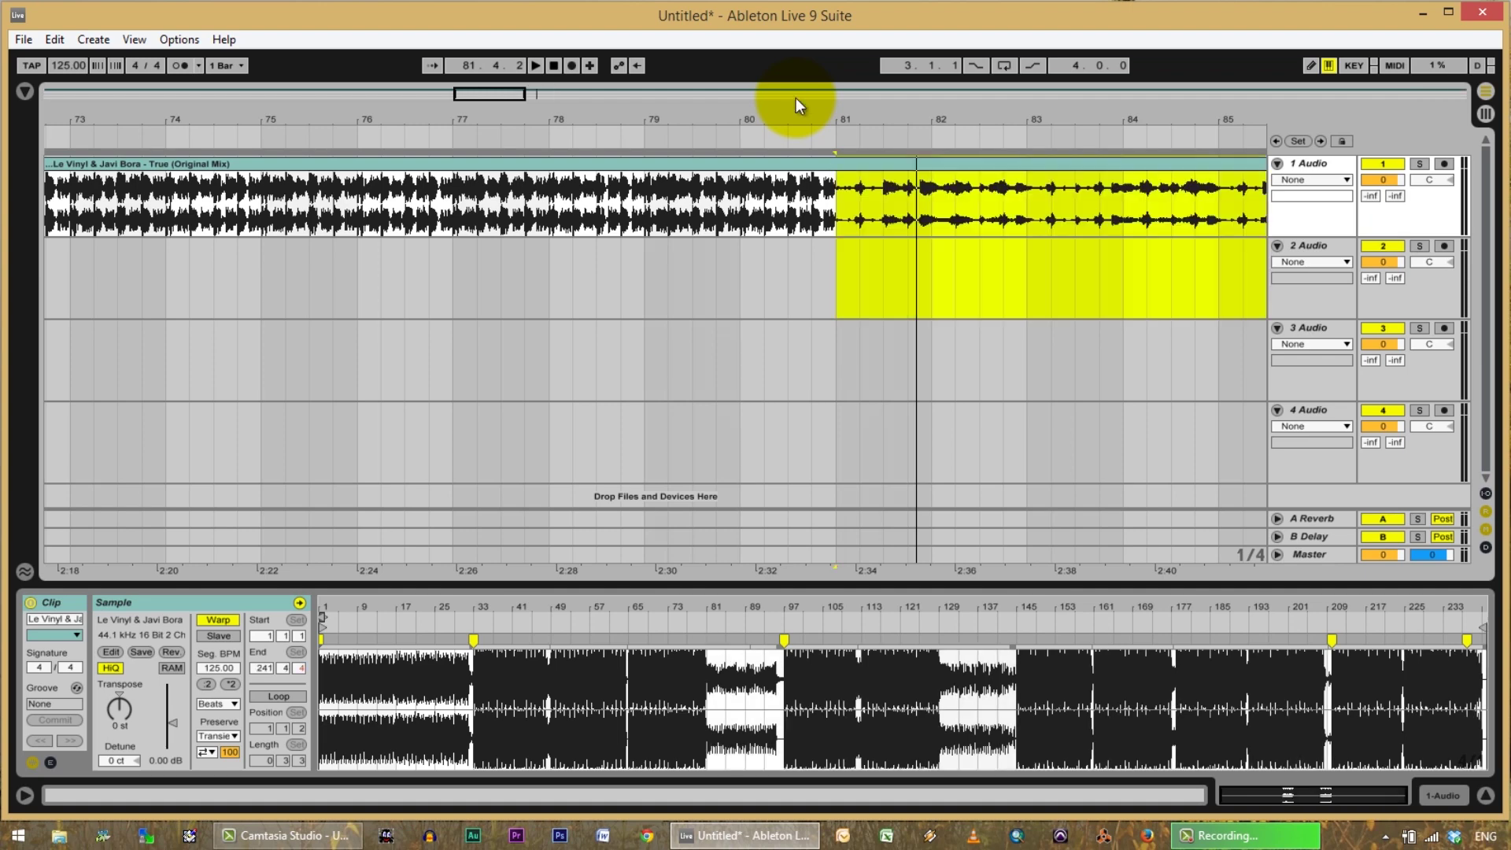
Frame the breakdown between bars 81 and 97 and place the insert marker at 80.1.1 on 2 Audio.
left_click_drag(451, 114, 496, 94)
left_click_drag(624, 100, 622, 95)
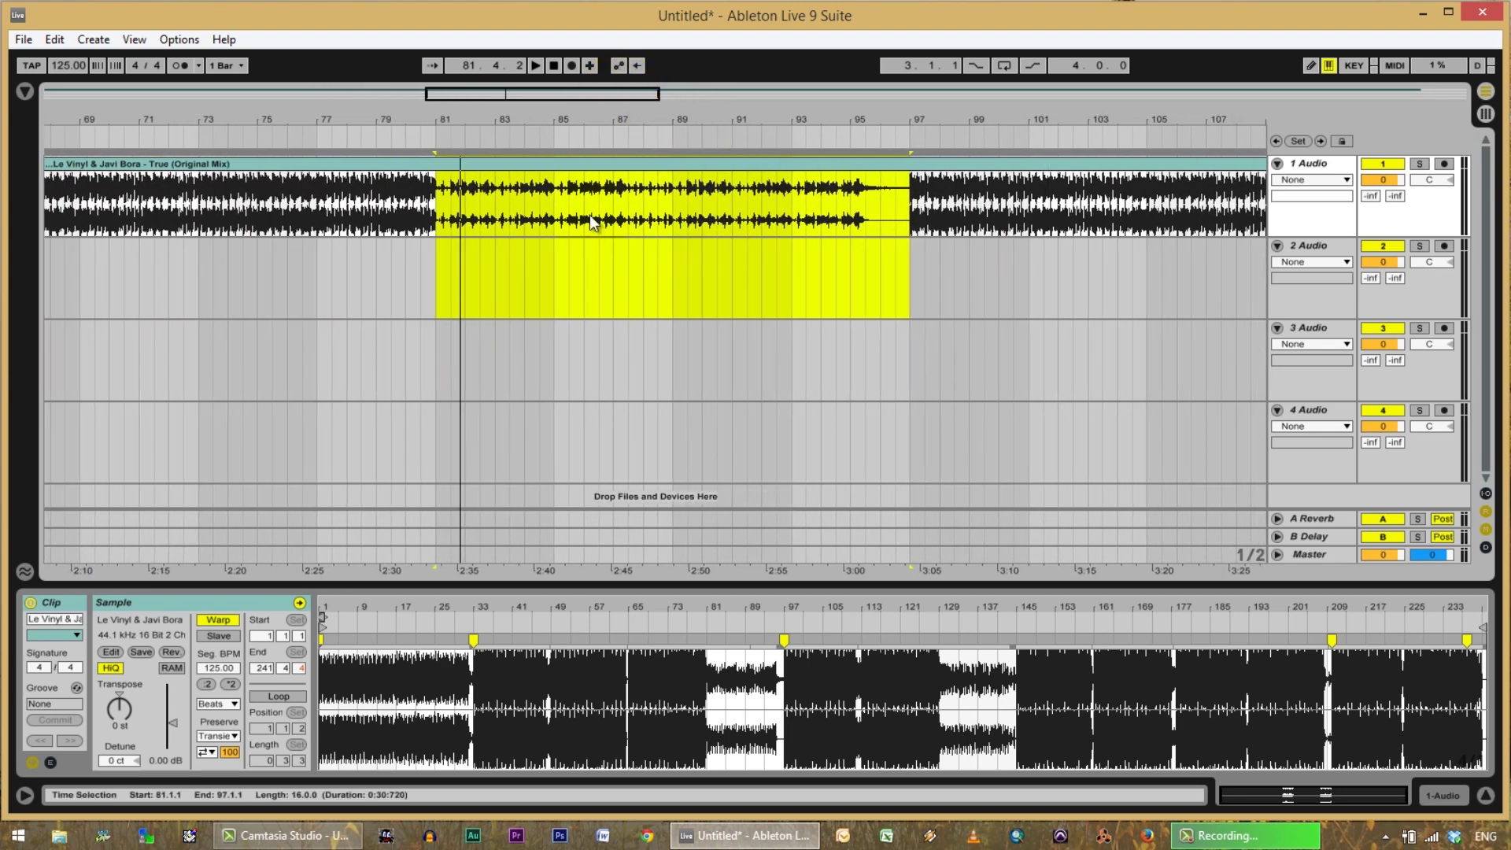
left_click(406, 274)
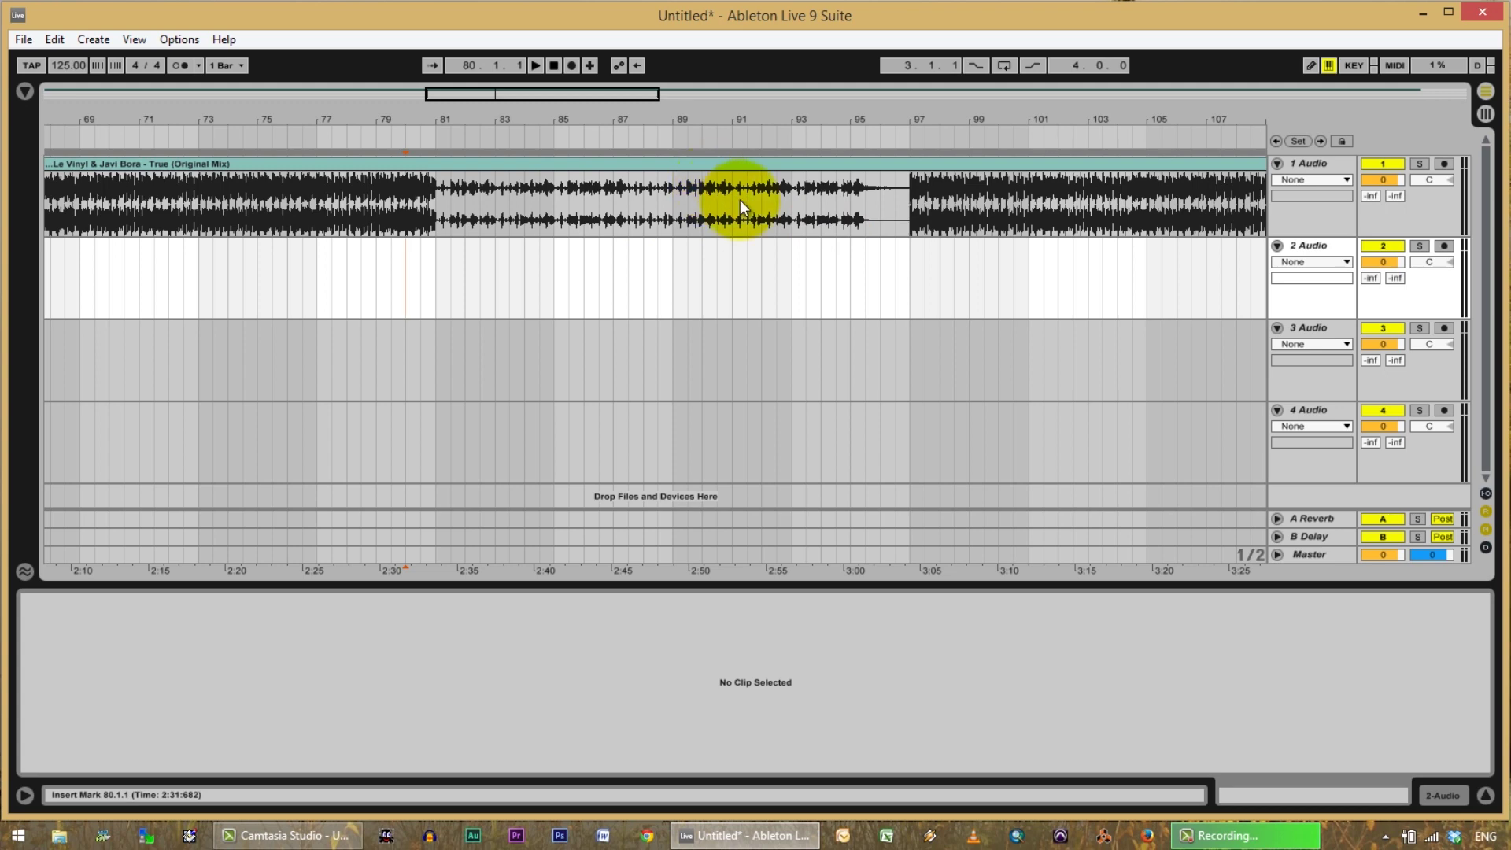
Load Pop_Dance01a(130BPM).wav from the sample pack's Beats folder into clip slot 4 of 1 Audio in the Session View and audition it.
key("Tab")
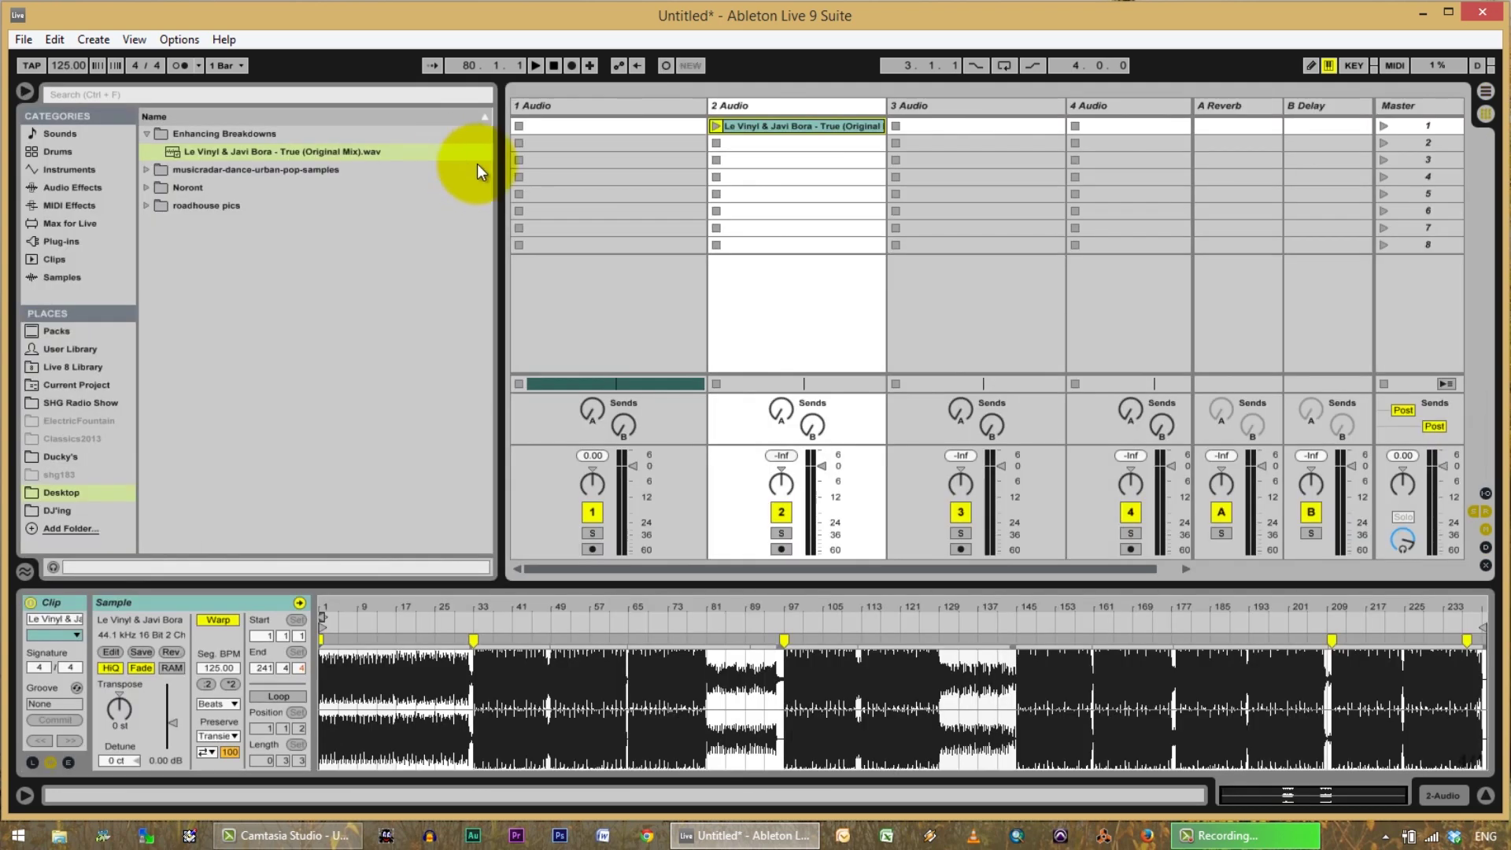
left_click(147, 168)
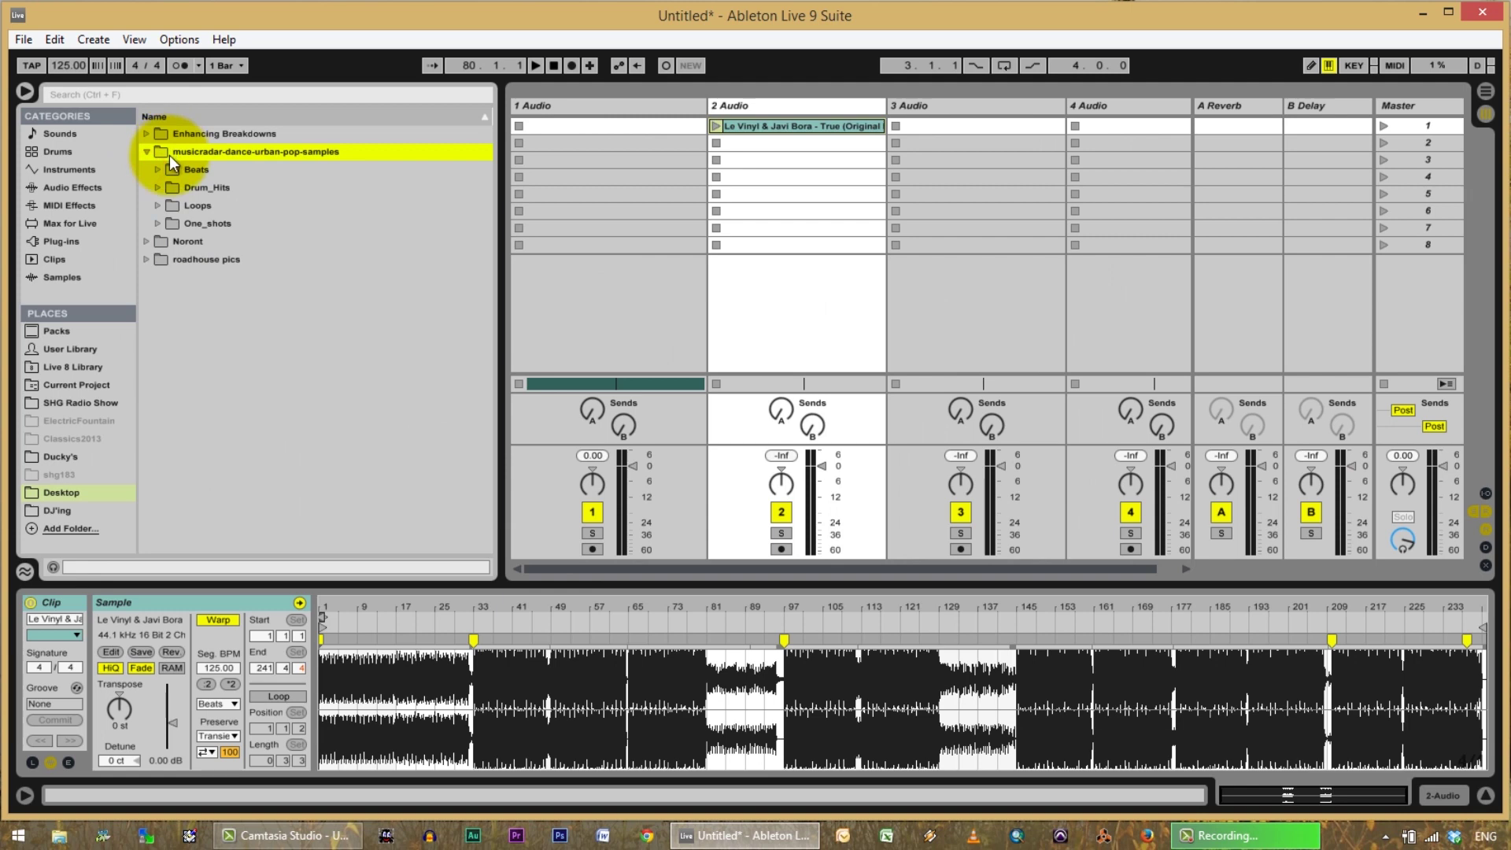
left_click(158, 169)
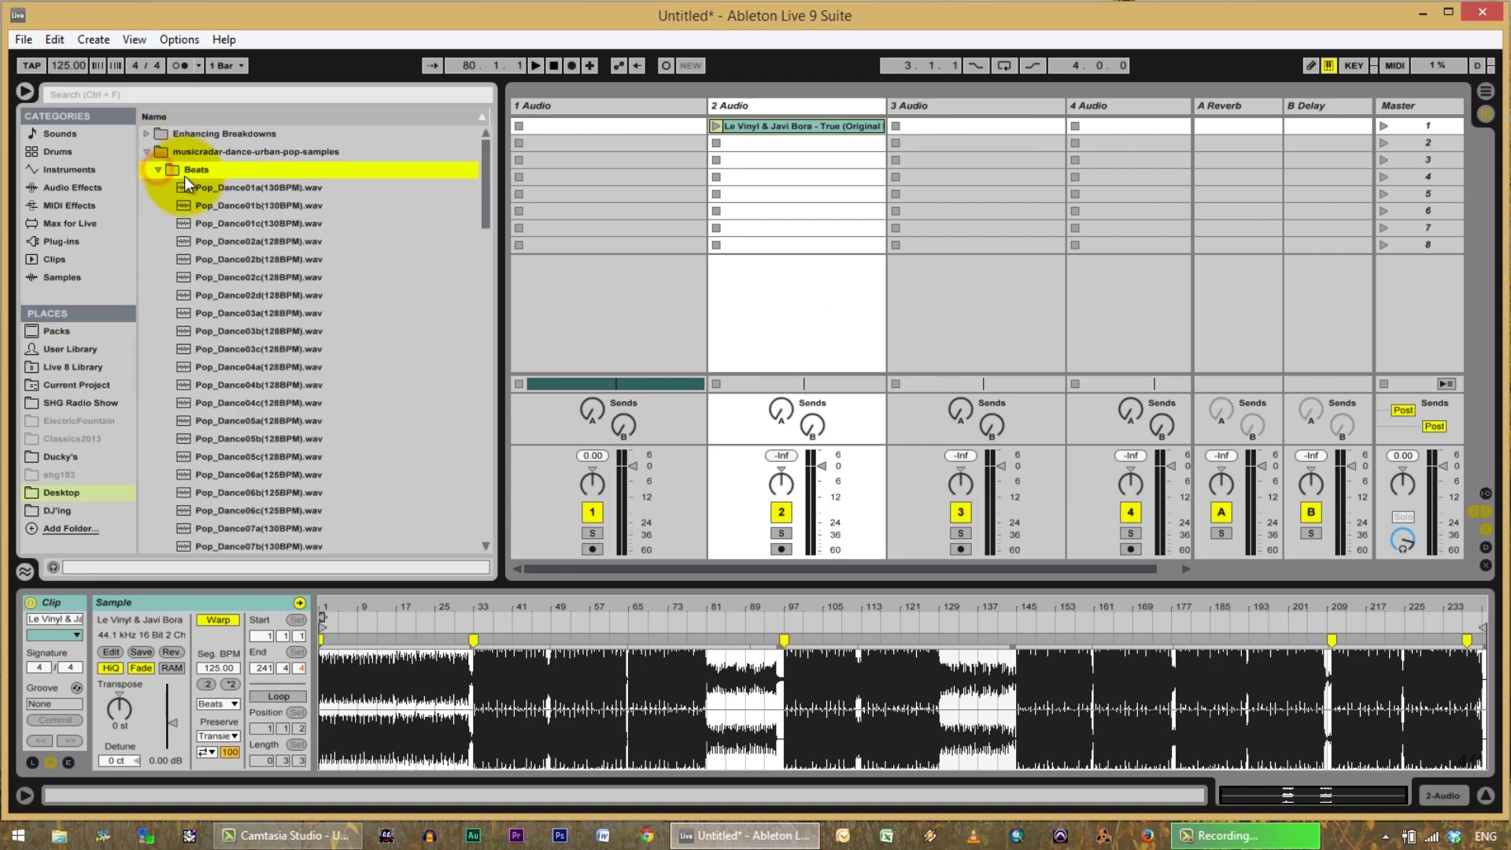
left_click_drag(211, 188, 669, 174)
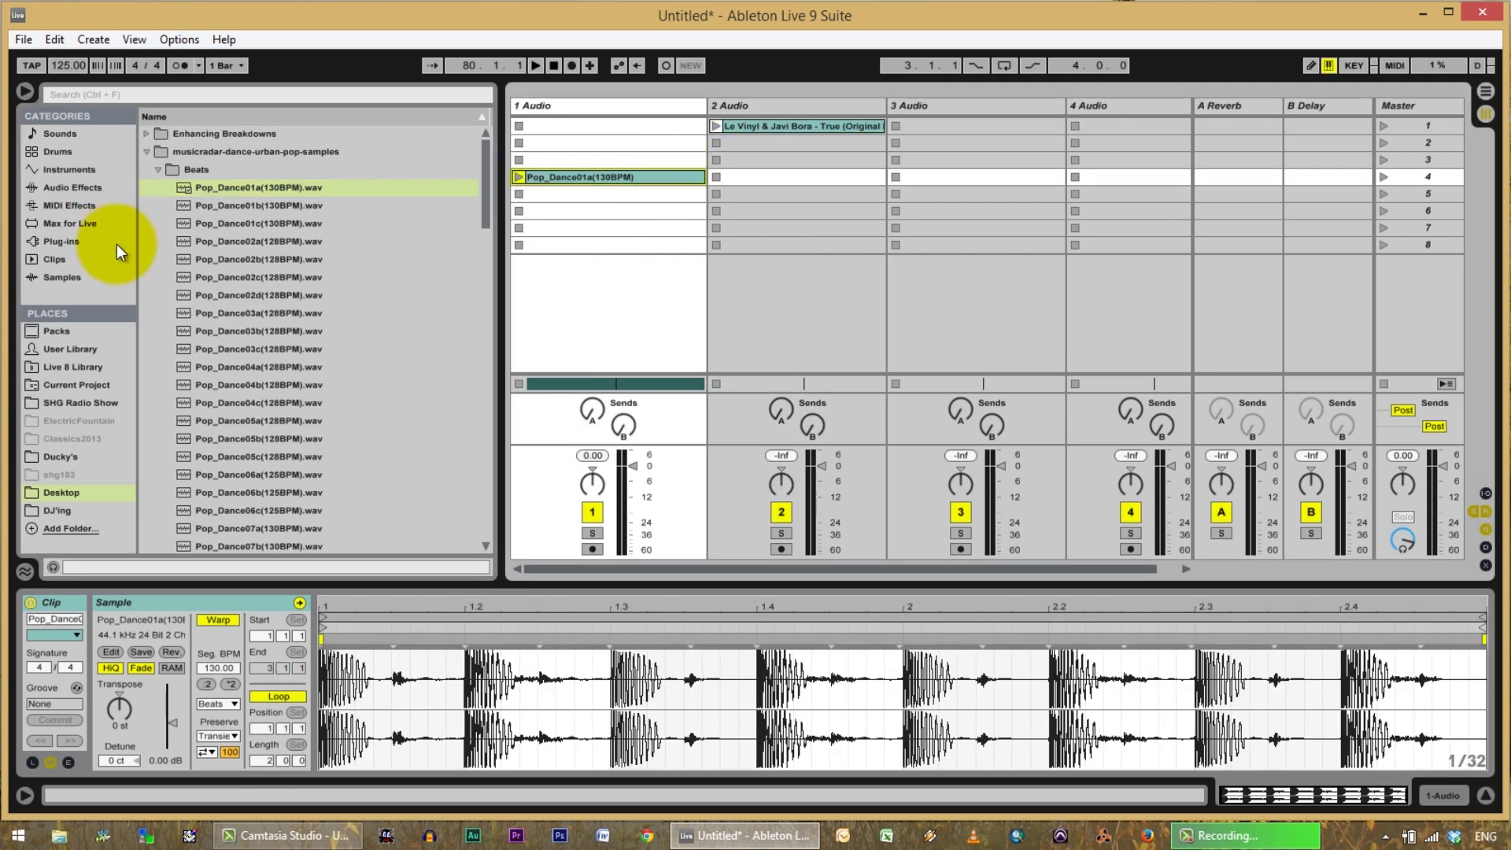
left_click(519, 175)
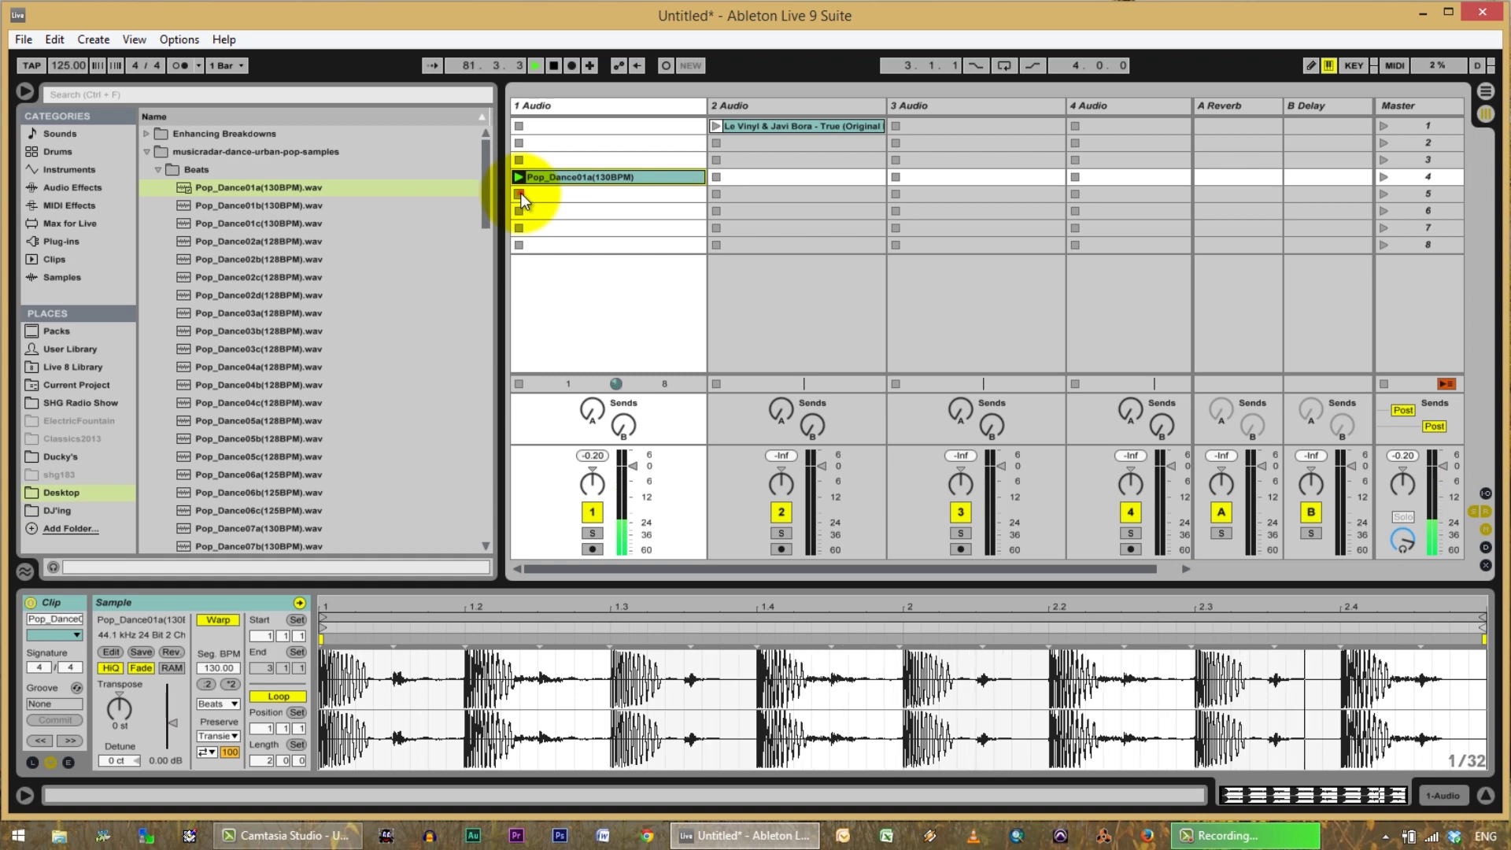
left_click(520, 193)
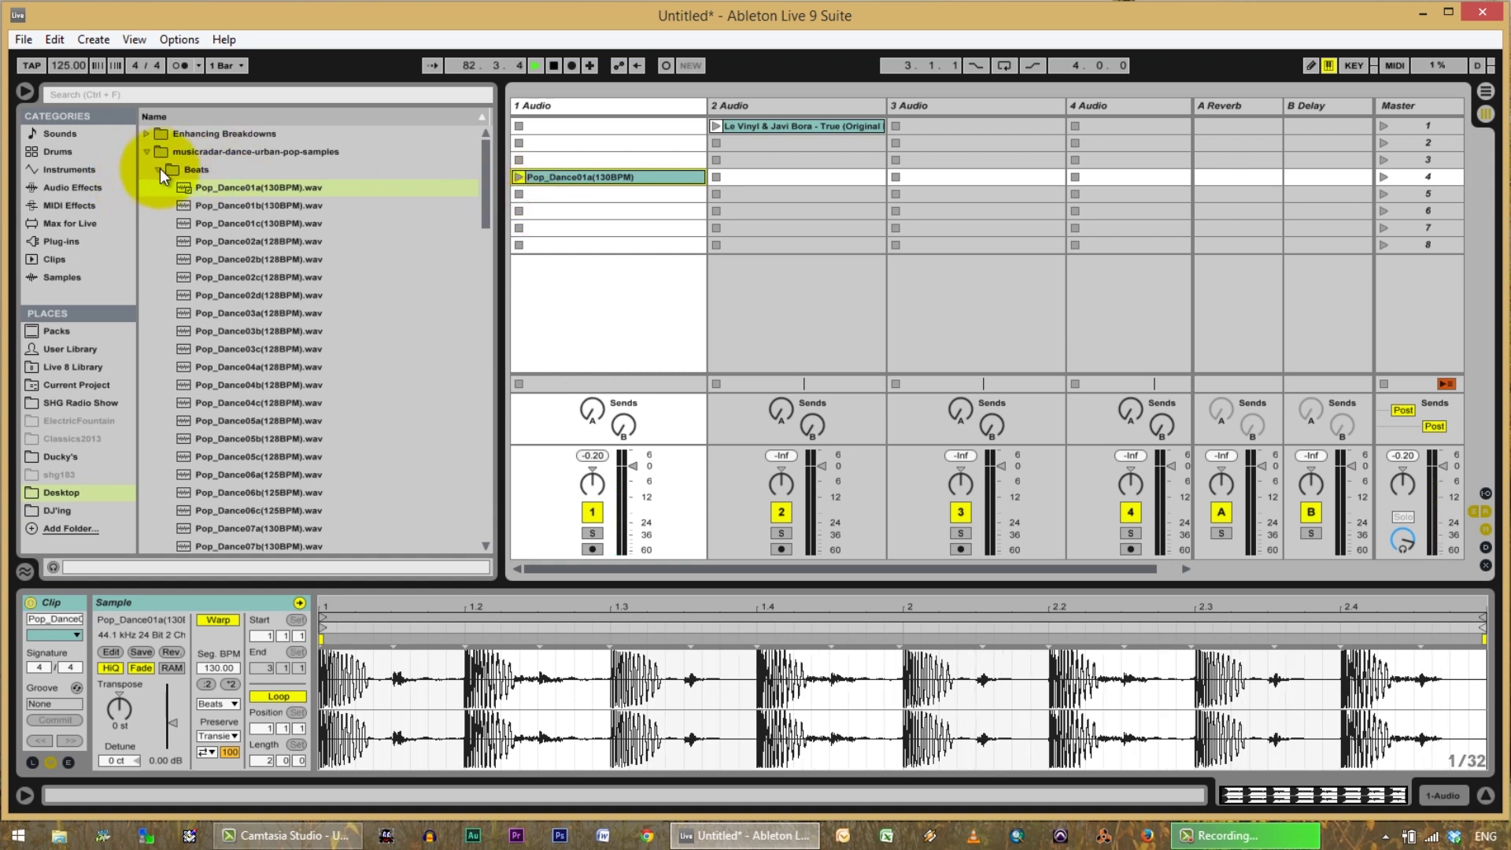
Load Bashful_bass02(130BPM).wav and Bashful_bass03(130BPM).wav from the Loops folder into clip slots 6 and 7 of 1 Audio.
left_click(159, 170)
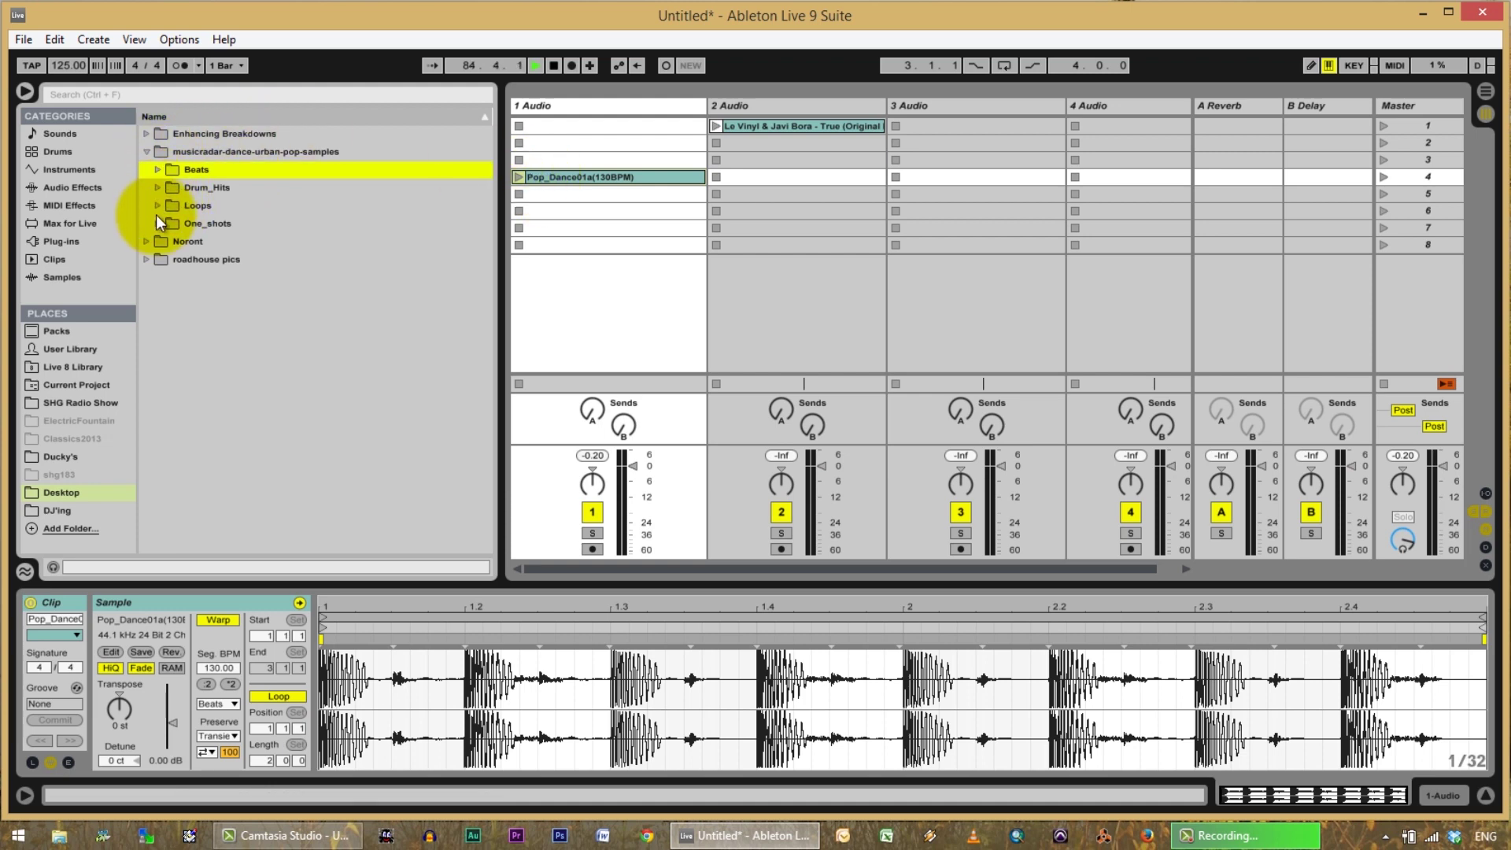
left_click(158, 205)
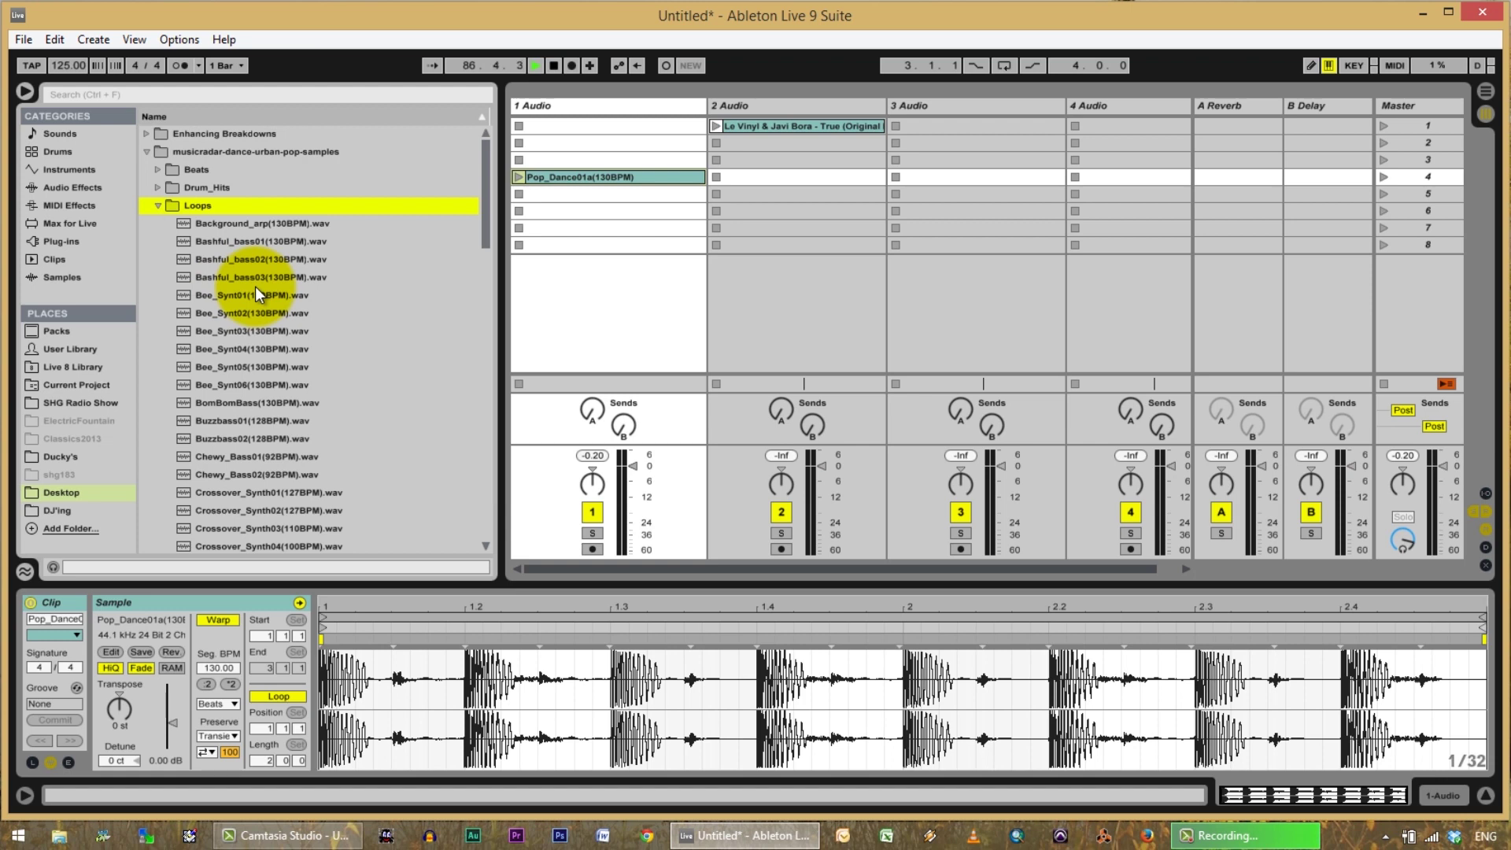
left_click_drag(226, 259, 550, 230)
left_click_drag(564, 213, 563, 211)
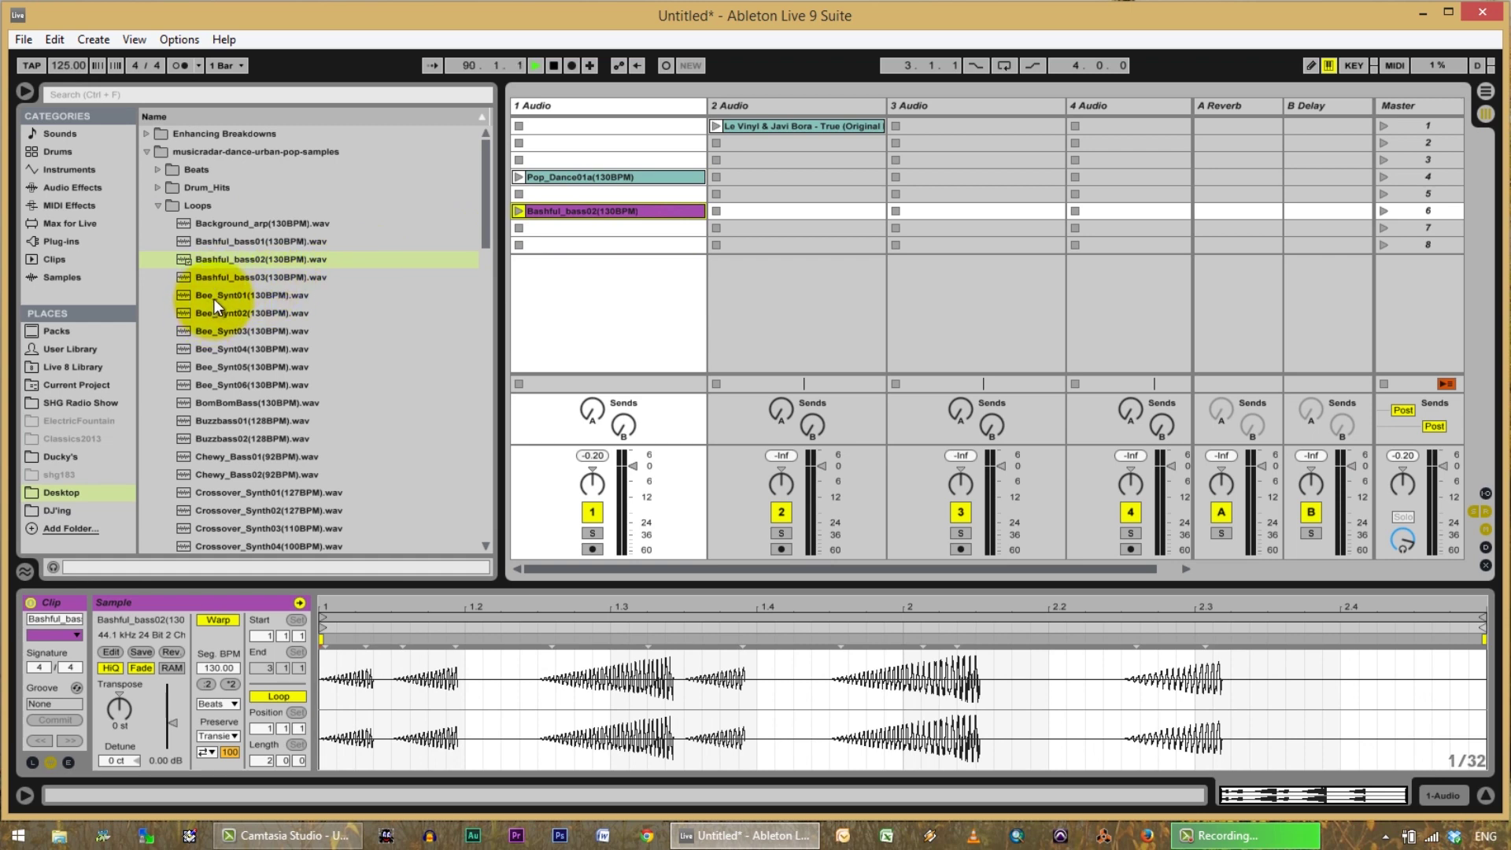
left_click_drag(216, 279, 512, 233)
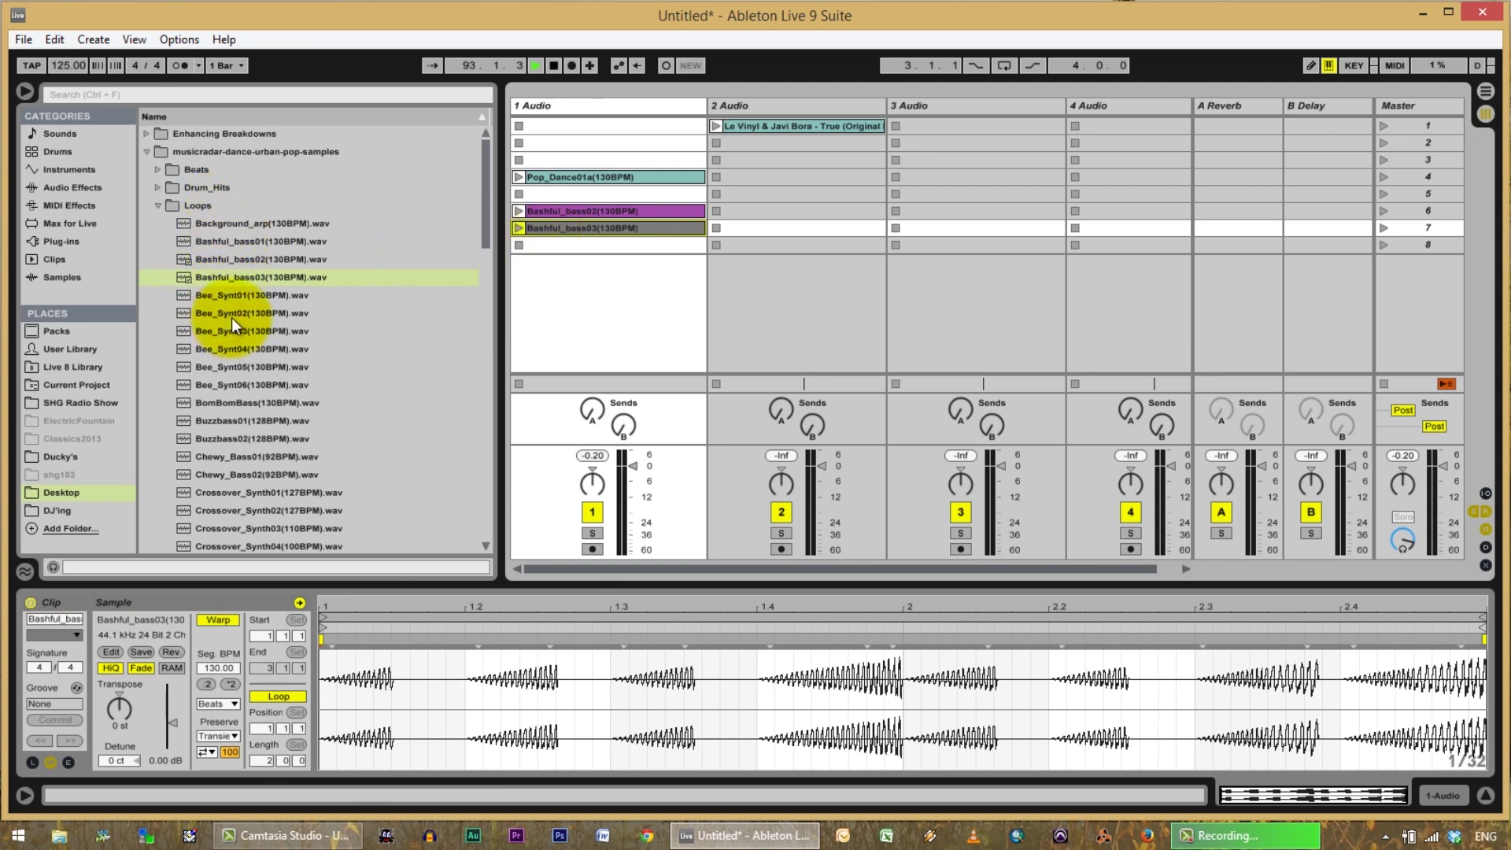
Load Buzzbass01(128BPM).wav and Buzzbass02(128BPM).wav into clip slots 6 and 7 of 3 Audio.
scroll(241, 326, "down", 3)
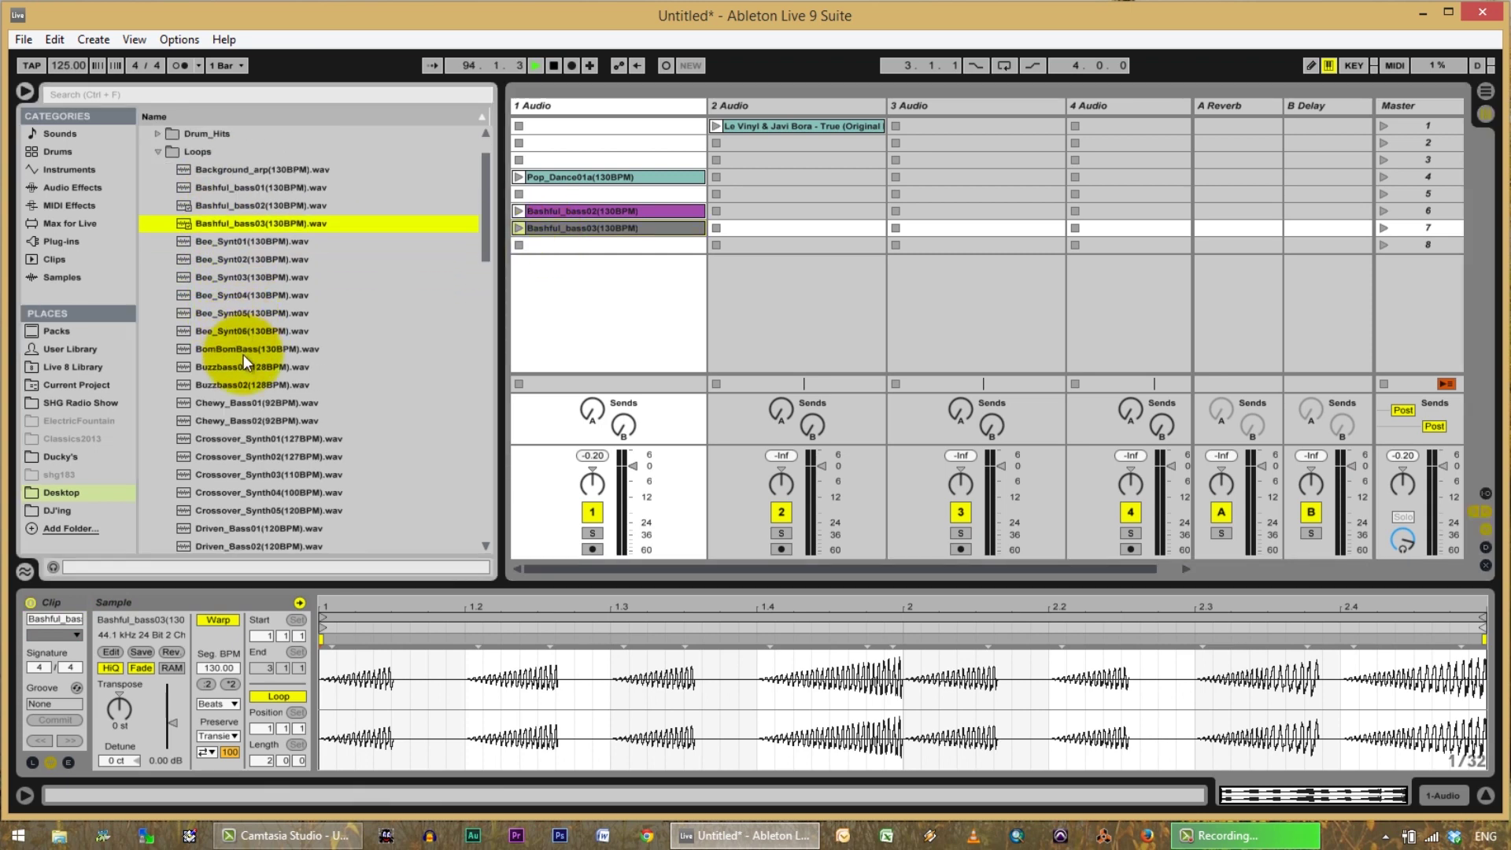
left_click_drag(239, 367, 924, 205)
left_click_drag(210, 381, 953, 230)
Find Slippy_Synth02(122BPM).wav further down the Loops folder and load it into clip slot 6 of 4 Audio.
scroll(220, 397, "down", 7)
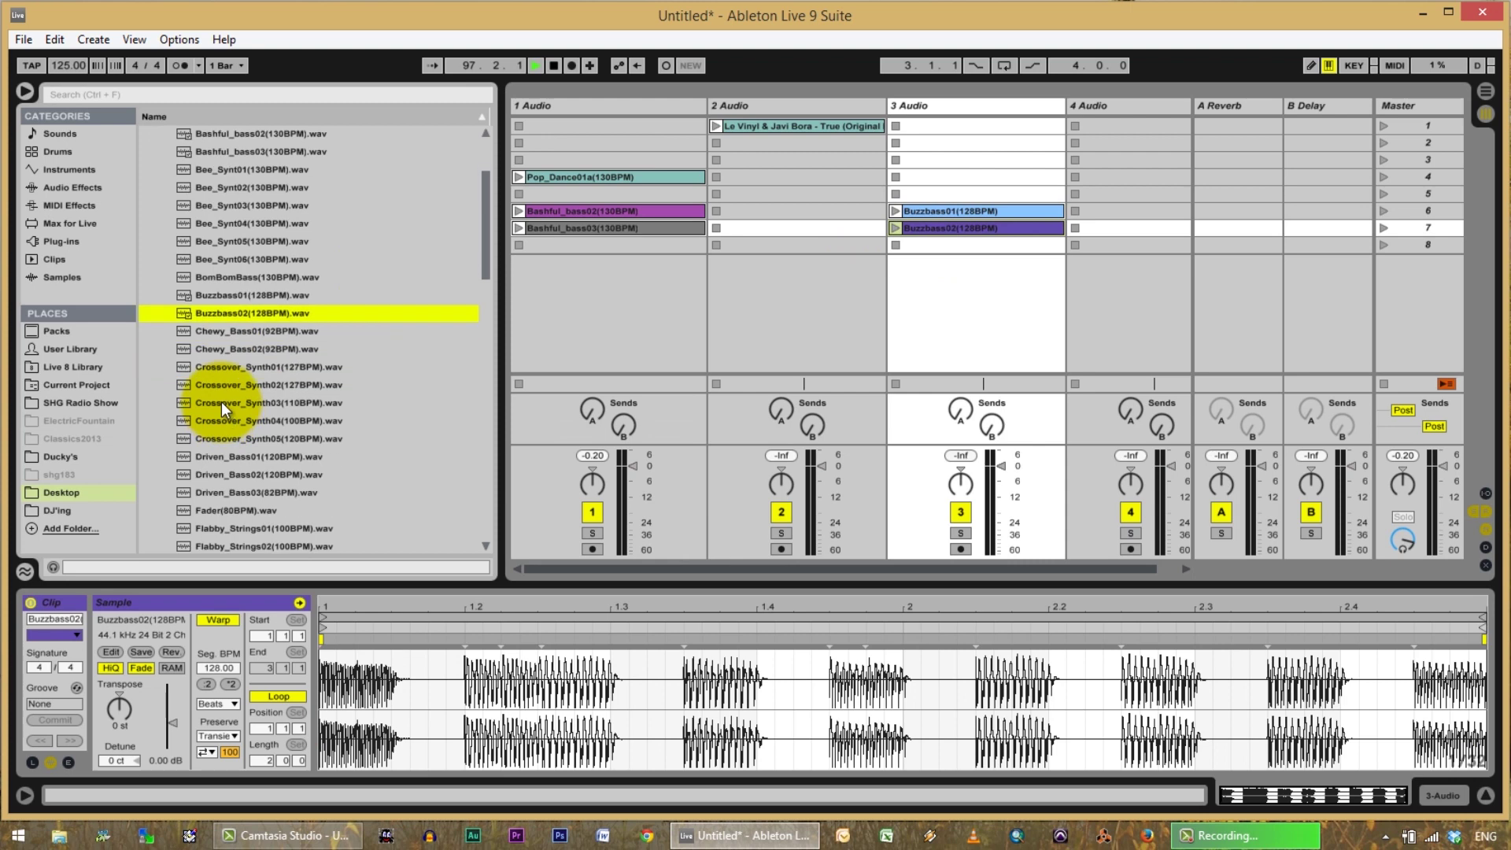
scroll(220, 397, "down", 5)
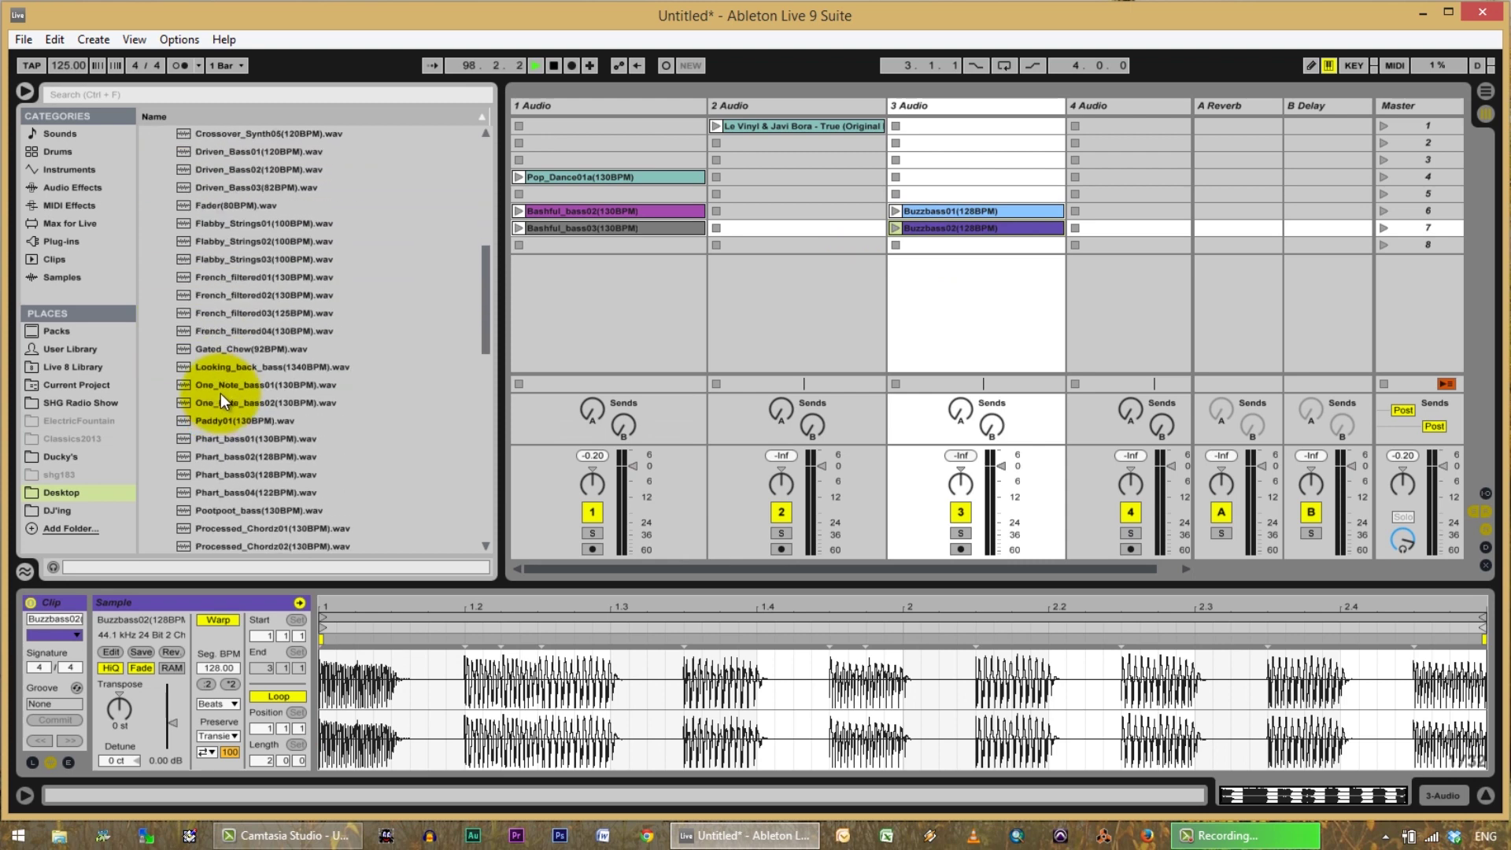
scroll(219, 402, "down", 2)
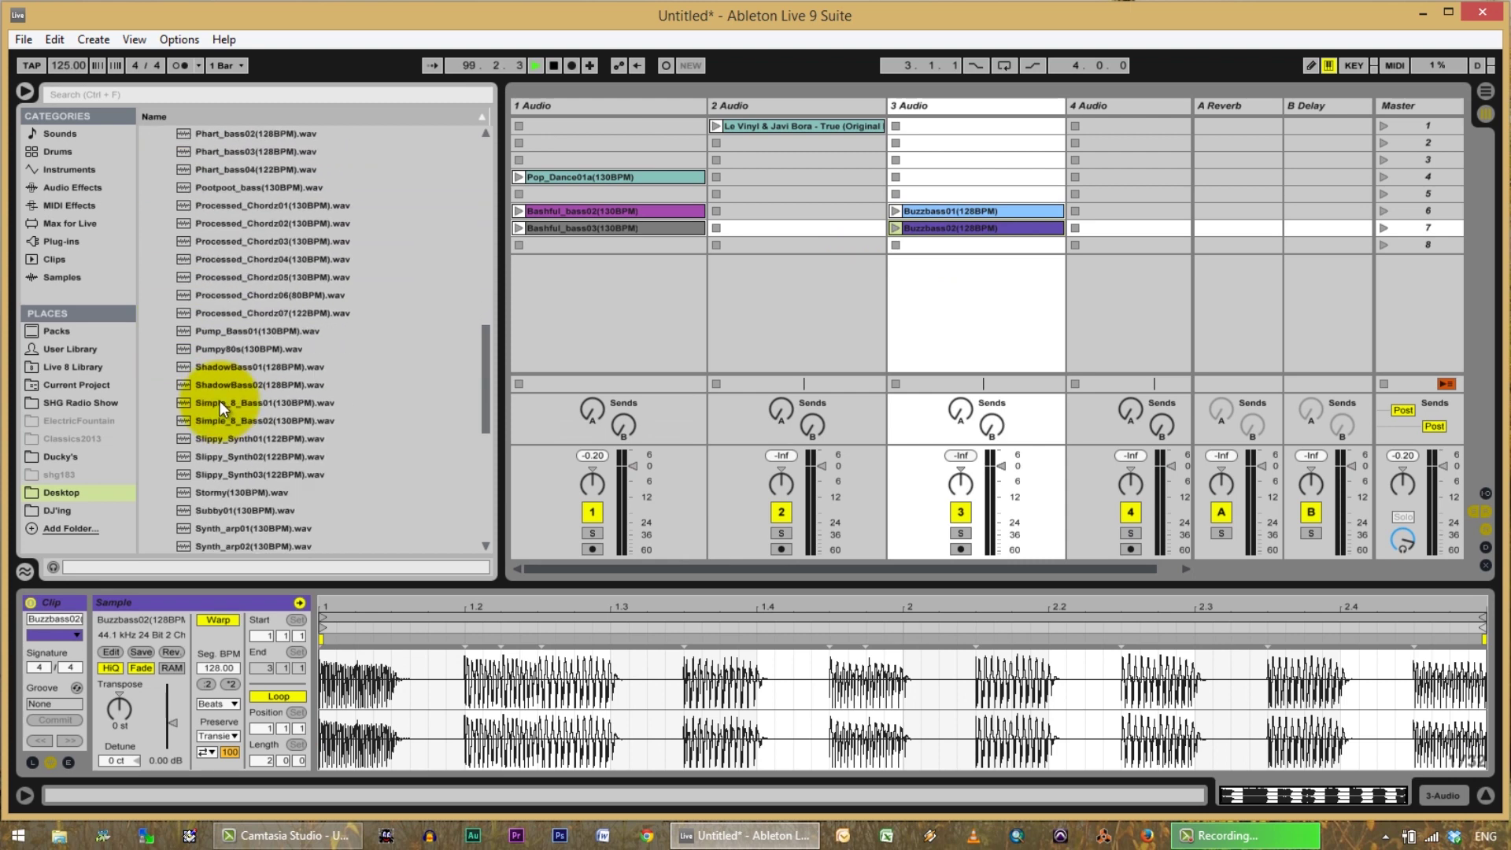
left_click_drag(218, 457, 1130, 213)
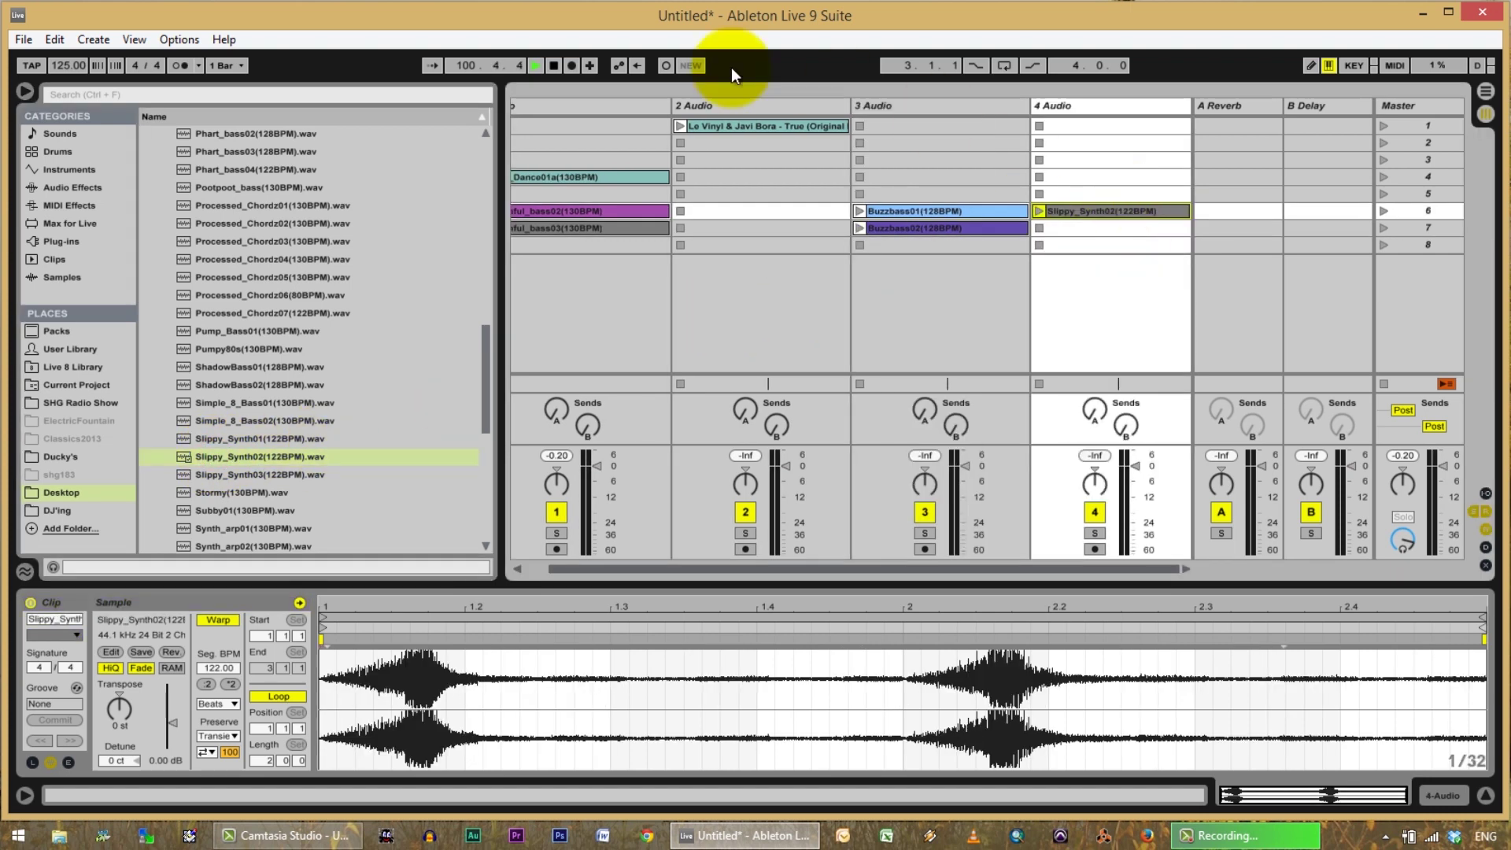
Hide the browser and move the Bashful_bass02 and Bashful_bass03 clips to slots 4 and 5 of 4 Audio.
left_click(29, 90)
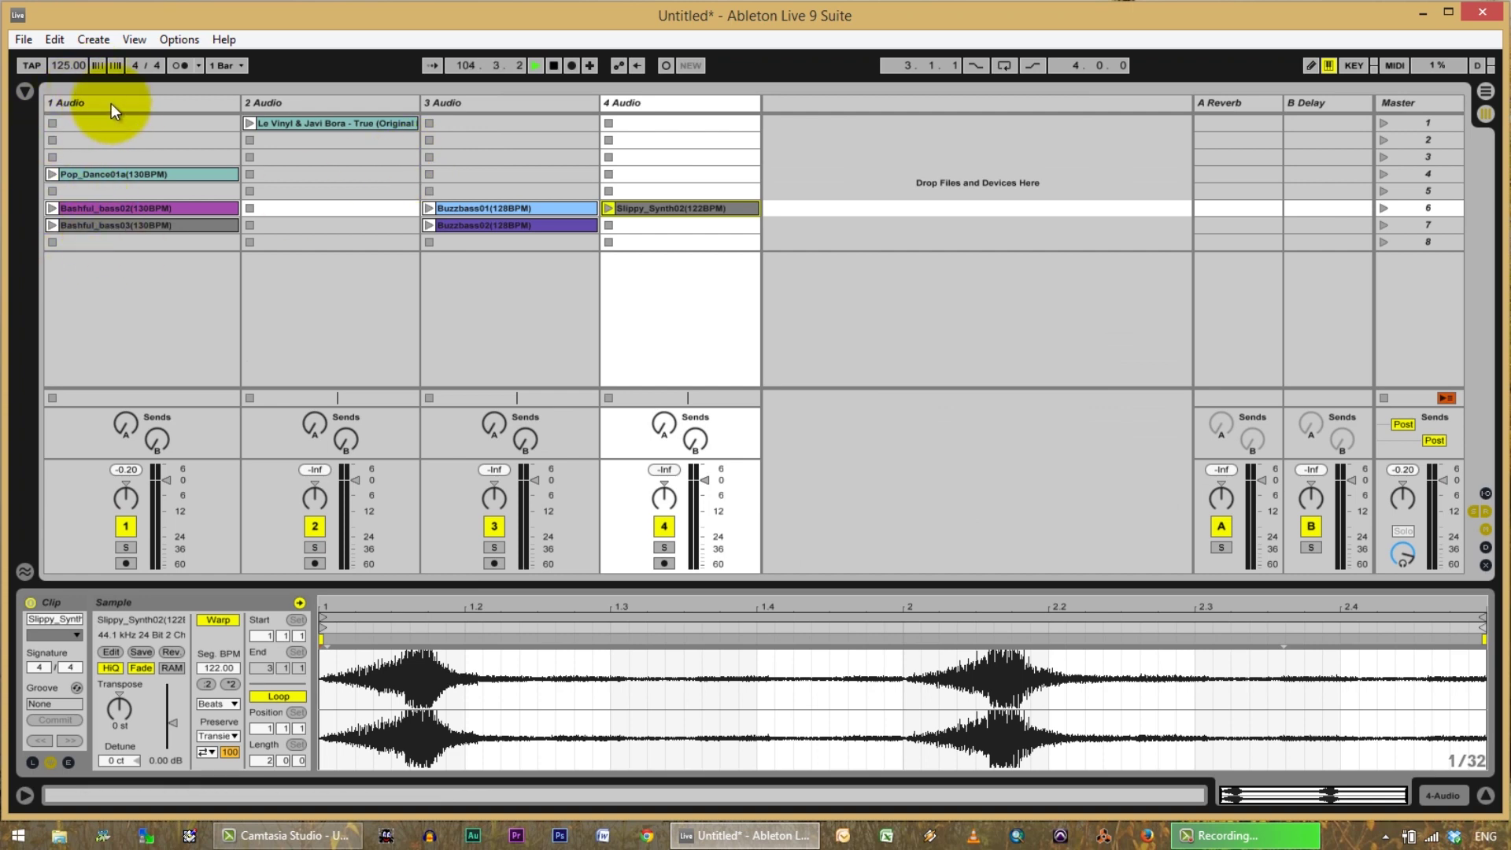
left_click_drag(139, 206, 683, 172)
left_click_drag(125, 224, 687, 189)
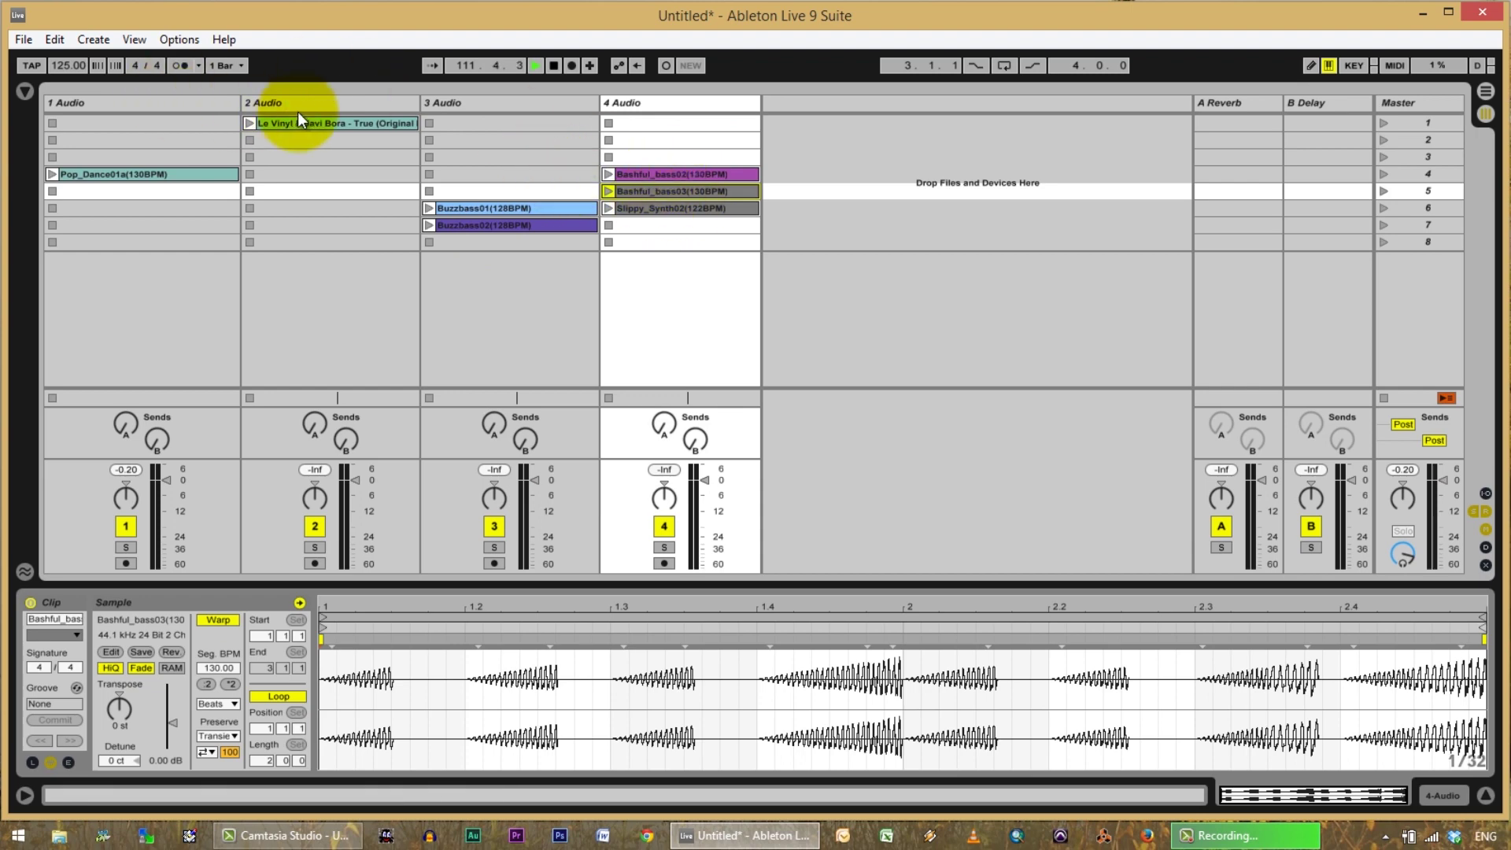
Go to the Arrangement View, switch playback back to the arrangement and stop it.
key("Tab")
left_click_drag(595, 93, 700, 103)
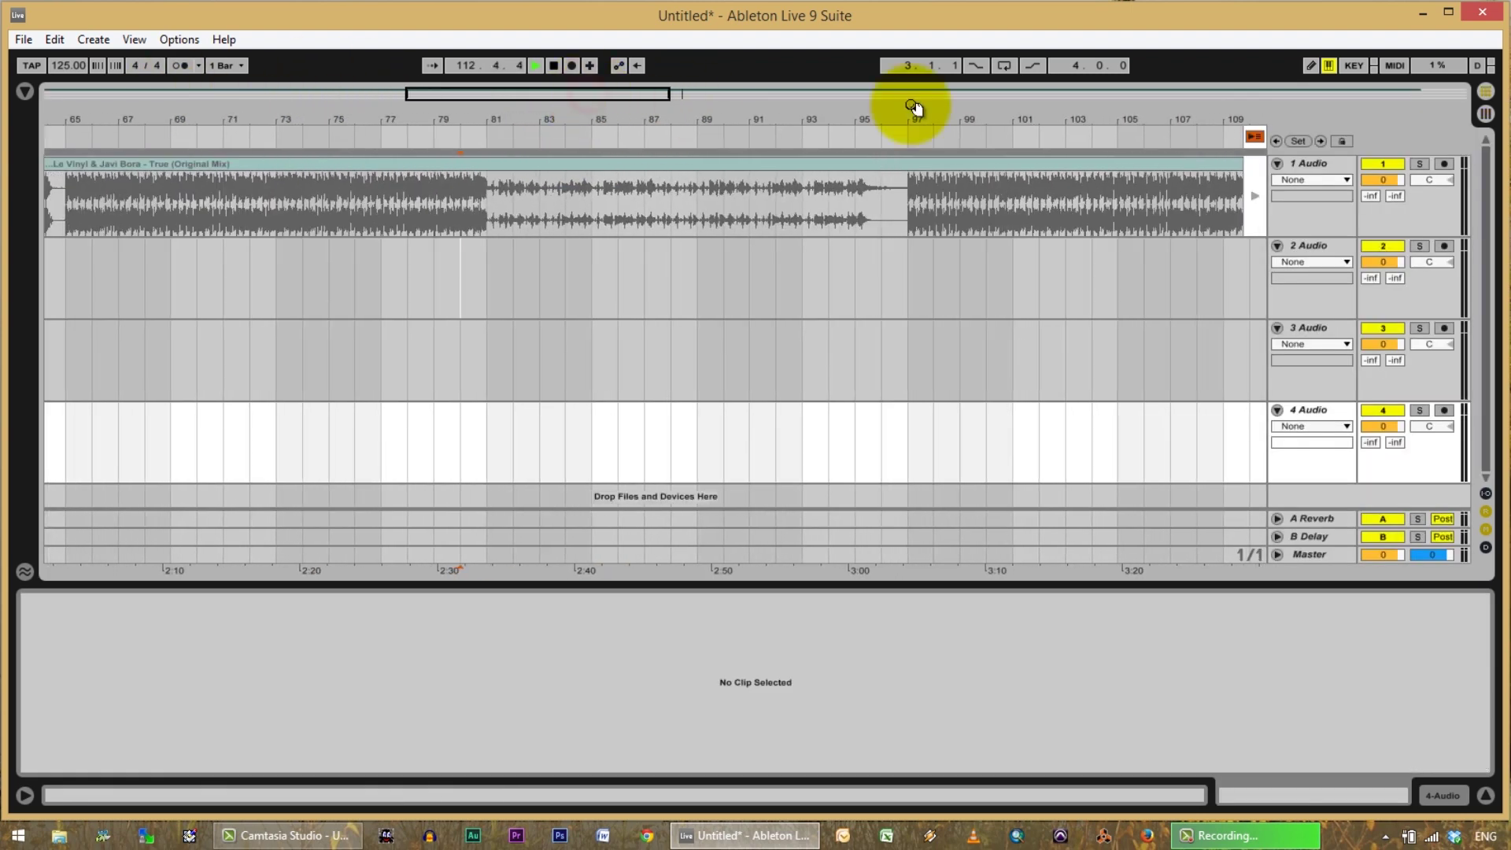
left_click(1252, 138)
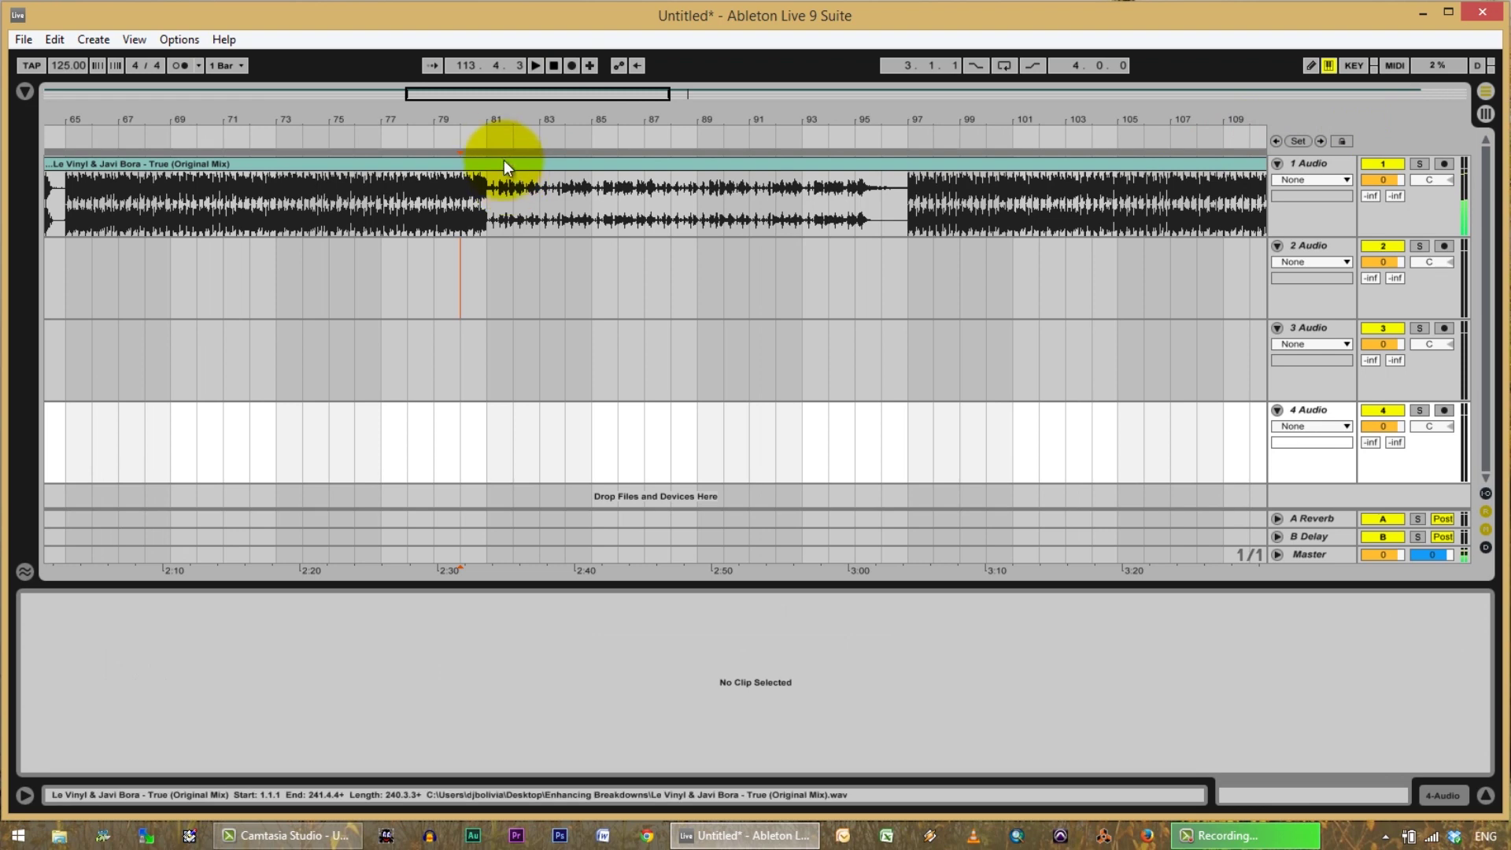
left_click(510, 95)
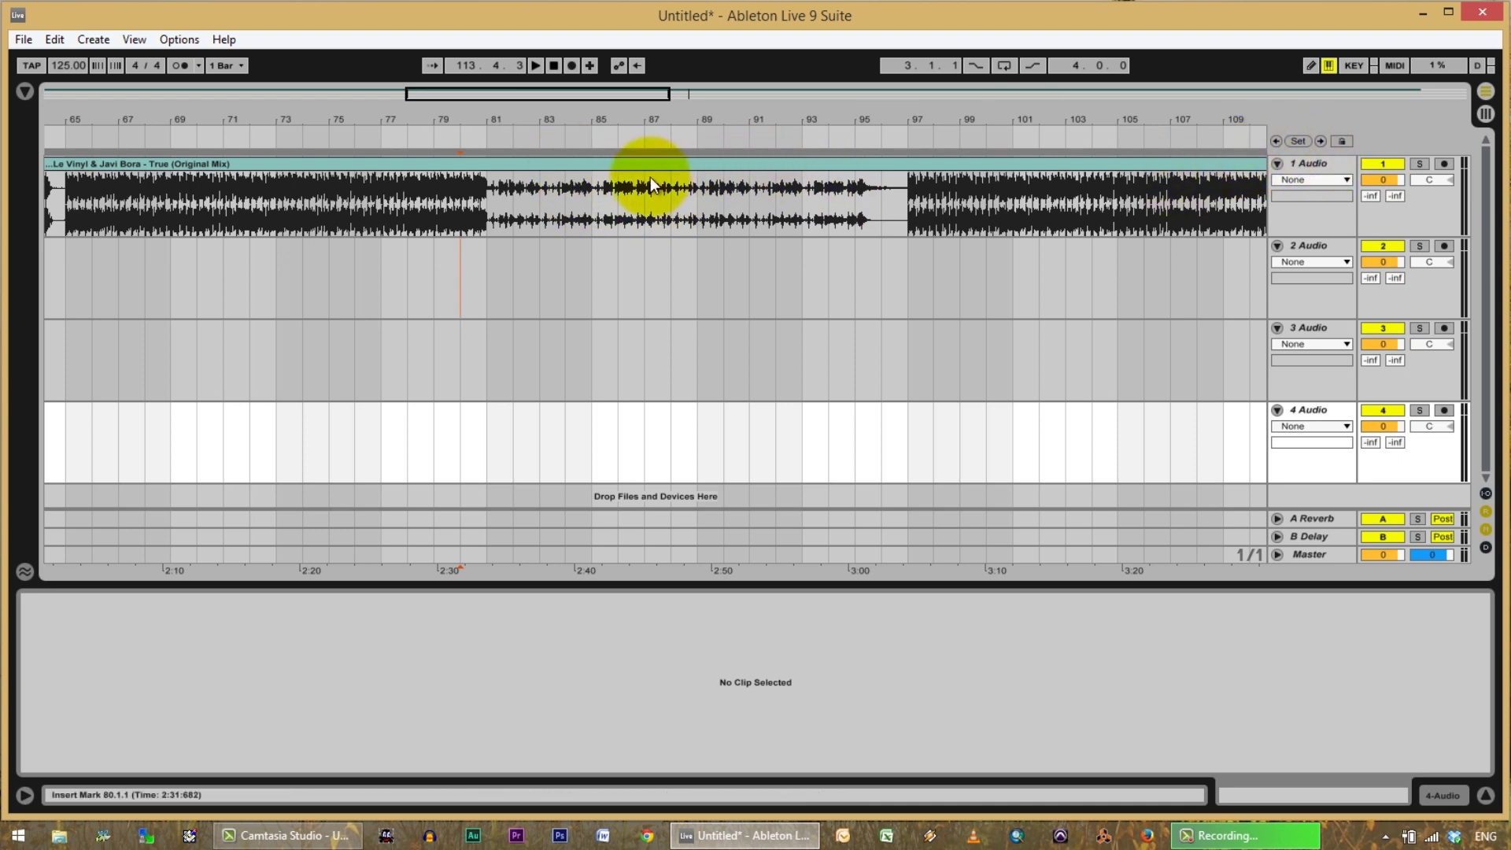
Check the True (Original Mix) clip of 2 Audio in the Session View and return to the Arrangement View.
key("Tab")
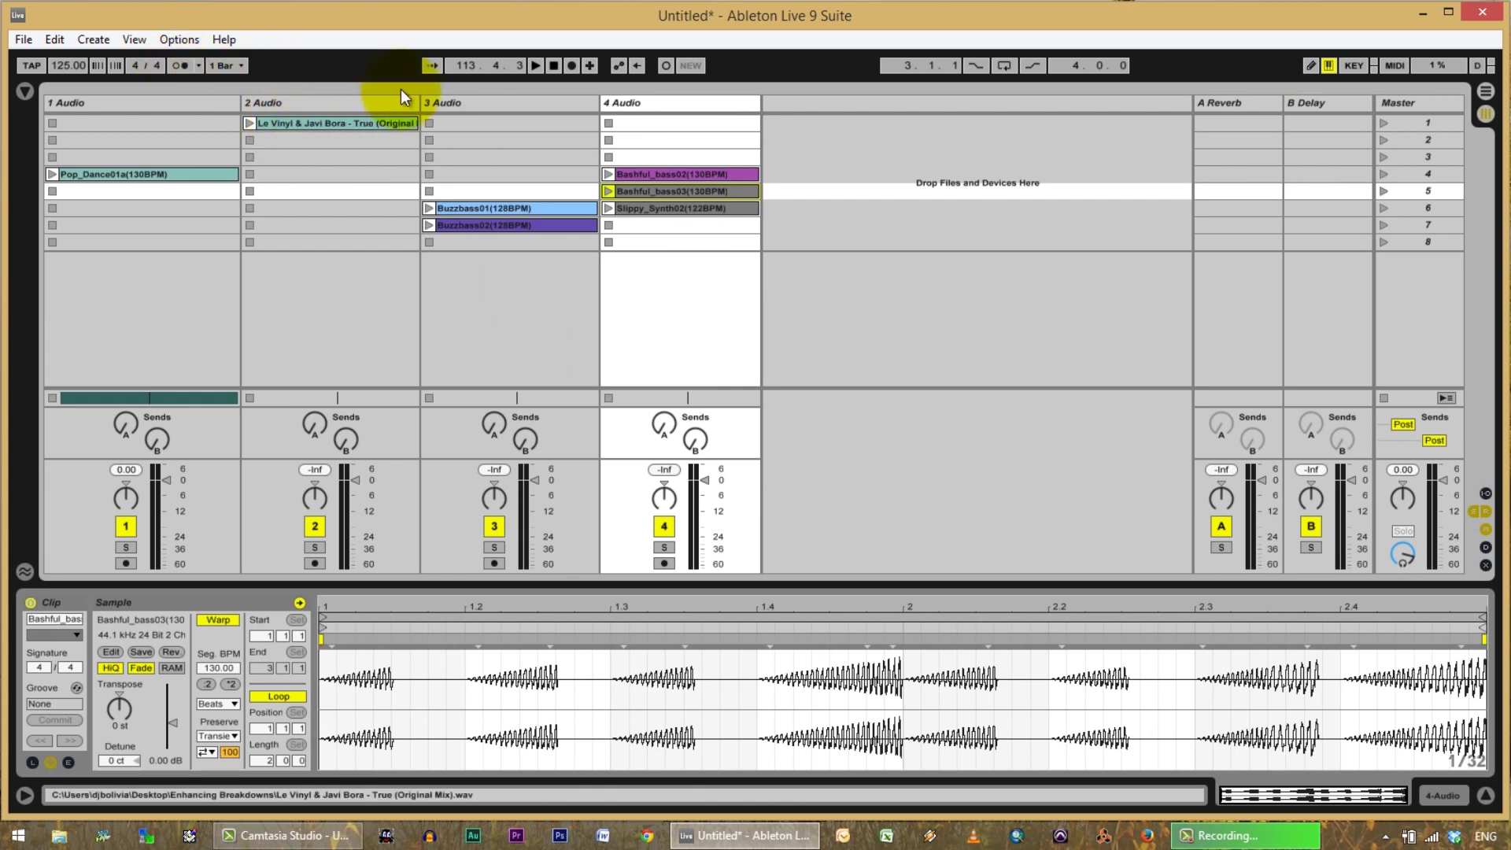
left_click_drag(318, 124, 354, 124)
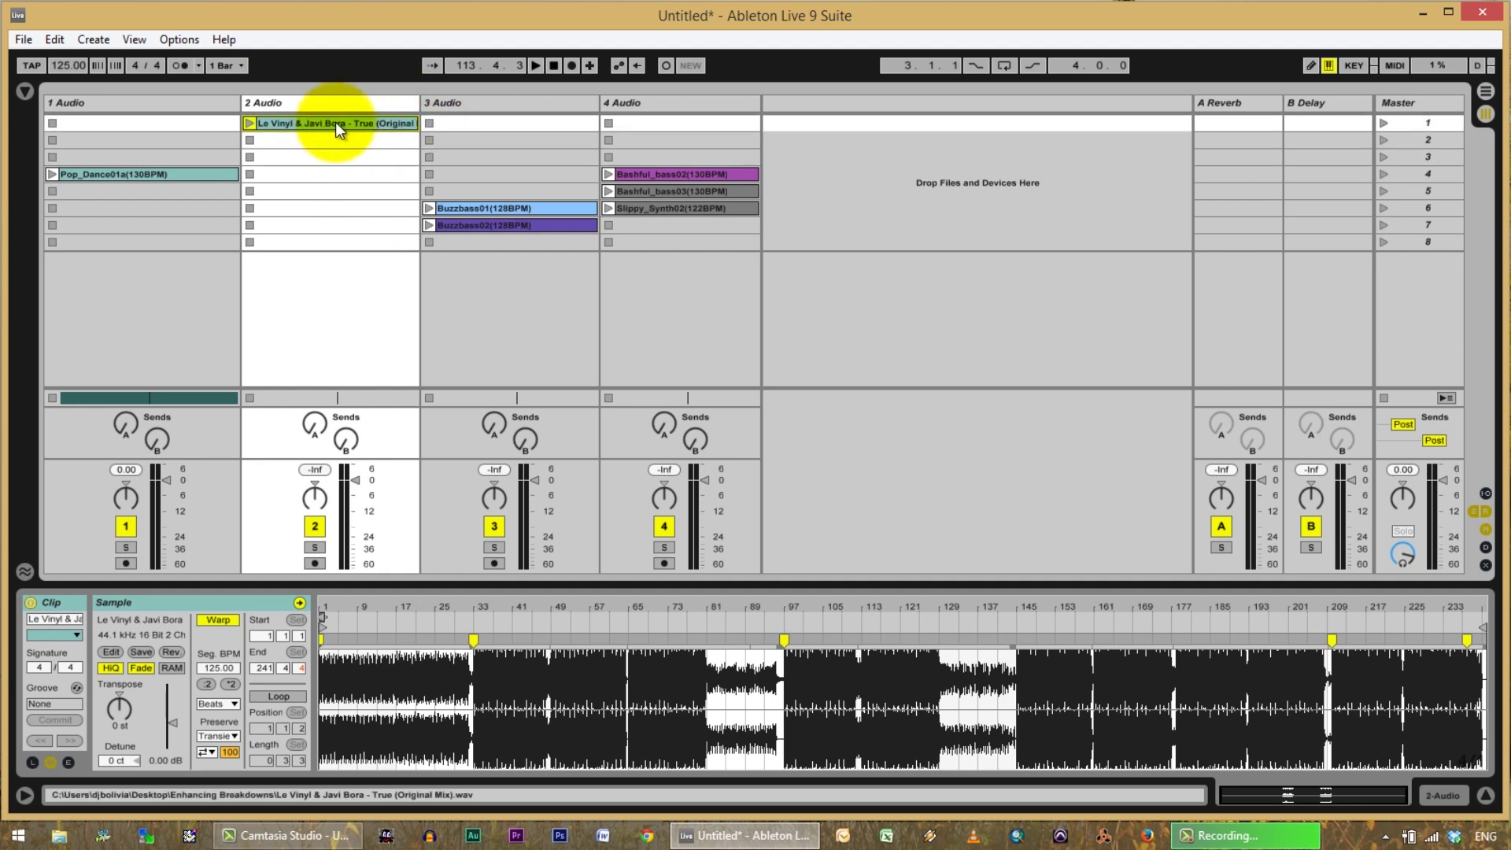
left_click(331, 120)
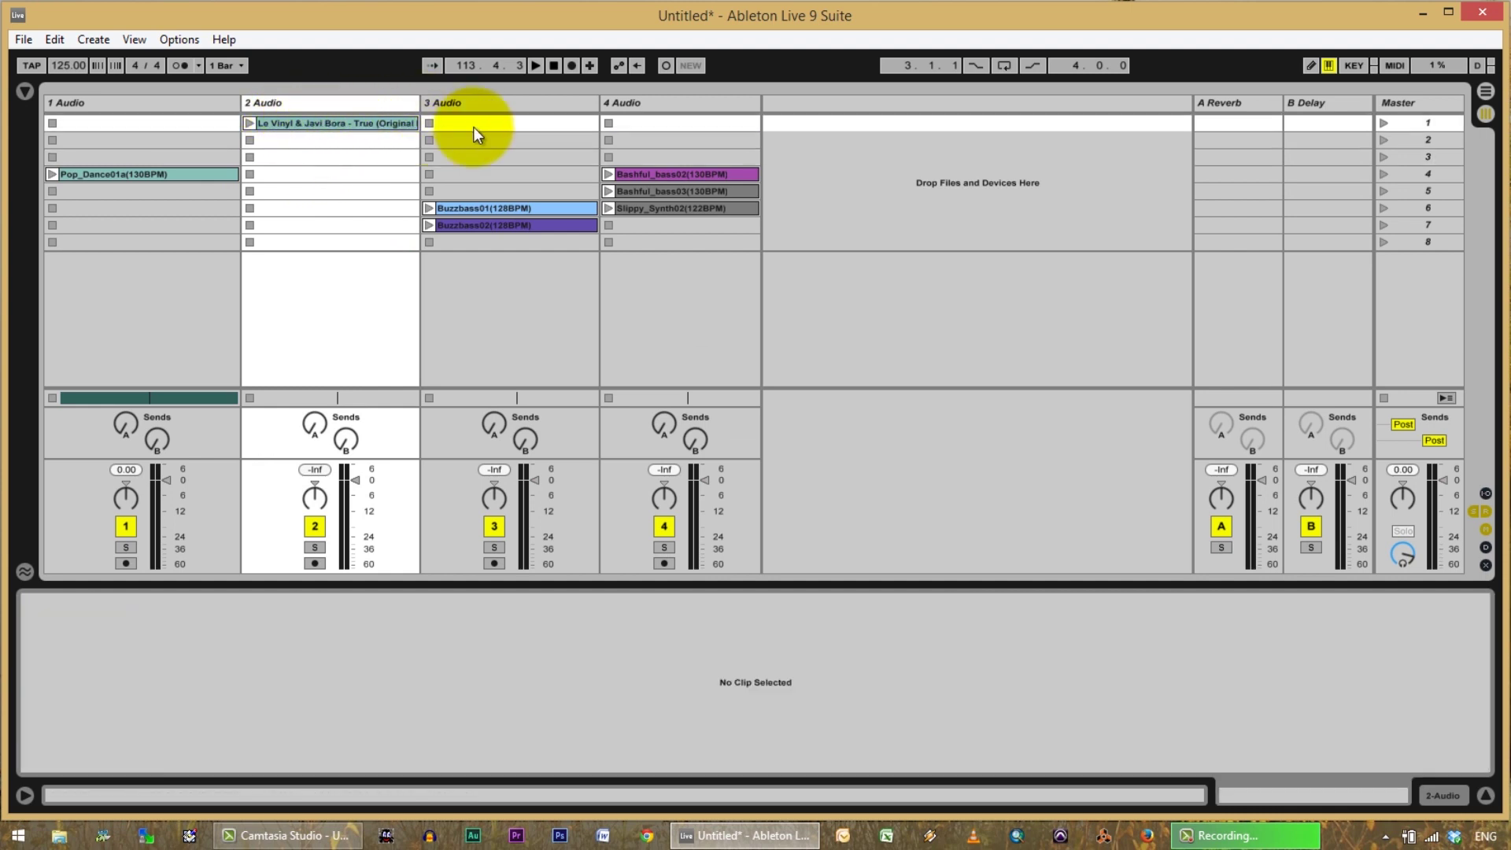
key("Tab")
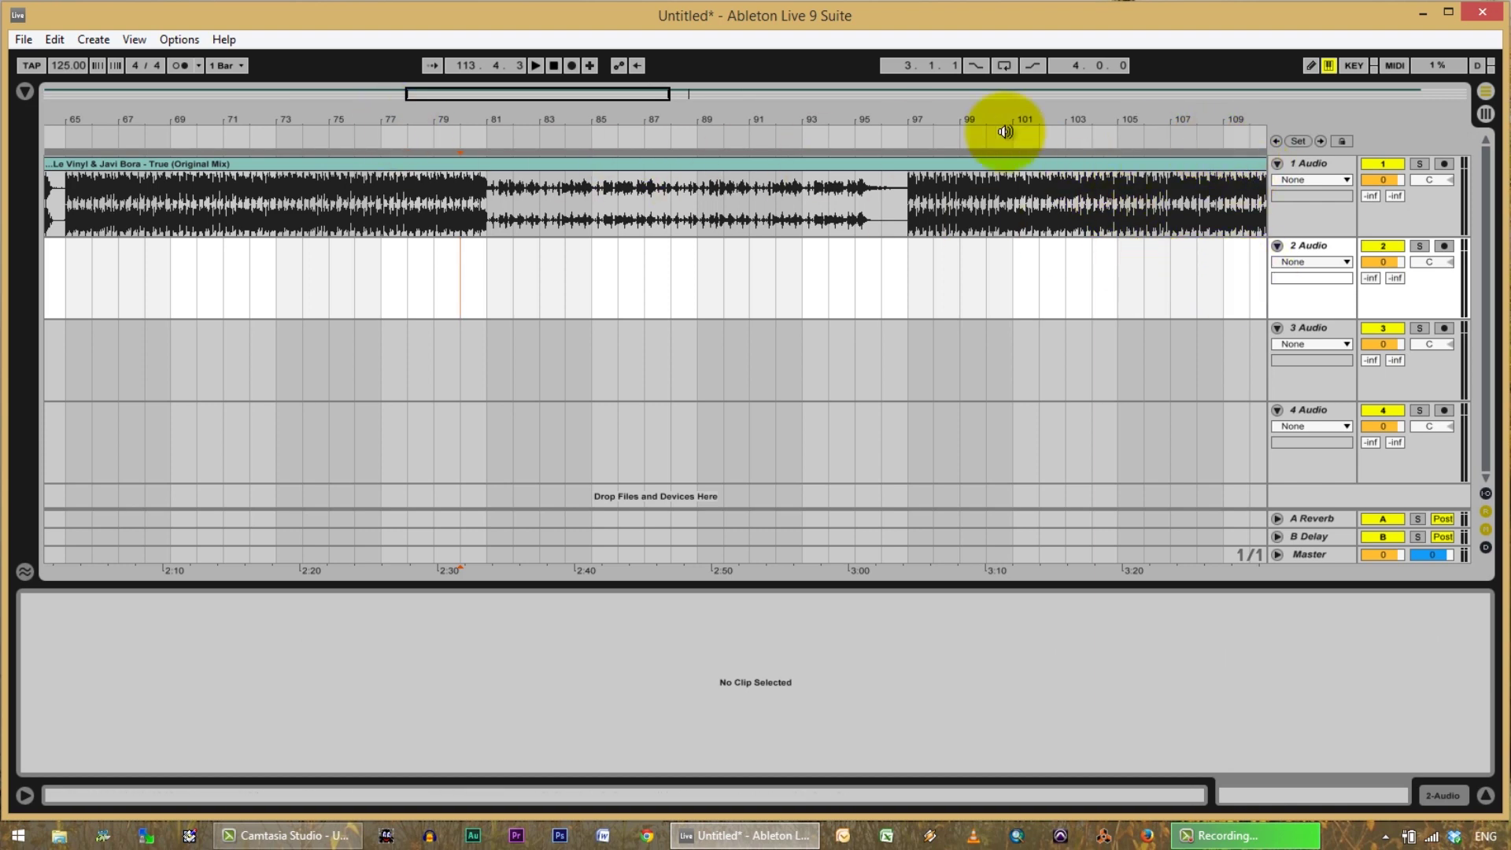
In the Session View, move Pop_Dance01a to slot 4 of 2 Audio and the True clip to slot 1 of 1 Audio.
key("Tab")
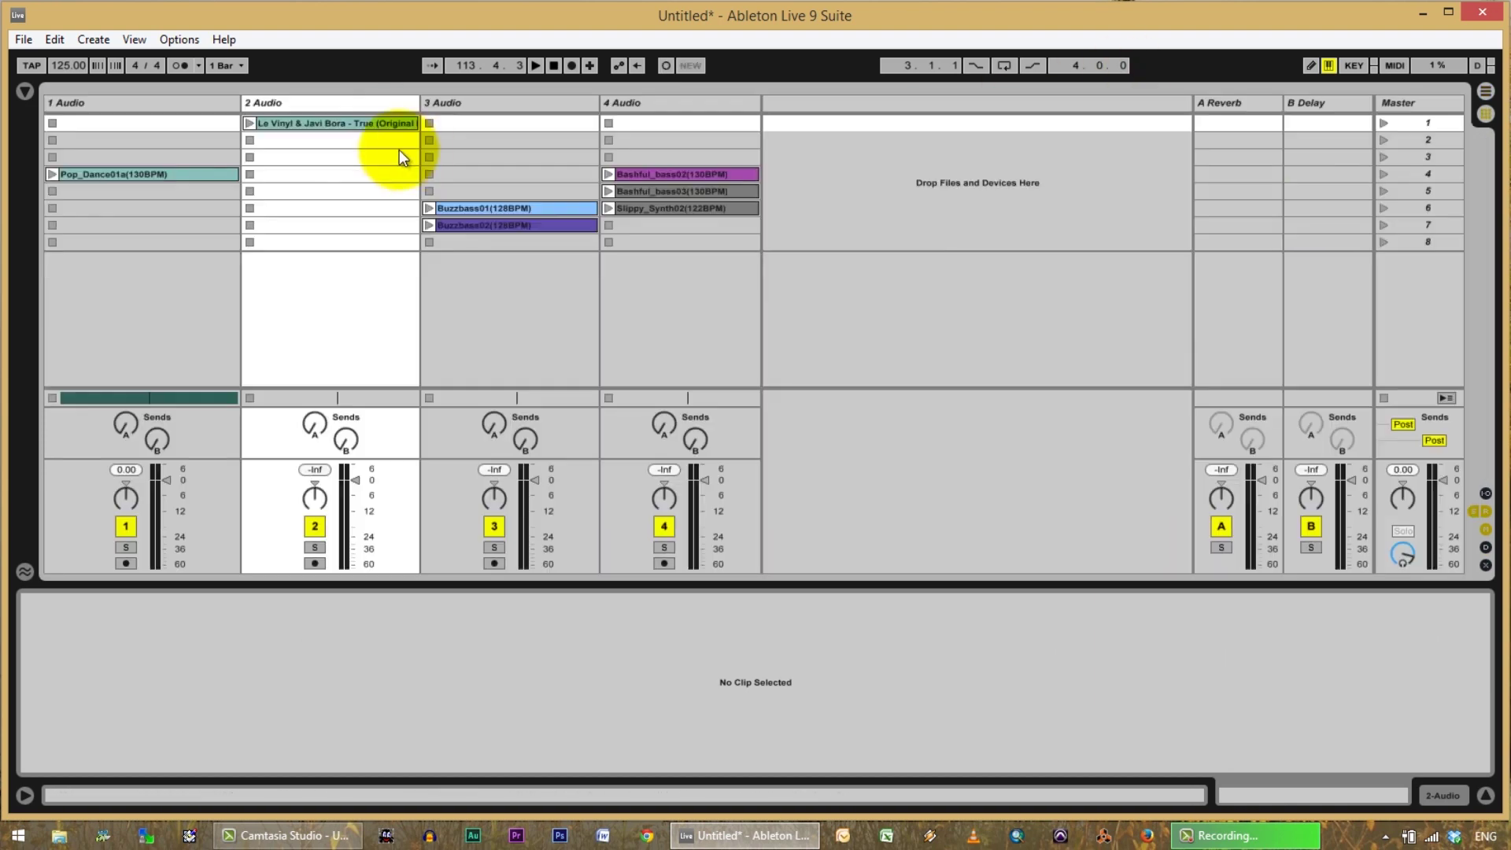
left_click_drag(139, 173, 287, 174)
left_click_drag(333, 118, 187, 124)
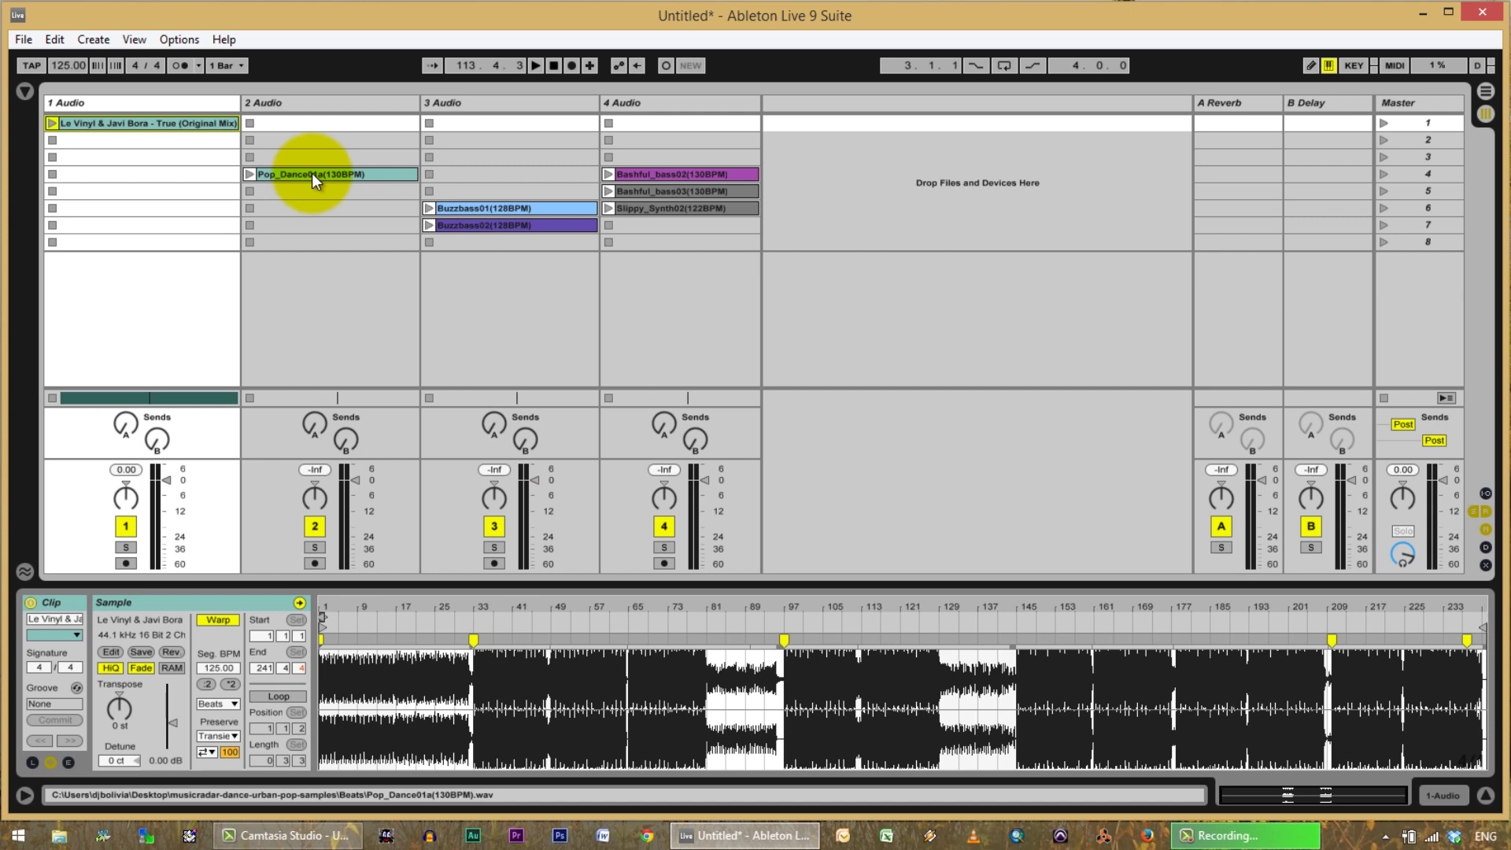
Place the Pop_Dance01a clip from the Session View onto 2 Audio in the arrangement, starting at bar 81.
left_click(312, 173)
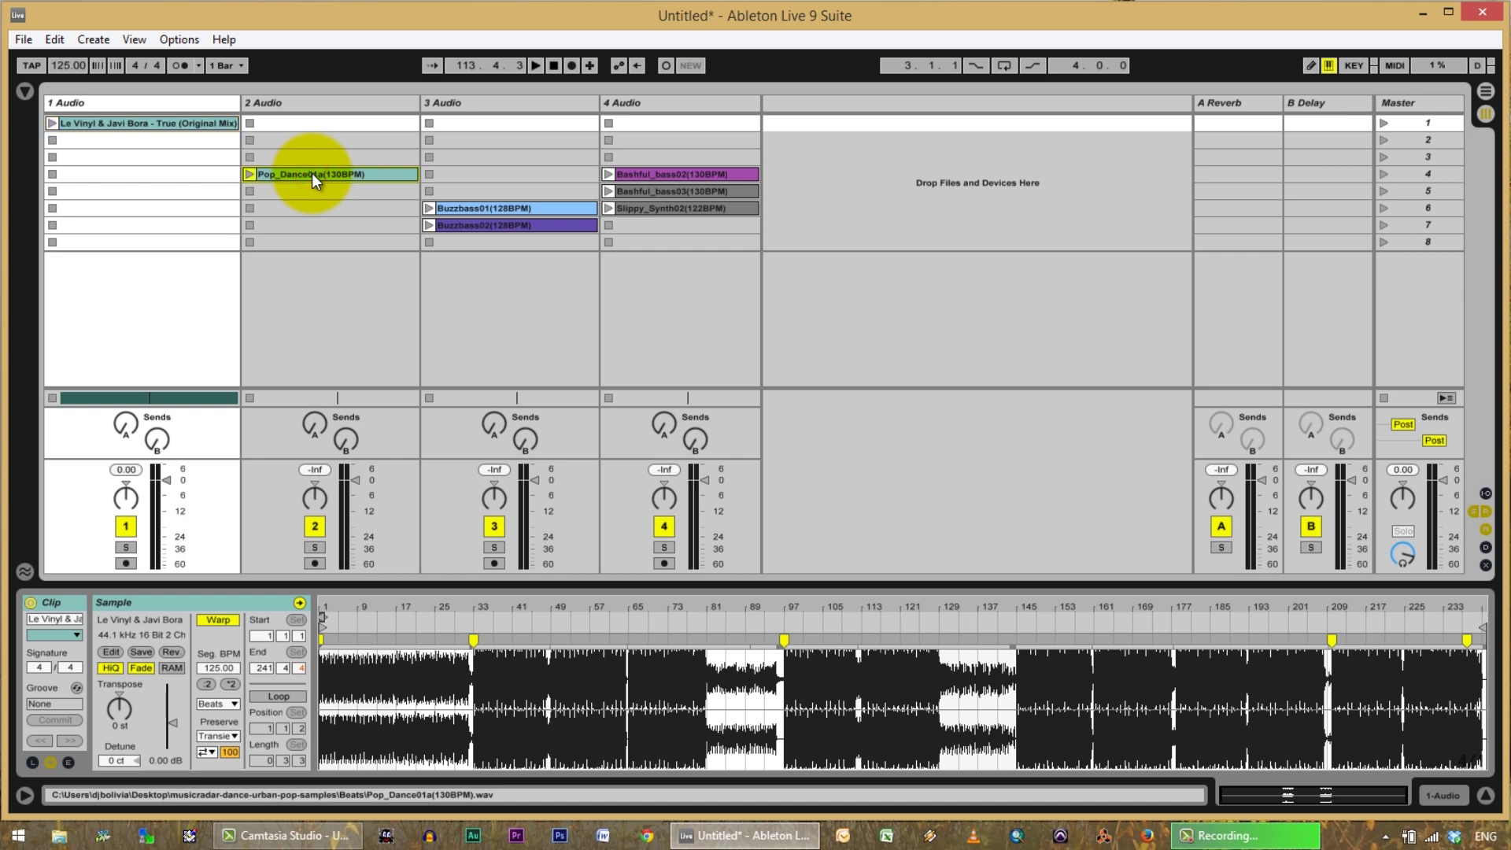
key("Tab")
left_click_drag(312, 174, 497, 268)
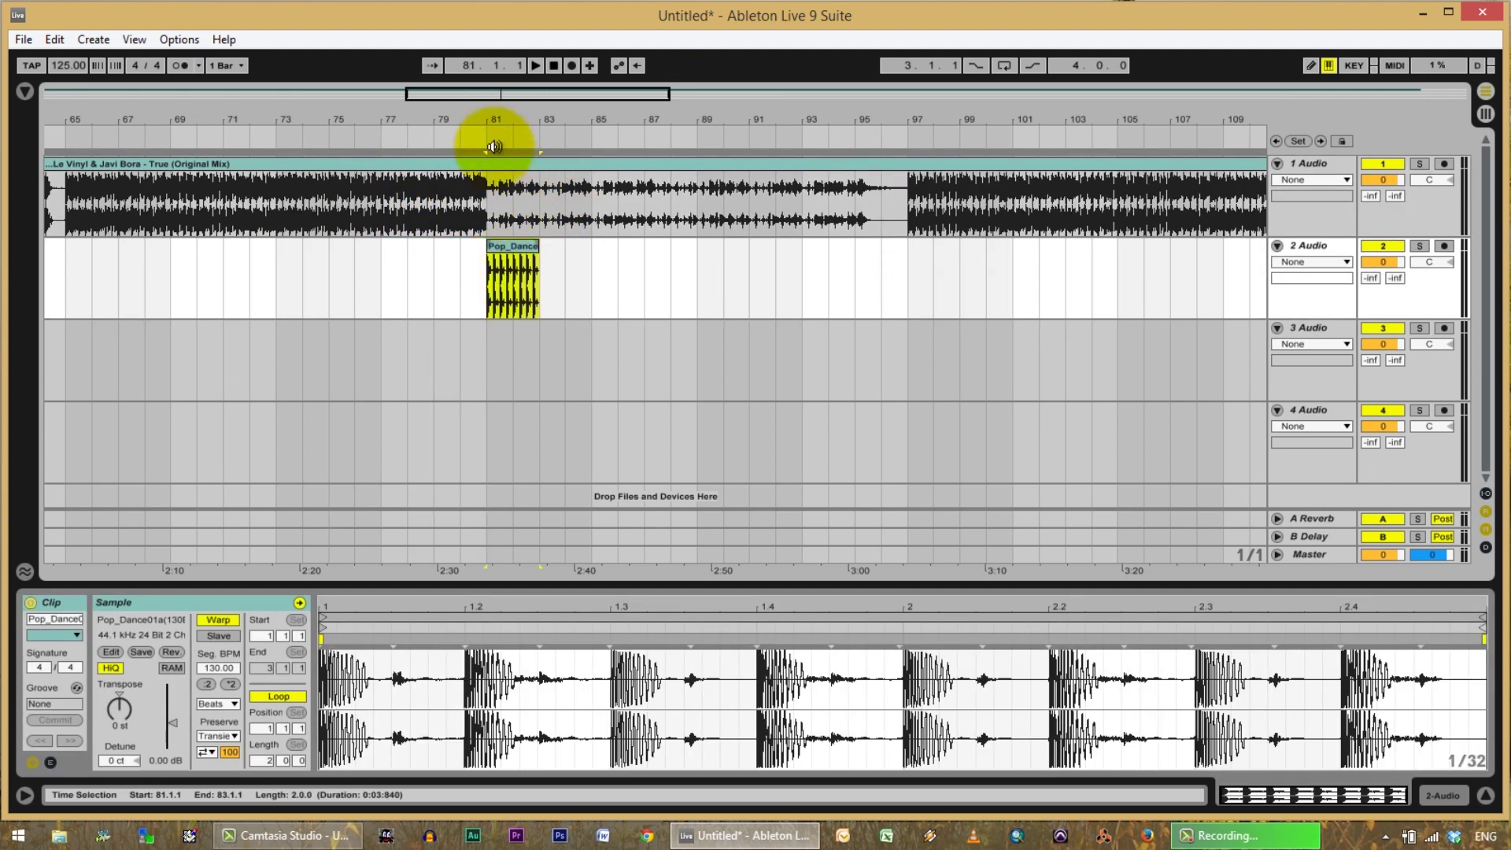
Try the Pop_Dance01a clip at bar 88 during playback, stop, and move it back to bar 81.
left_click(432, 135)
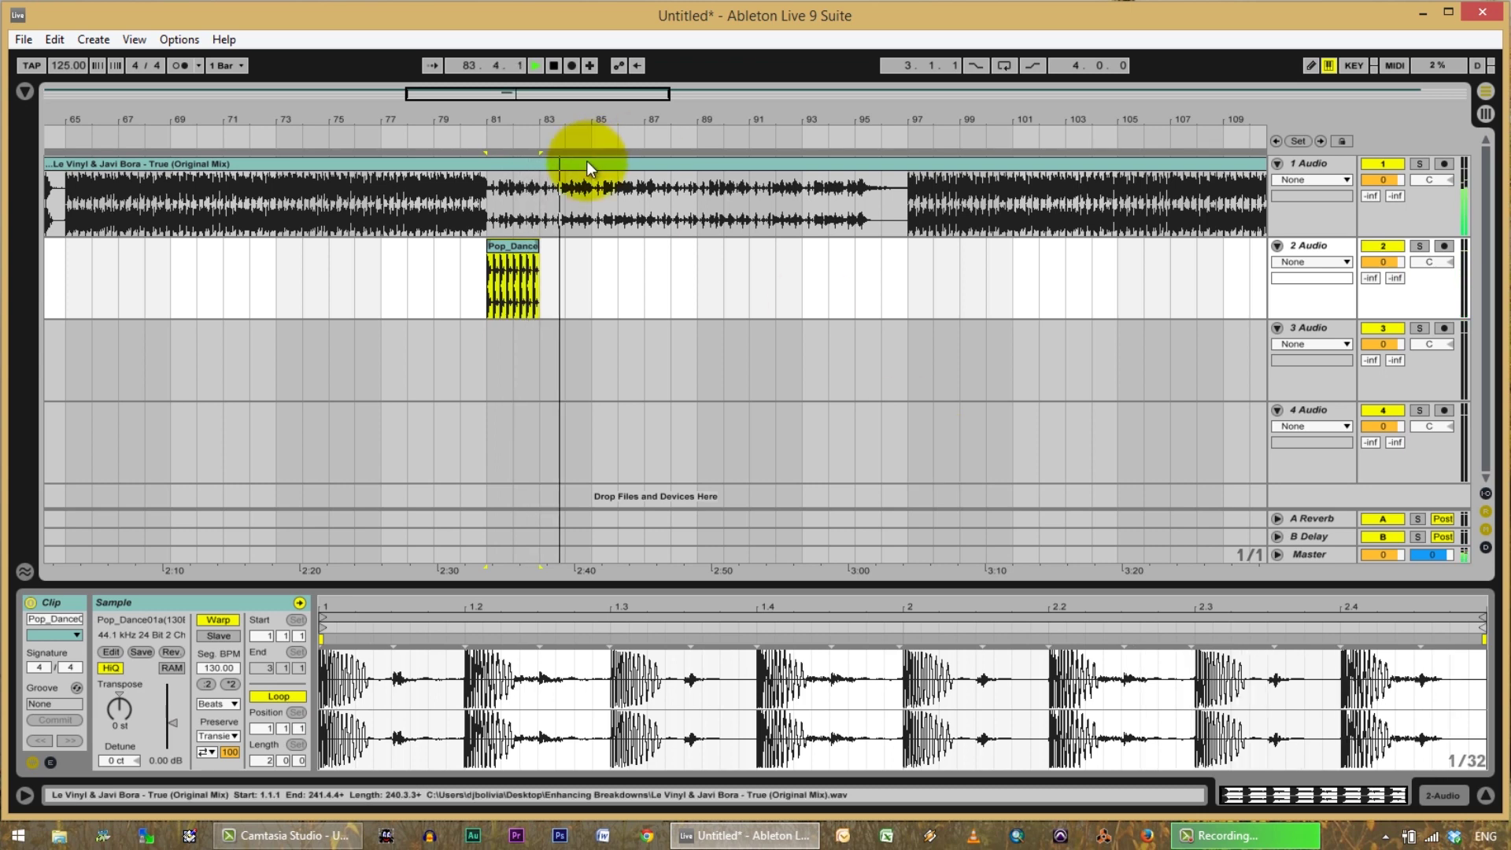
left_click_drag(525, 233, 710, 236)
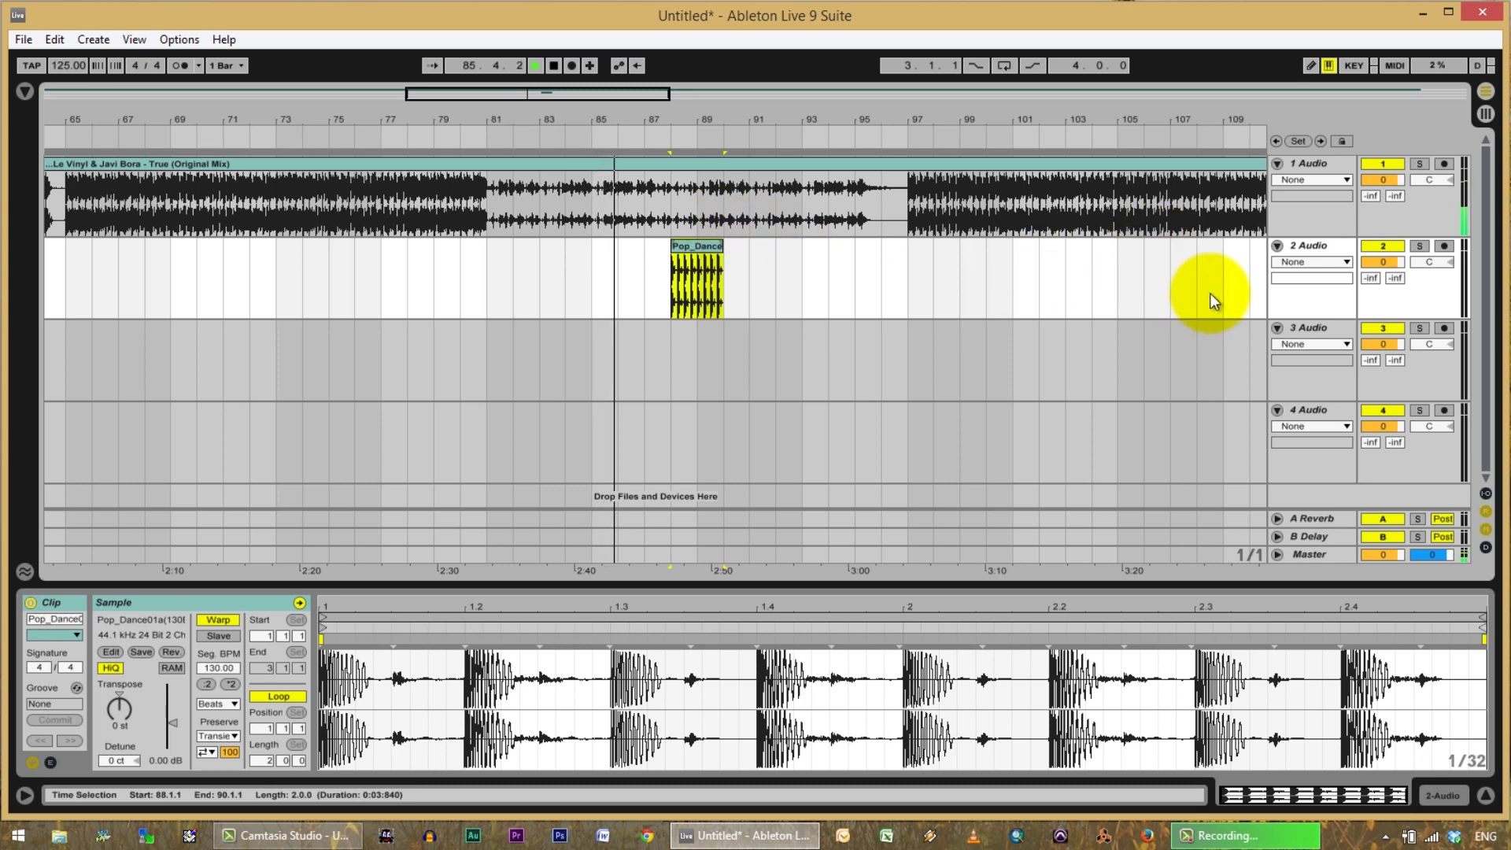
left_click(694, 245)
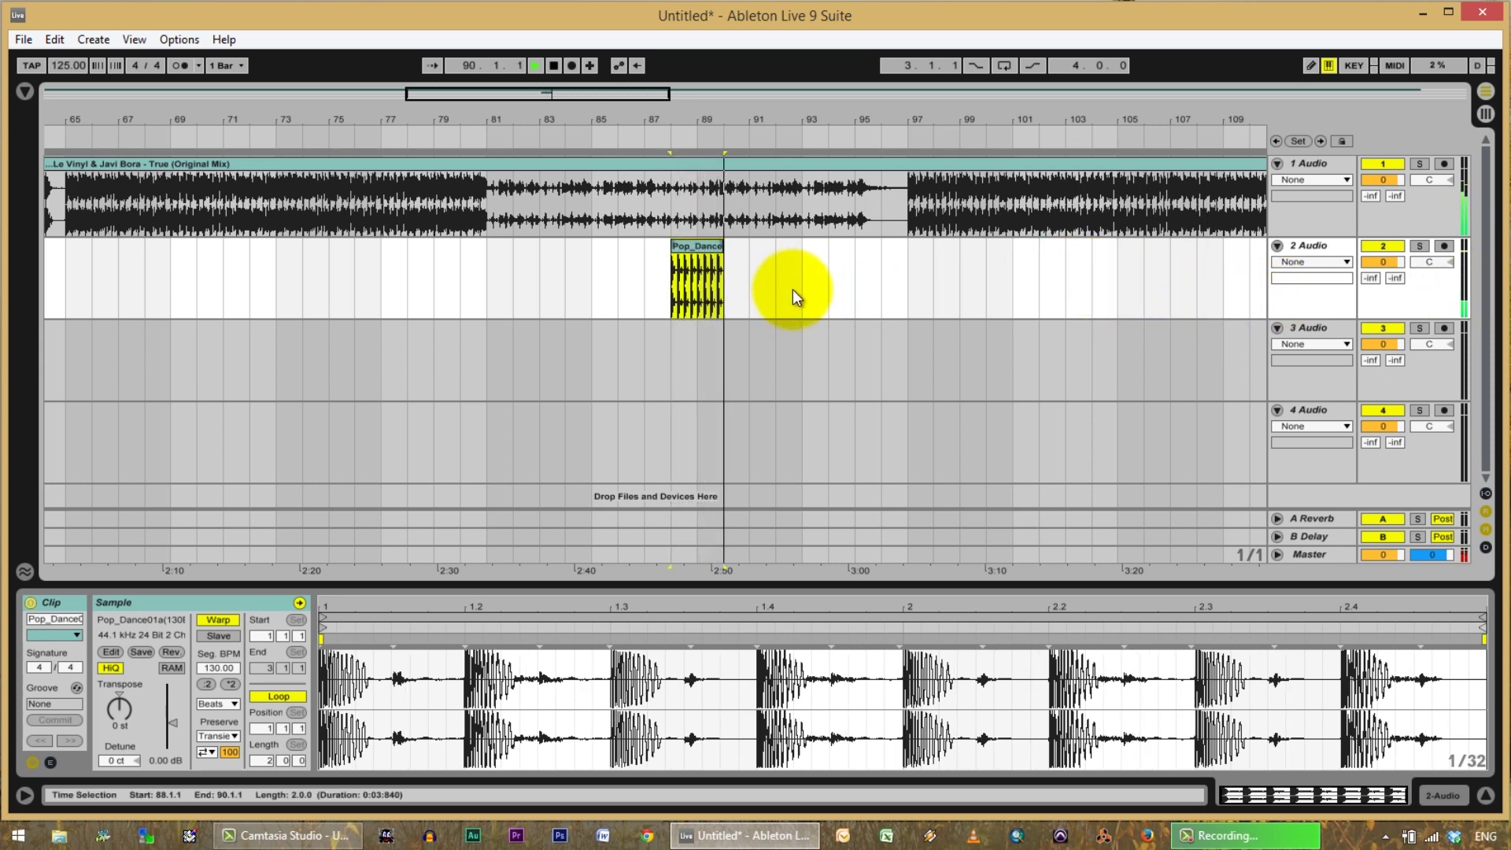
key("space")
left_click(704, 245)
left_click_drag(704, 244, 524, 286)
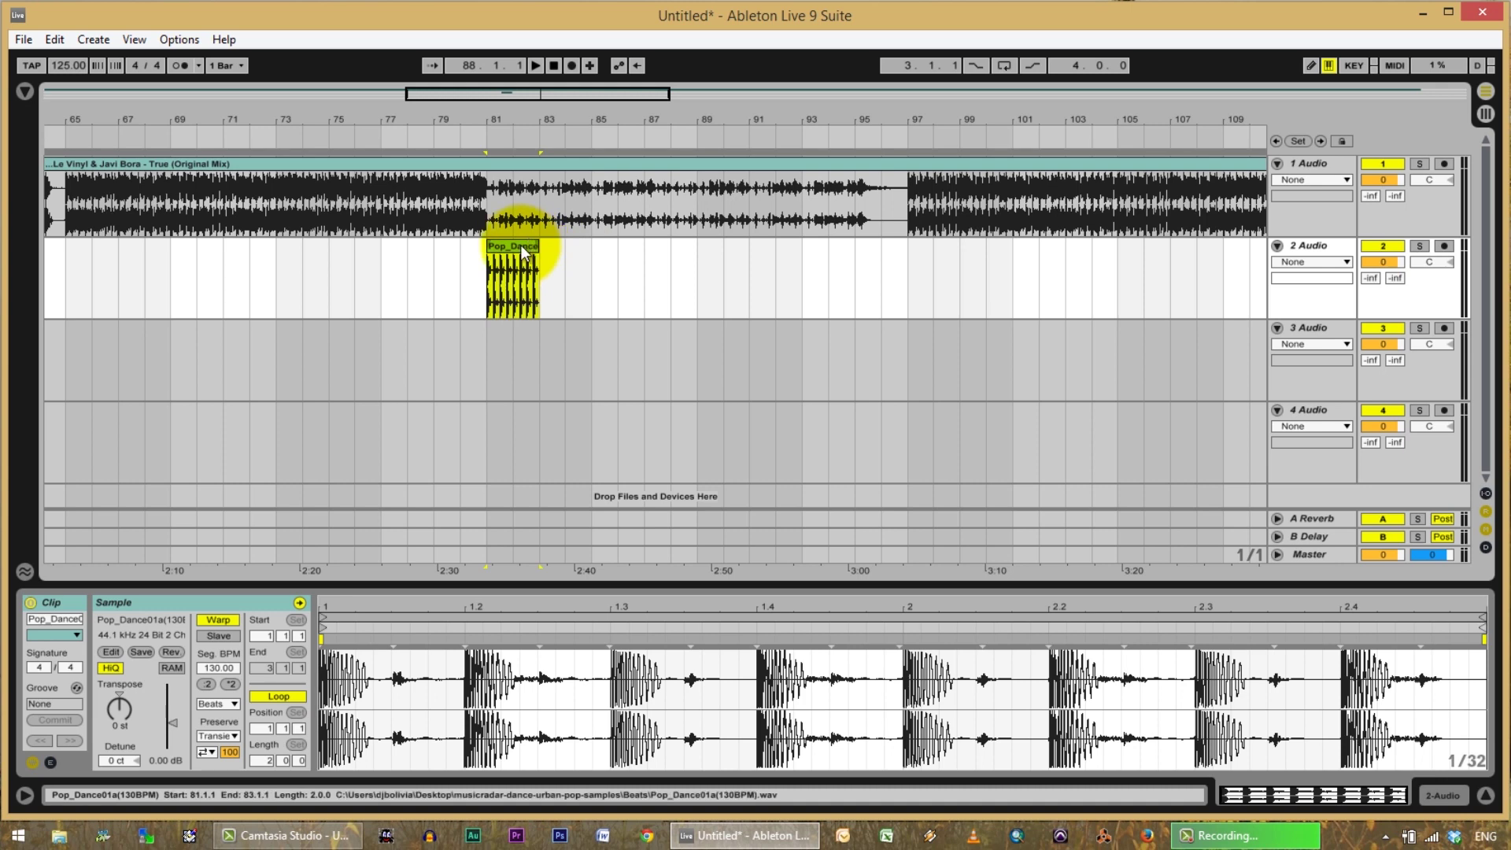
Try a second copy of Pop_Dance01a from the Session View at bar 83 of 2 Audio and delete it.
key("Tab")
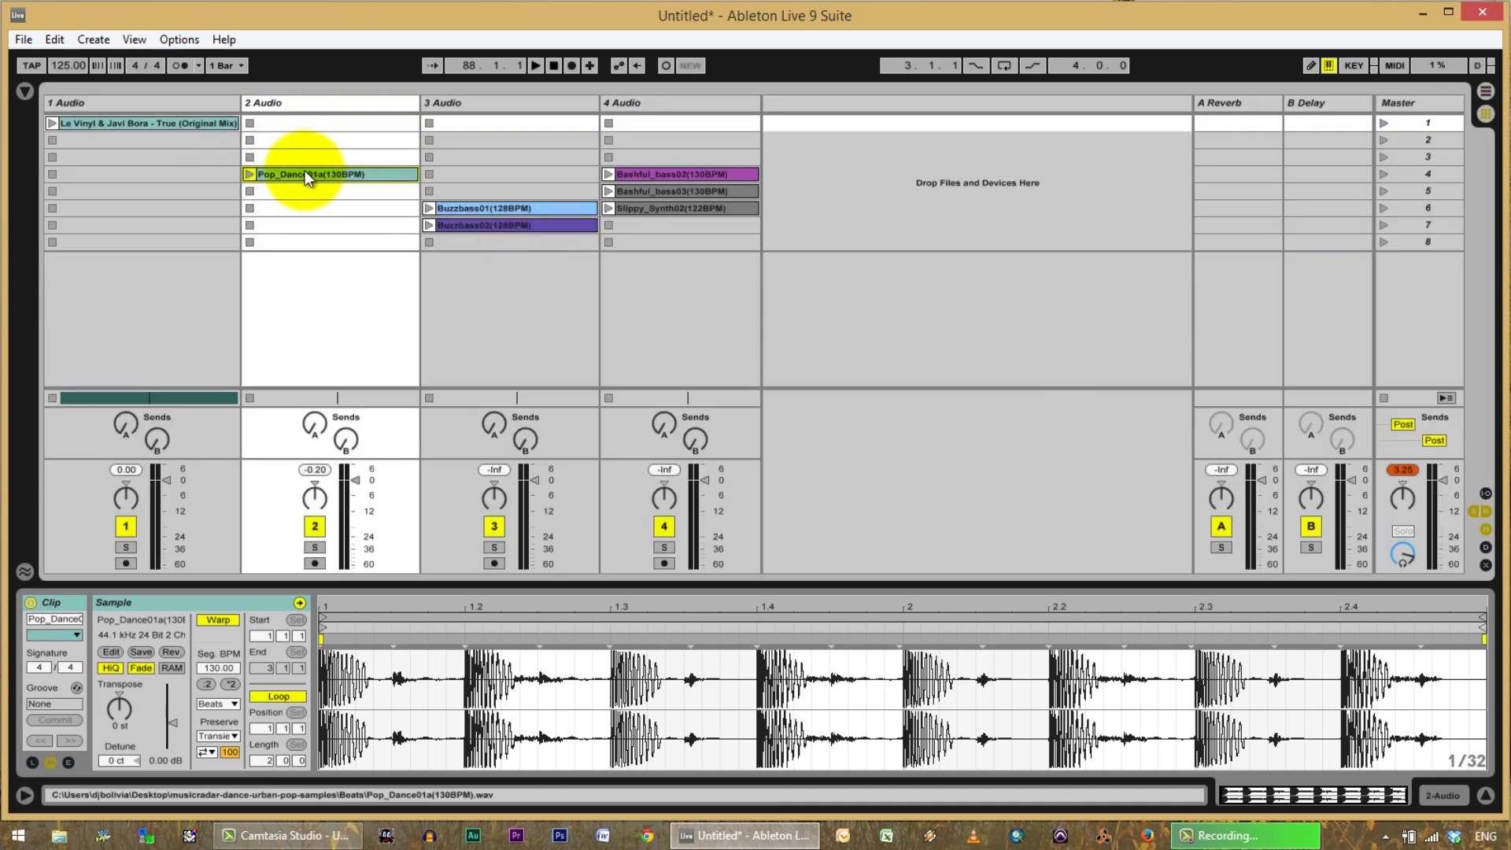
left_click_drag(303, 172, 575, 248)
key("Tab")
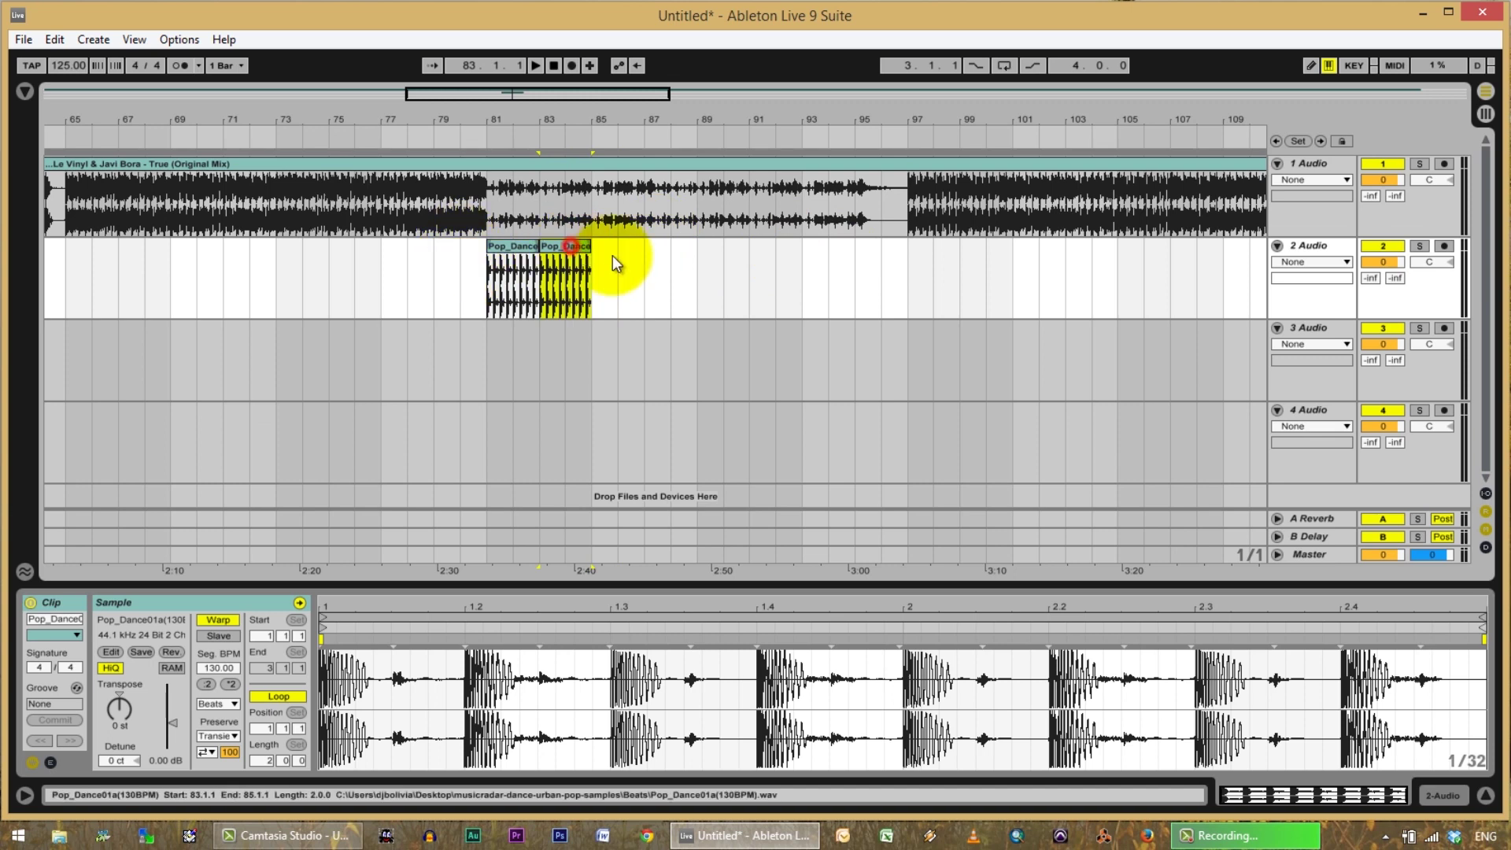
key("Delete")
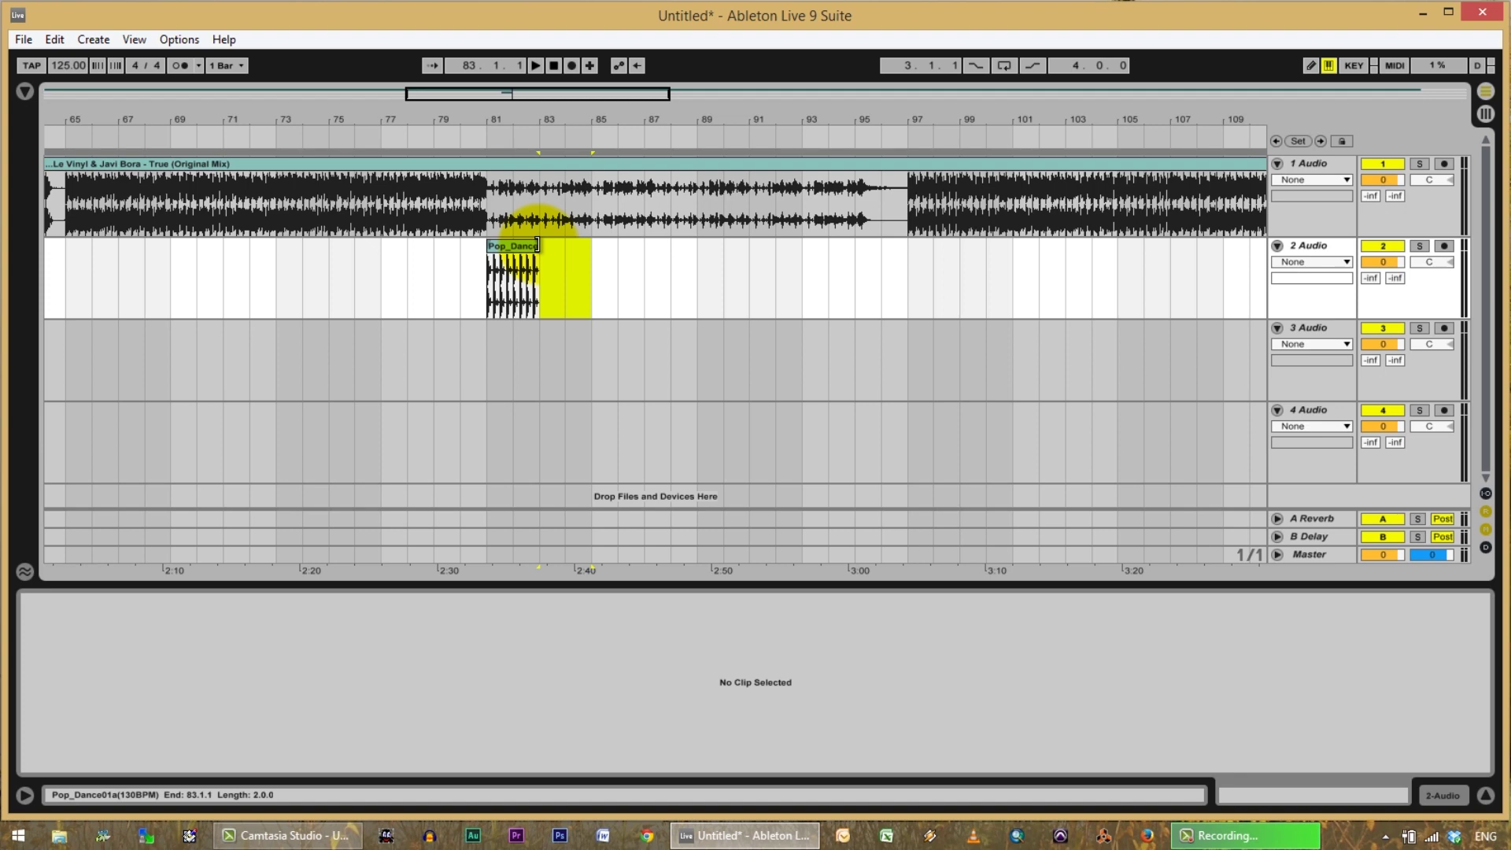
Extend the looped Pop_Dance01a clip to bar 97 and play back the start and end of the breakdown.
left_click(536, 246)
left_click_drag(538, 246, 903, 247)
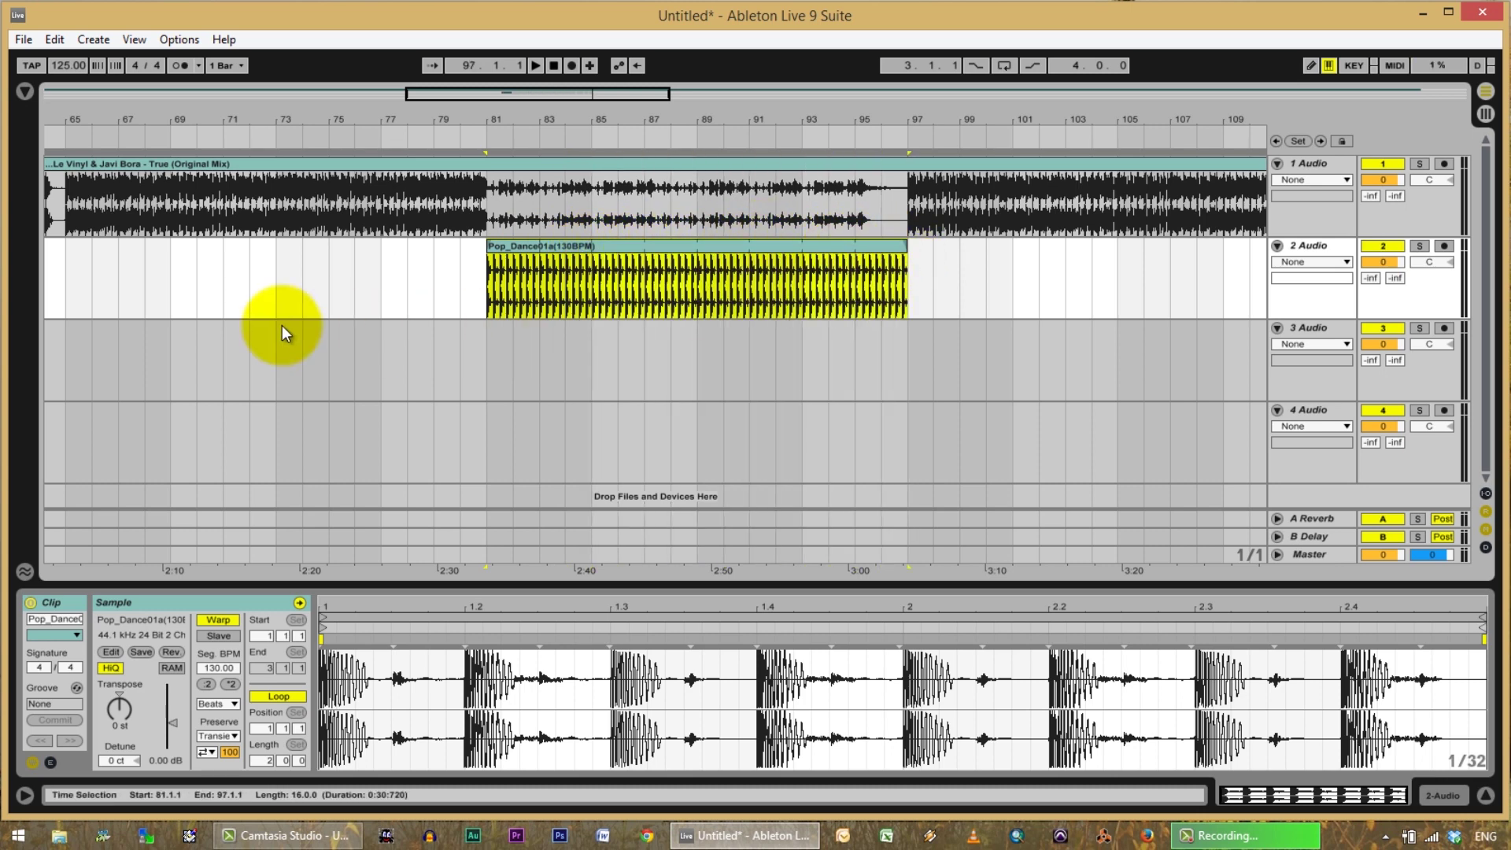
left_click(473, 136)
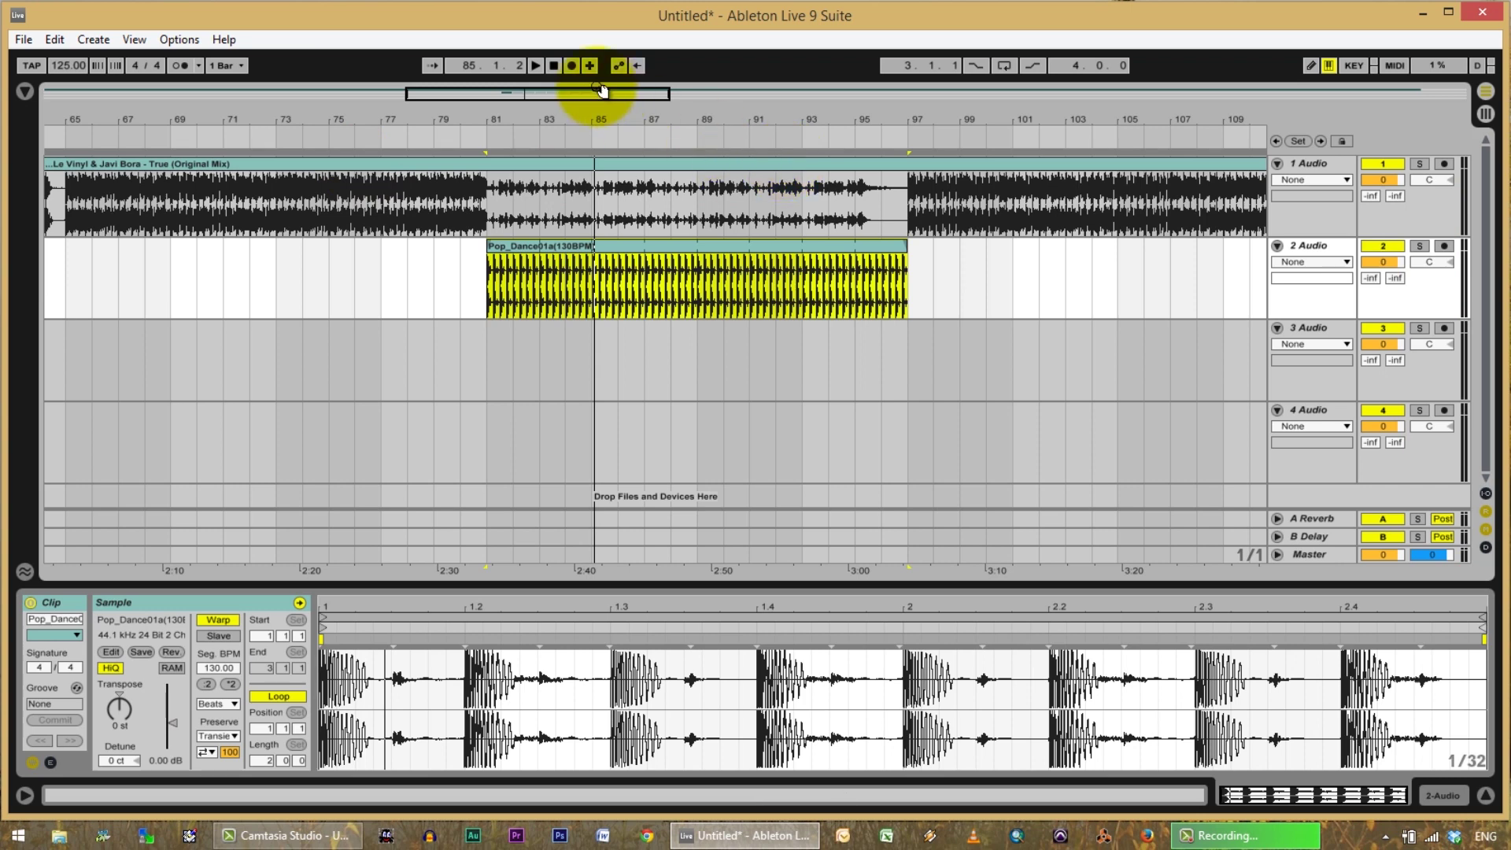
left_click(852, 135)
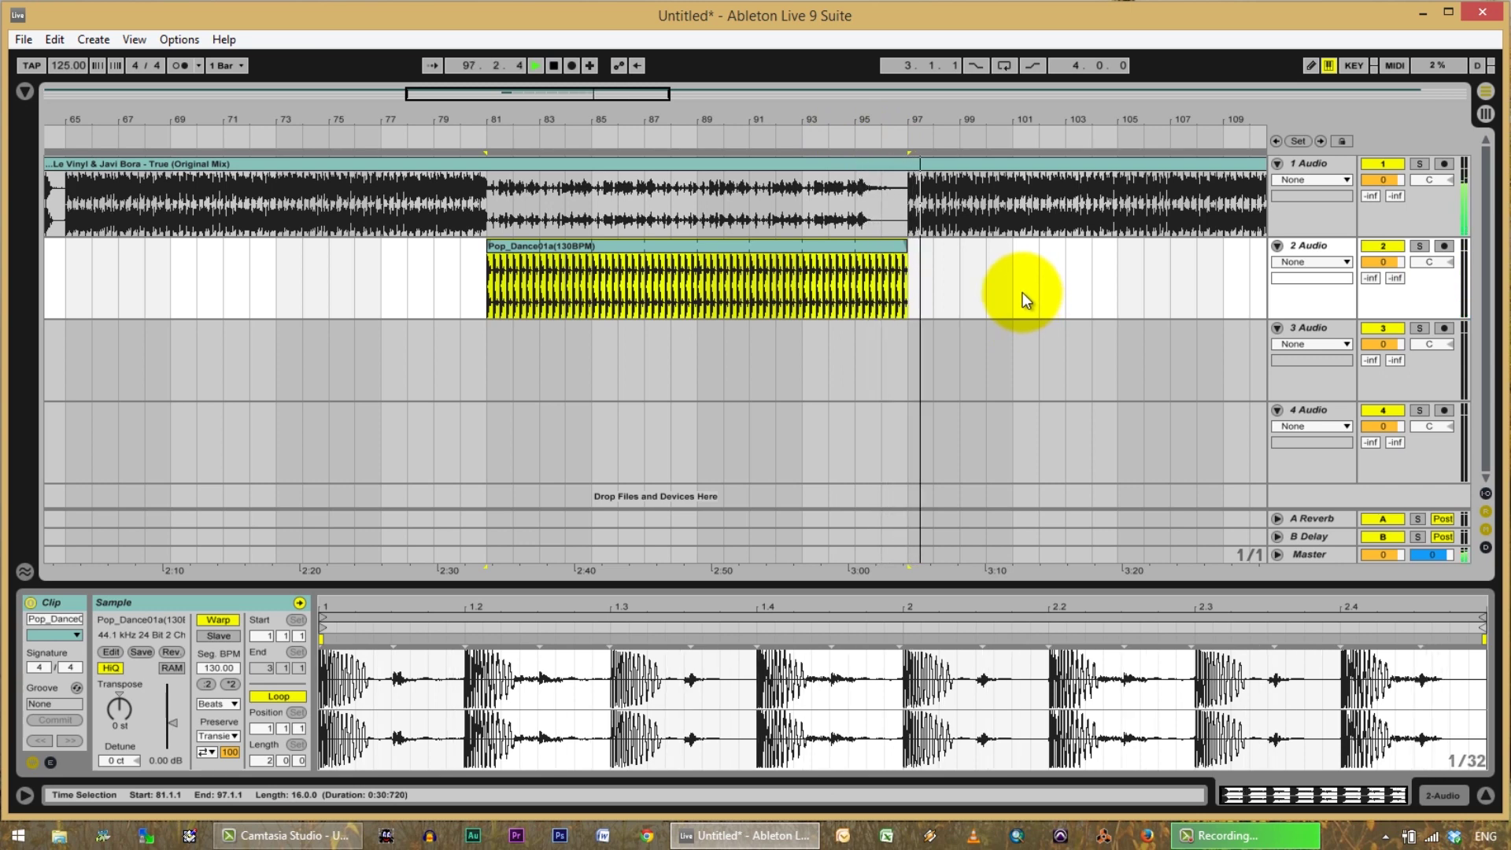
key("space")
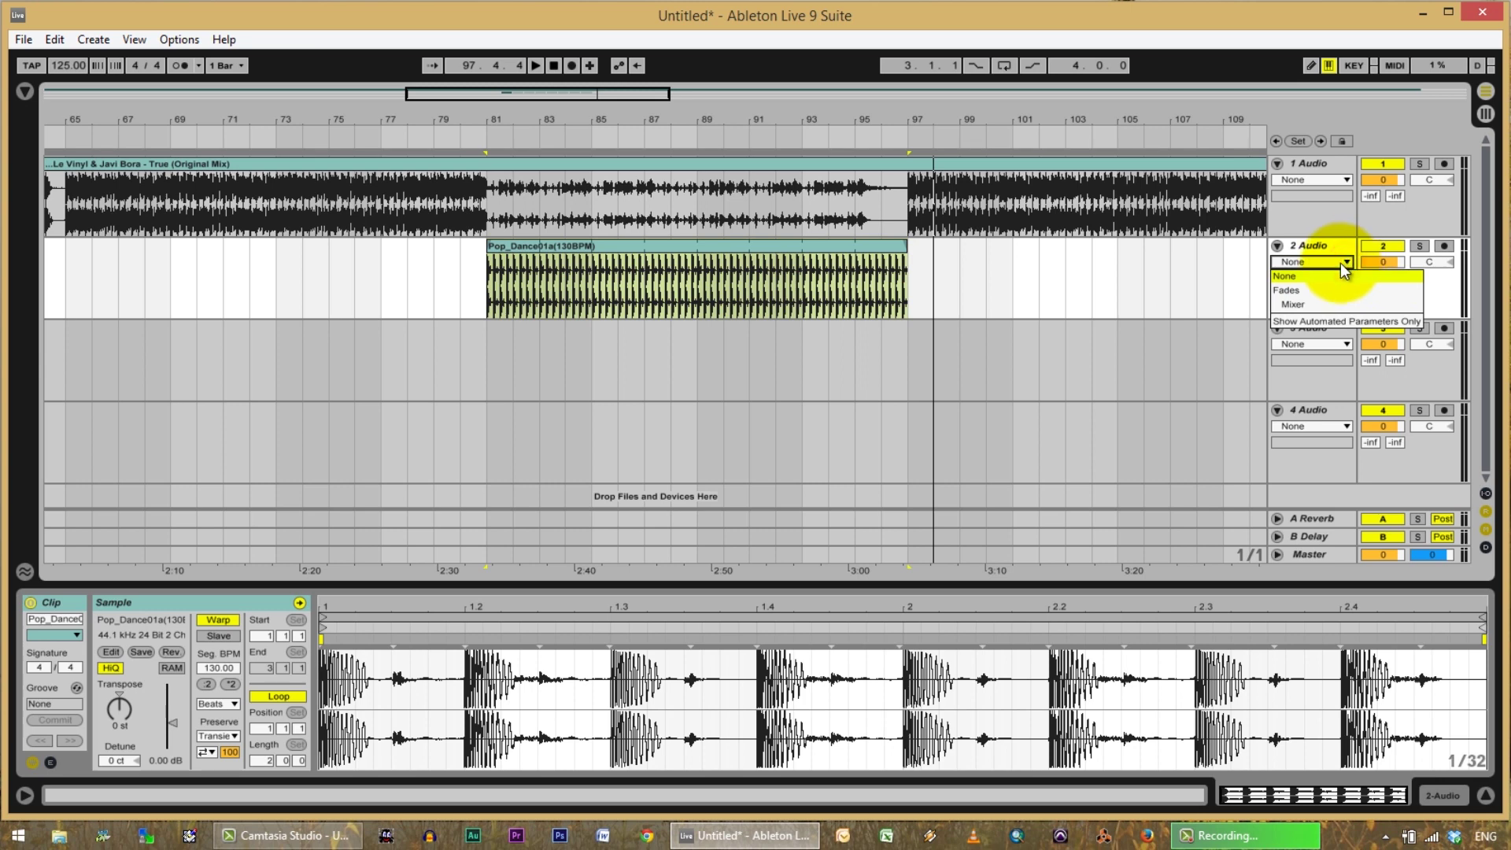
Automate the Track Volume of 2 Audio to fade the beat in over bars 77 to 81 and out over bars 97 to 101.
left_click(1294, 304)
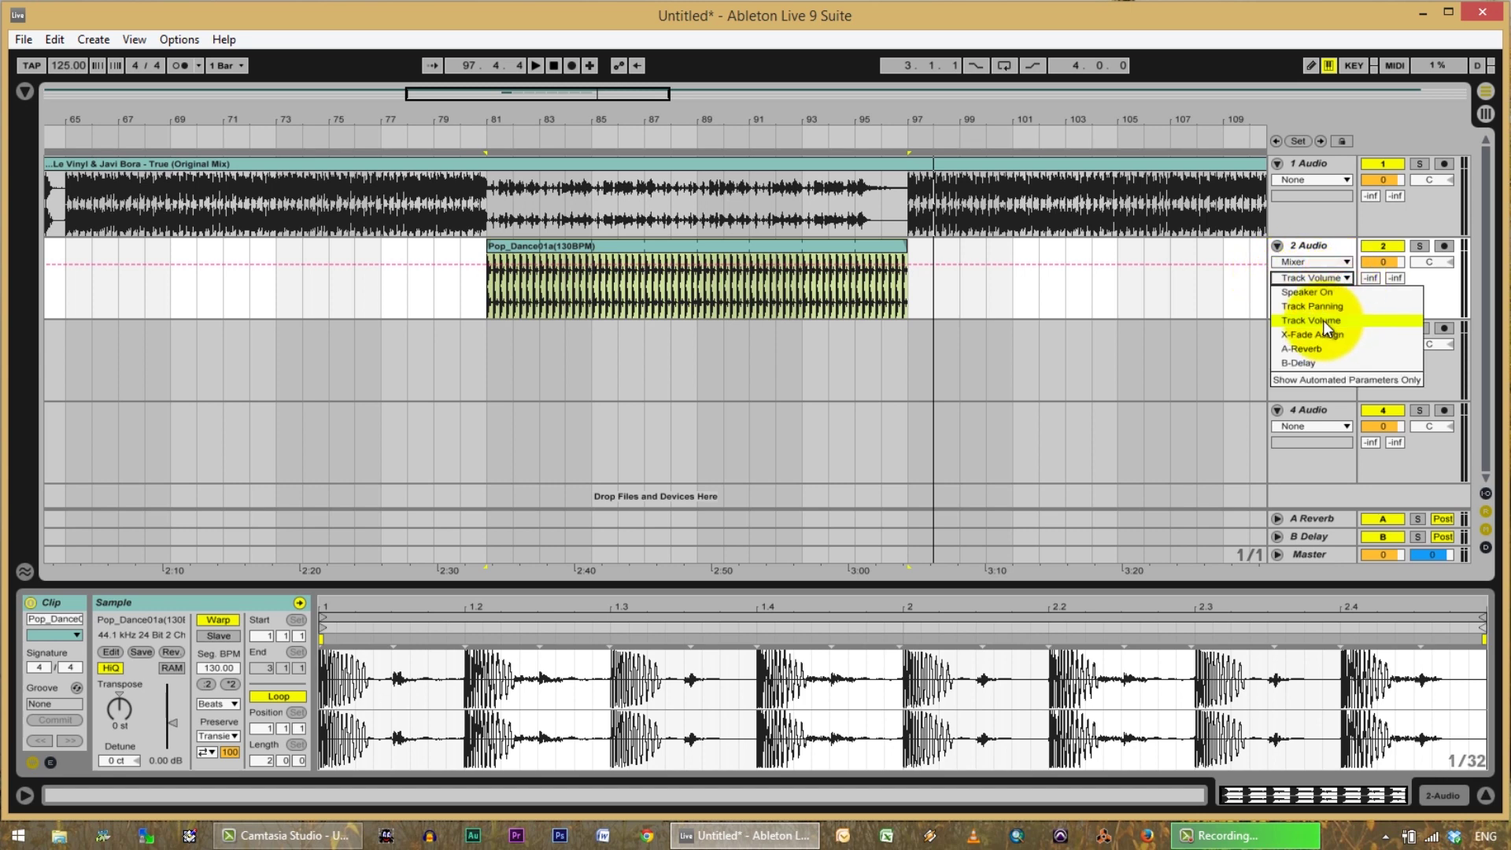
left_click(1324, 319)
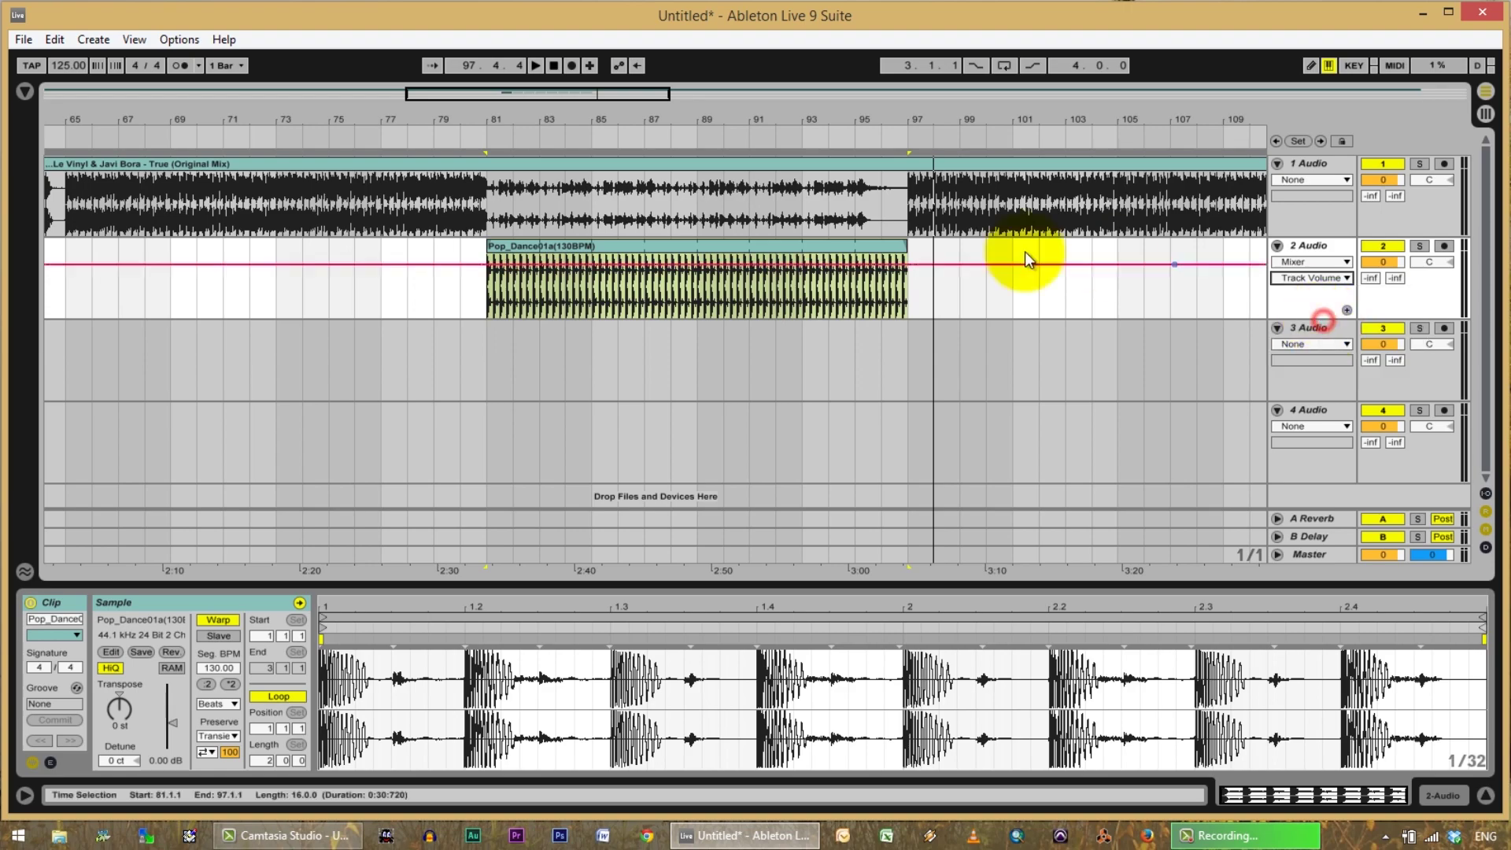
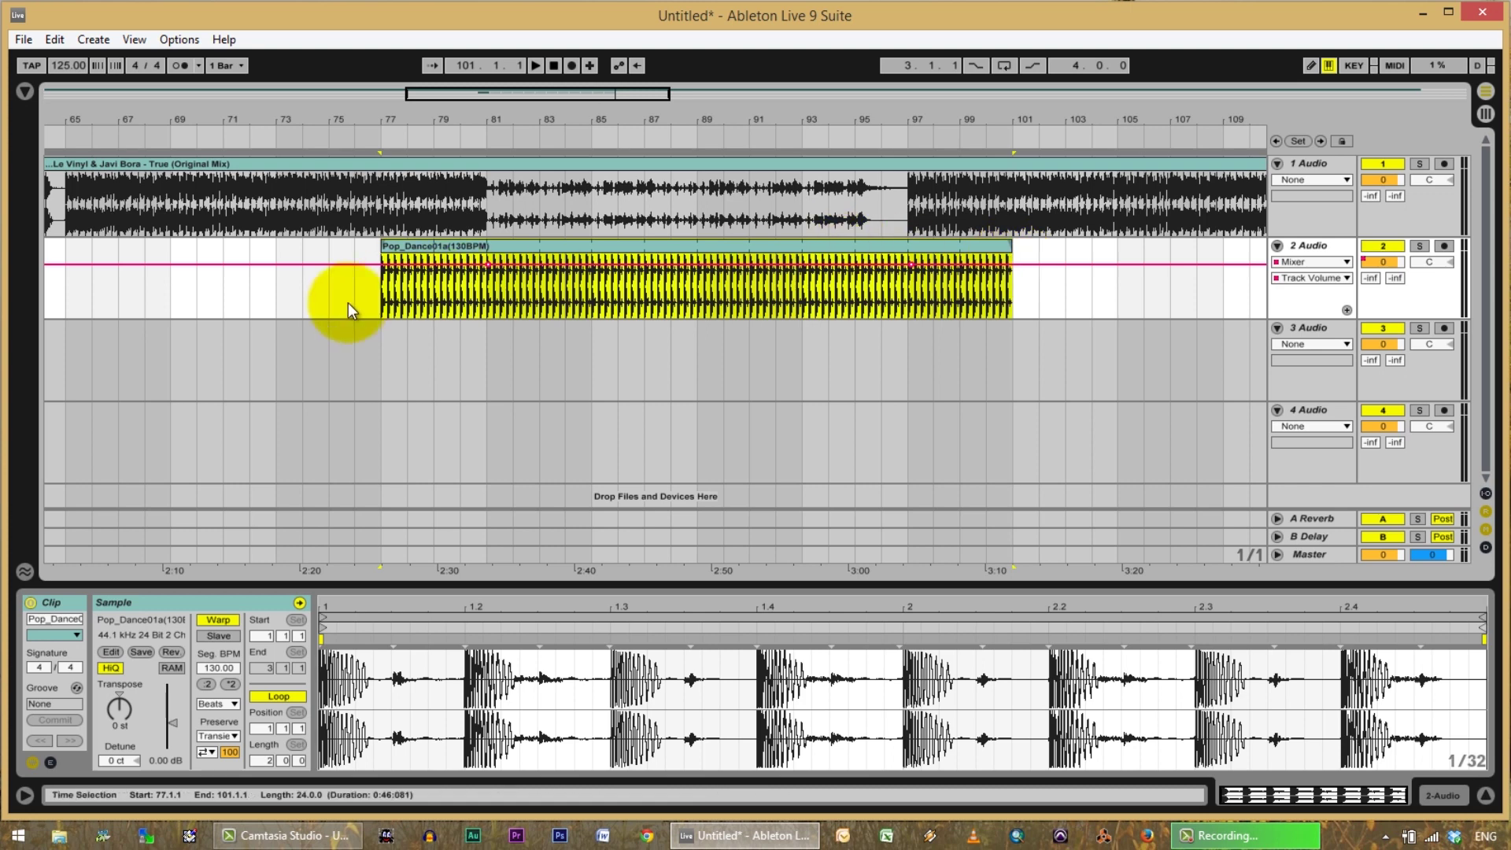
left_click_drag(382, 265, 382, 307)
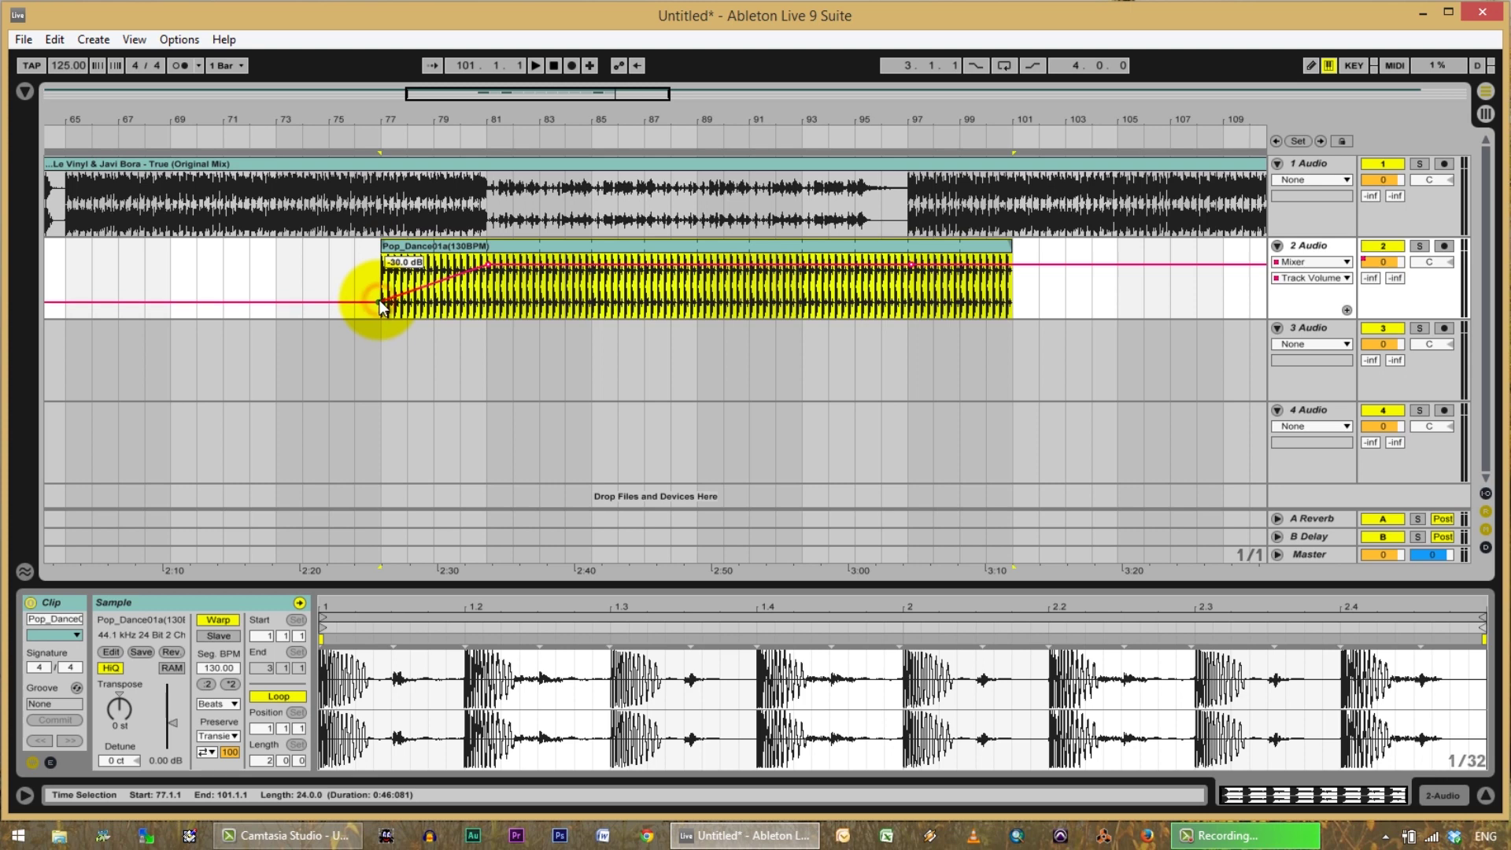
left_click_drag(1014, 265, 1014, 318)
left_click(444, 270)
left_click_drag(380, 307, 379, 317)
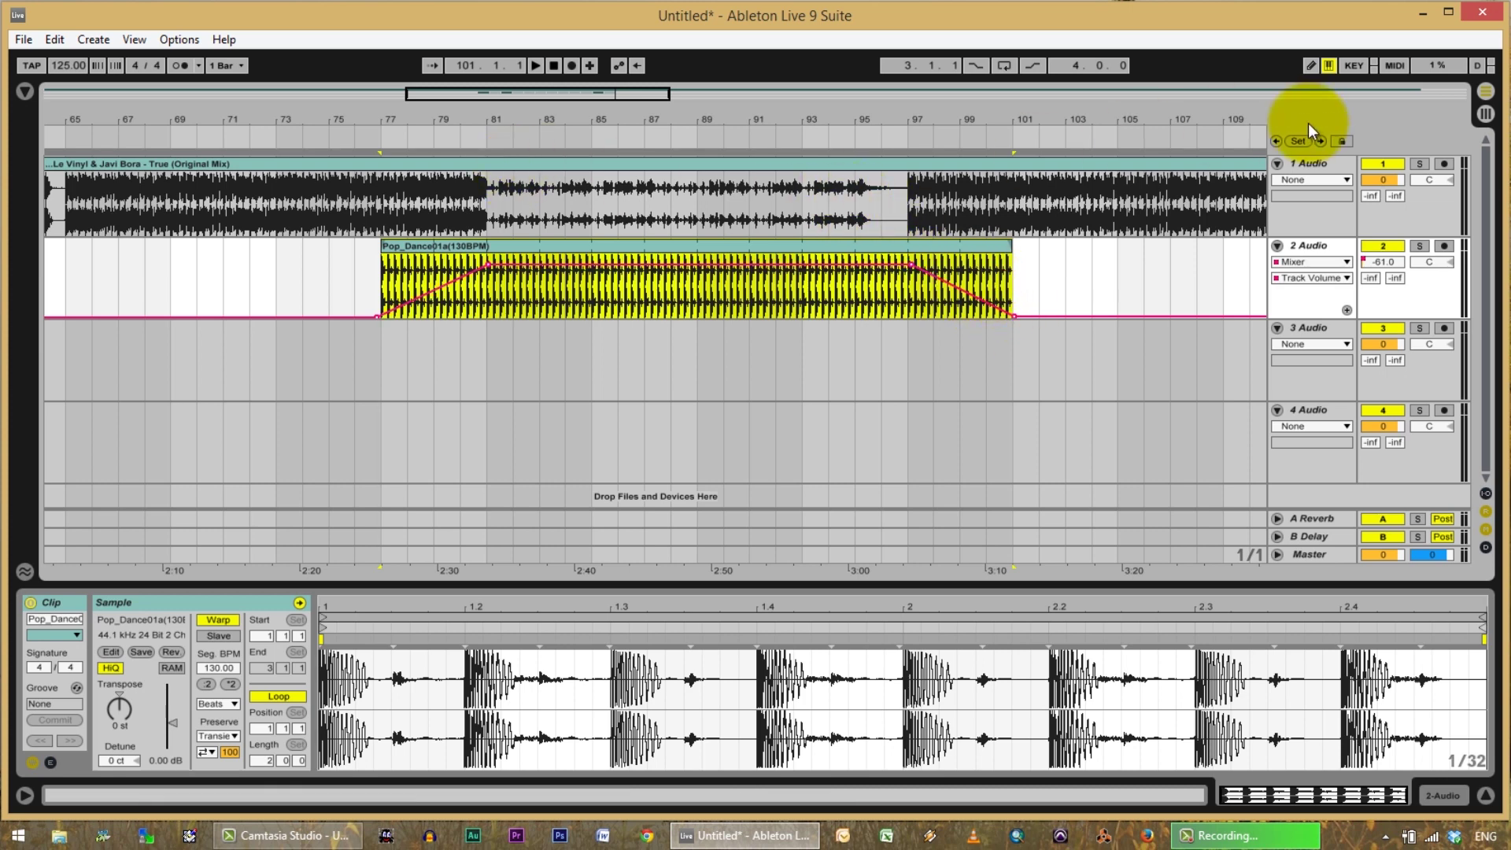
Show the Mixer's Track Volume automation on 1 Audio and add a breakpoint on its line at about bar 106.
left_click(1347, 179)
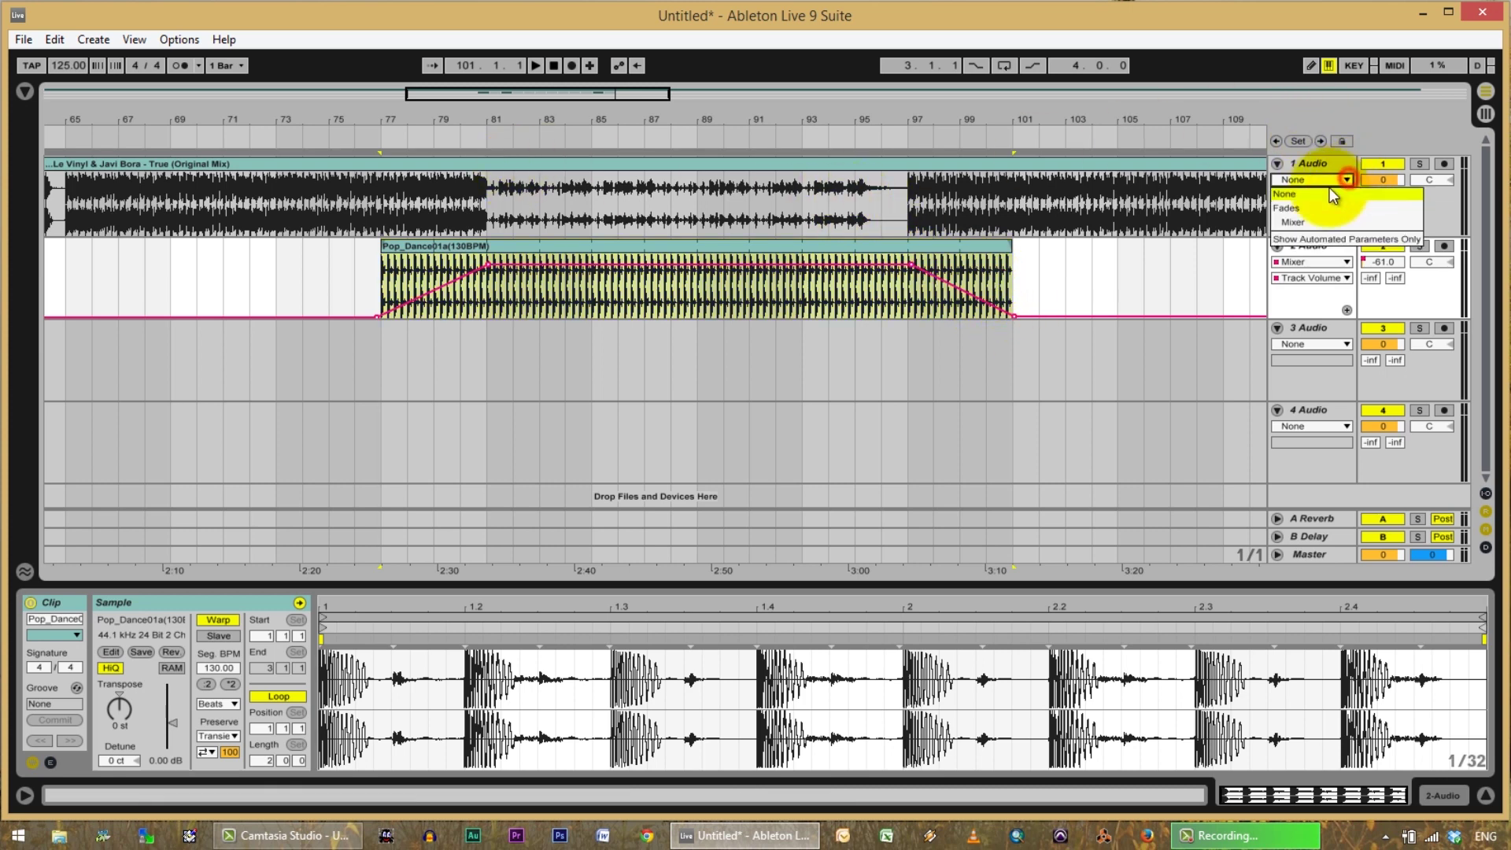
left_click(1302, 224)
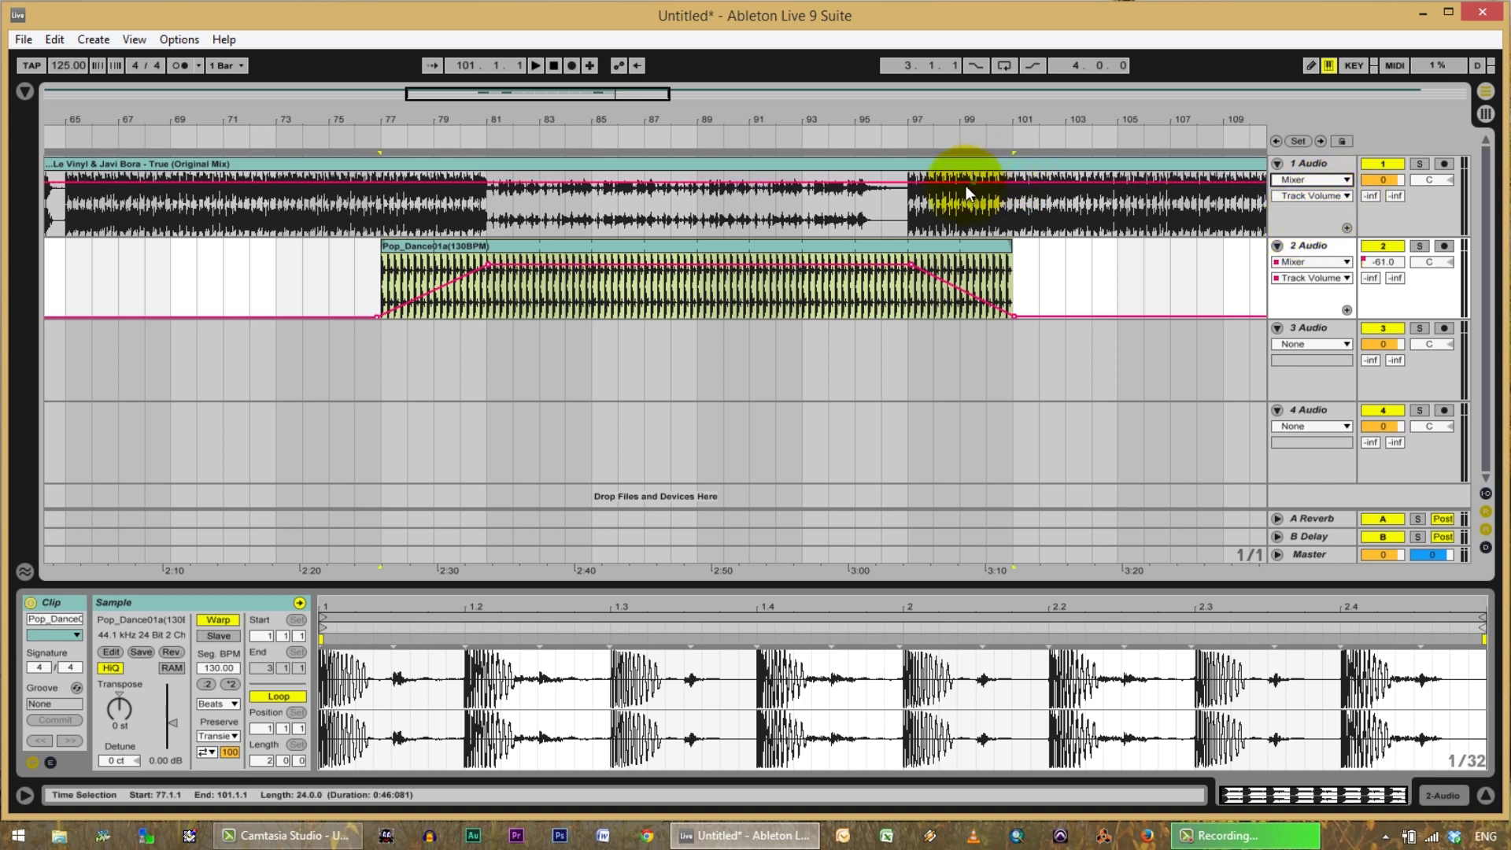
left_click(1157, 183)
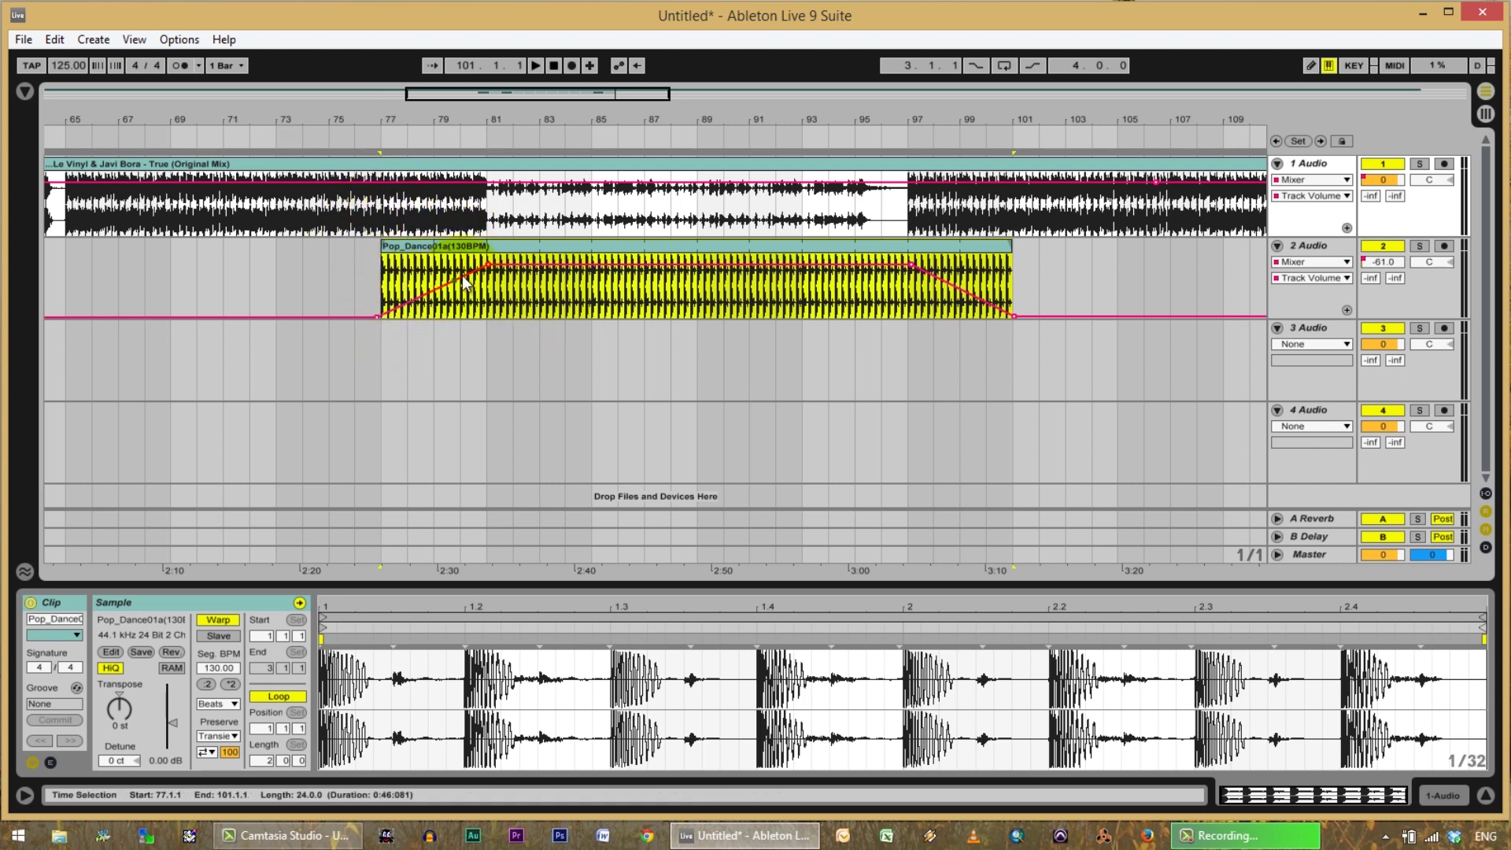
Play the arrangement from just before the beat's fade-in and from just before its fade-out.
left_click(362, 137)
left_click(323, 665)
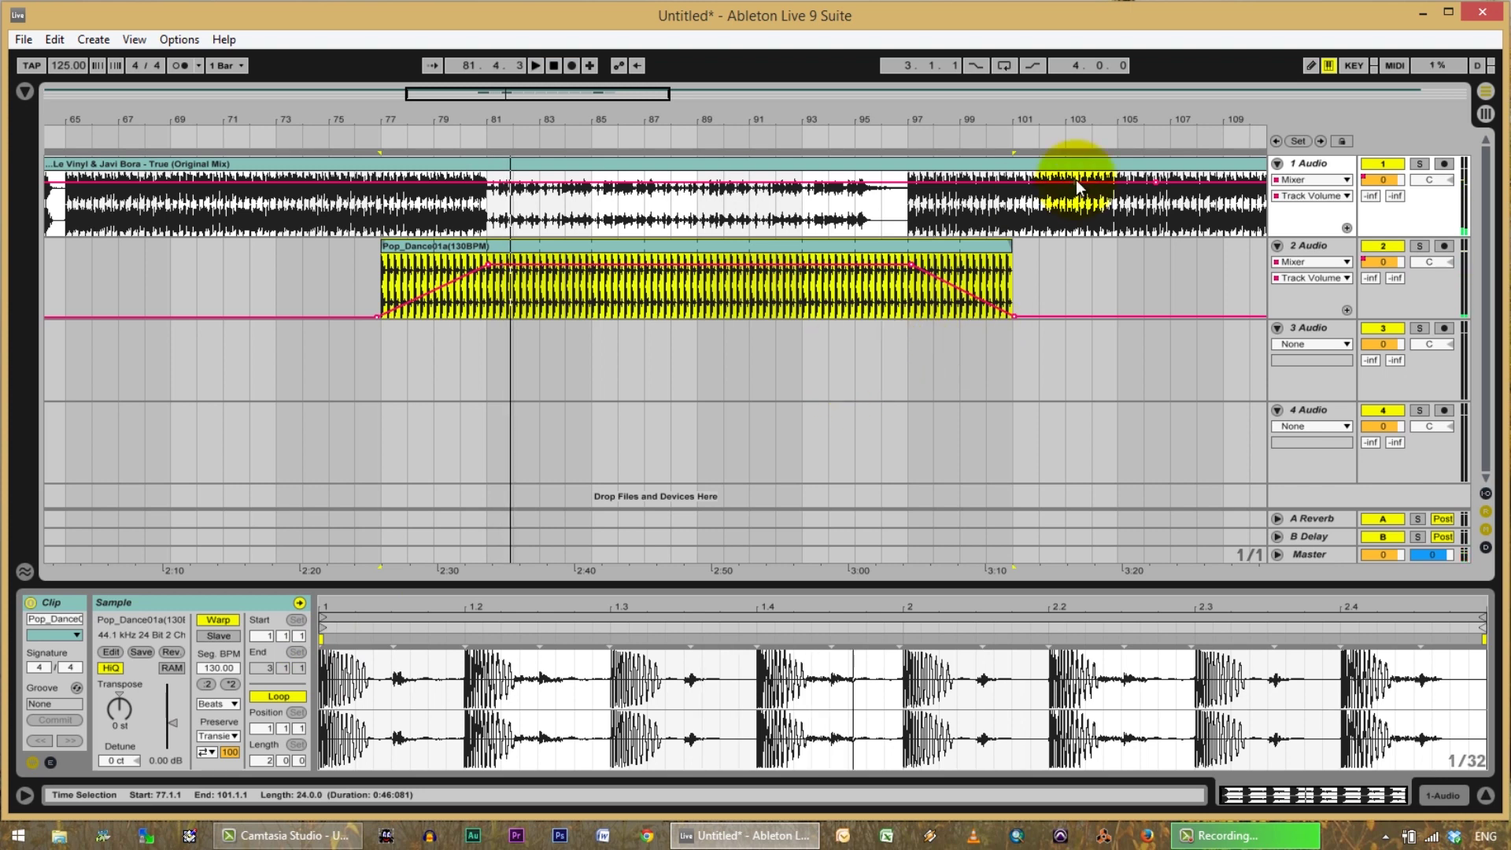
left_click(831, 140)
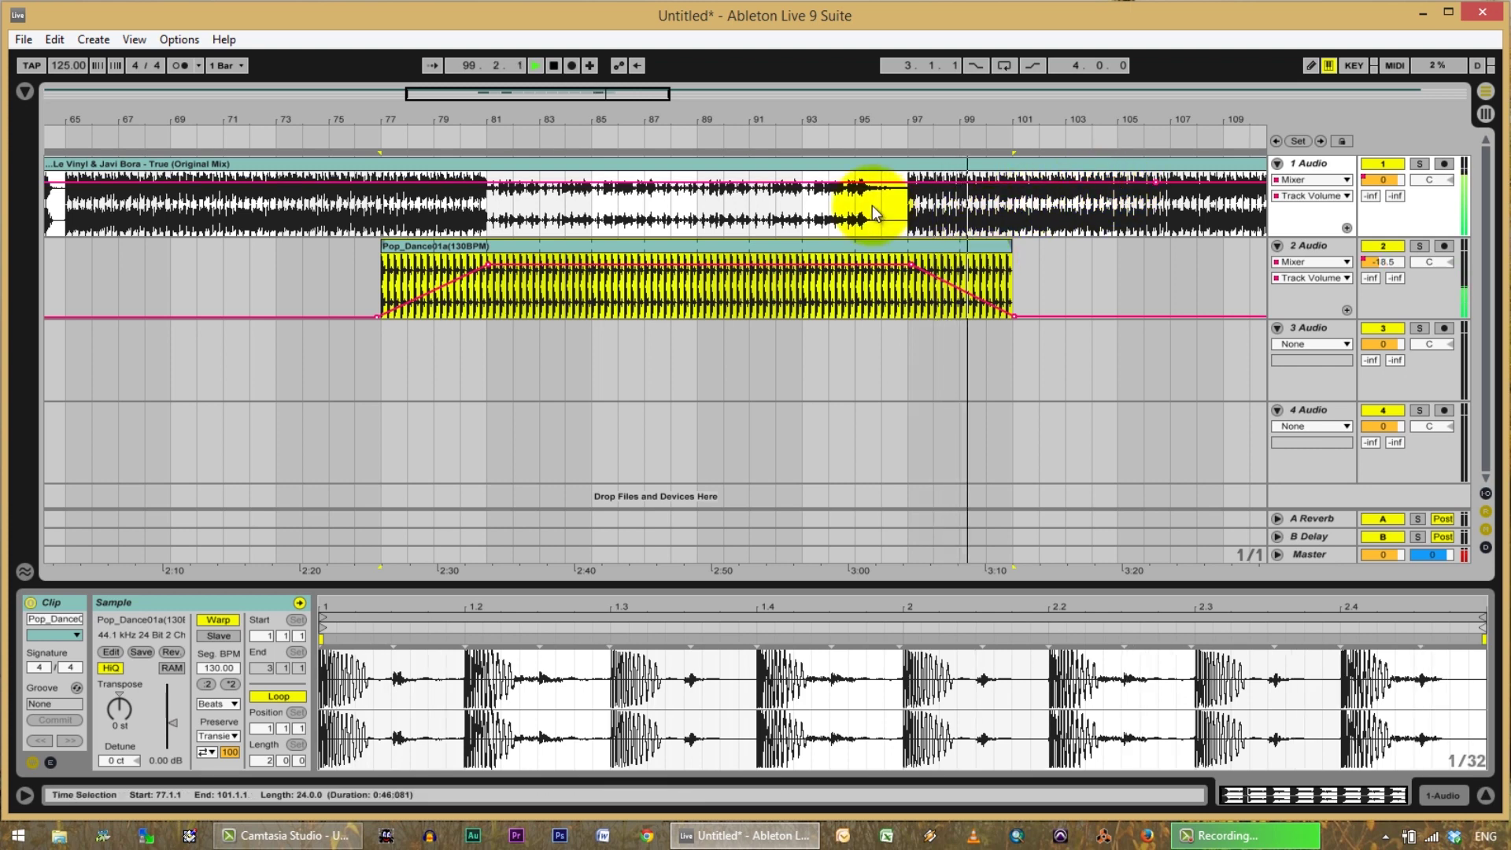
Extend the Pop_Dance01a clip to bar 109 and lengthen its volume fade-out to end there in silence.
left_click_drag(1011, 250, 1234, 276)
left_click_drag(1017, 318, 1008, 318)
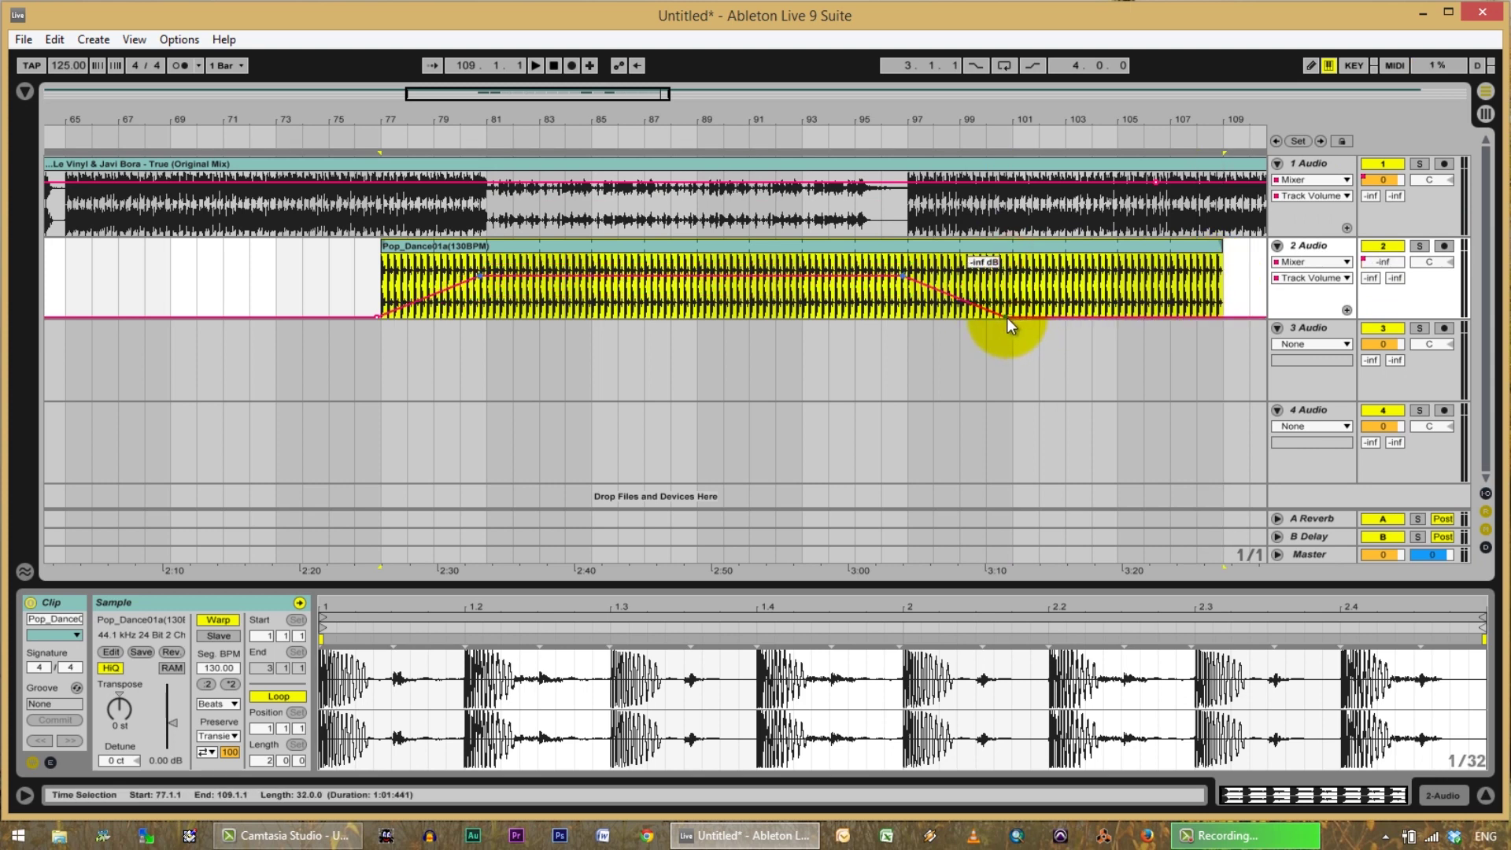
left_click(1013, 315)
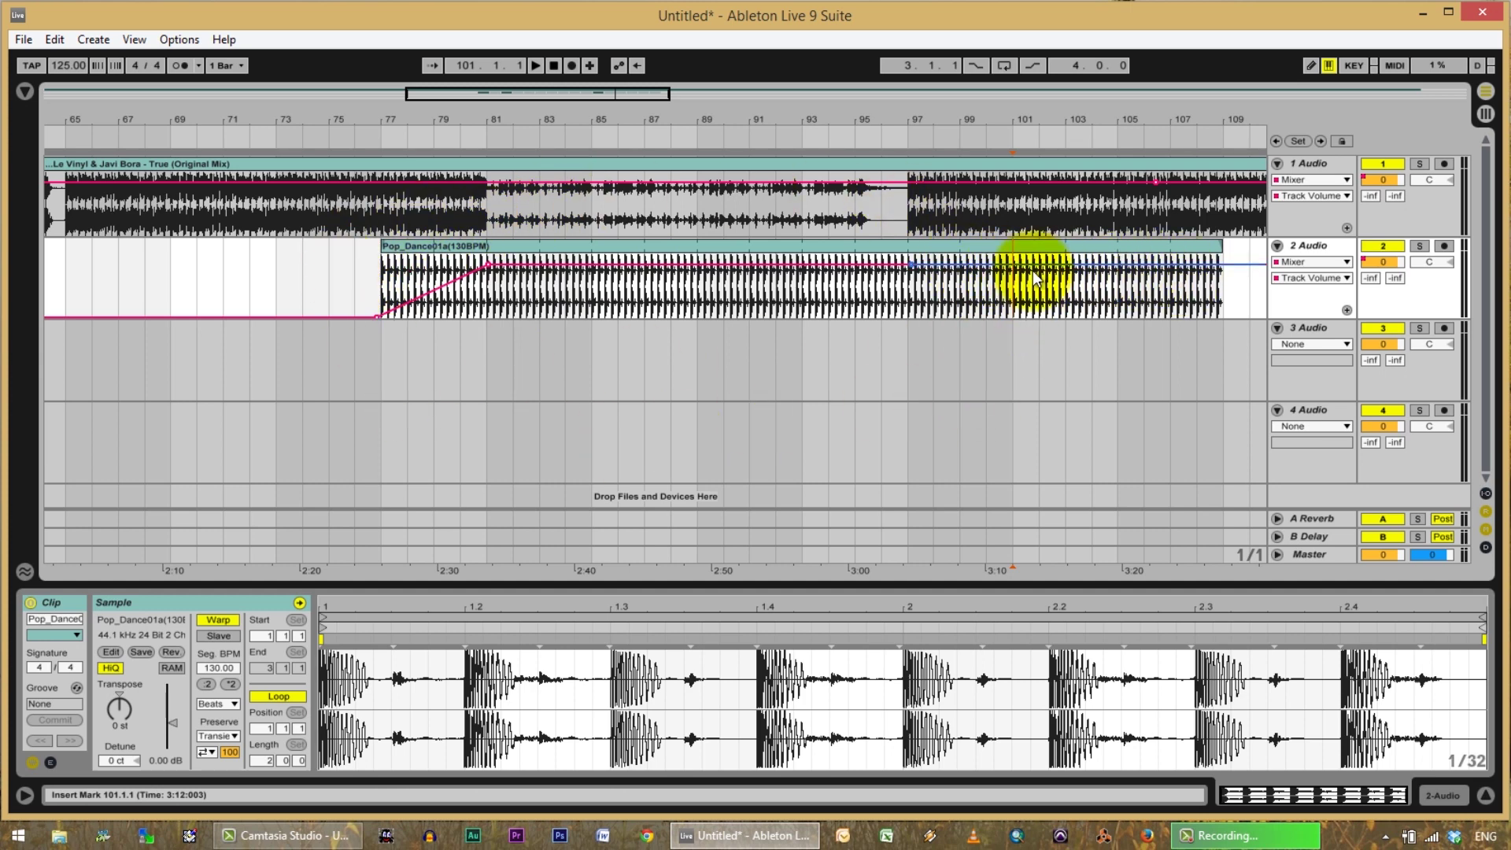
left_click_drag(1026, 267, 1027, 273)
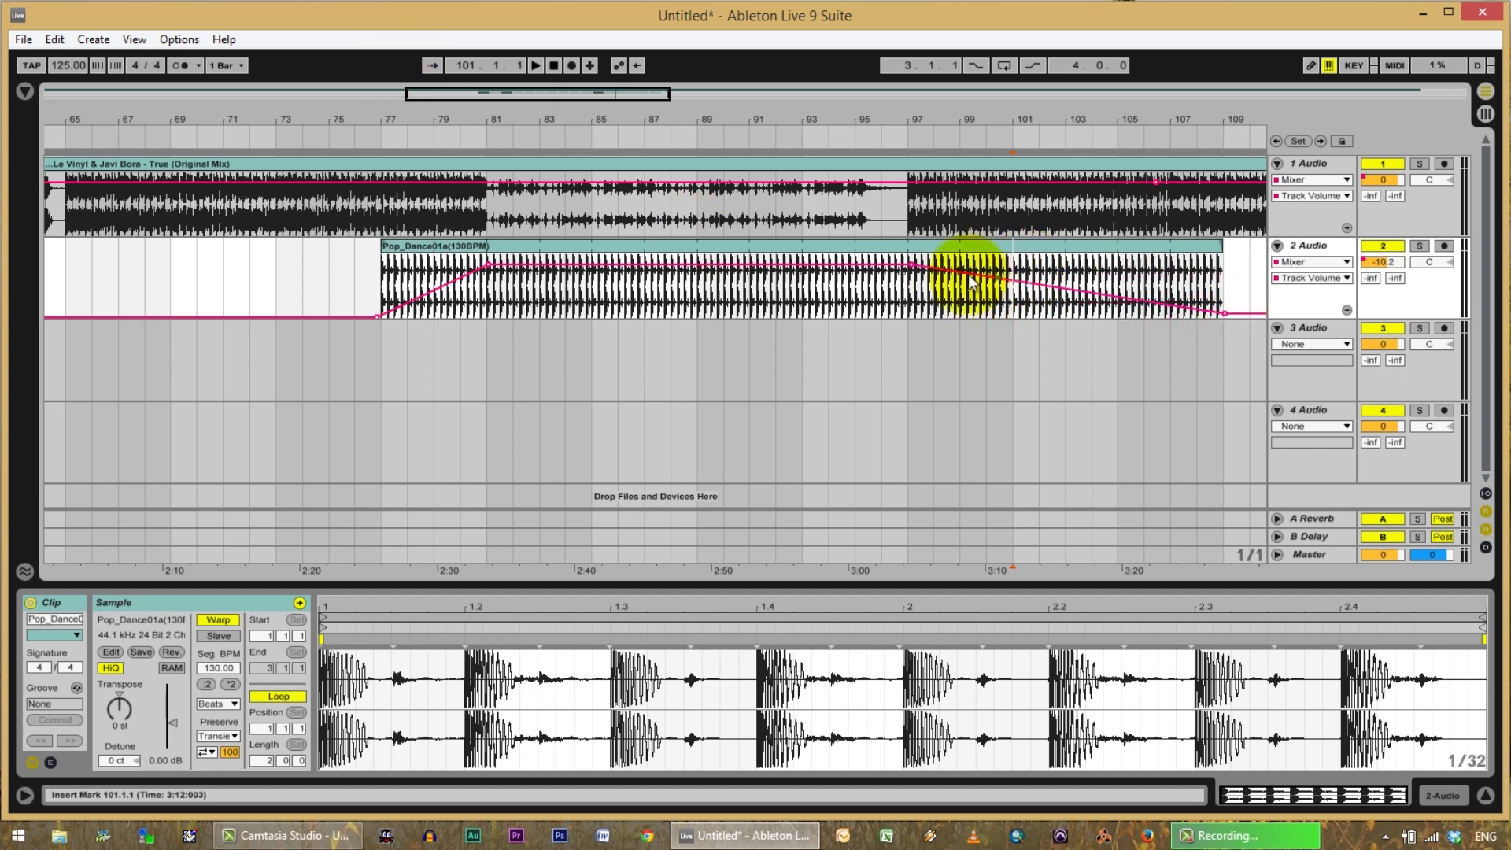
left_click_drag(1225, 313, 1224, 316)
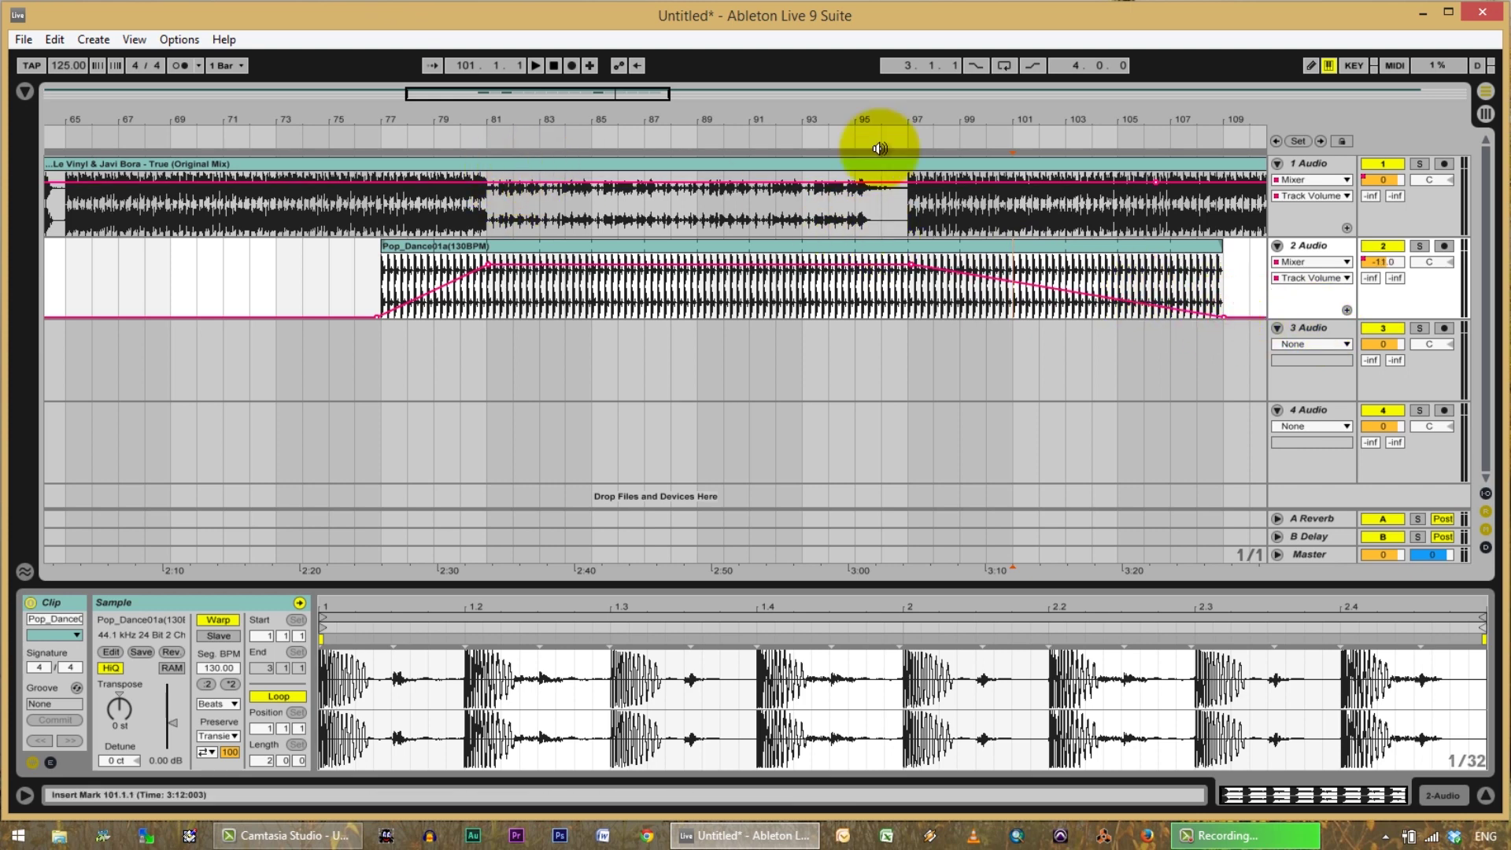
Delete bar 96 from the Pop_Dance01a clip on 2 Audio and play back the transition into bar 97.
left_click_drag(890, 307, 901, 309)
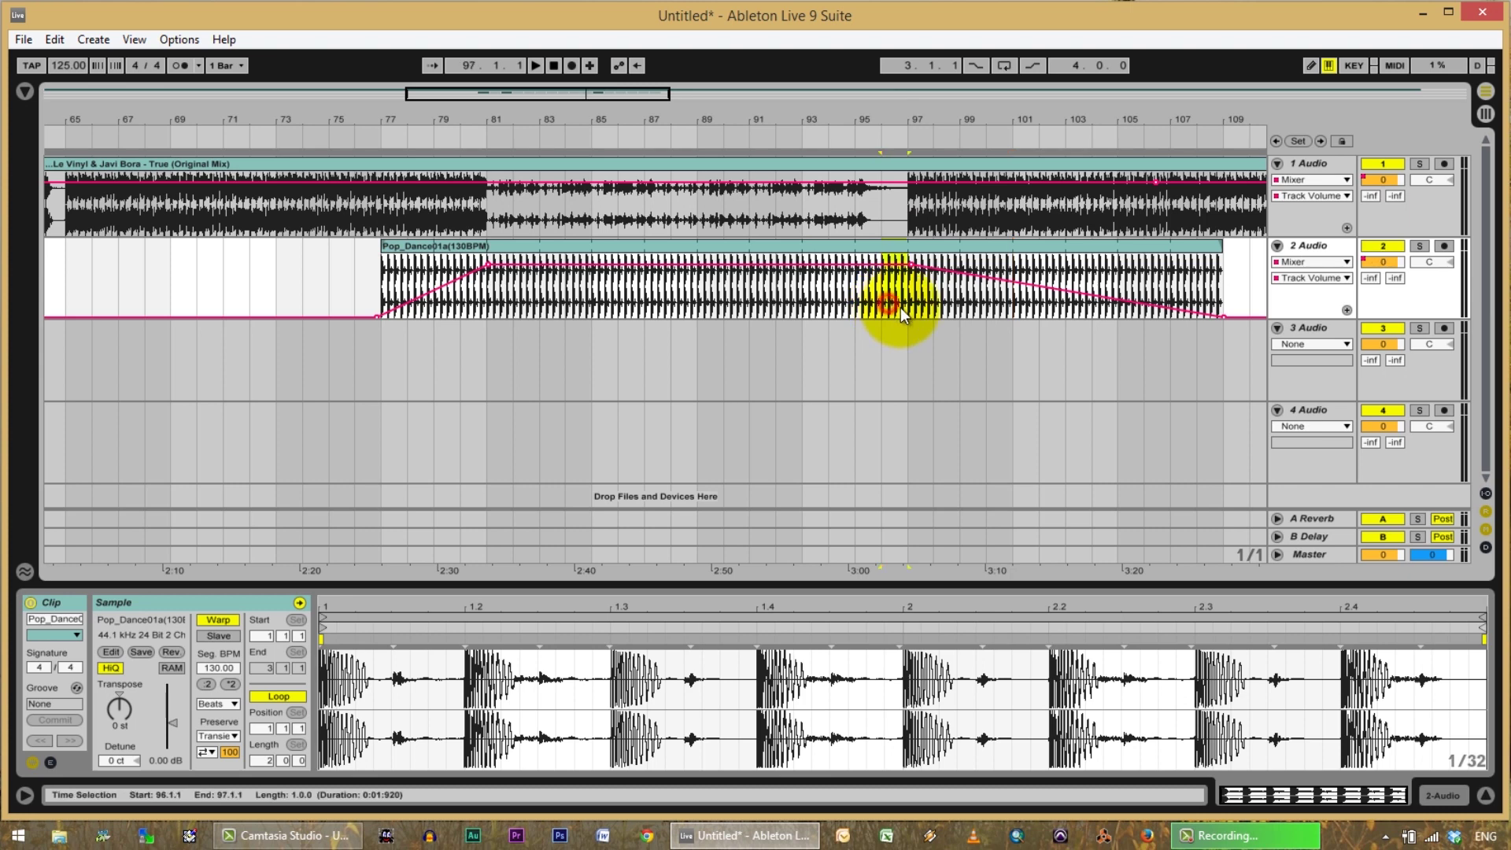
key("Delete")
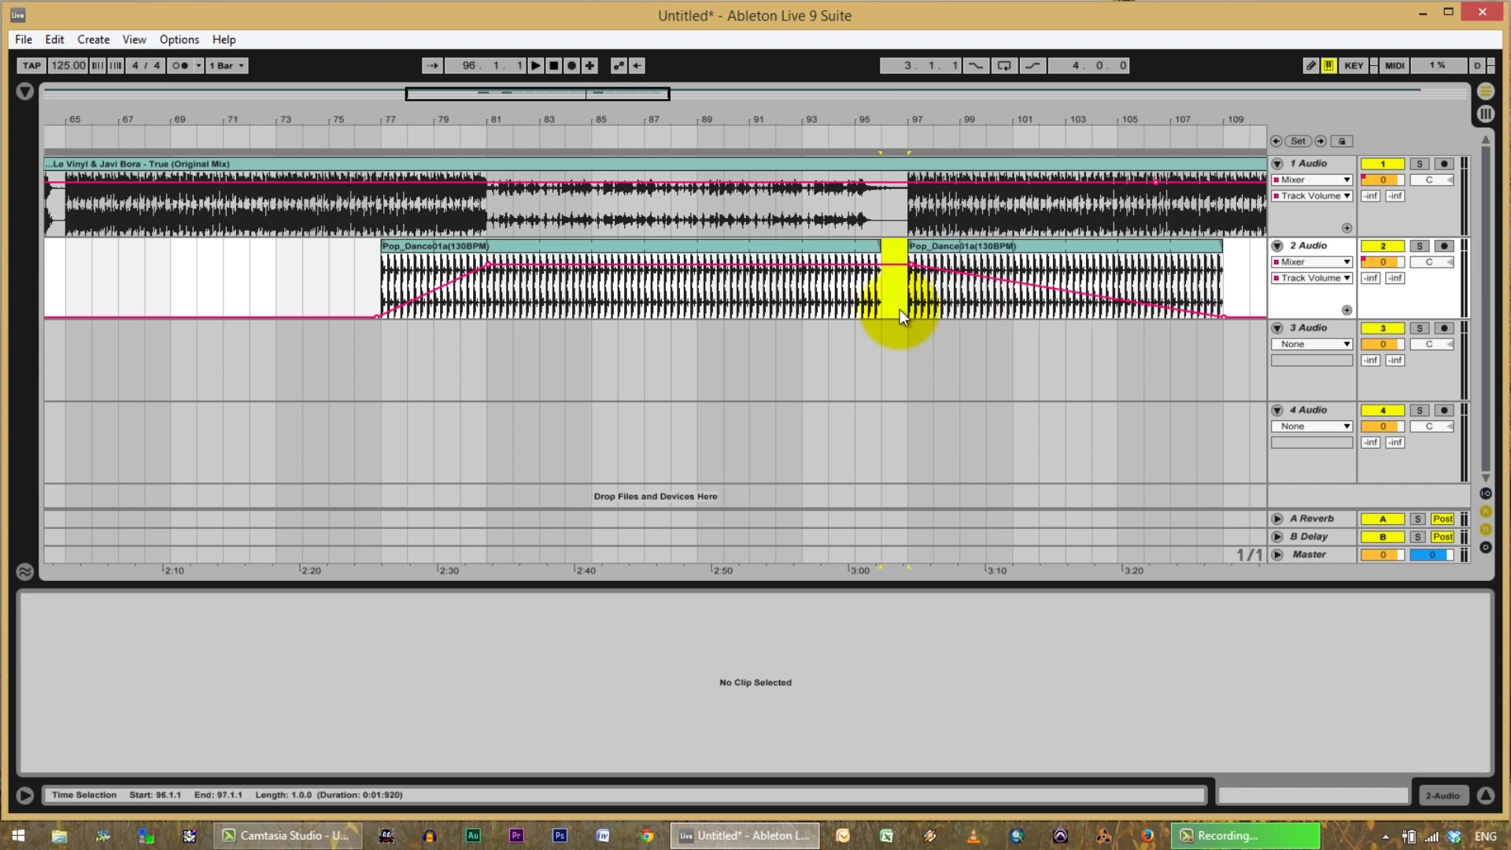
left_click(768, 137)
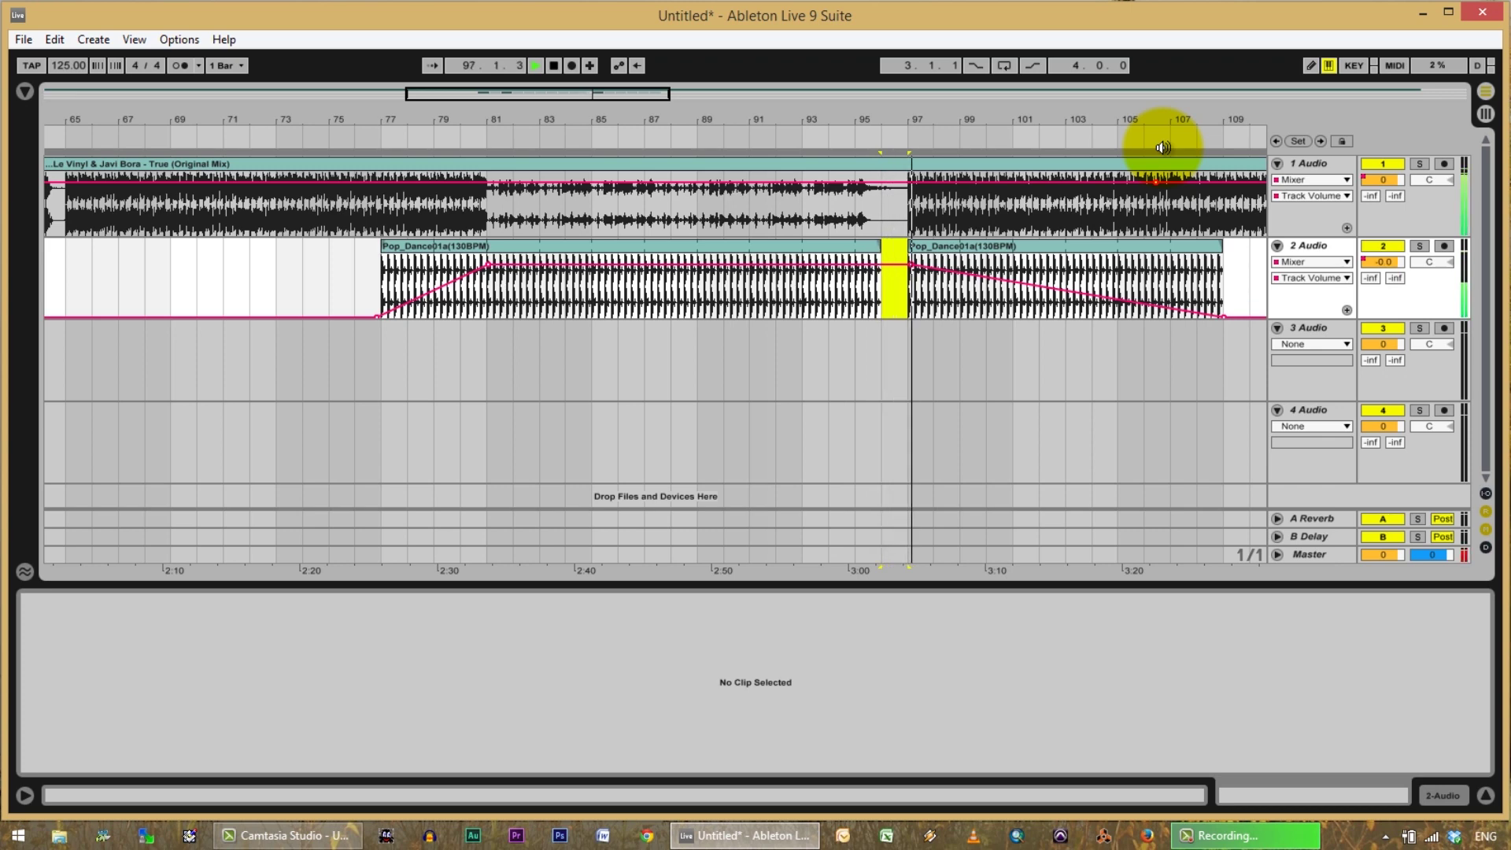
key("space")
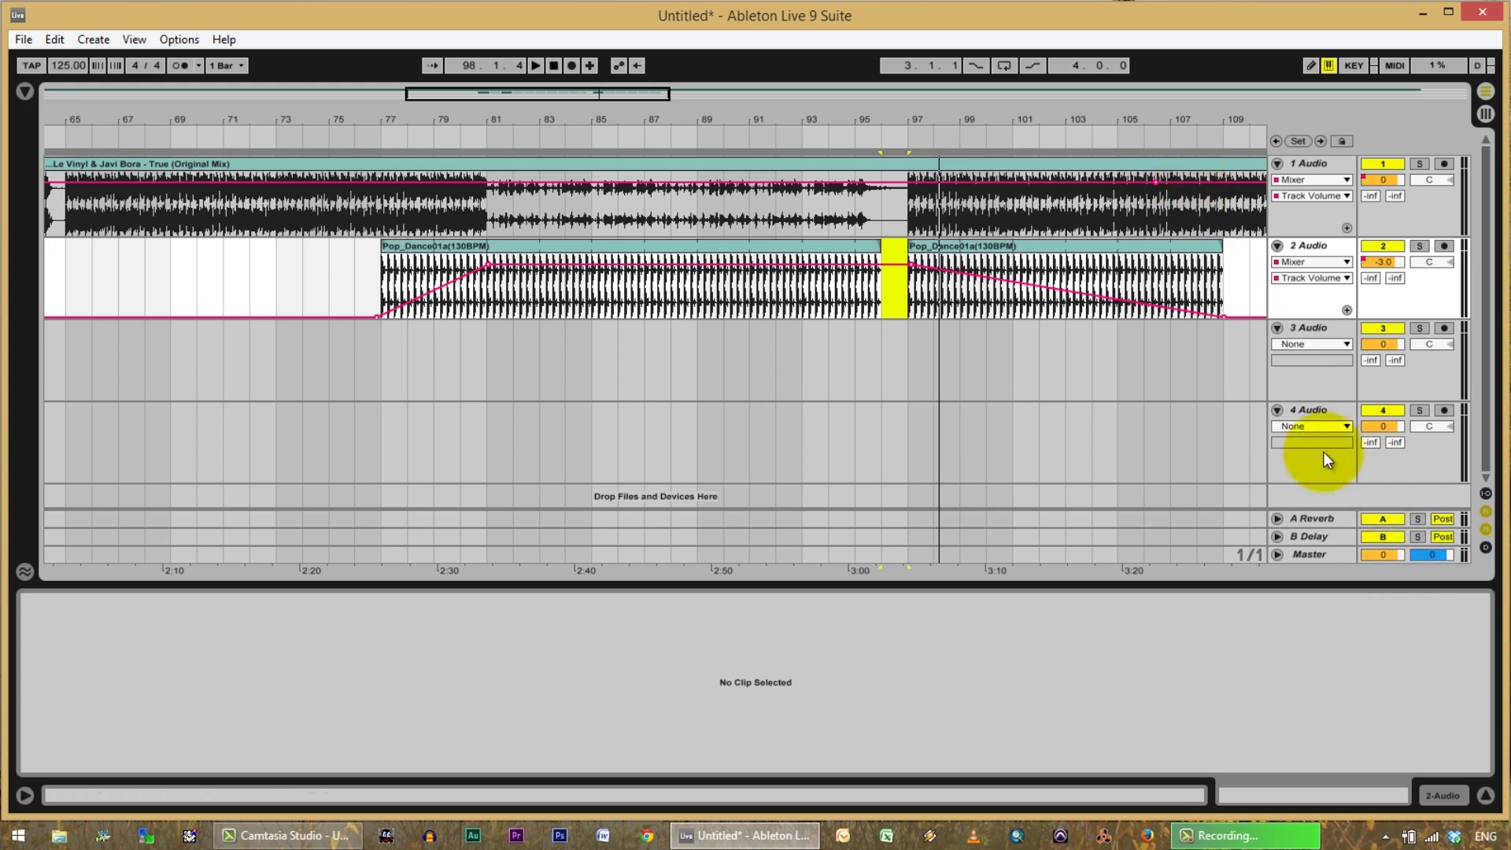
Unfold the Master track and play the transition into bar 97 to check the output level.
left_click(1277, 554)
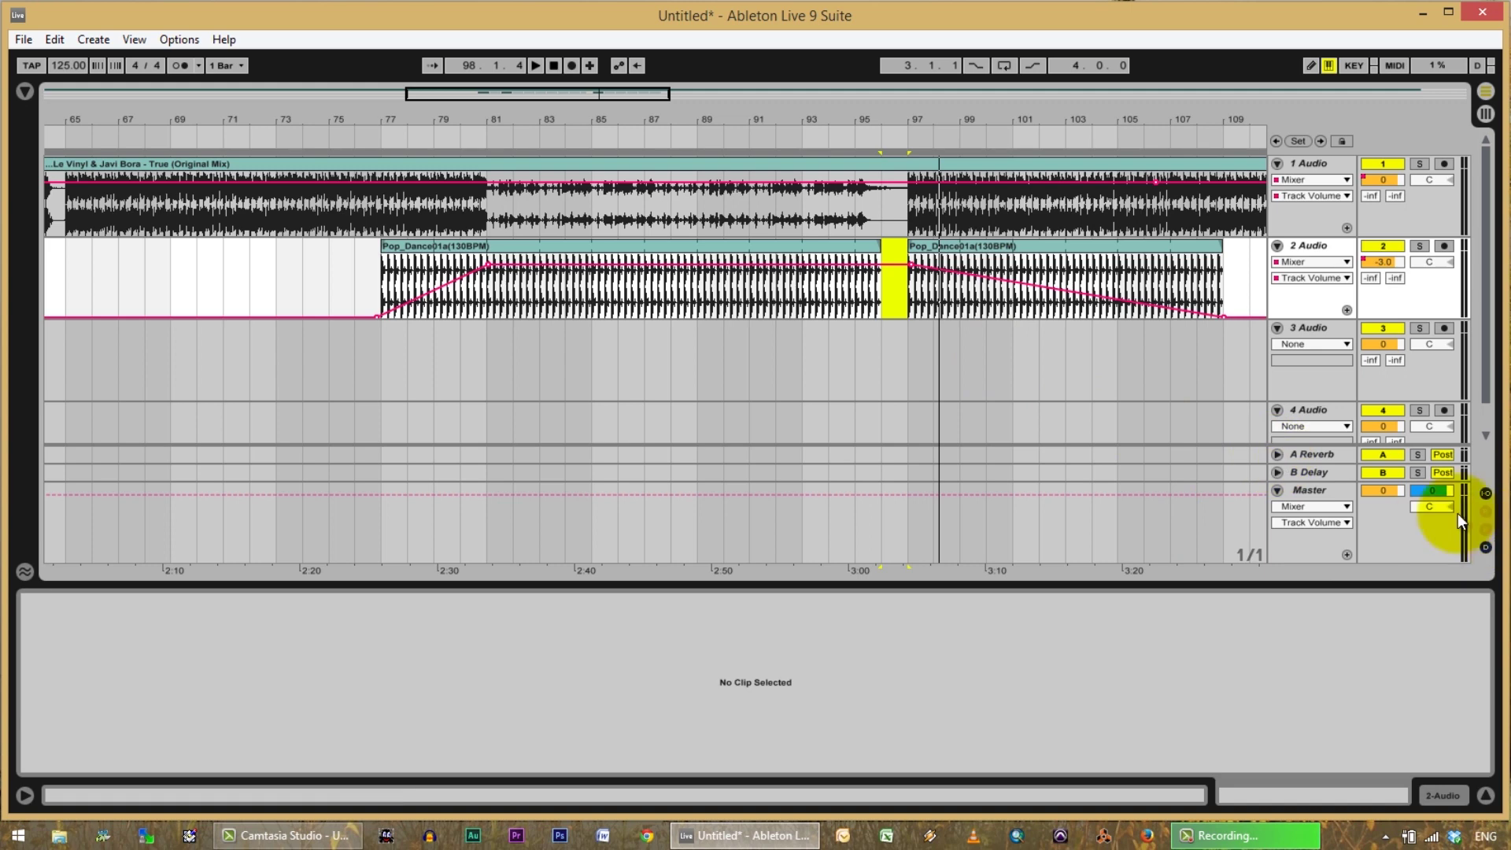
left_click(798, 135)
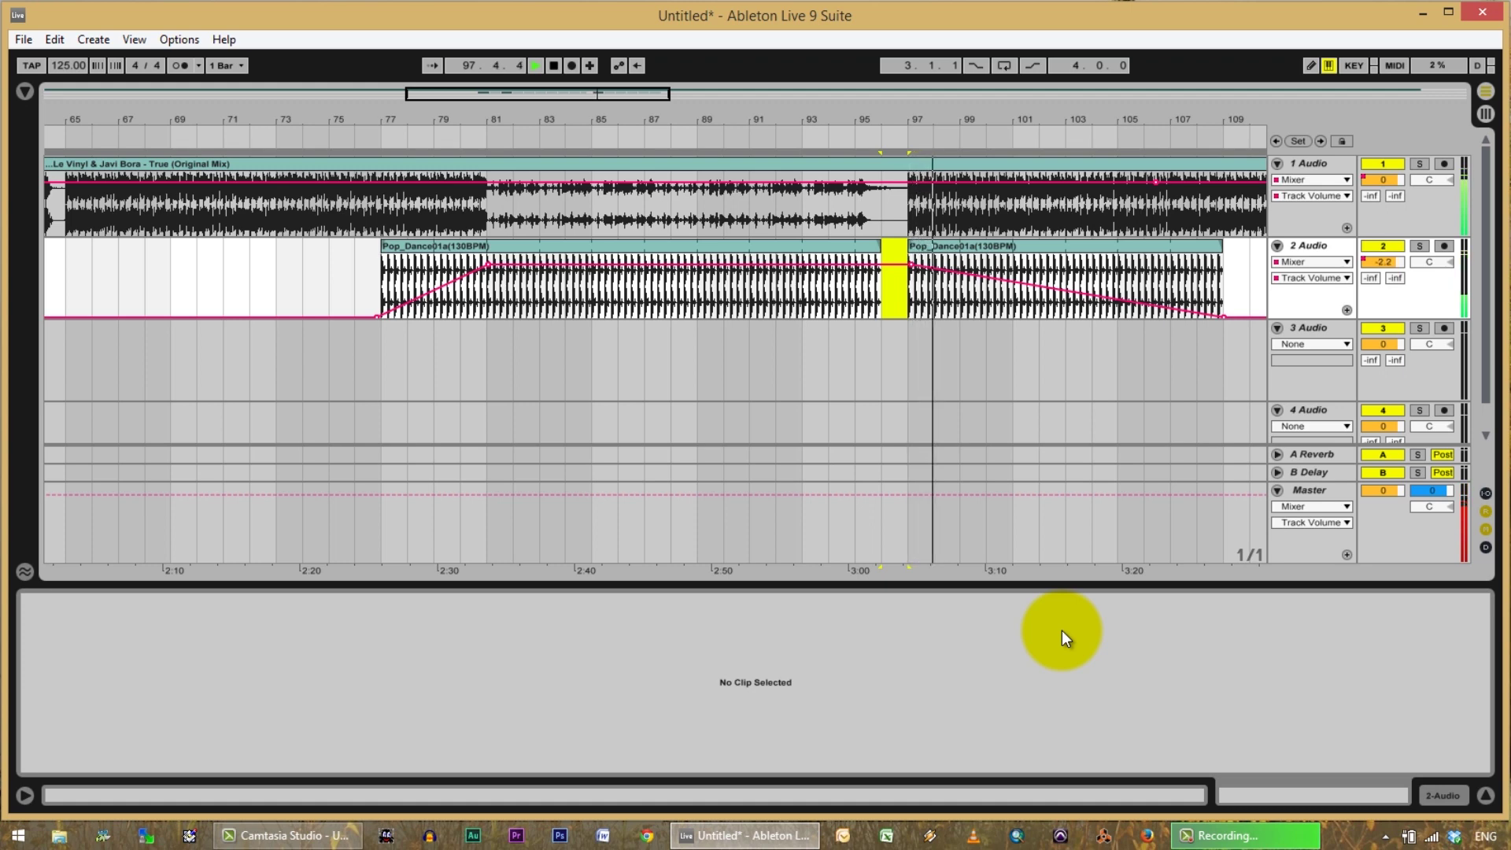
Lower 1 Audio's volume automation to -3.0 dB and reduce the beat's volume plateau on 2 Audio to match.
left_click(1227, 133)
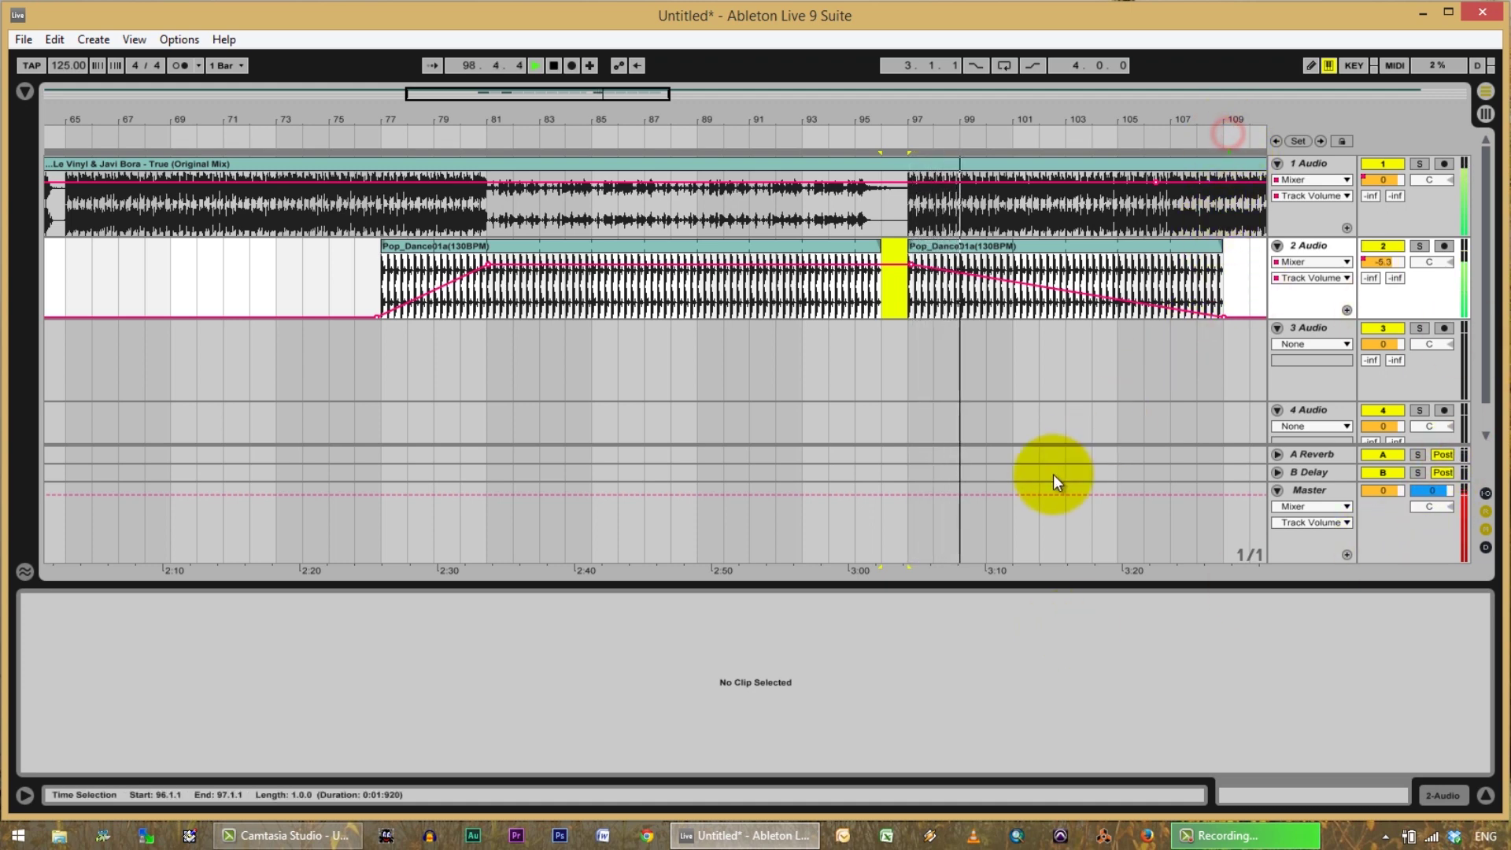
key("space")
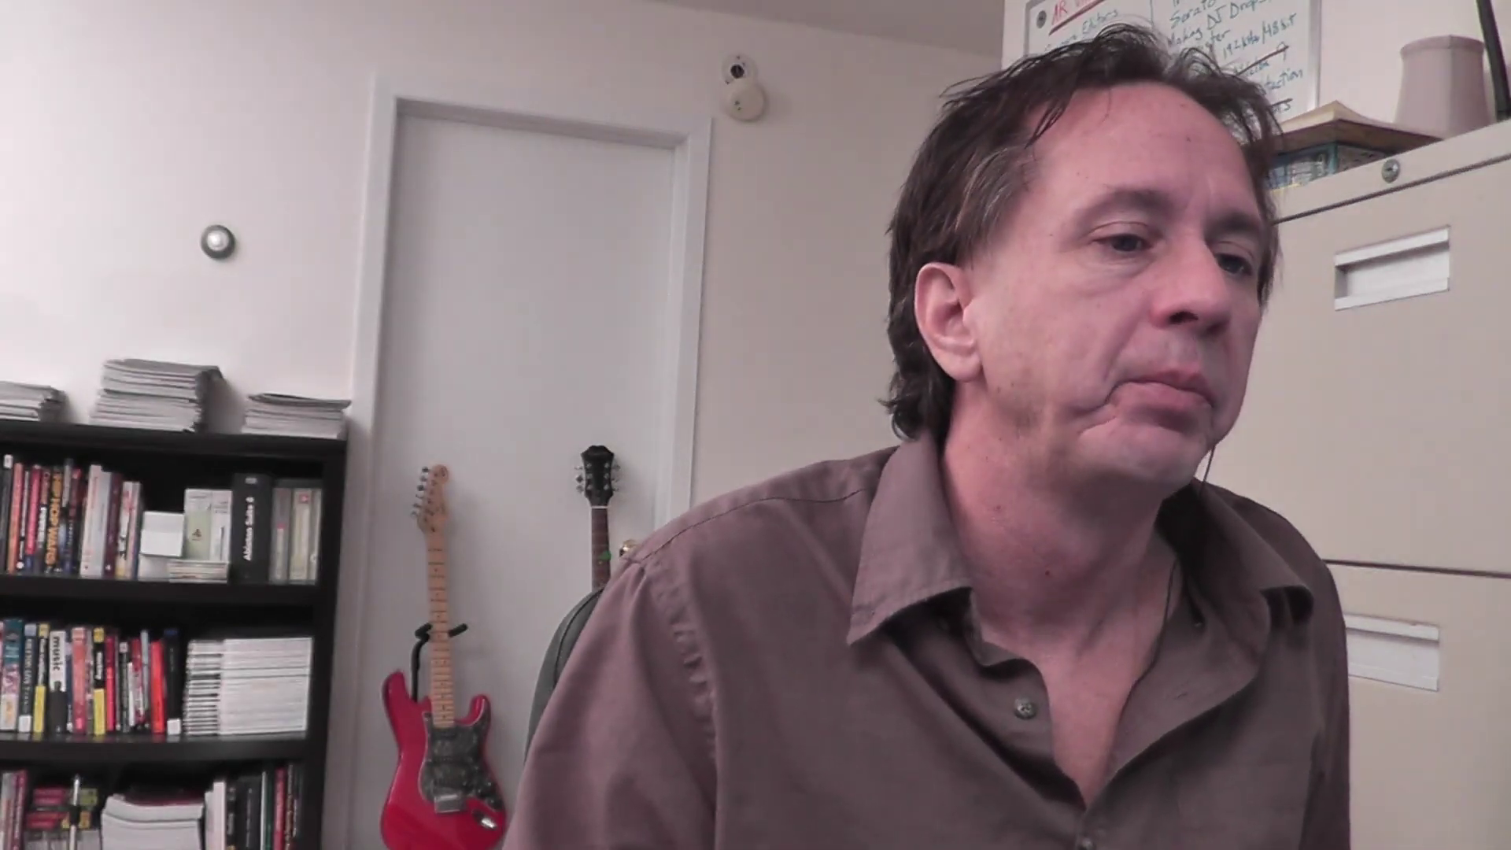
left_click(1155, 181)
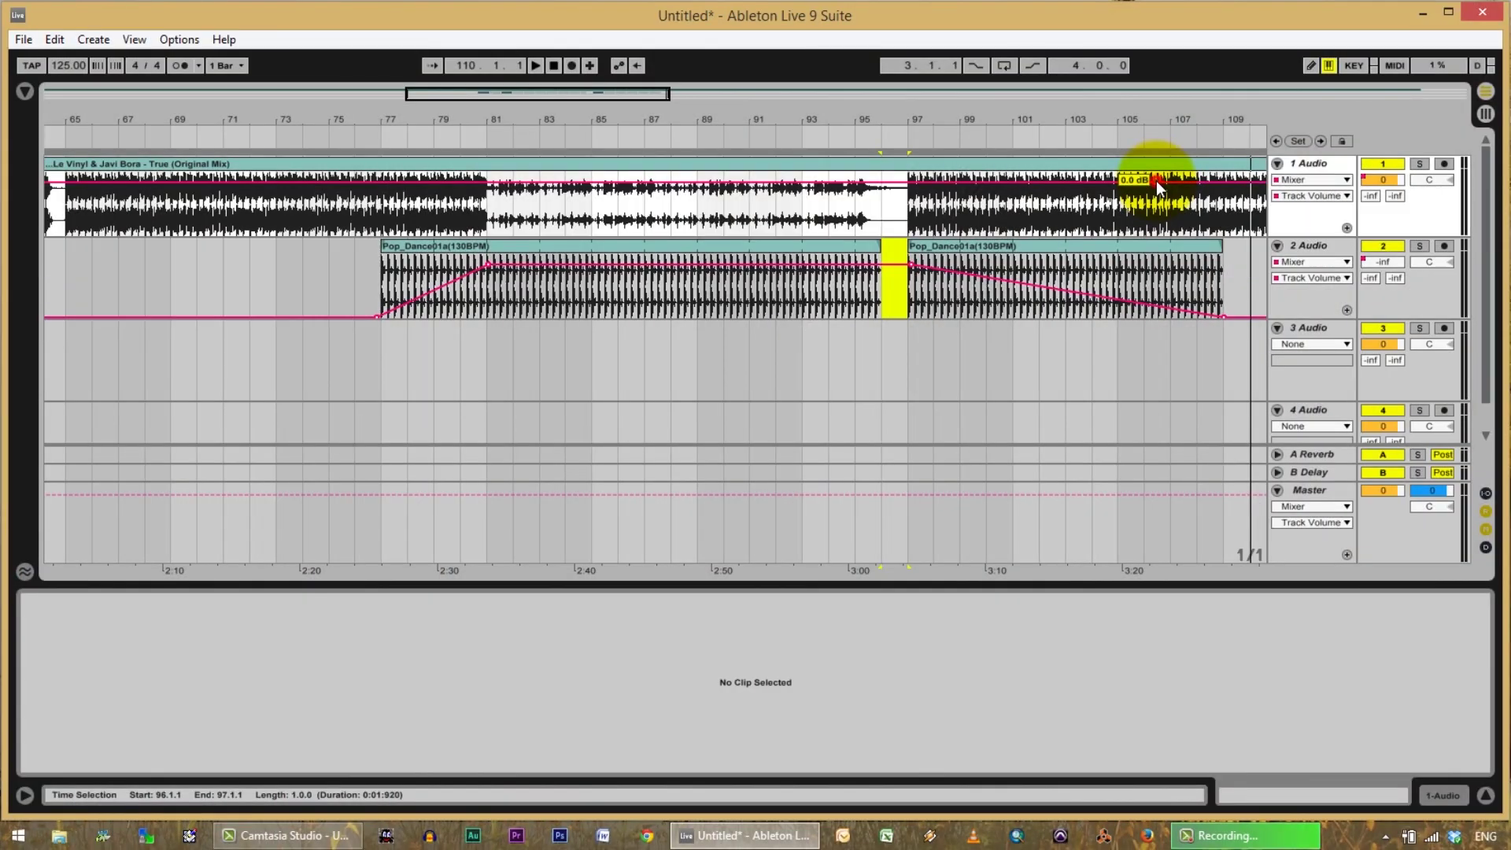
left_click_drag(1155, 181, 1155, 186)
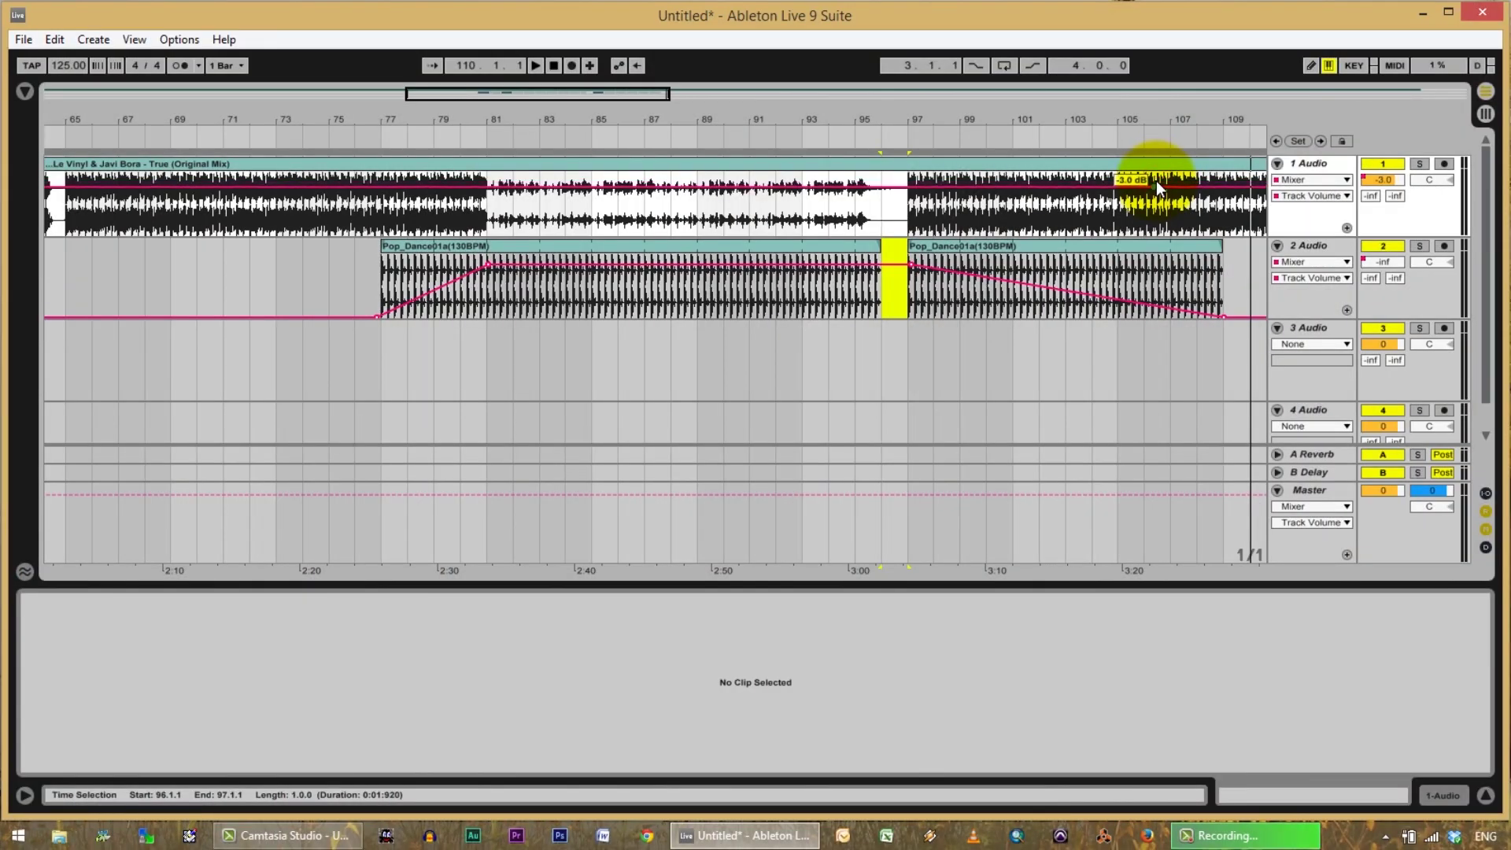
left_click(915, 269)
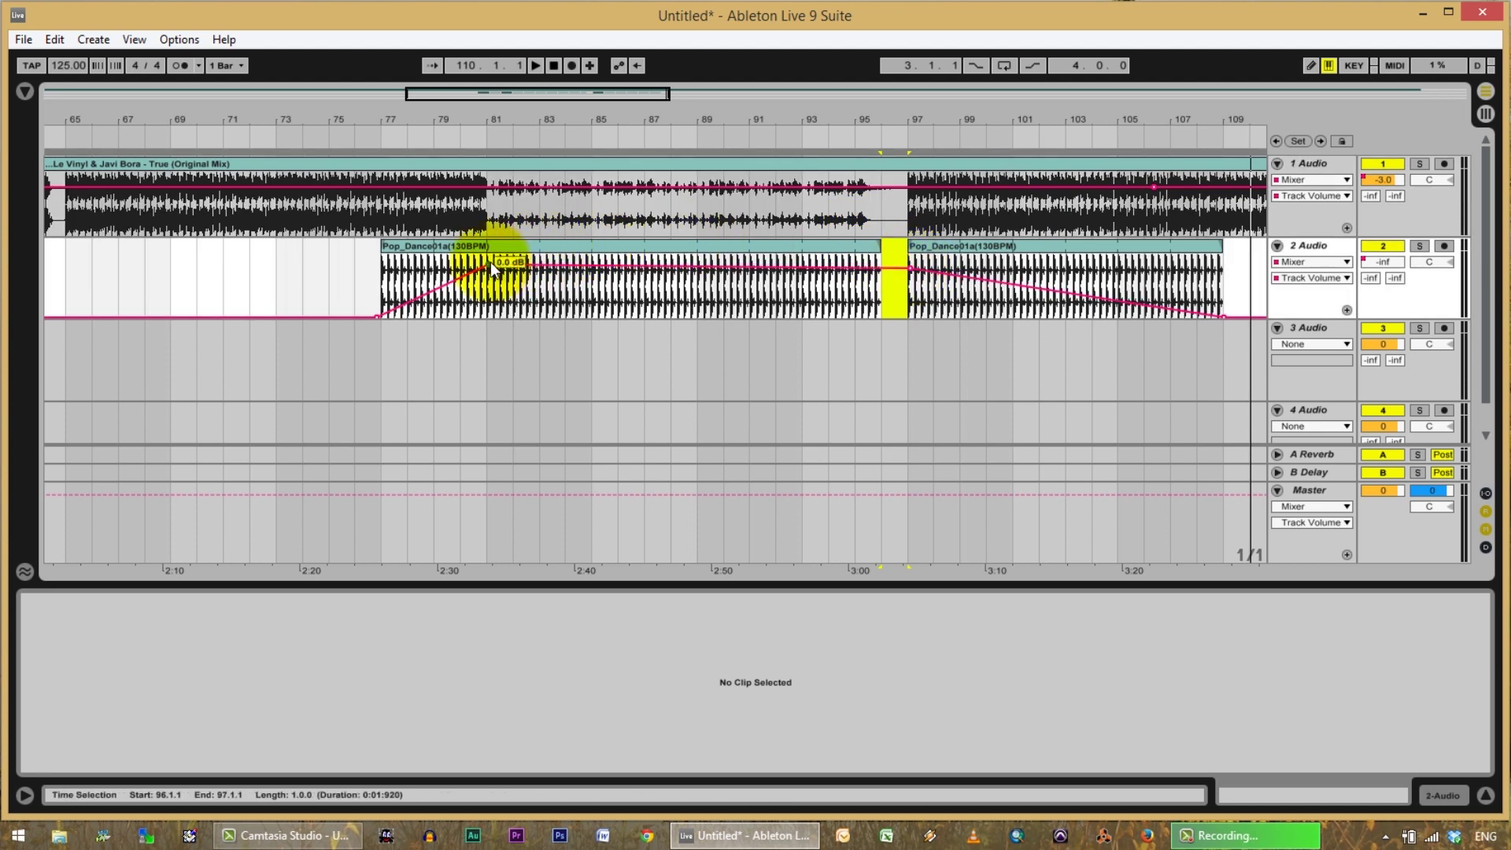
mouse_move(489, 262)
left_click_drag(489, 261, 488, 263)
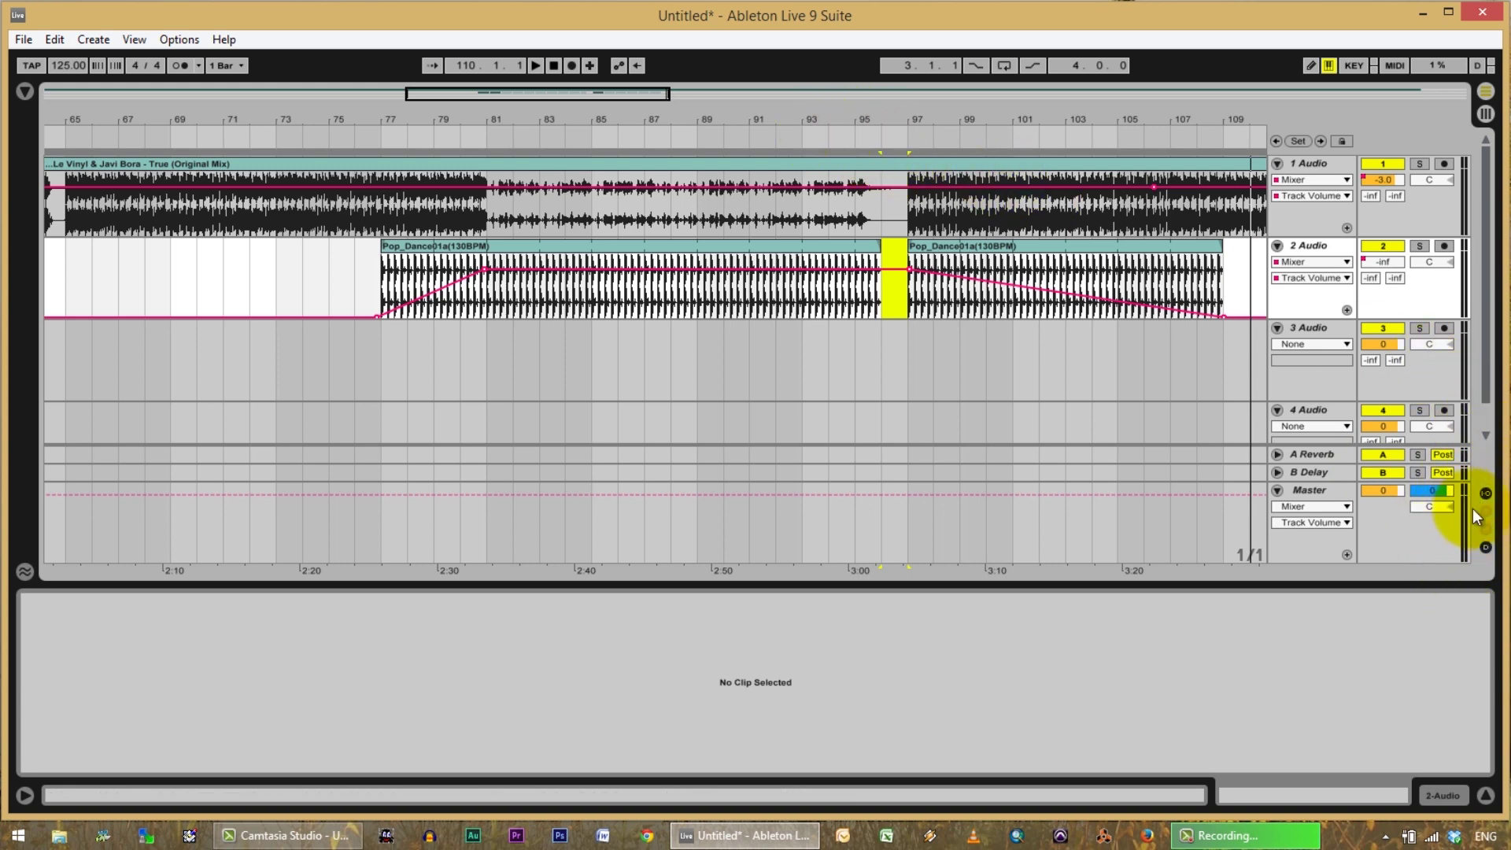
Lower 1 Audio's volume and the beat's plateau on 2 Audio to -6.0 dB, checking the transition into bar 97 by playback.
left_click(824, 137)
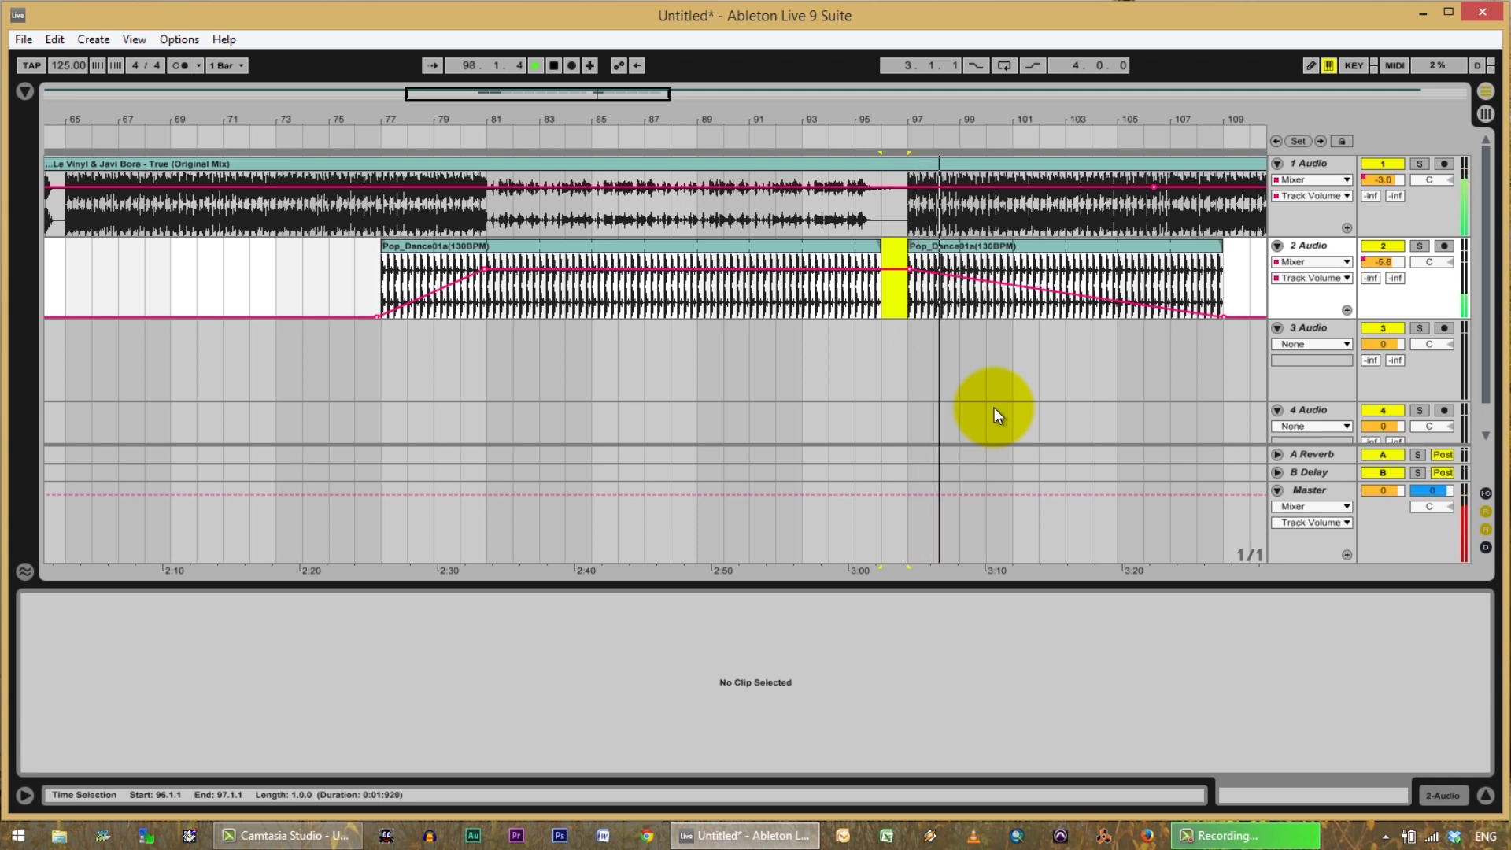
key("space")
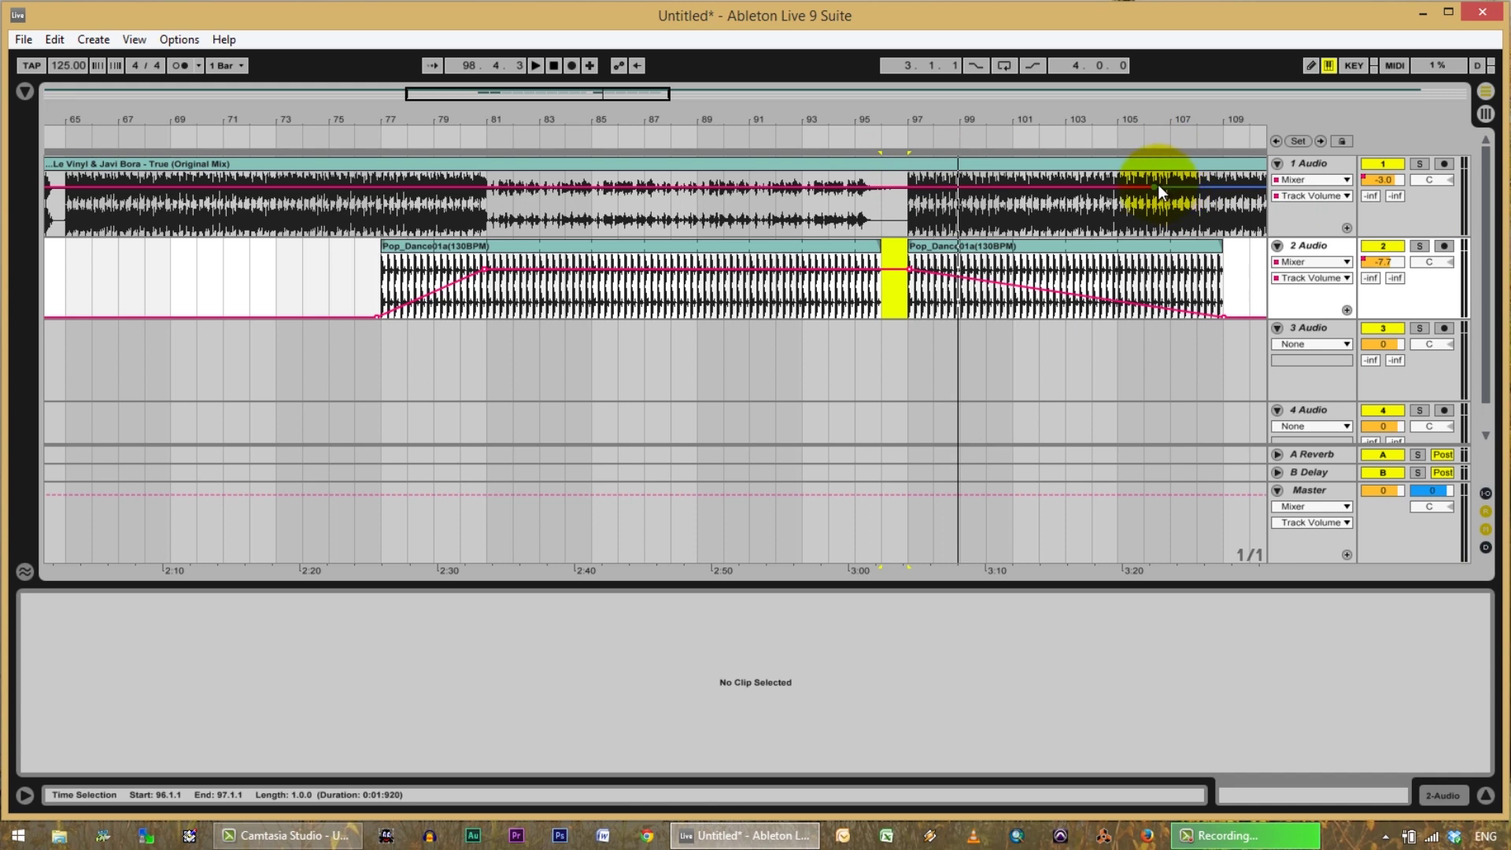
left_click_drag(1154, 186, 1153, 187)
left_click_drag(910, 268, 910, 268)
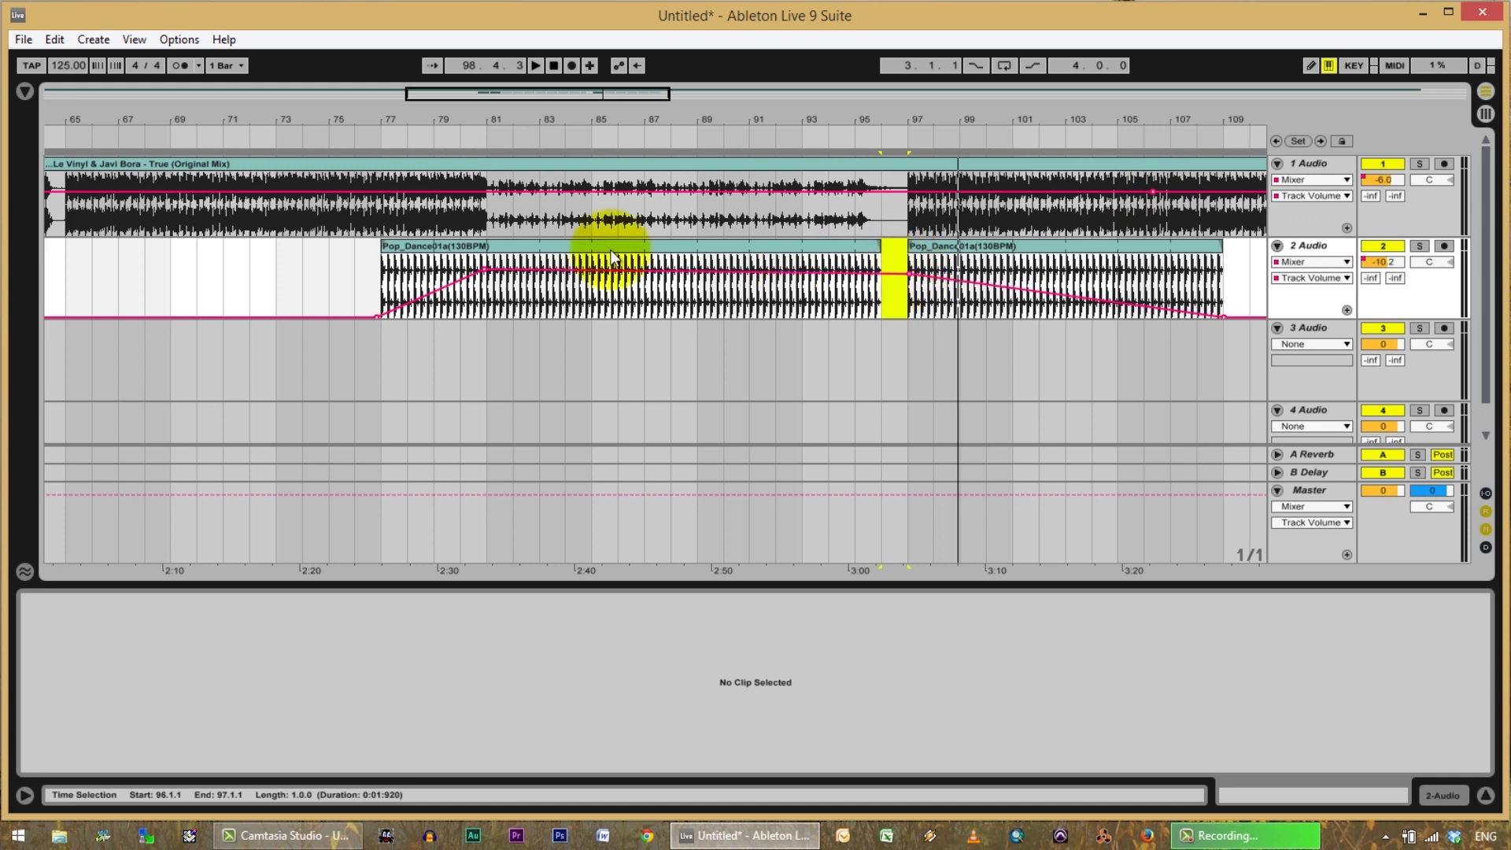
mouse_move(486, 273)
left_mouse_down()
mouse_move(488, 307)
mouse_move(489, 274)
left_mouse_up()
left_click(831, 127)
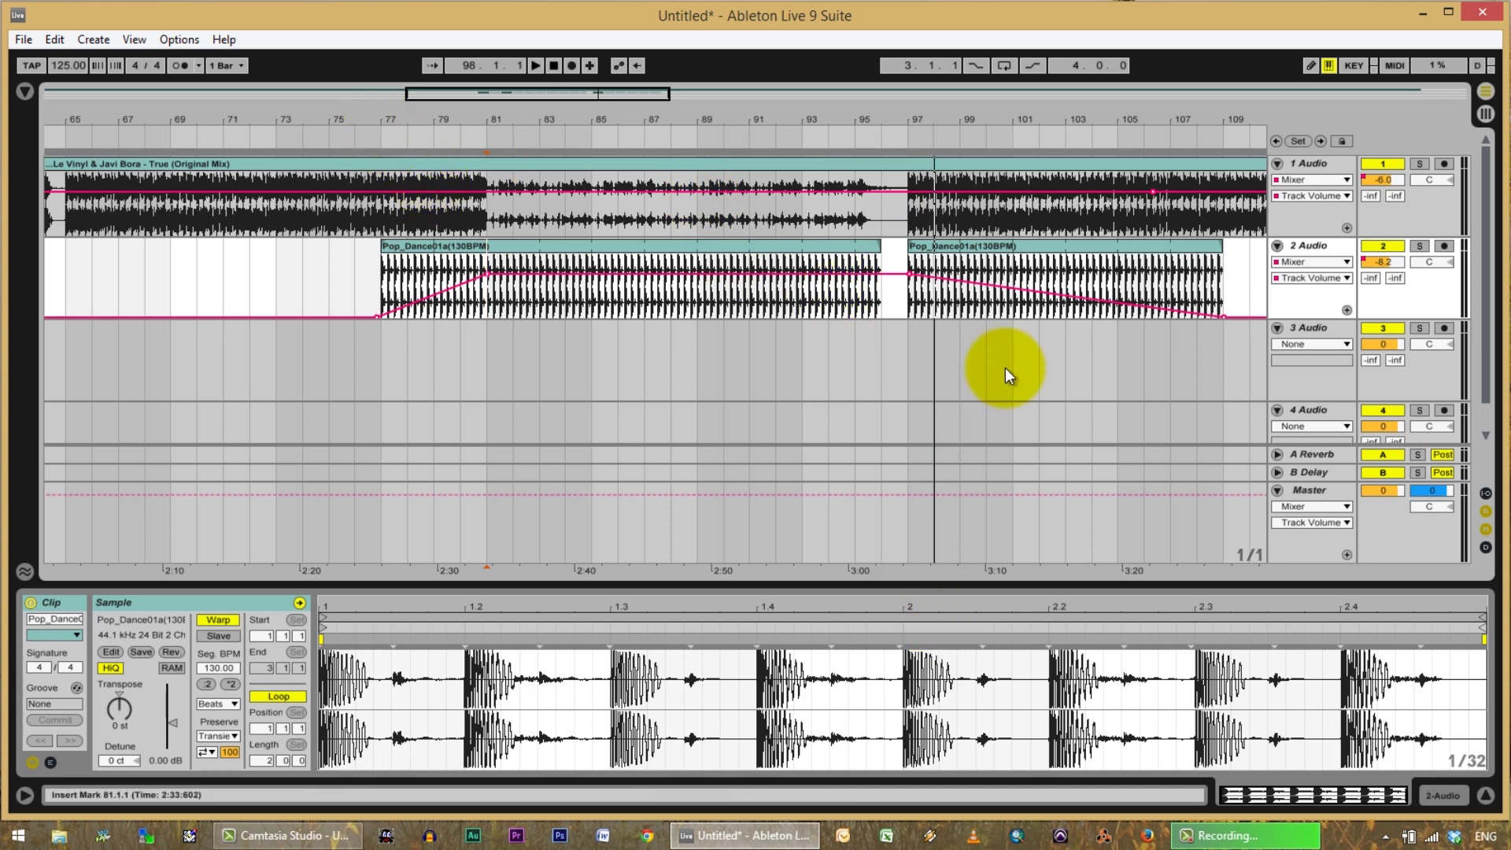
left_click(1278, 490)
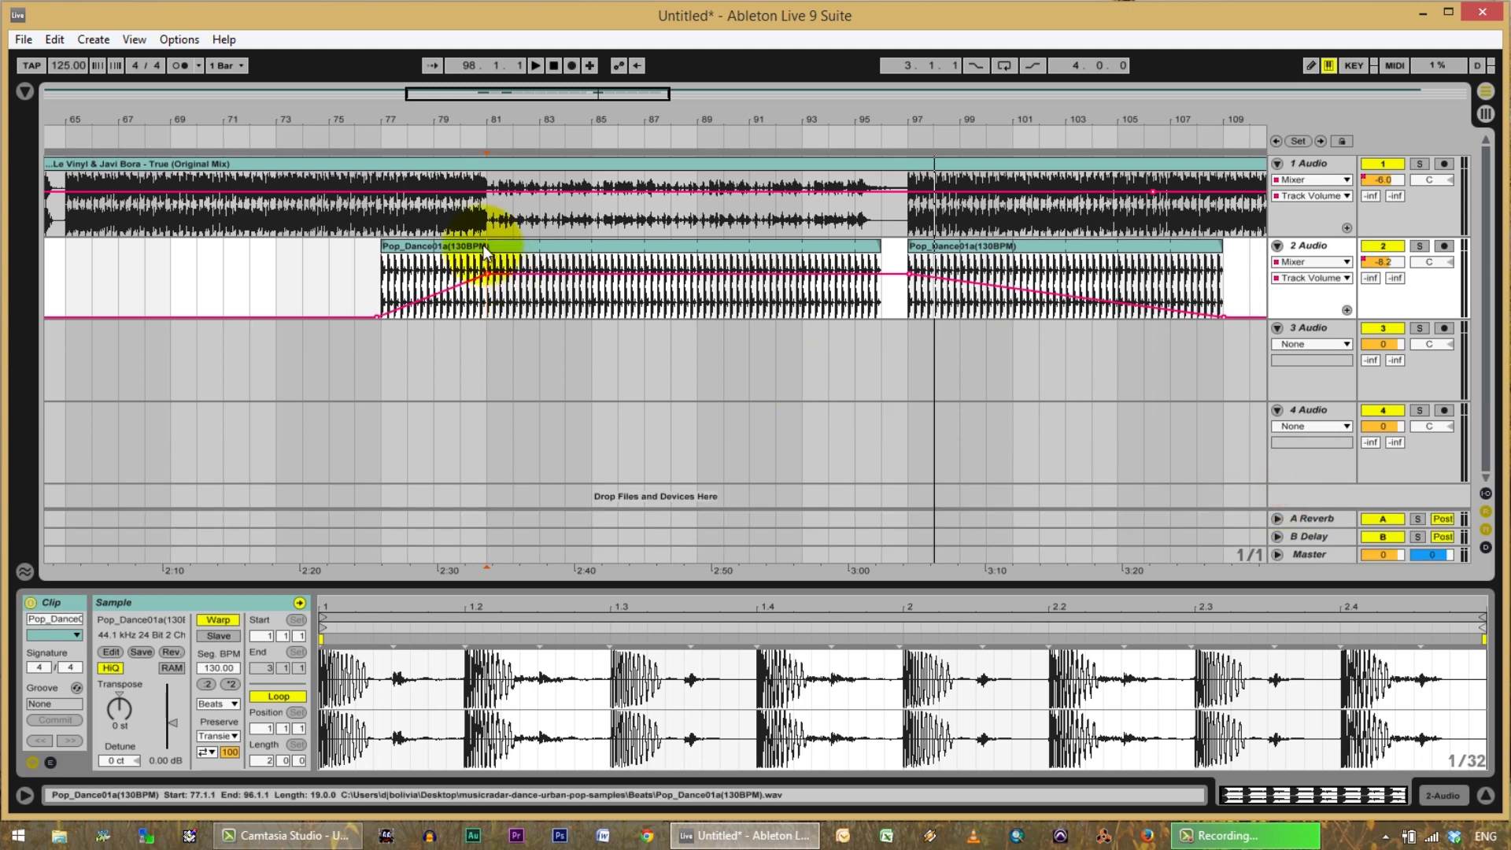
Place the Buzzbass01 loop on 3 Audio at bar 81 and extend it to bar 89.
key("Tab")
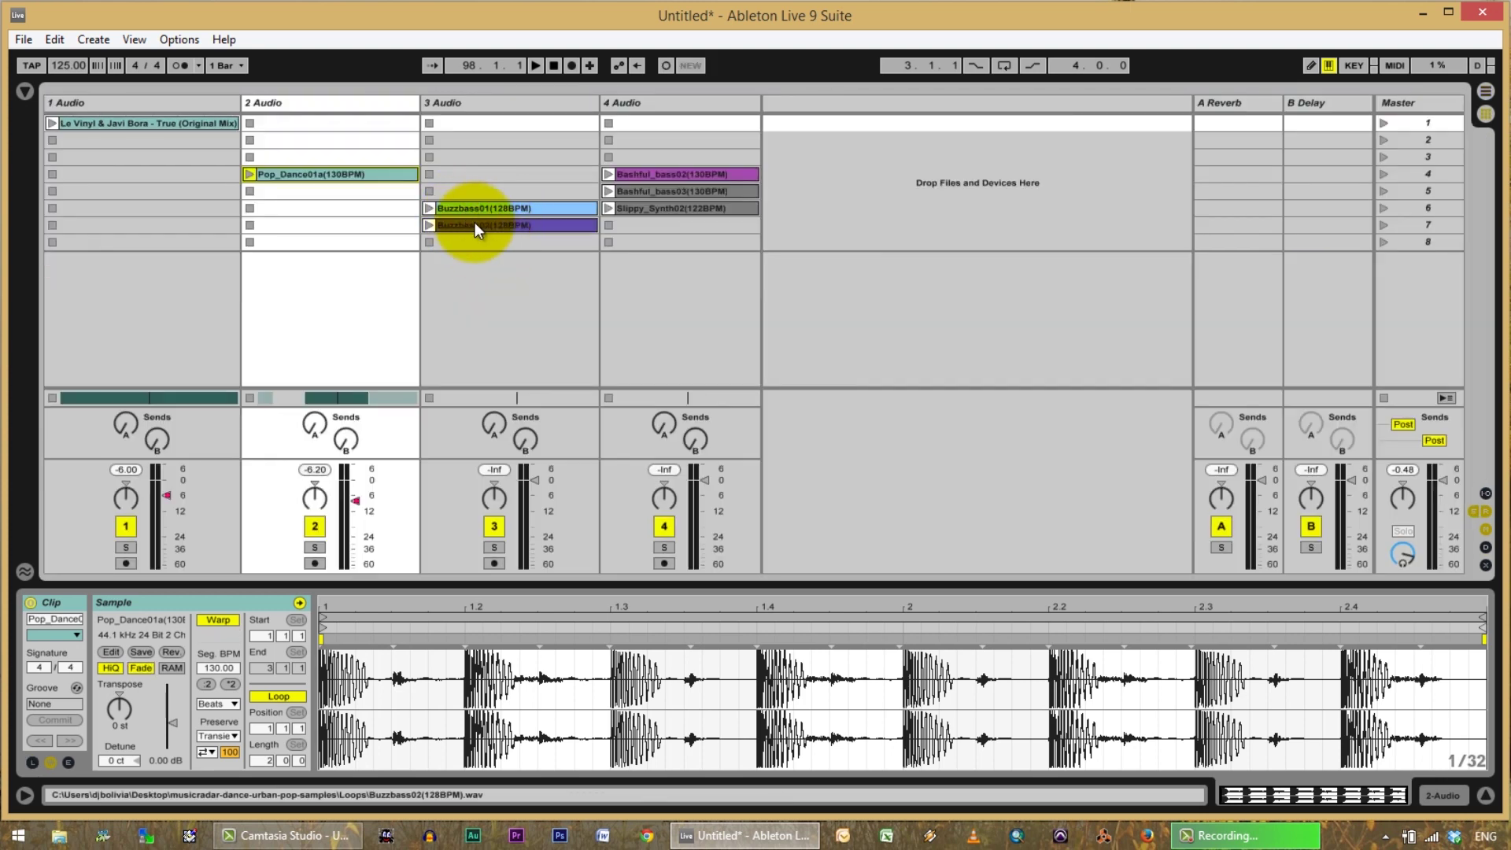
left_click_drag(475, 208, 501, 331)
key("Tab")
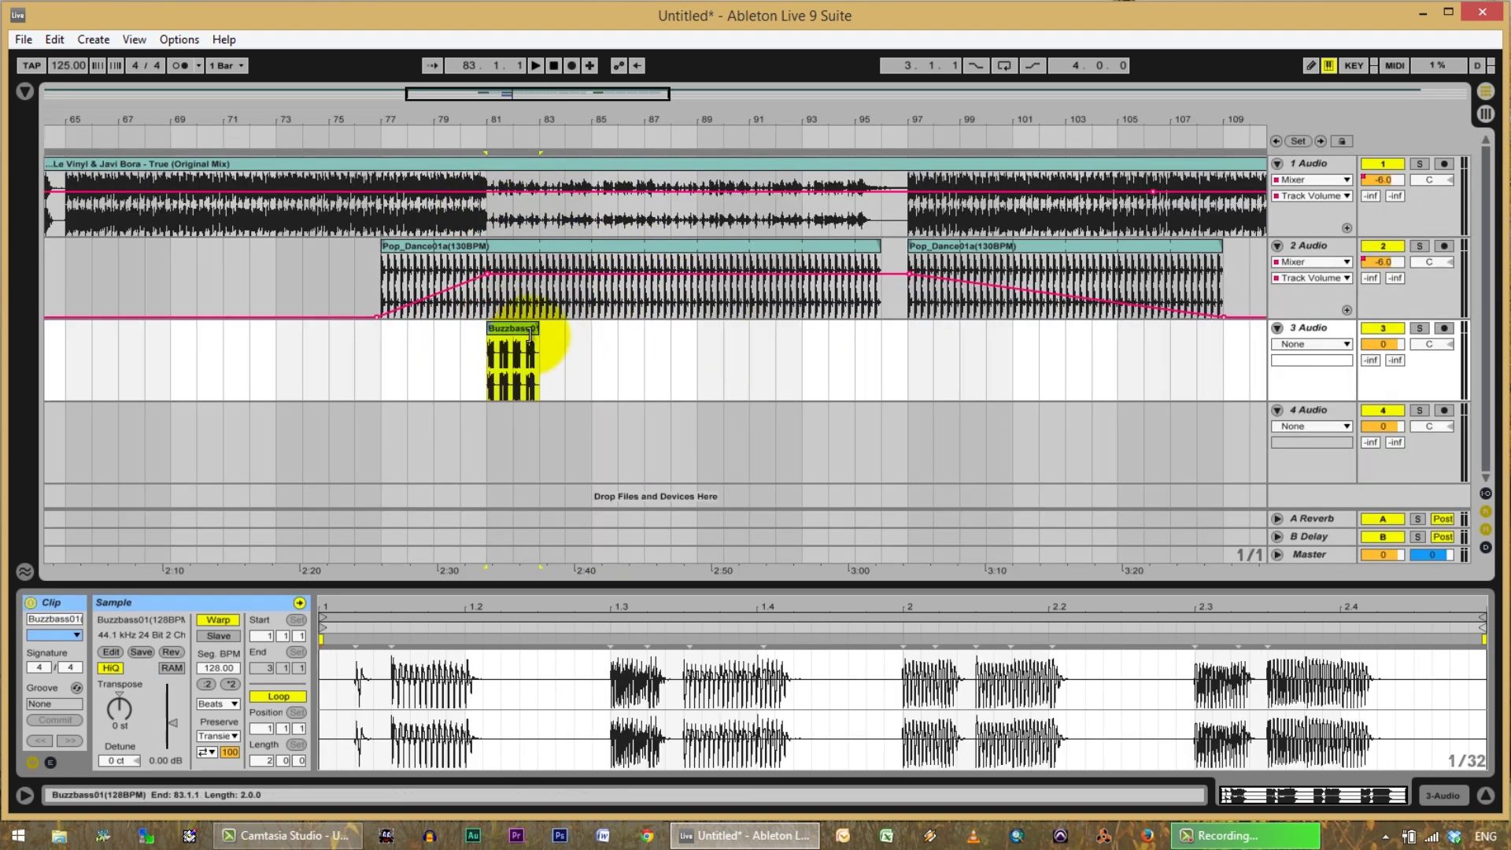
left_click_drag(540, 329, 703, 337)
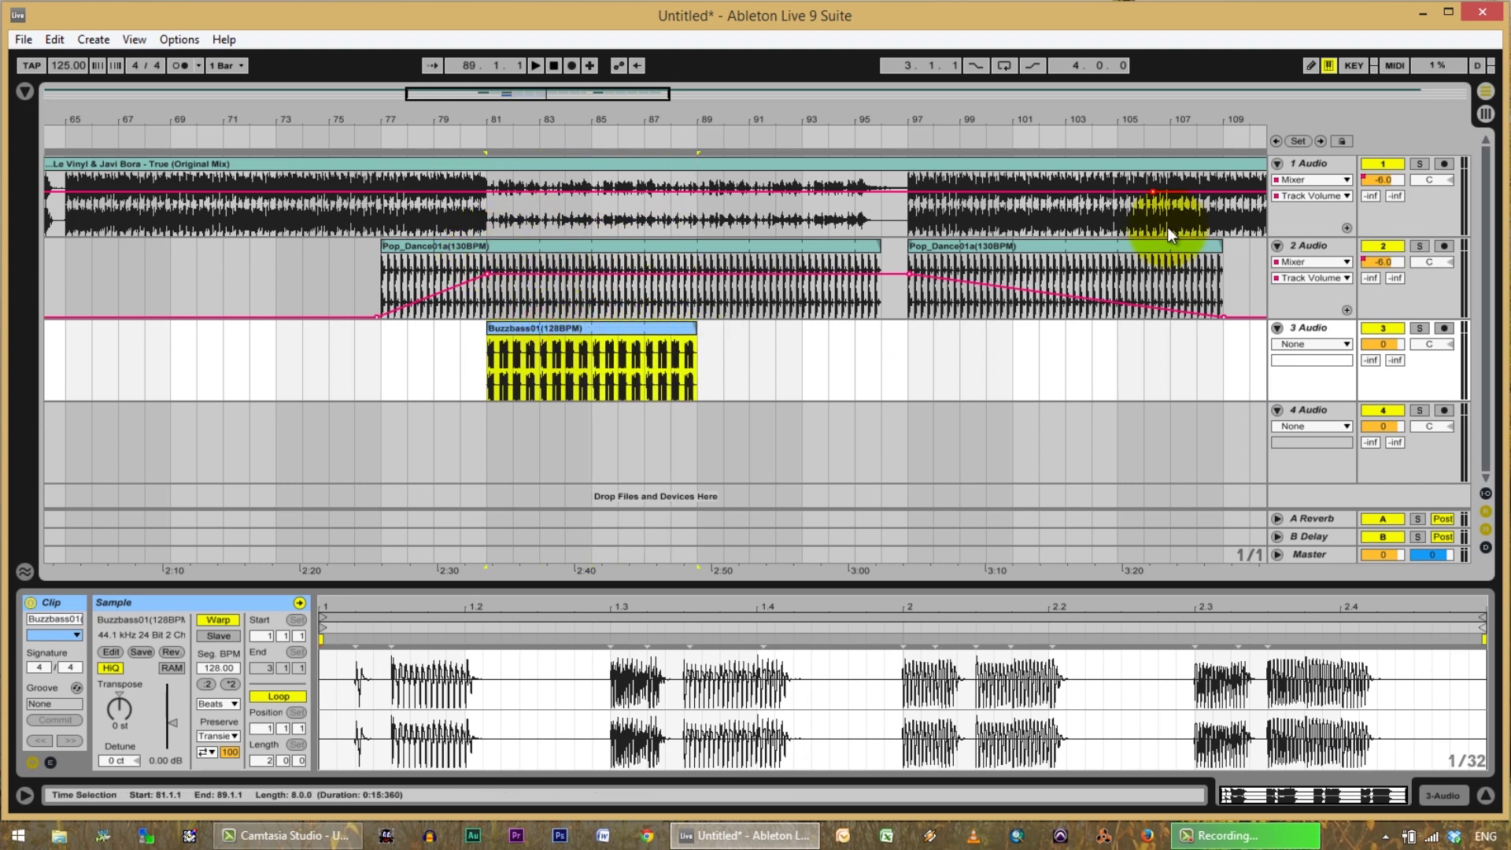
Play Buzzbass01 from bar 80 with 2 Audio muted, and listen to it again with the beat unmuted.
left_click(1385, 247)
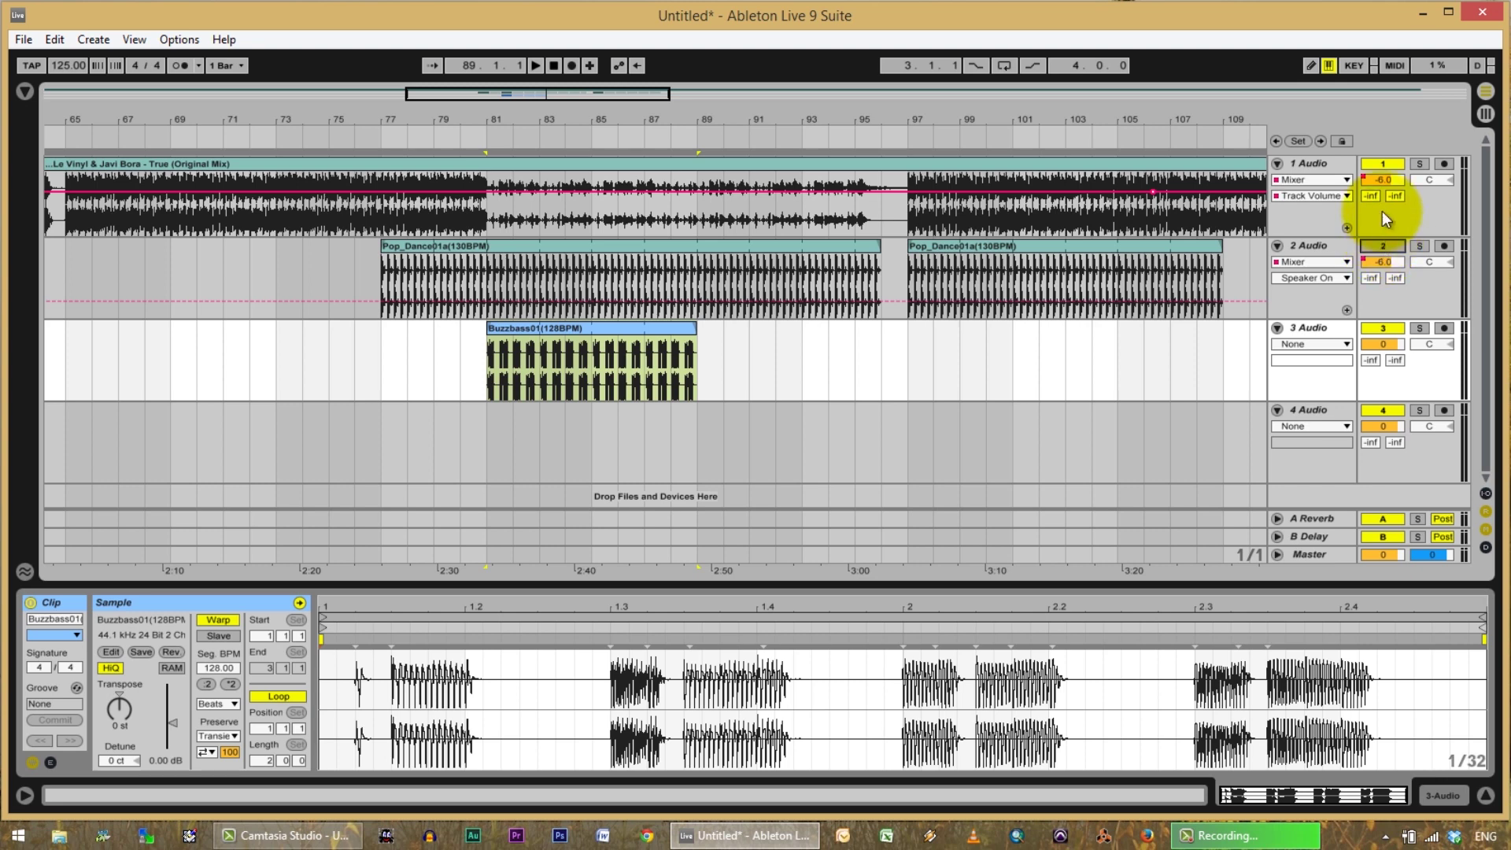
left_click(1387, 248)
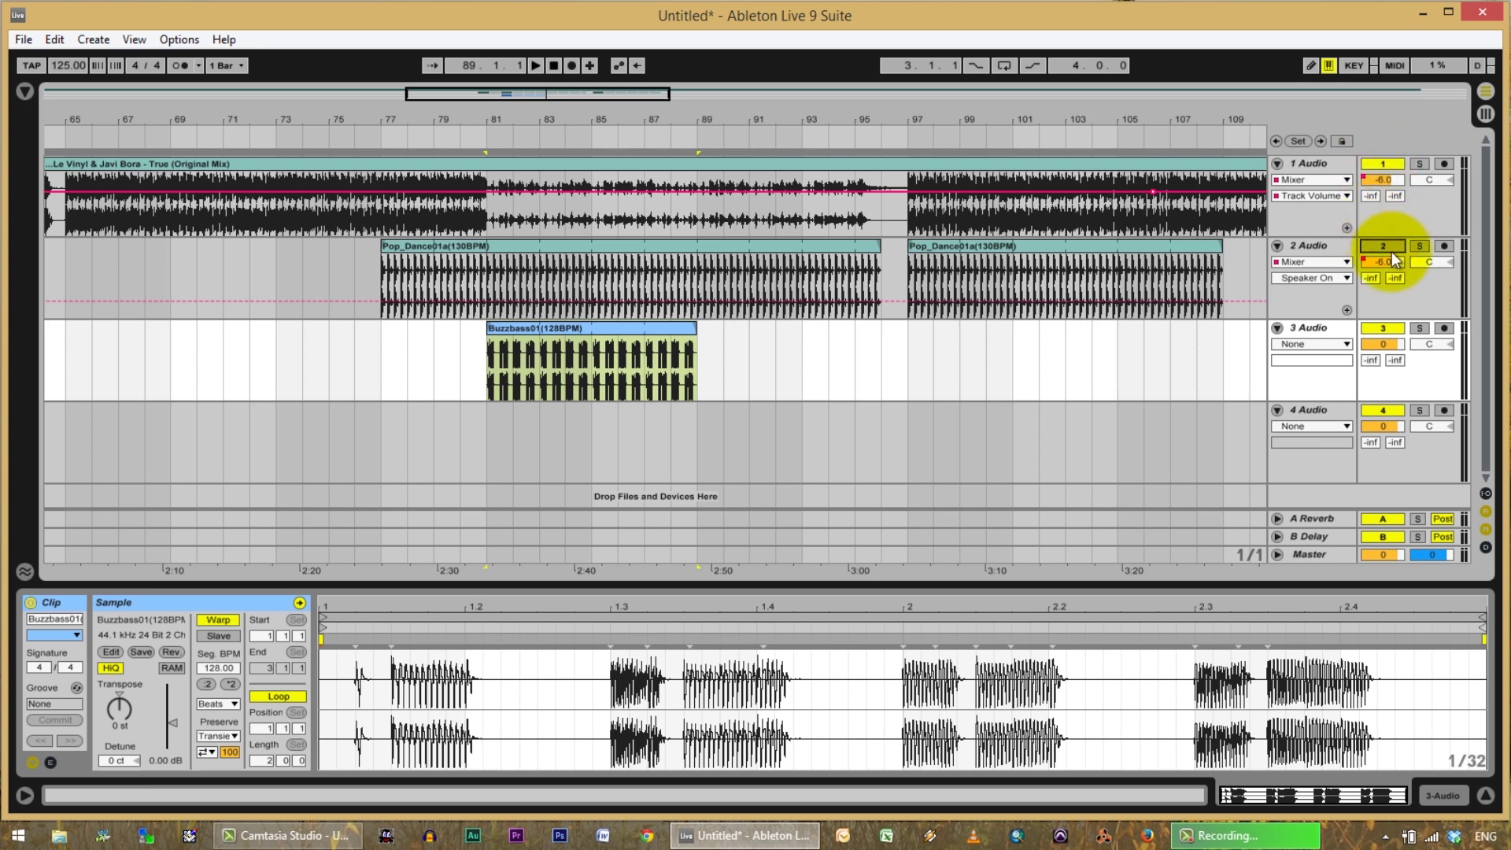
left_click(1390, 247)
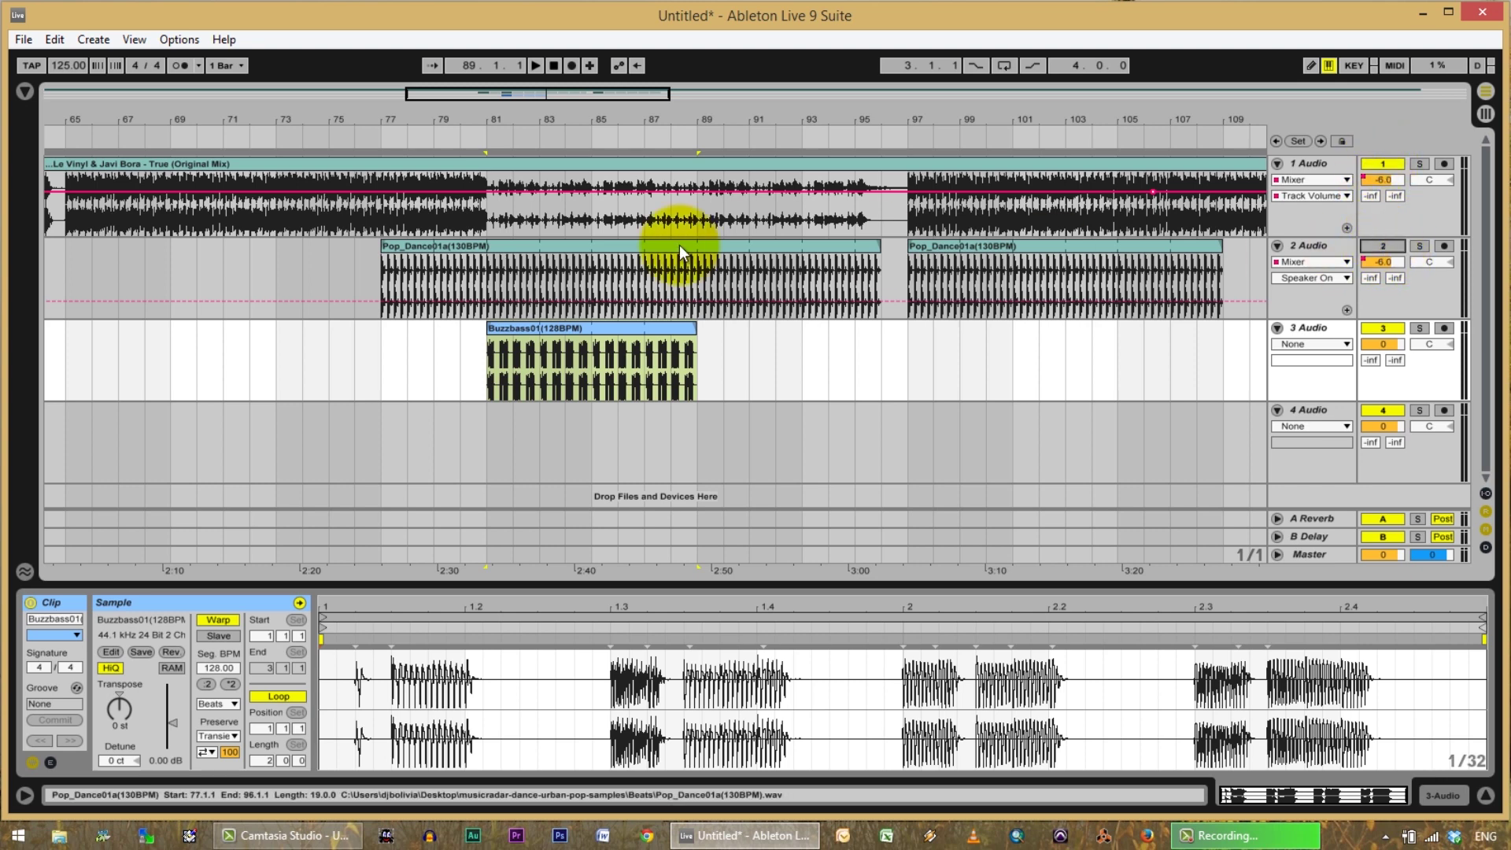
left_click(458, 134)
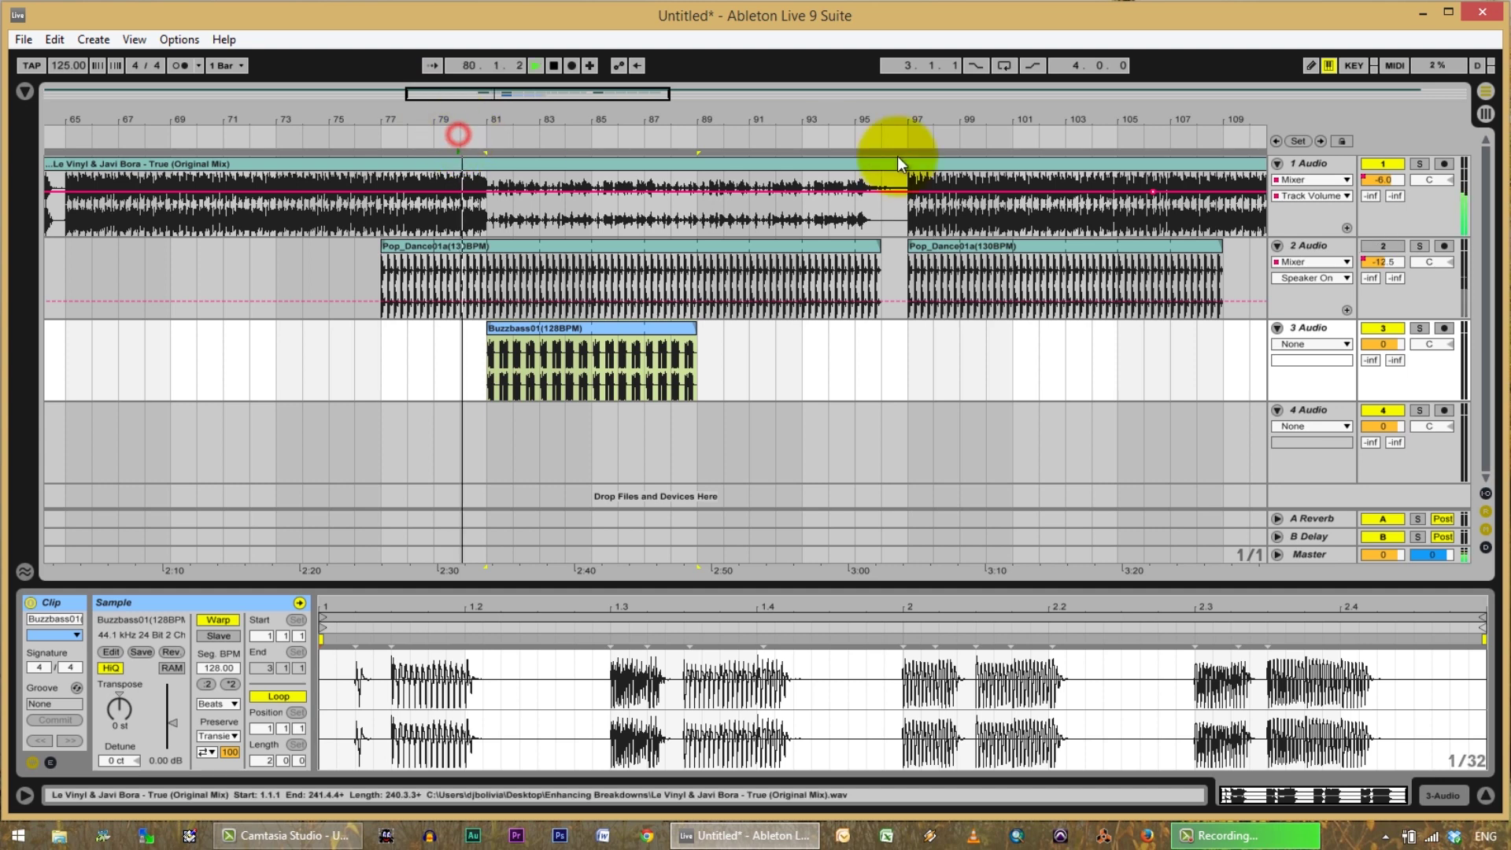
left_click(1381, 244)
left_click(239, 270)
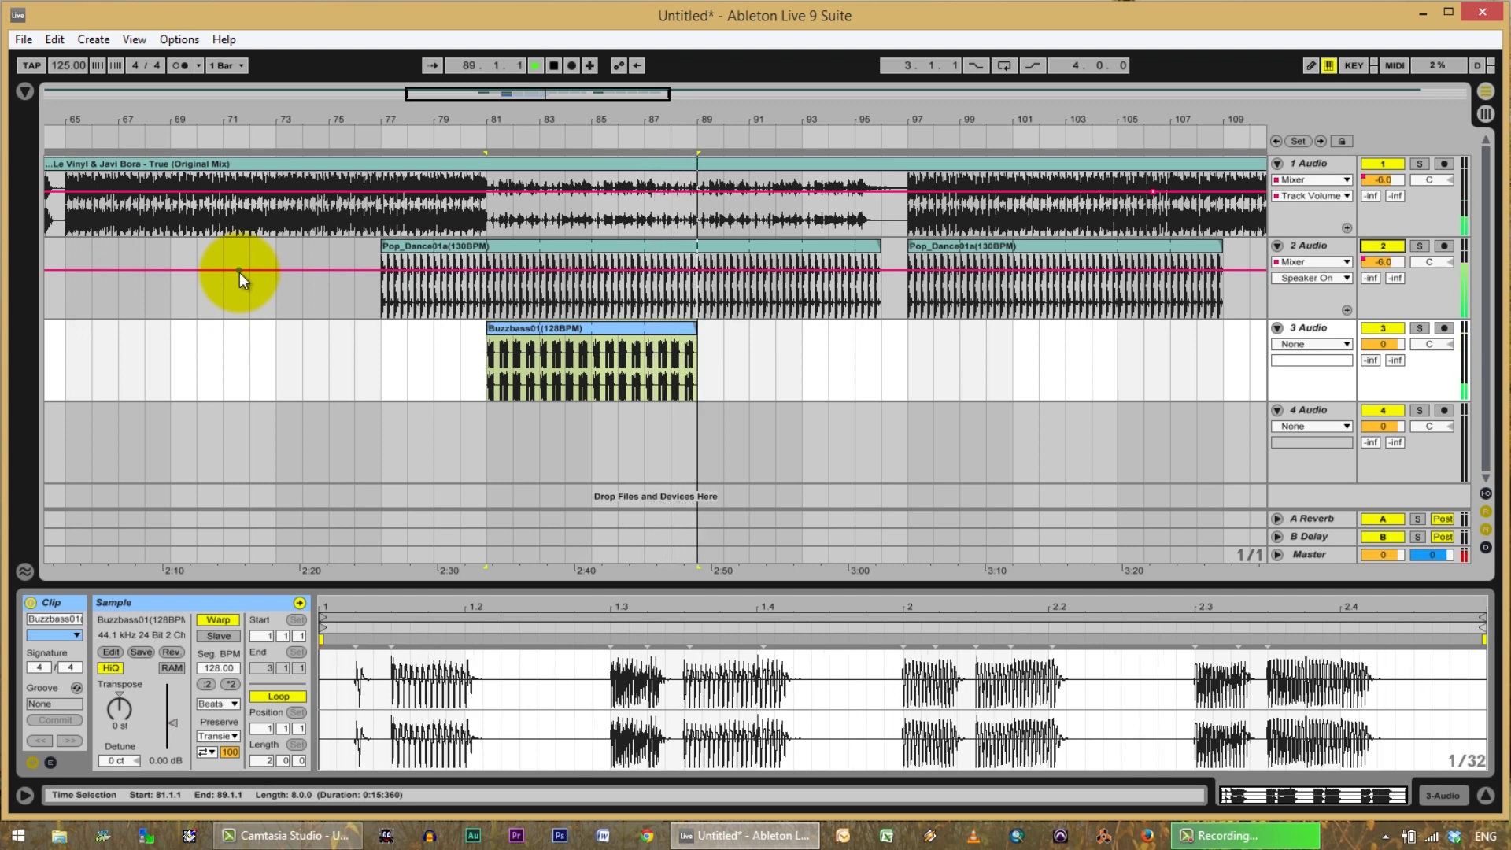
left_click(239, 271)
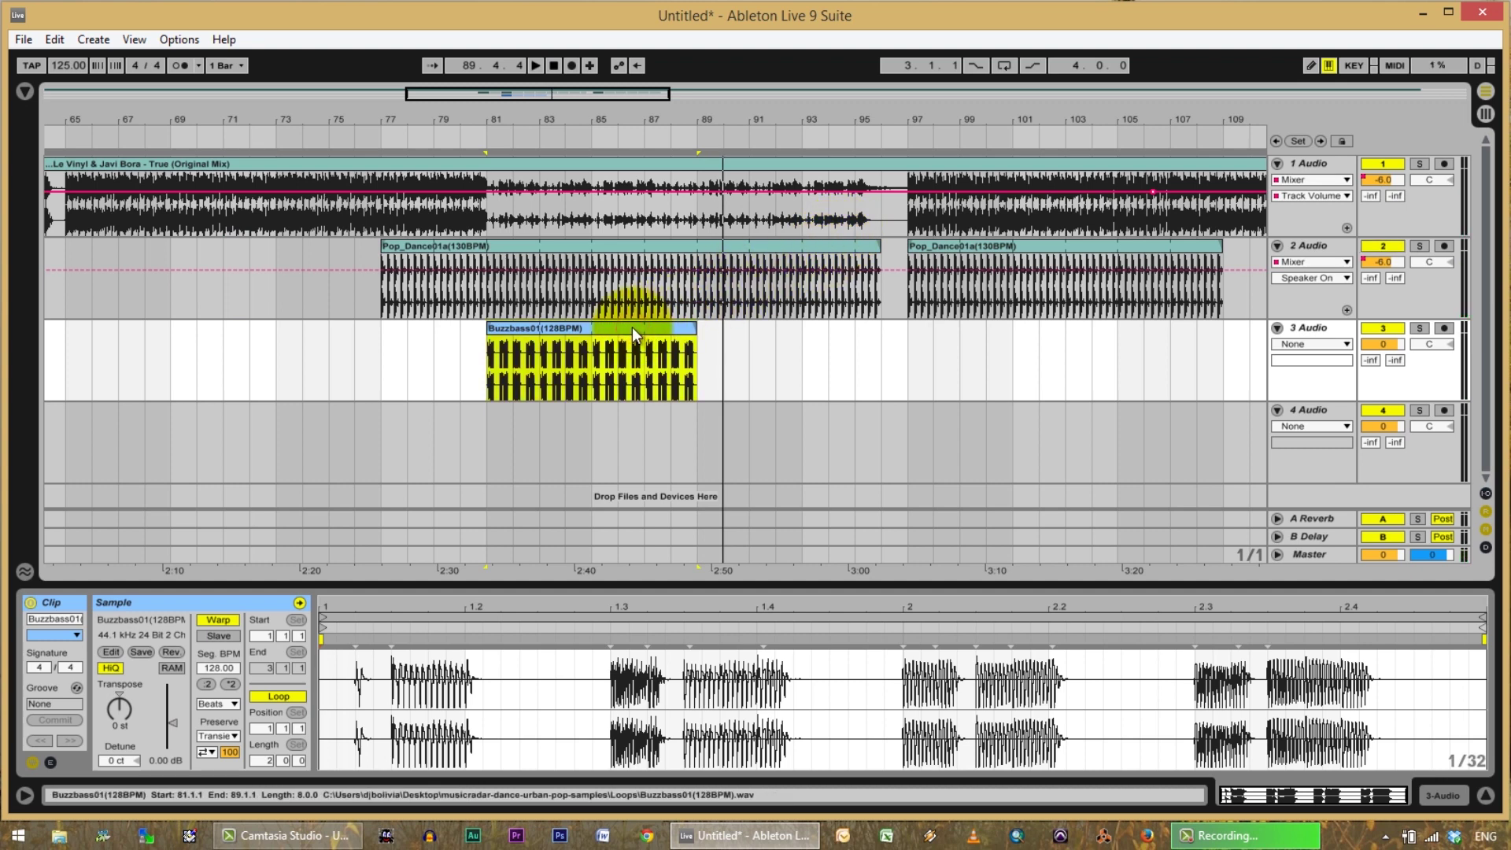
Replace the Buzzbass01 clip on 3 Audio with the Buzzbass02 loop, running from bar 81 to bar 88.
key("Delete")
key("Tab")
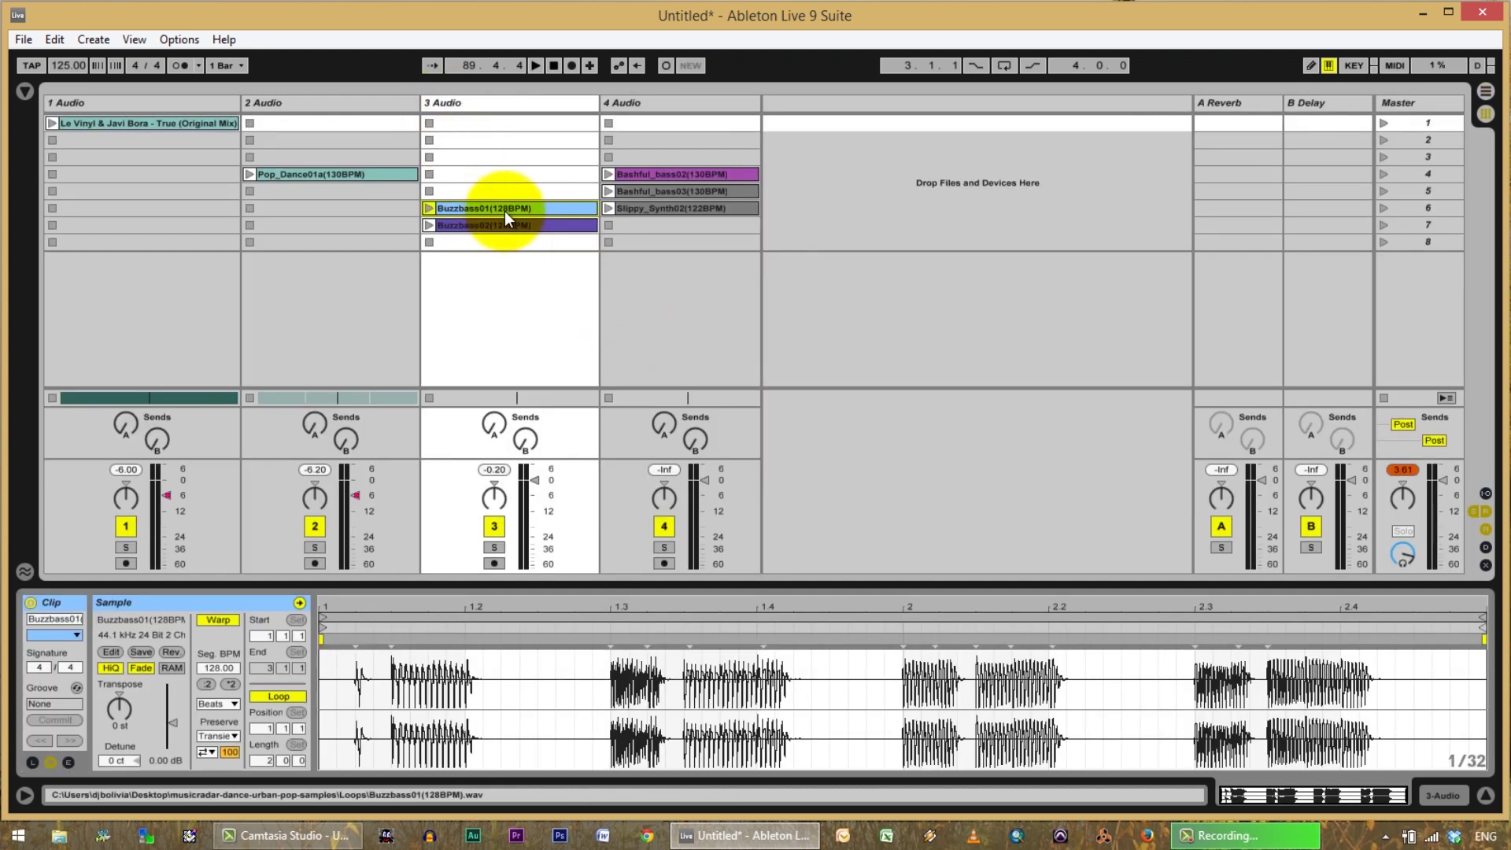
key("Tab")
left_click_drag(470, 224, 670, 334)
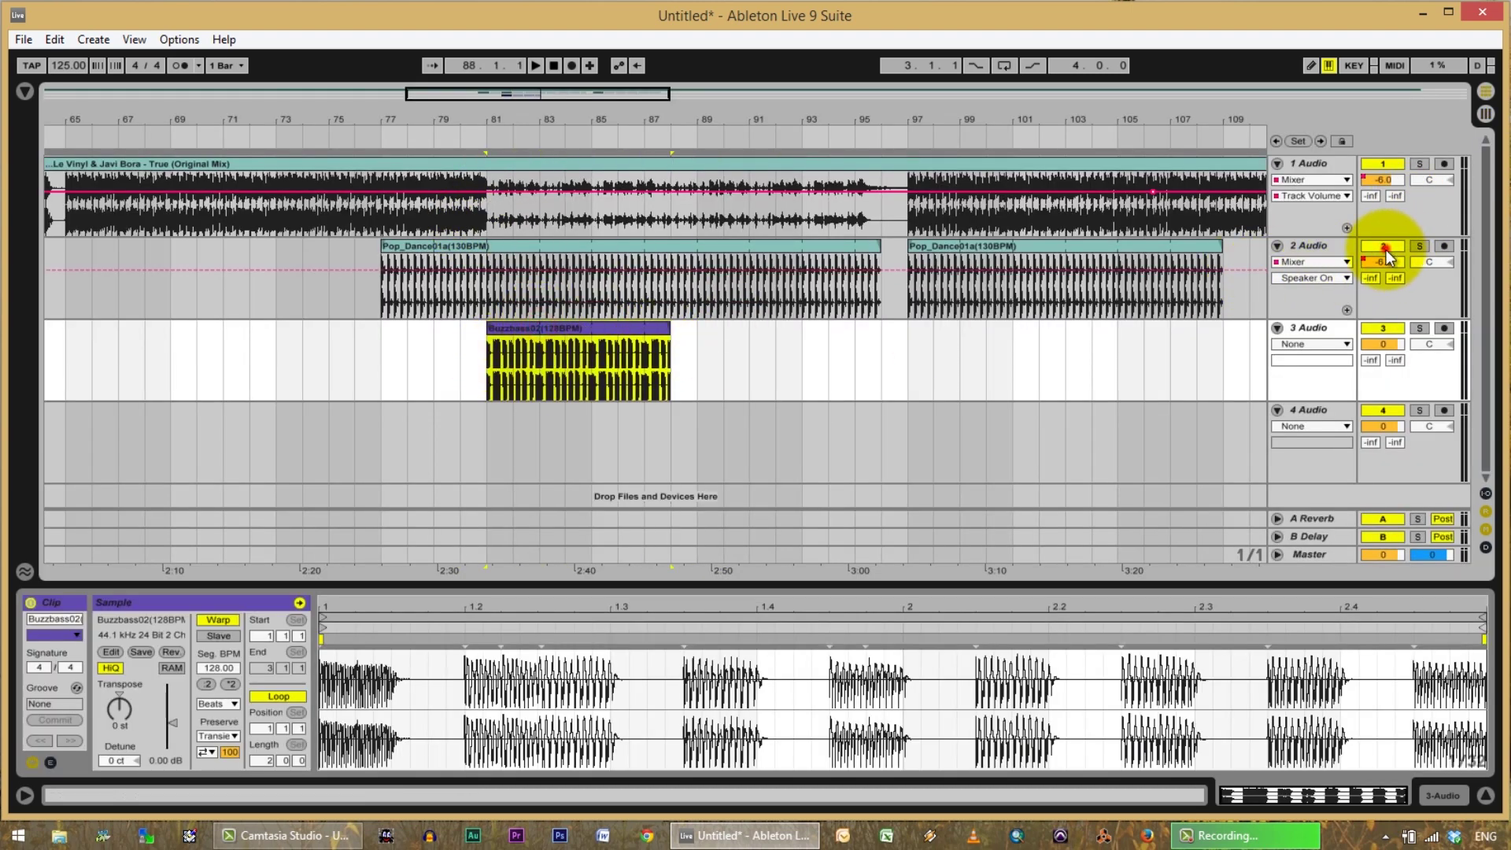
Play Buzzbass02 from just before bar 81 with 2 Audio muted, and unmute the beat during playback.
left_click_drag(1388, 256, 1387, 268)
left_click(469, 151)
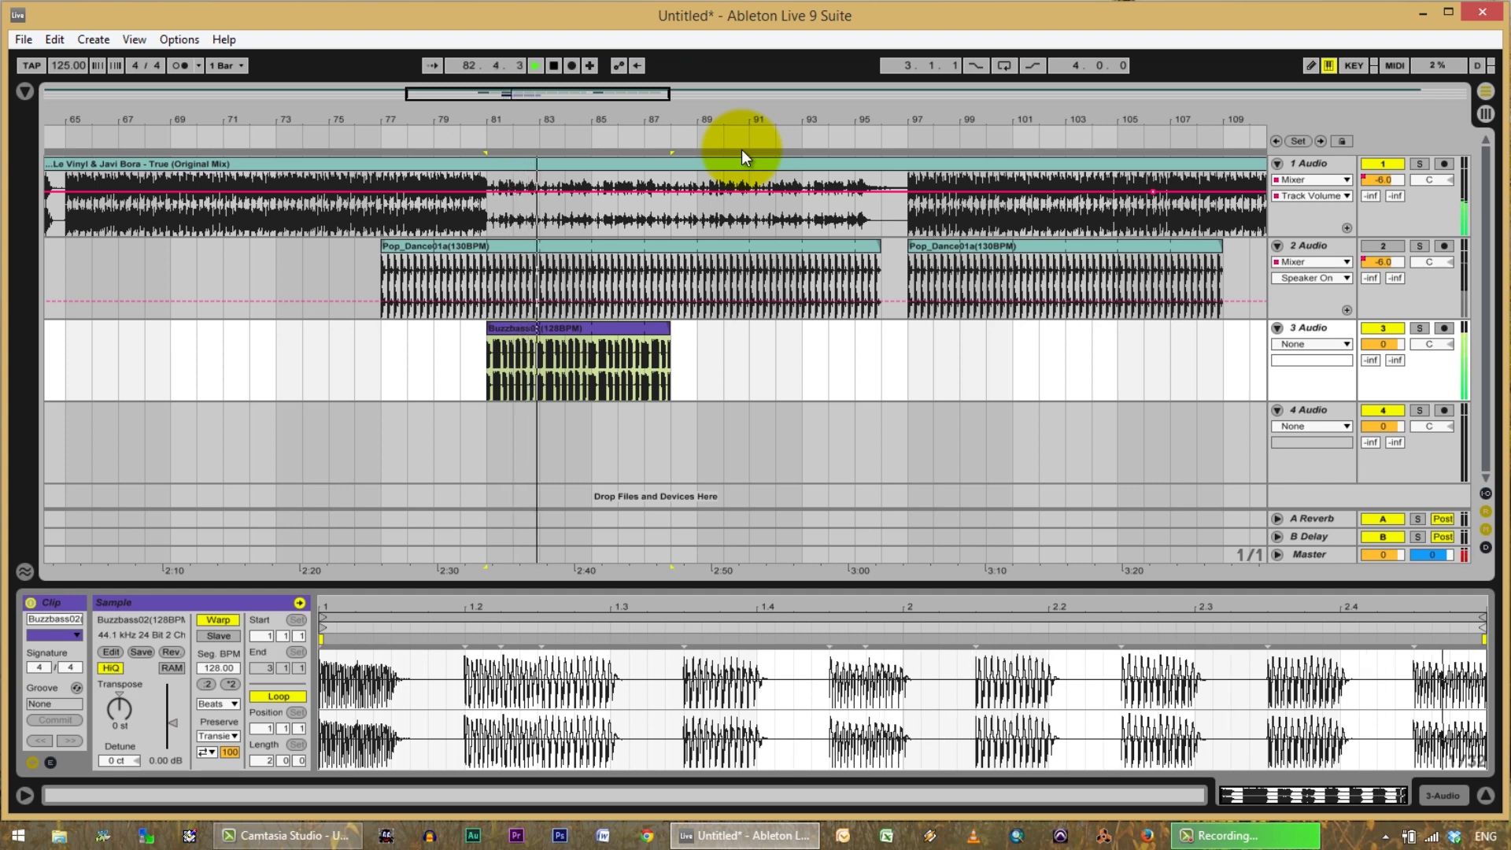
left_click(1386, 246)
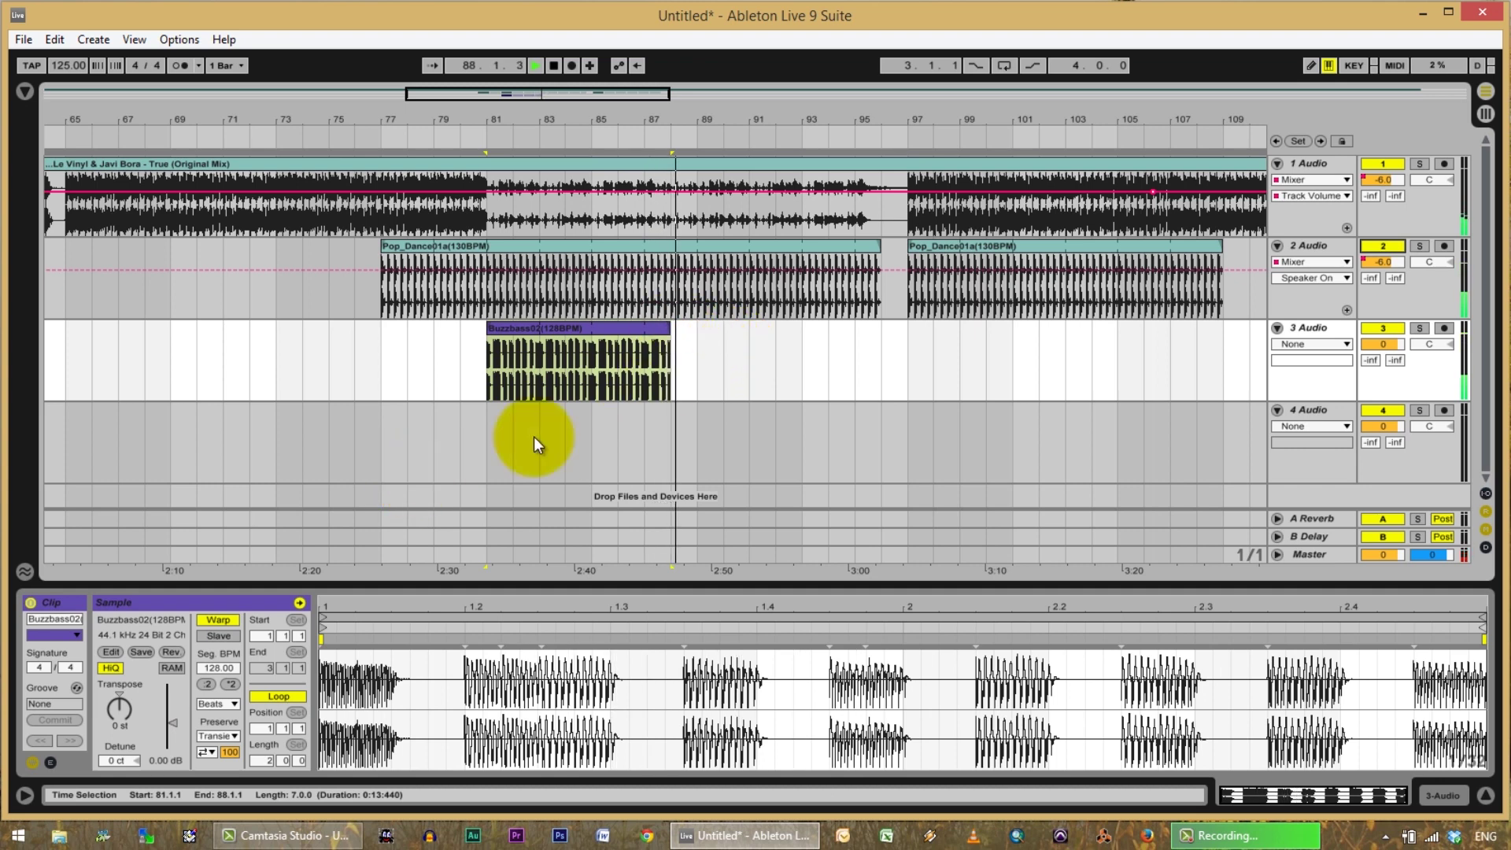
Extend the Buzzbass02 clip on 3 Audio to run from bar 77 to bar 105 and listen through bar 97.
left_click_drag(669, 338, 895, 353)
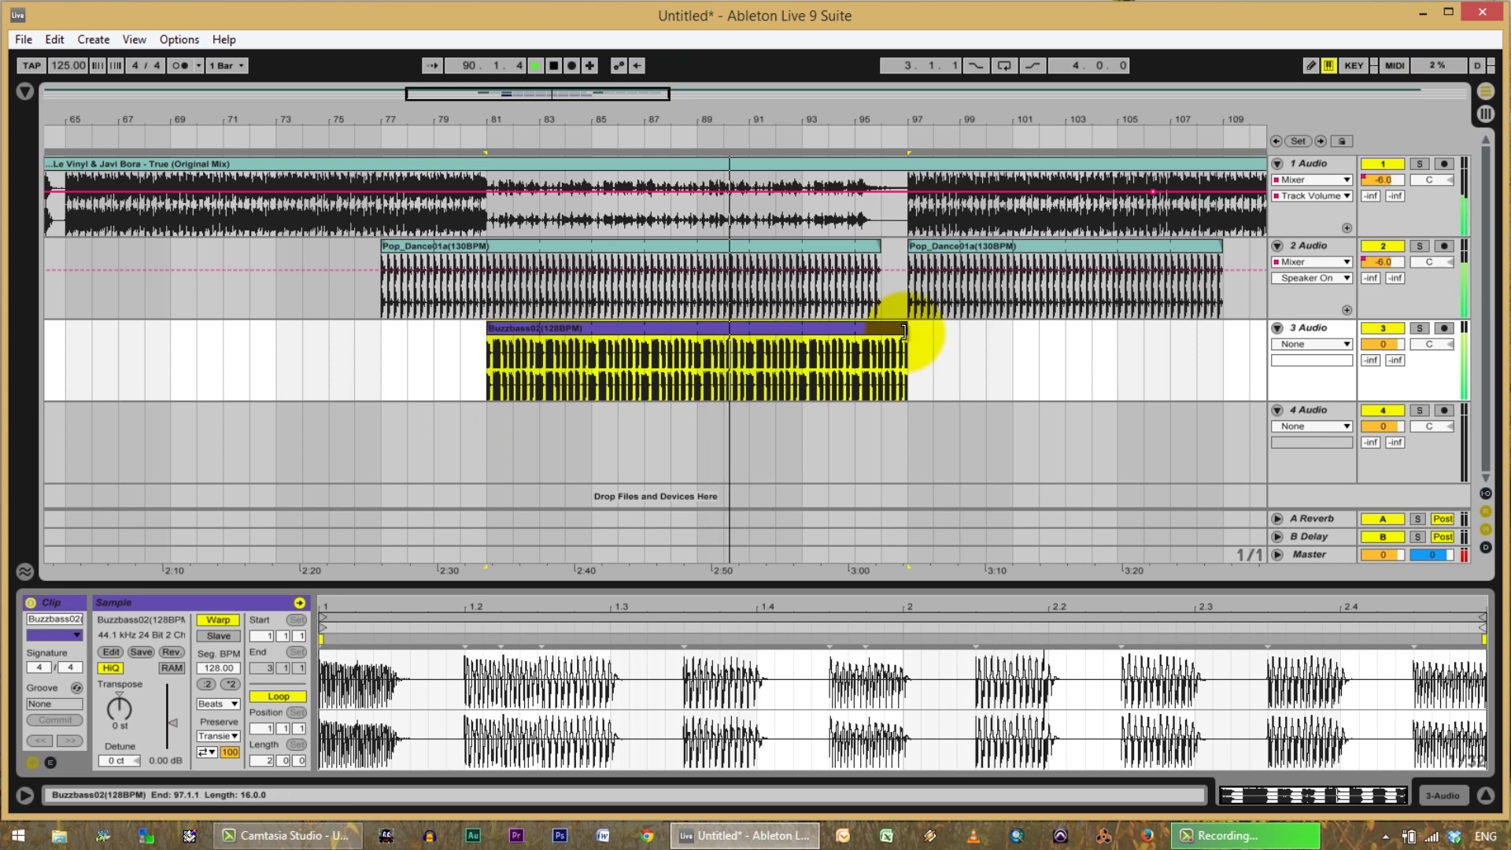
left_click_drag(905, 329, 882, 329)
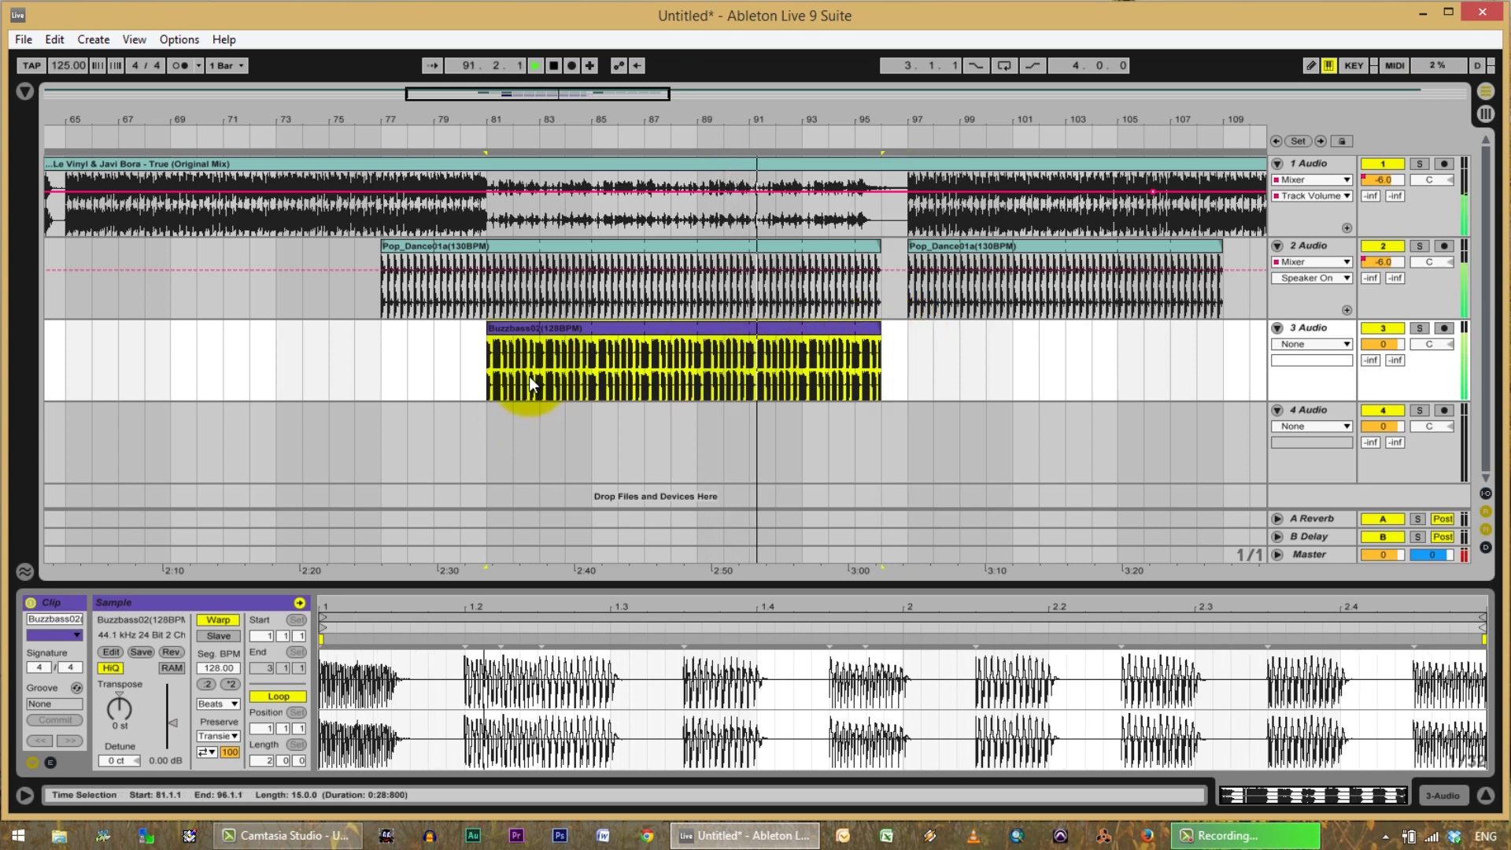
left_click_drag(881, 327, 1116, 338)
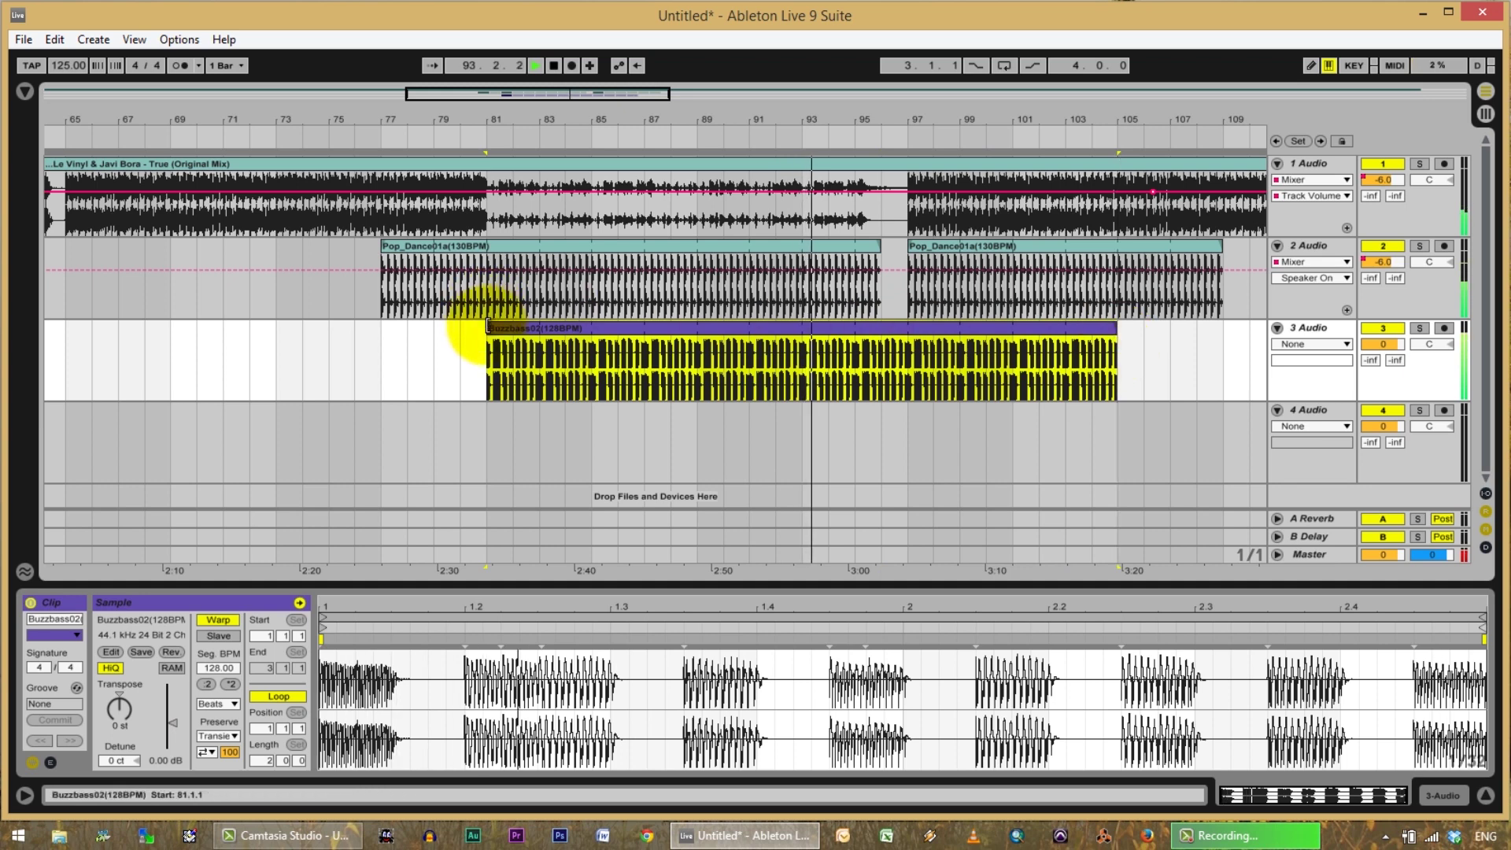
left_click_drag(489, 329, 381, 327)
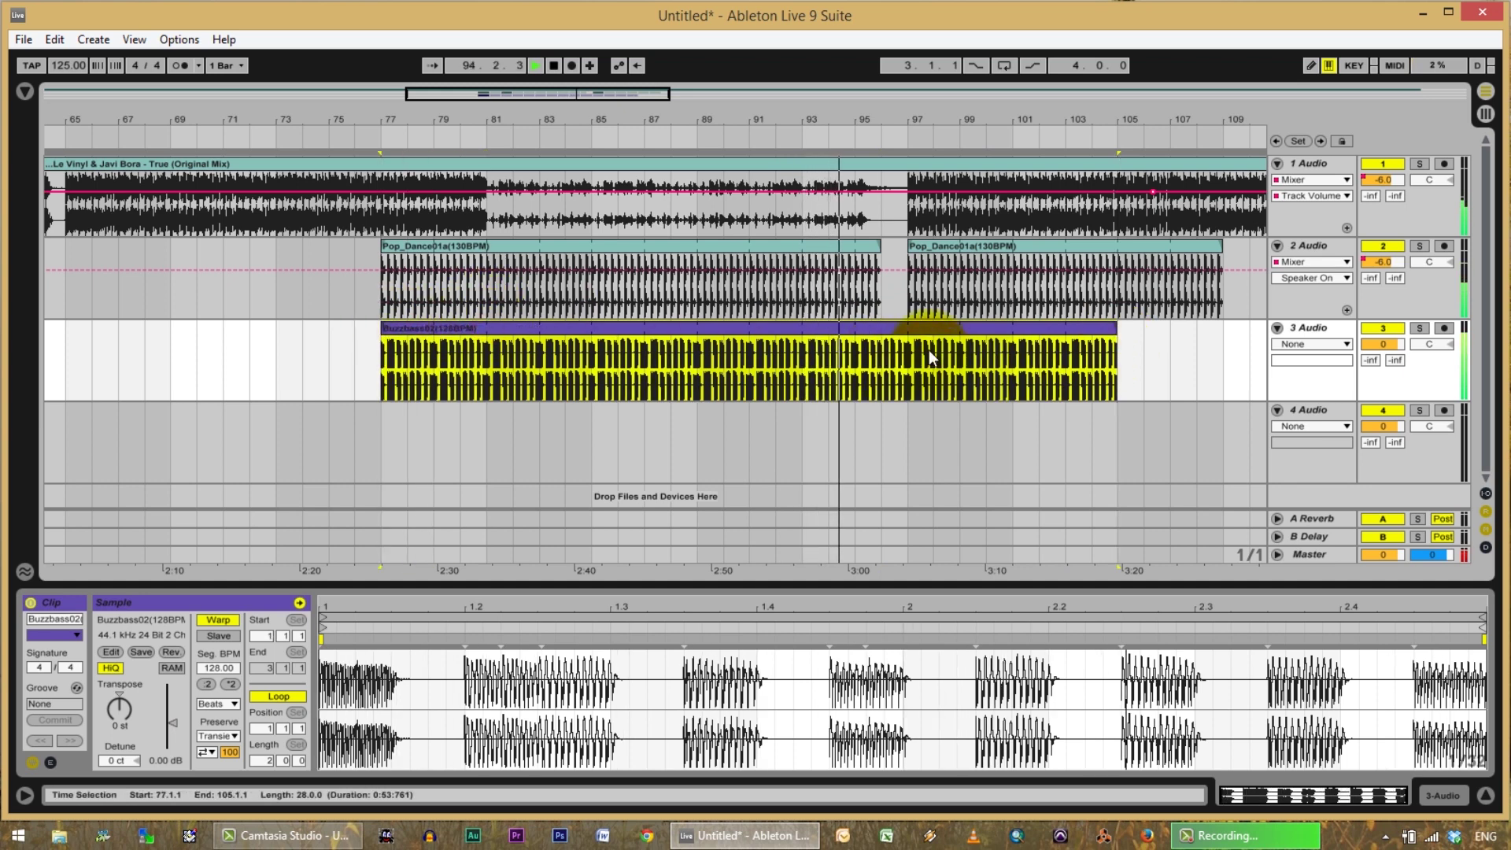
left_click(876, 427)
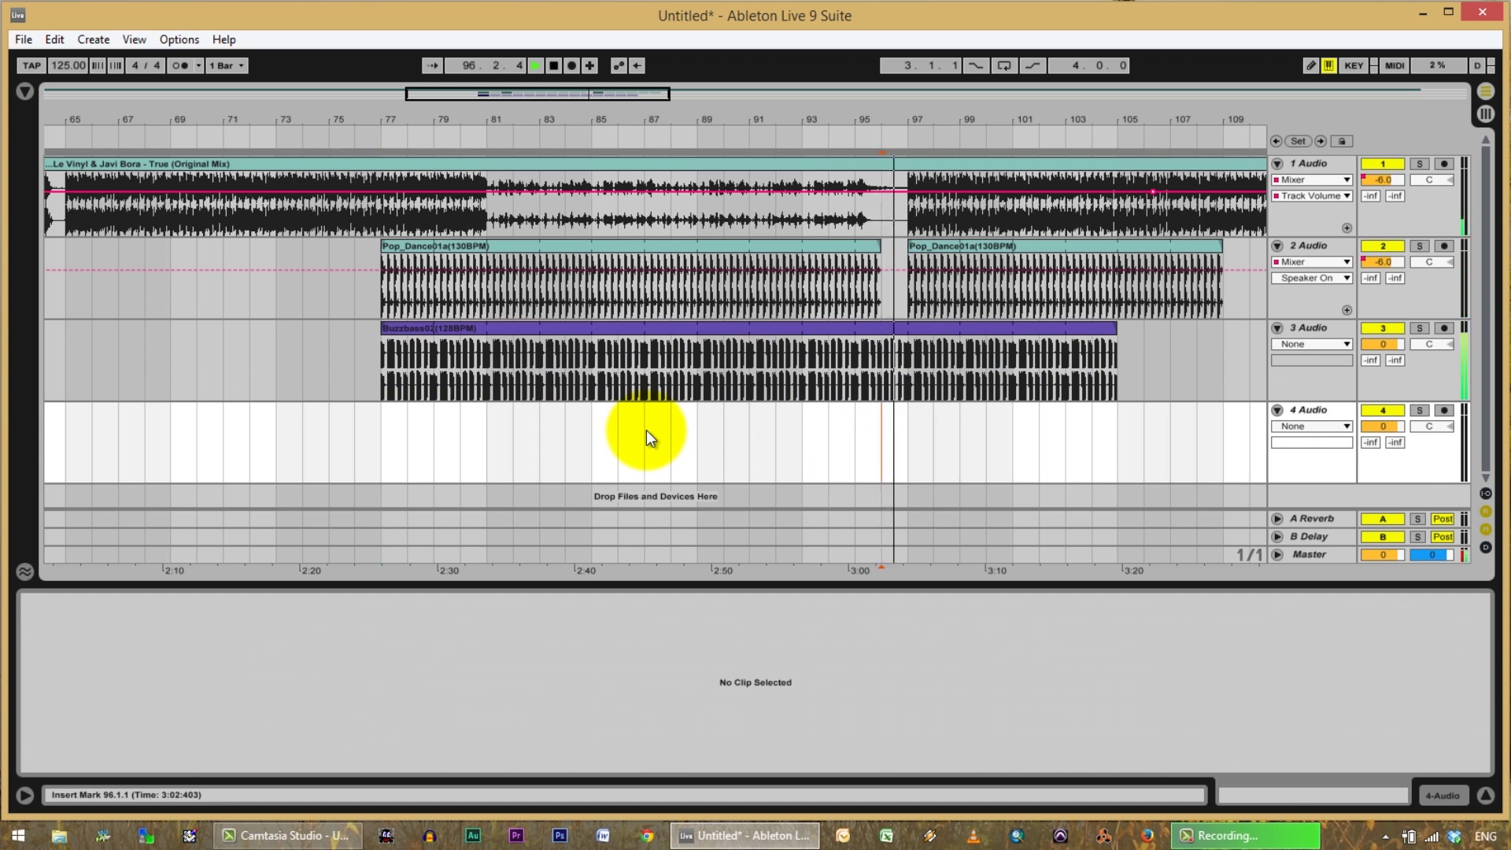
key("space")
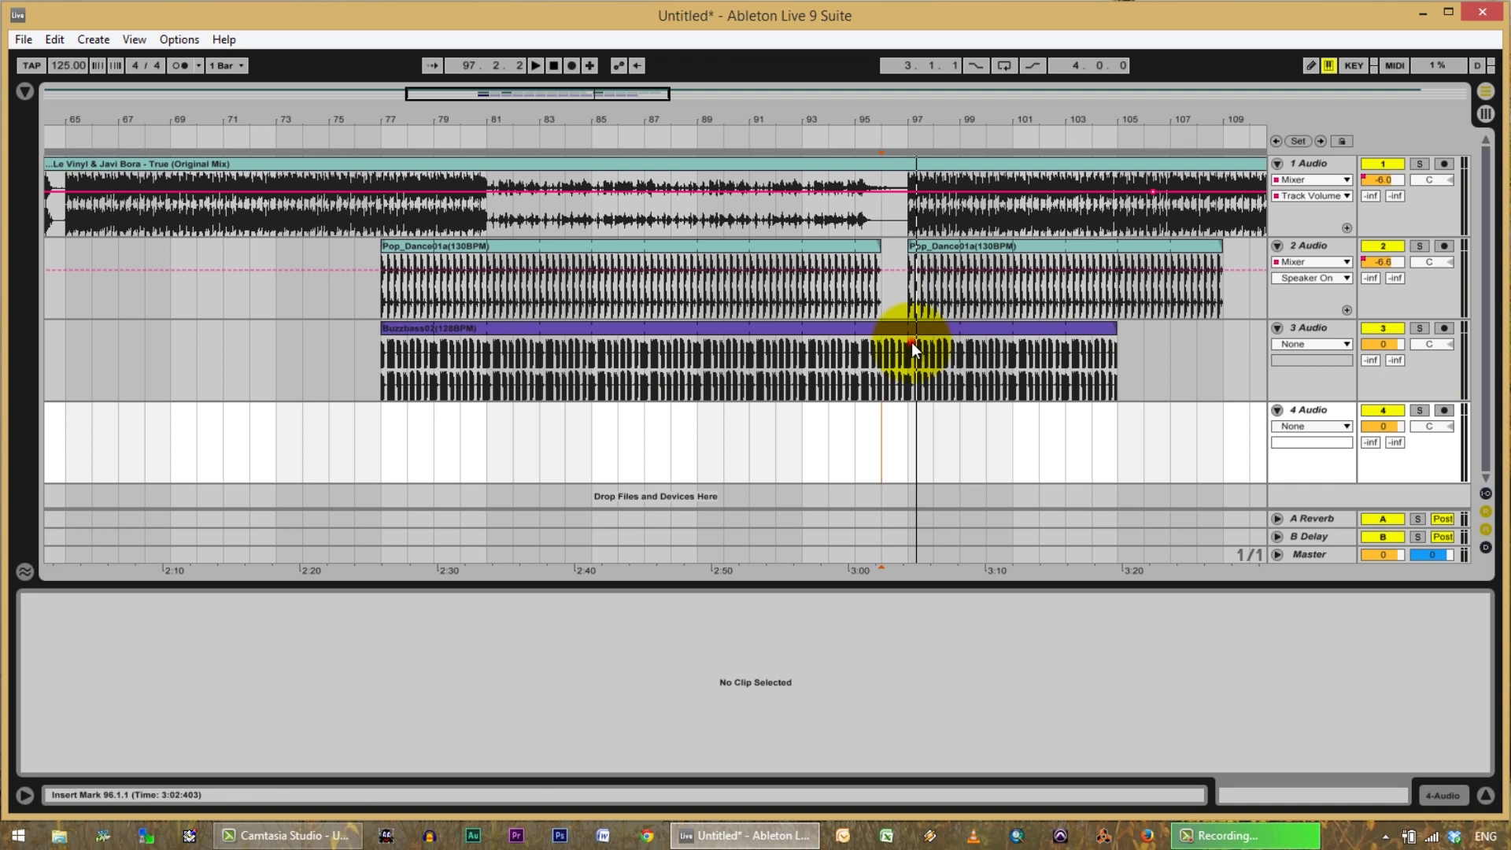
Trim the end of the Buzzbass02 clip on 3 Audio back to bar 97.
left_click_drag(911, 344, 1020, 358)
left_click_drag(1112, 359, 1111, 359)
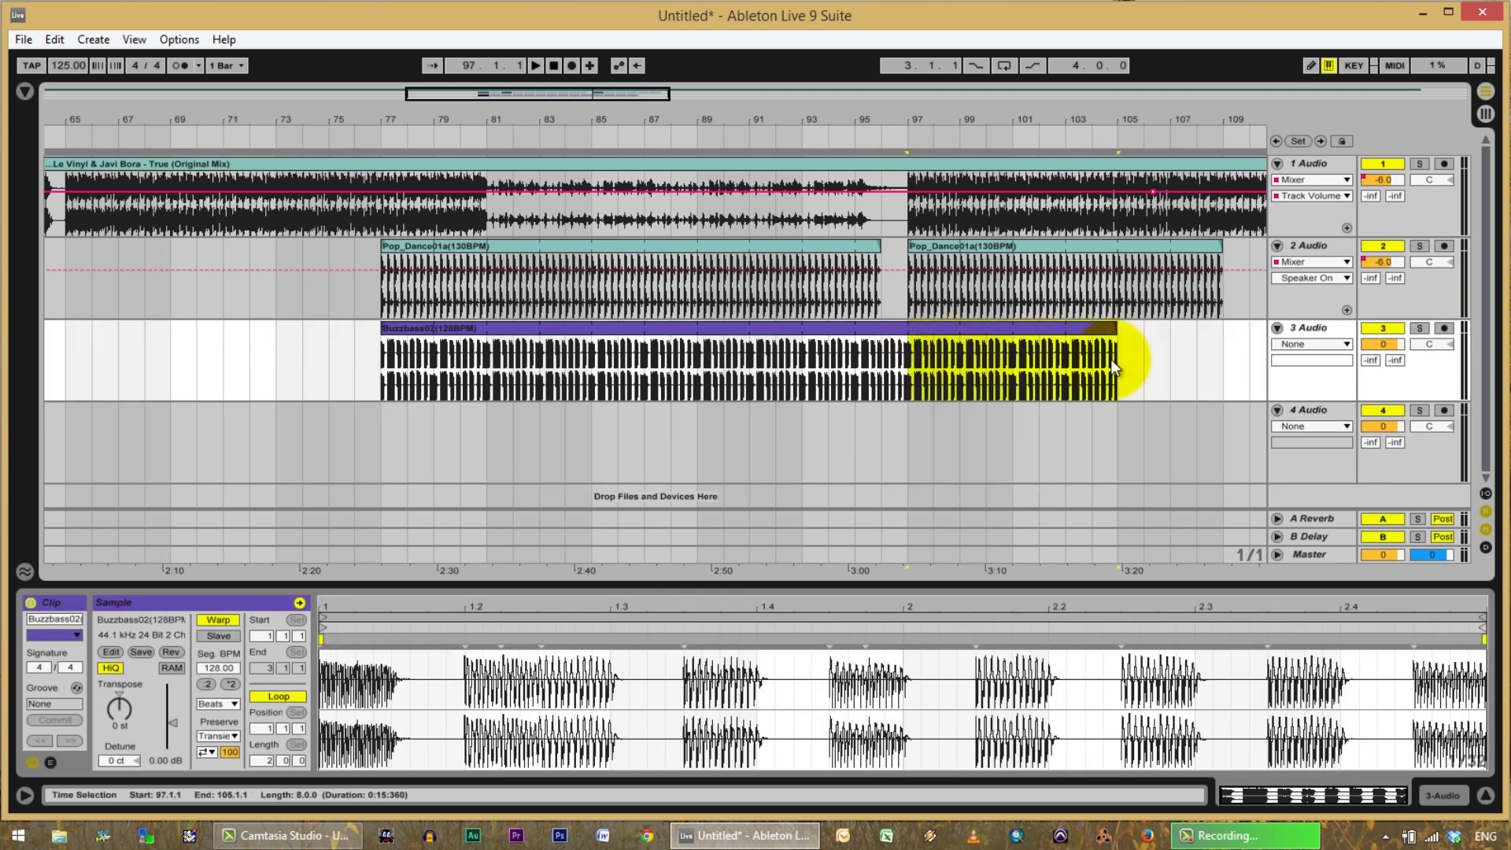
key("shift+Right")
key("shift+Right")
key("shift+Right")
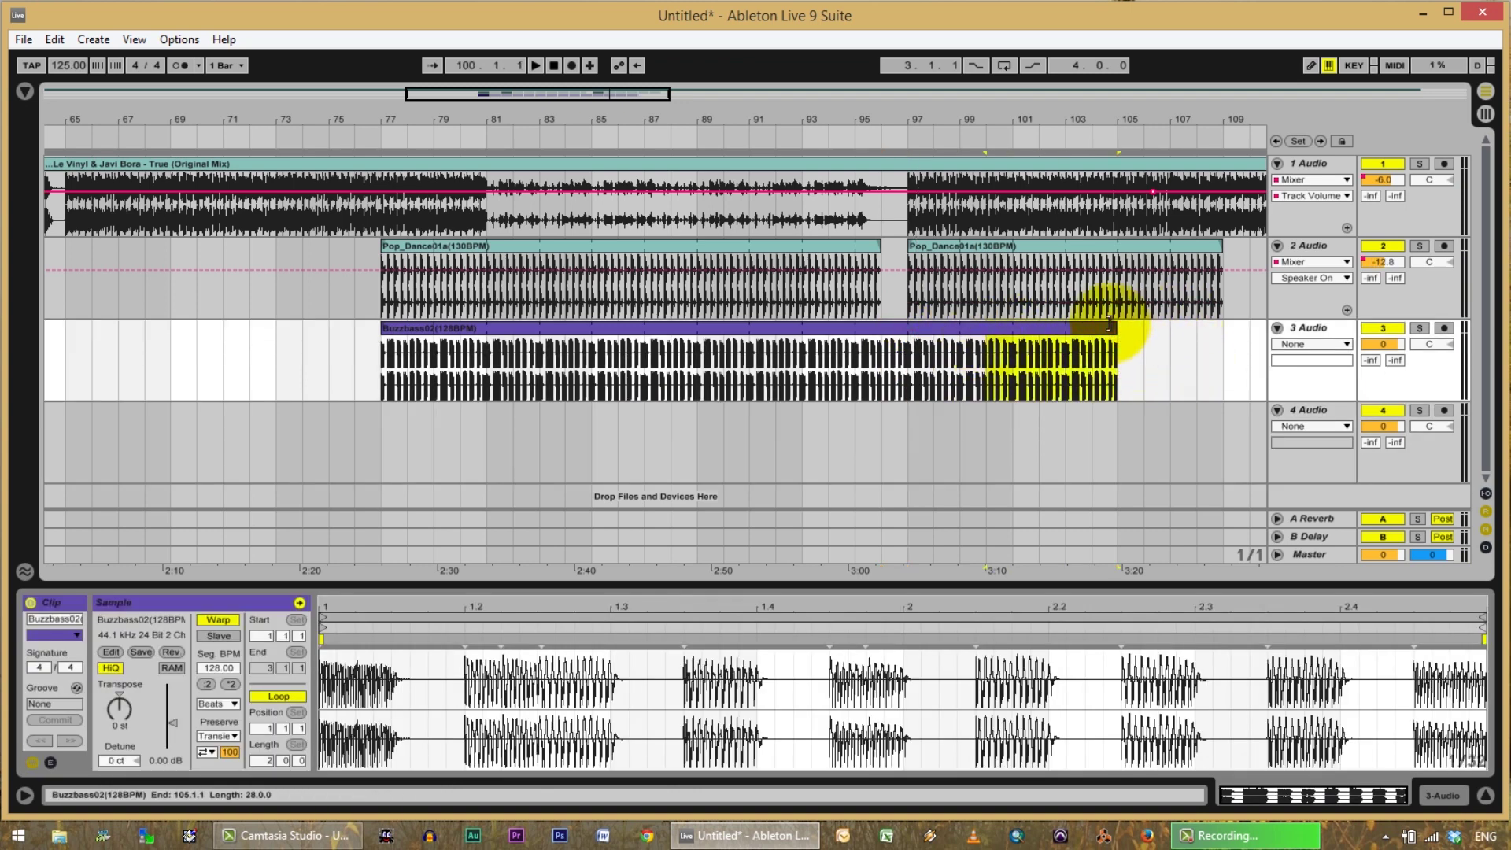
left_click_drag(1118, 326, 908, 326)
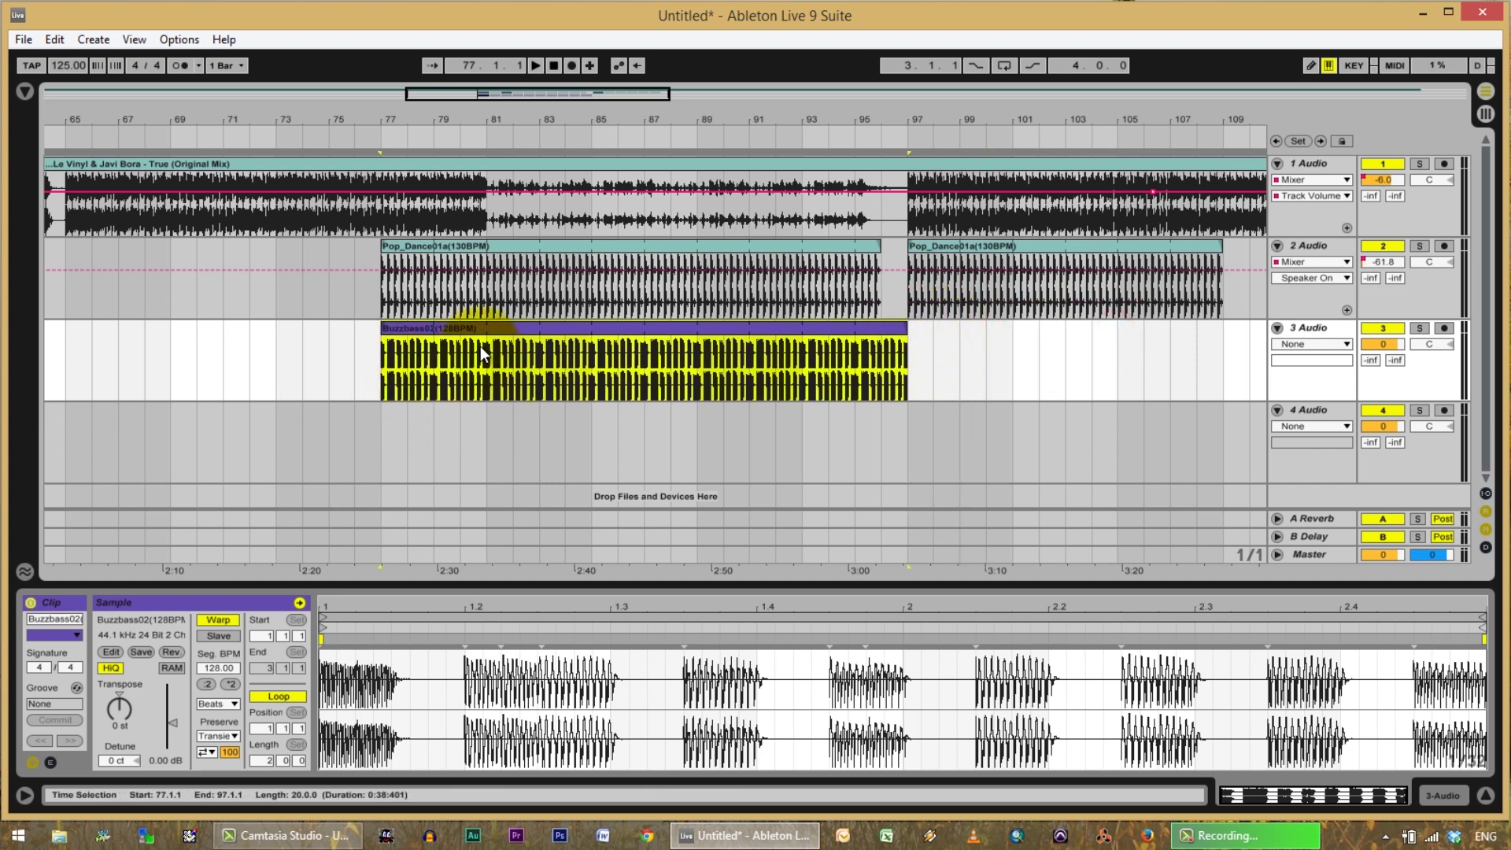
Show Track Volume automation on 3 Audio and lower it to -6.0 dB, with breakpoints at bars 81 and 97.
left_click(1346, 345)
left_click(1297, 384)
left_click(1343, 360)
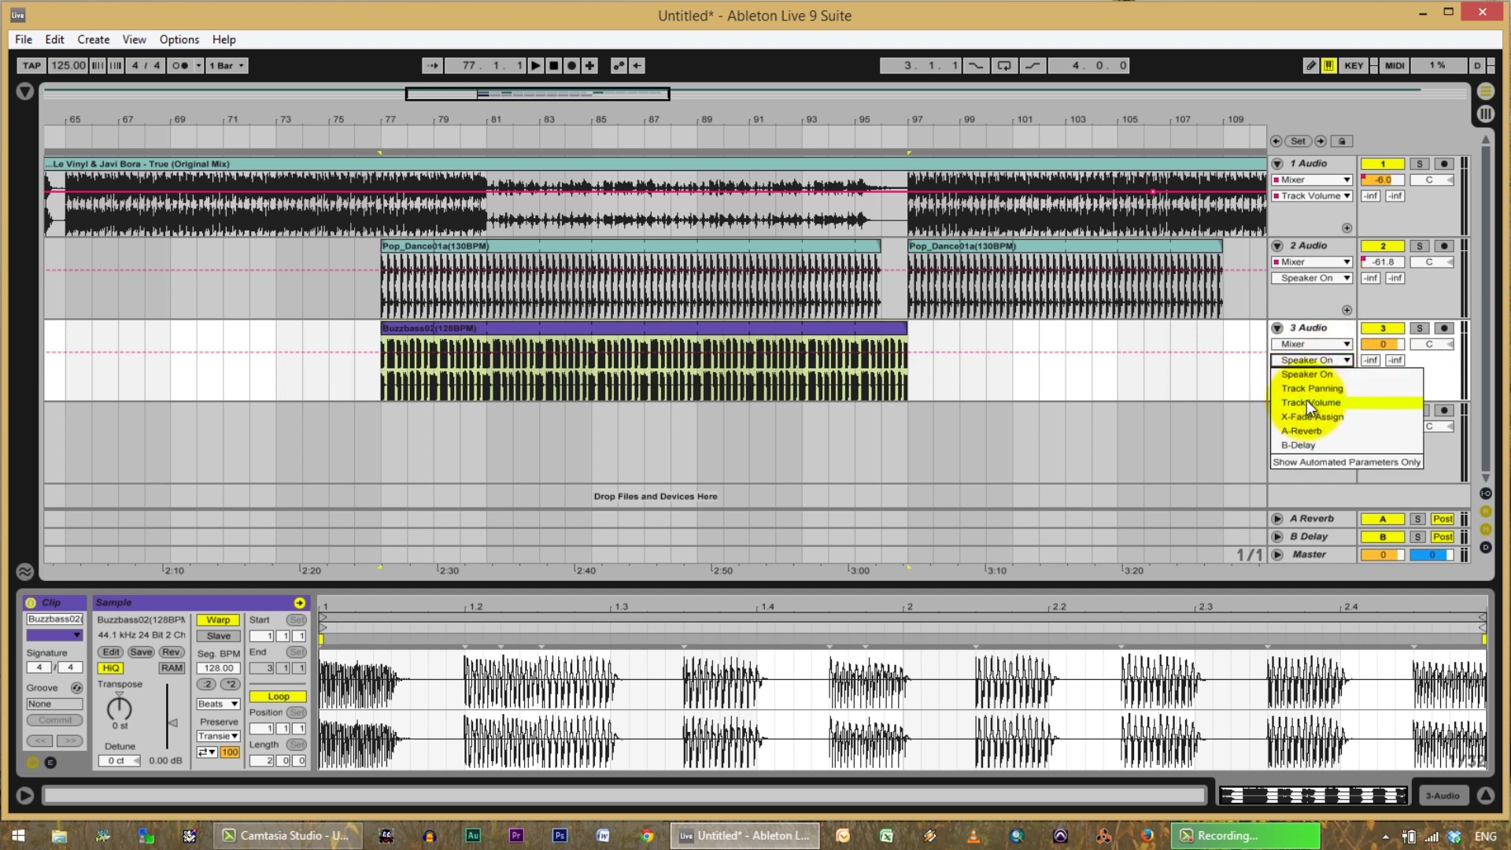
left_click(1307, 401)
left_click_drag(910, 346, 910, 356)
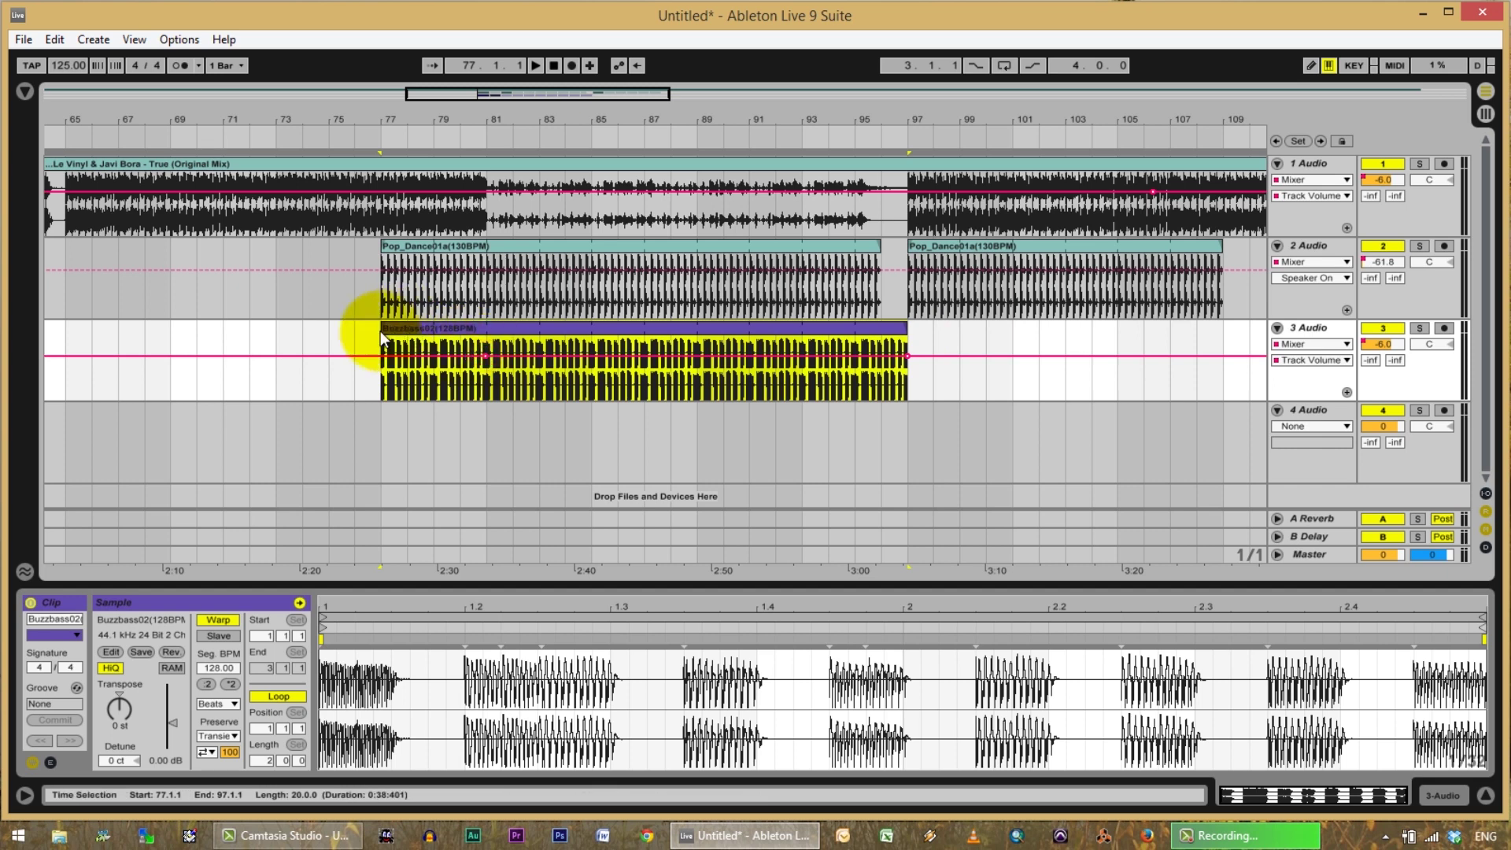
Extend the start of the Buzzbass02 clip on 3 Audio back to bar 73 and fade its Track Volume in from silence up to bar 81.
left_click_drag(381, 329, 274, 331)
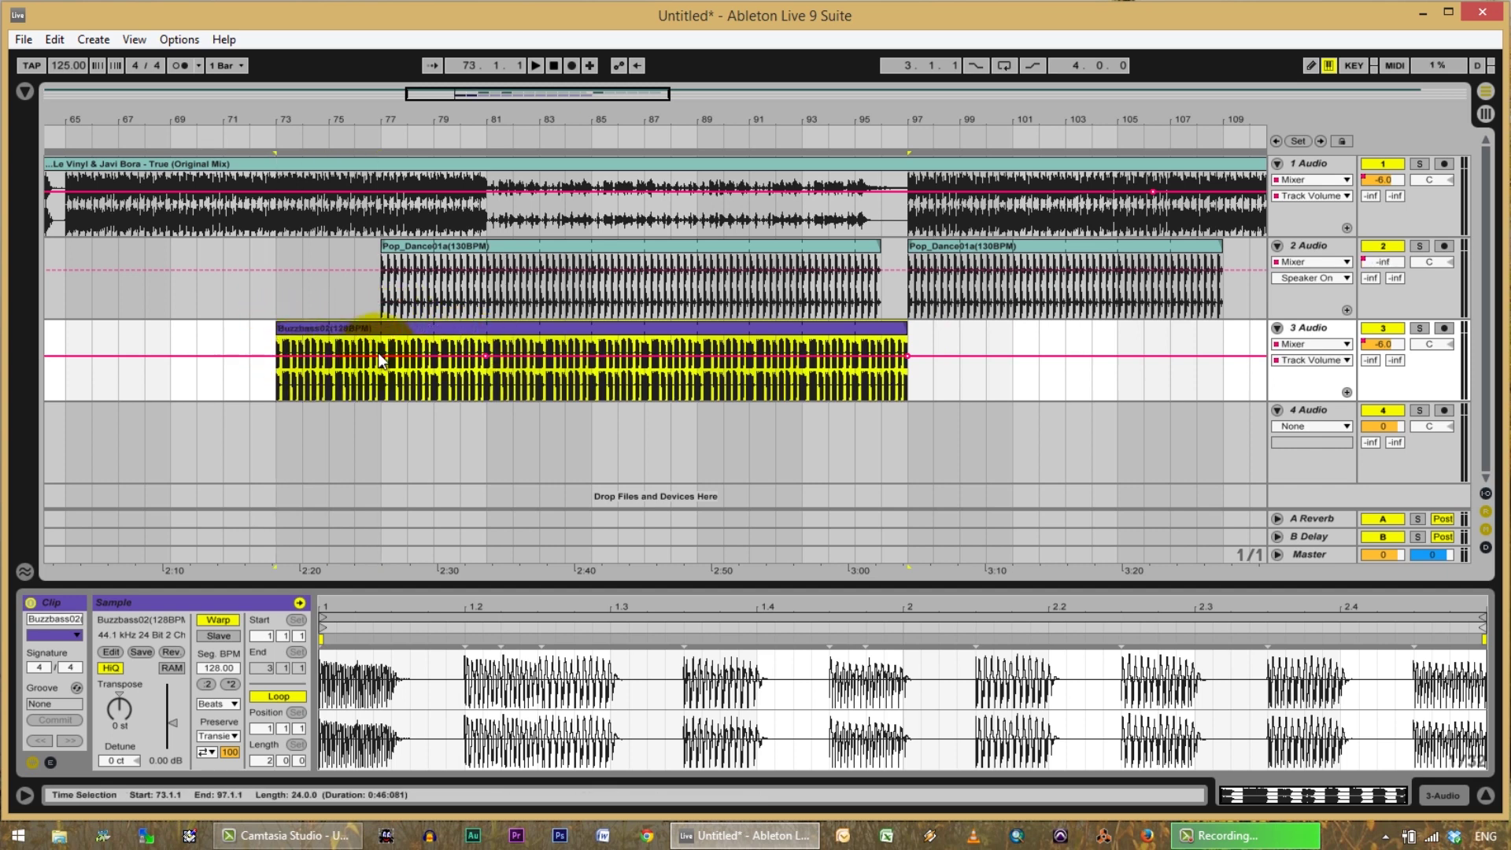
left_click_drag(277, 354, 277, 399)
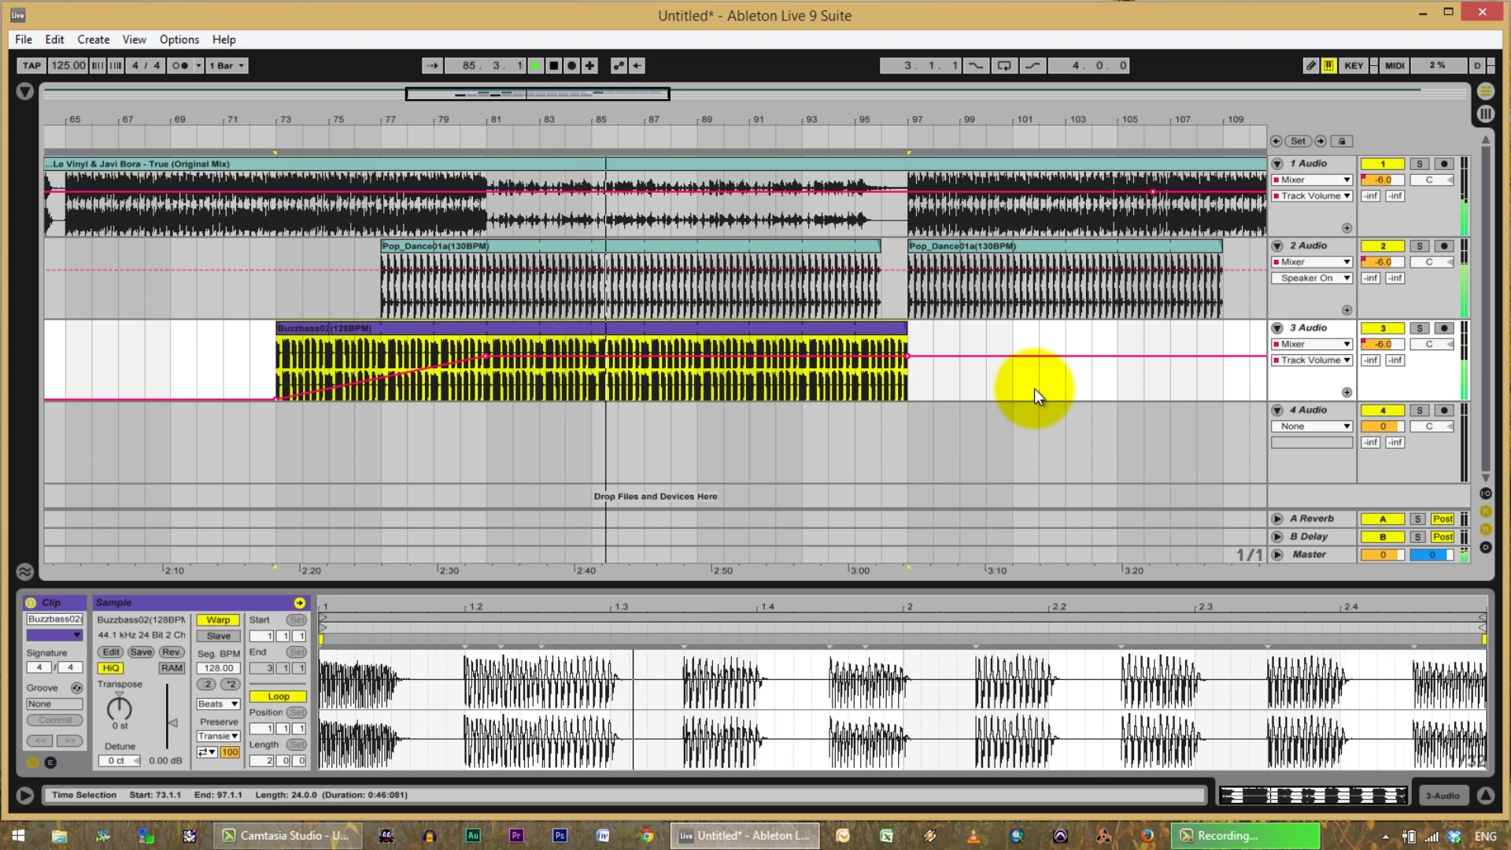
key("space")
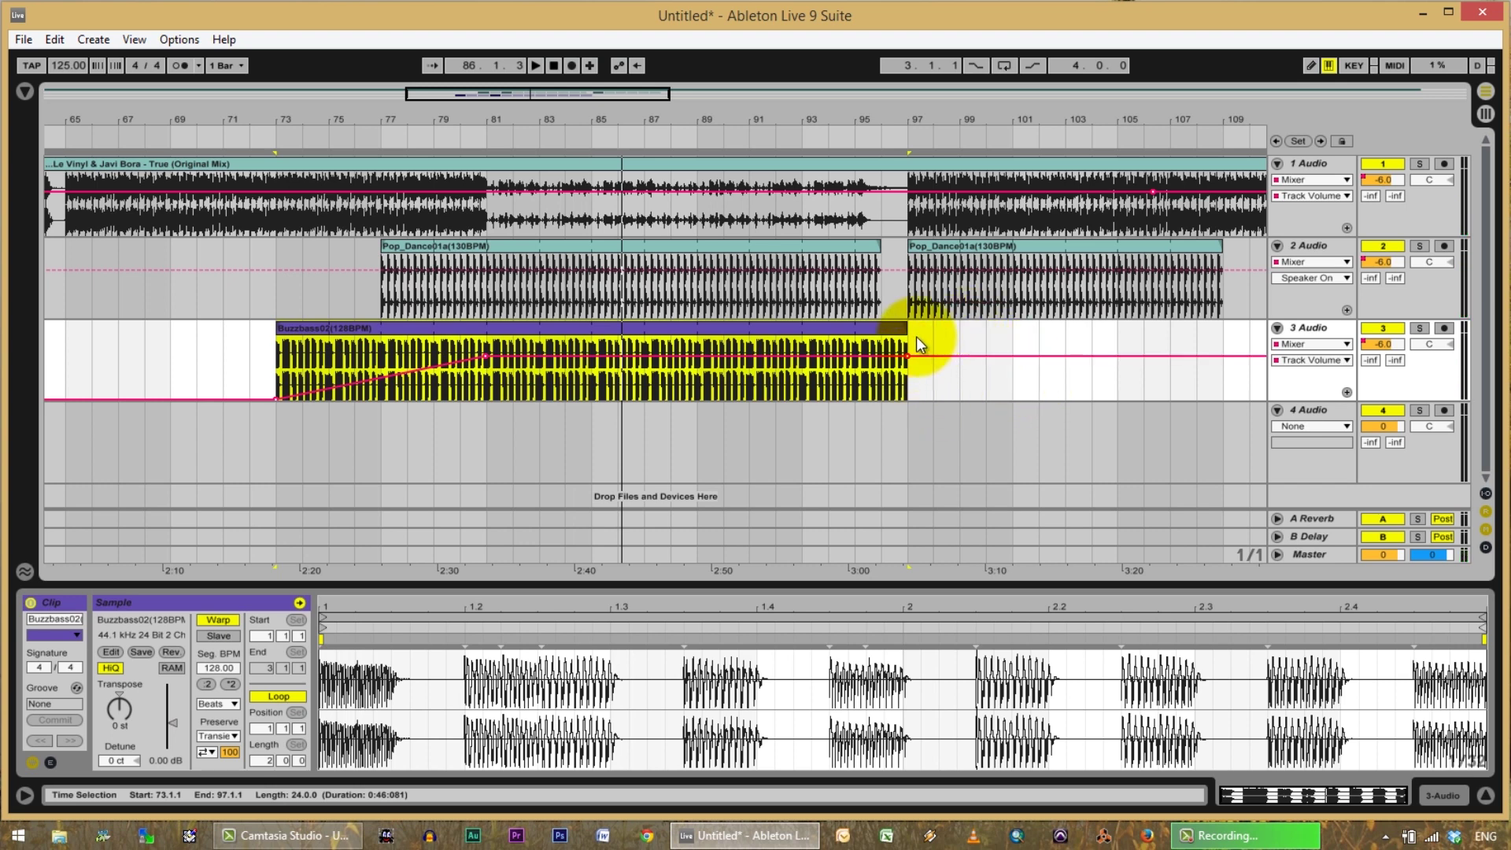
Try the Slippy_Synth02 loop on 4 Audio from bar 85 to bar 94 with 2 Audio and 3 Audio muted, and delete it.
key("Tab")
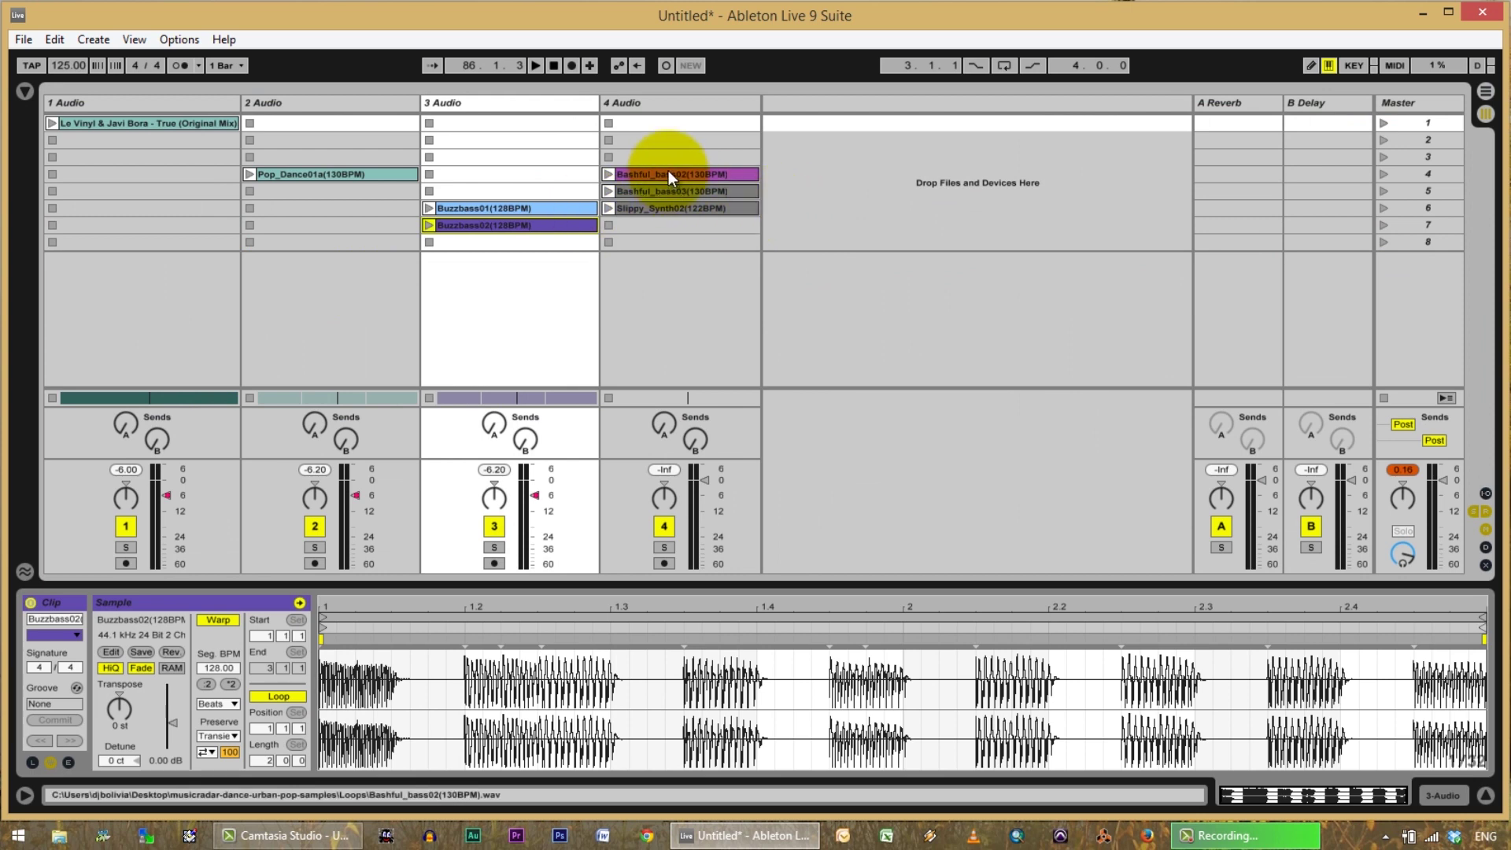
key("Tab")
left_click_drag(682, 208, 472, 391)
left_click_drag(513, 442, 601, 450)
left_click(1386, 331)
left_click(1383, 247)
left_click(568, 137)
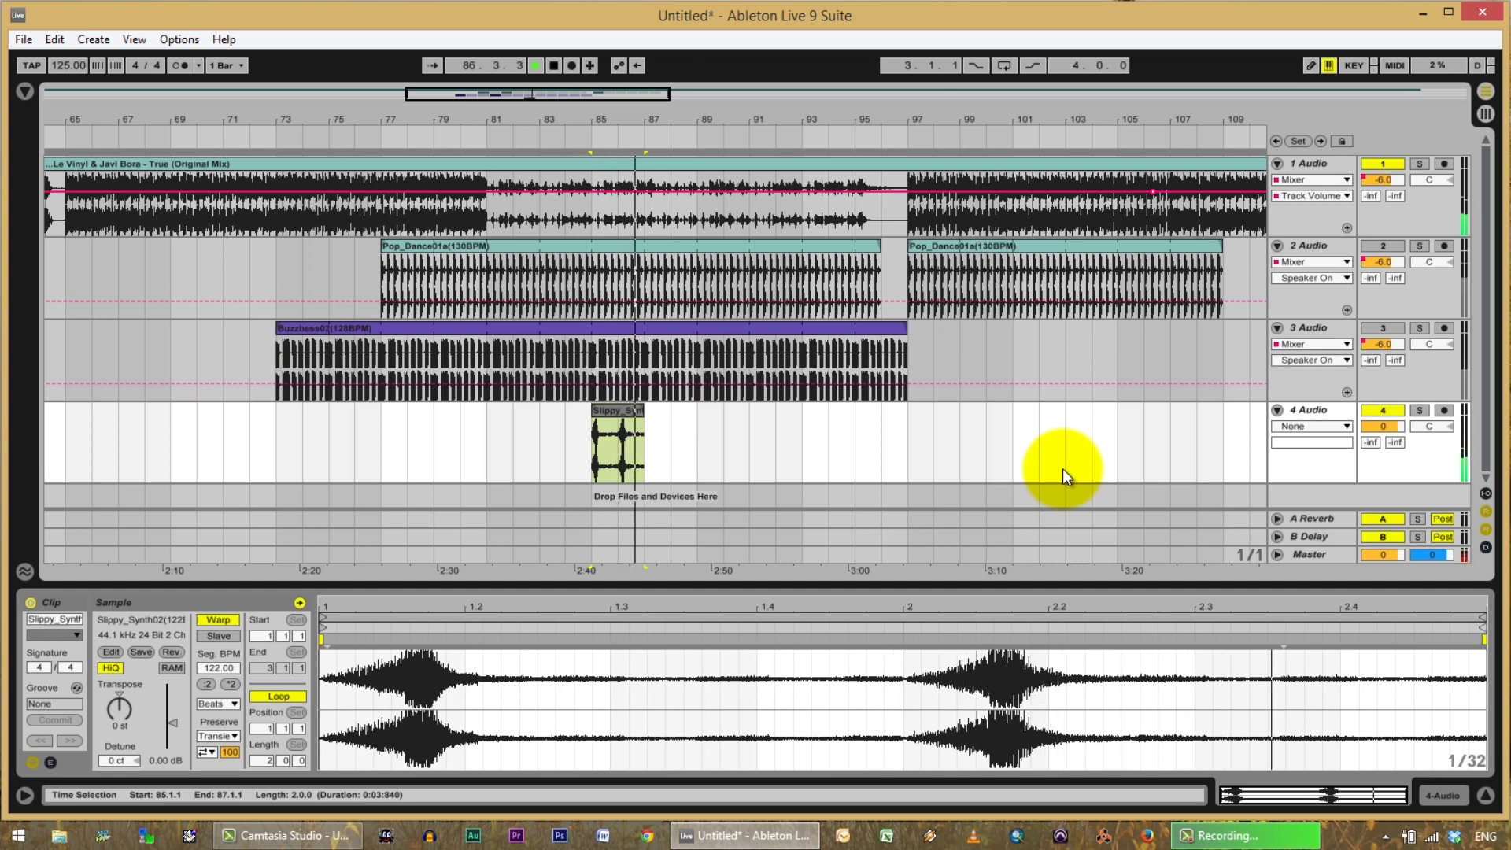
left_click_drag(643, 429, 839, 433)
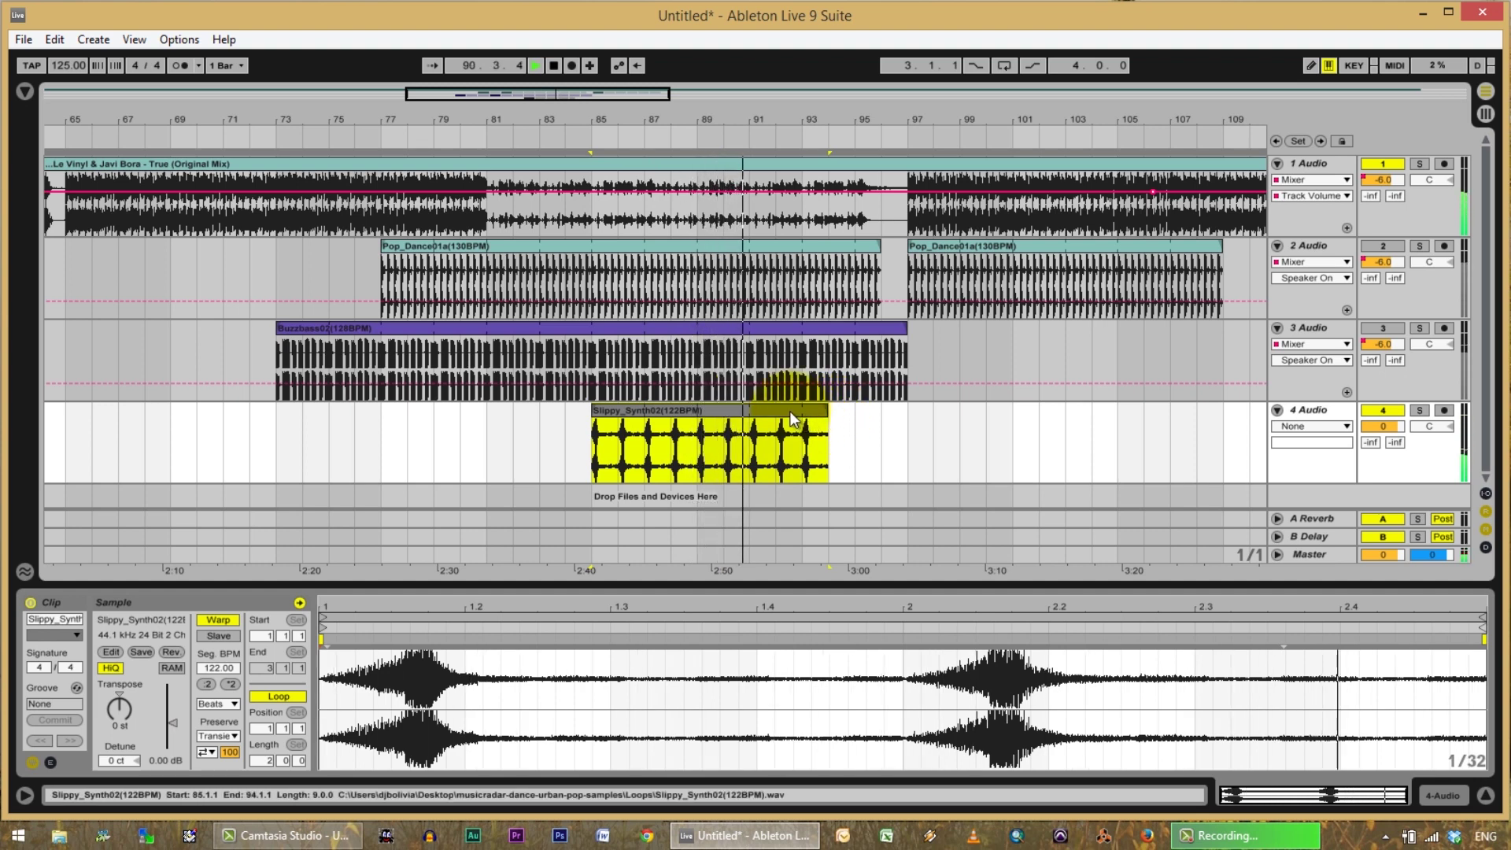
key("Delete")
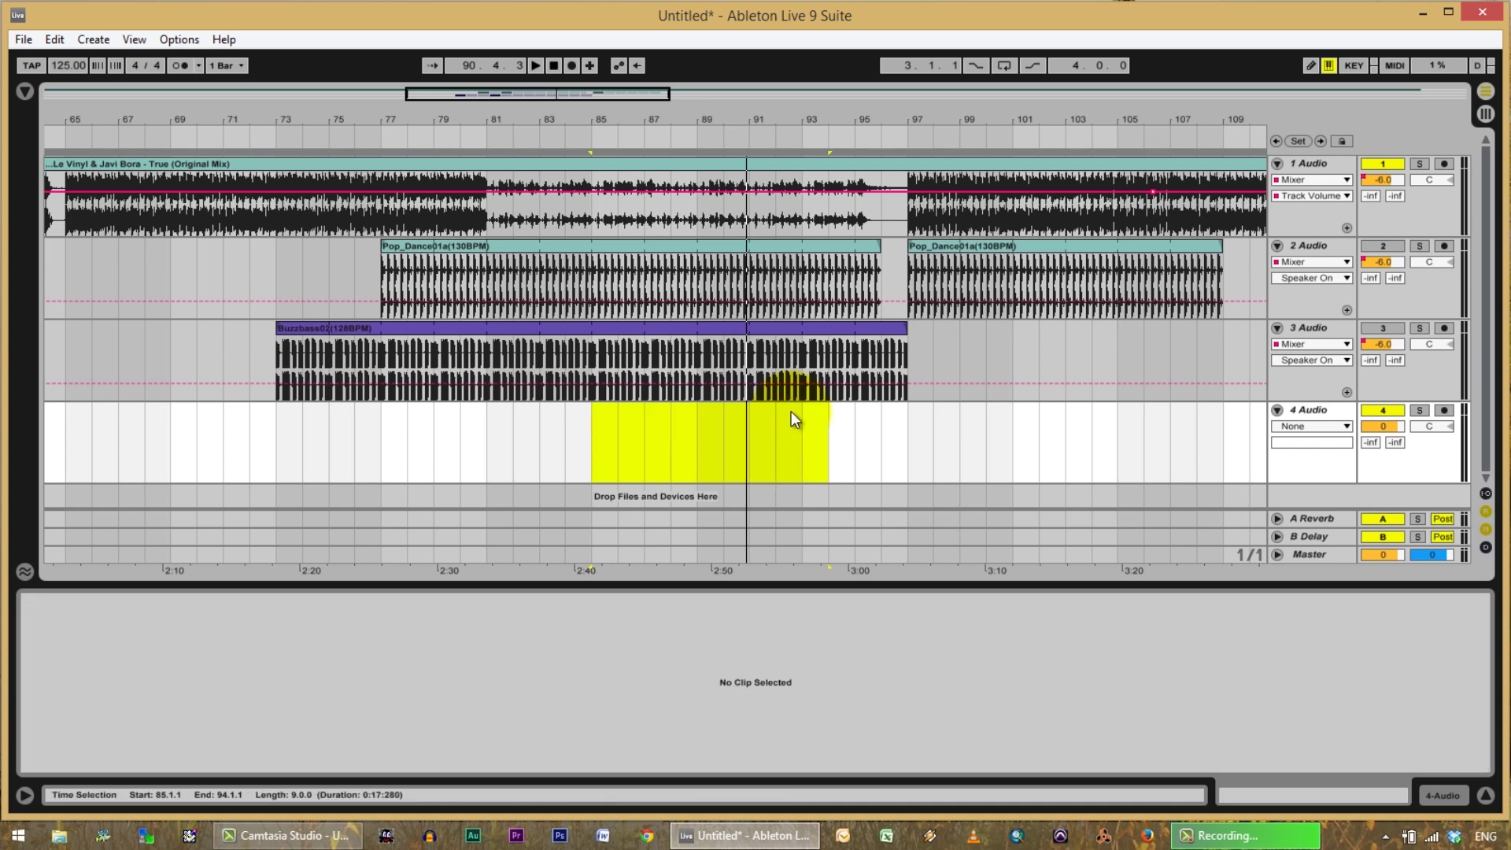
Place the Bashful_bass02 loop on 4 Audio at bar 81 and extend it to bar 97 while playing the breakdown.
key("Tab")
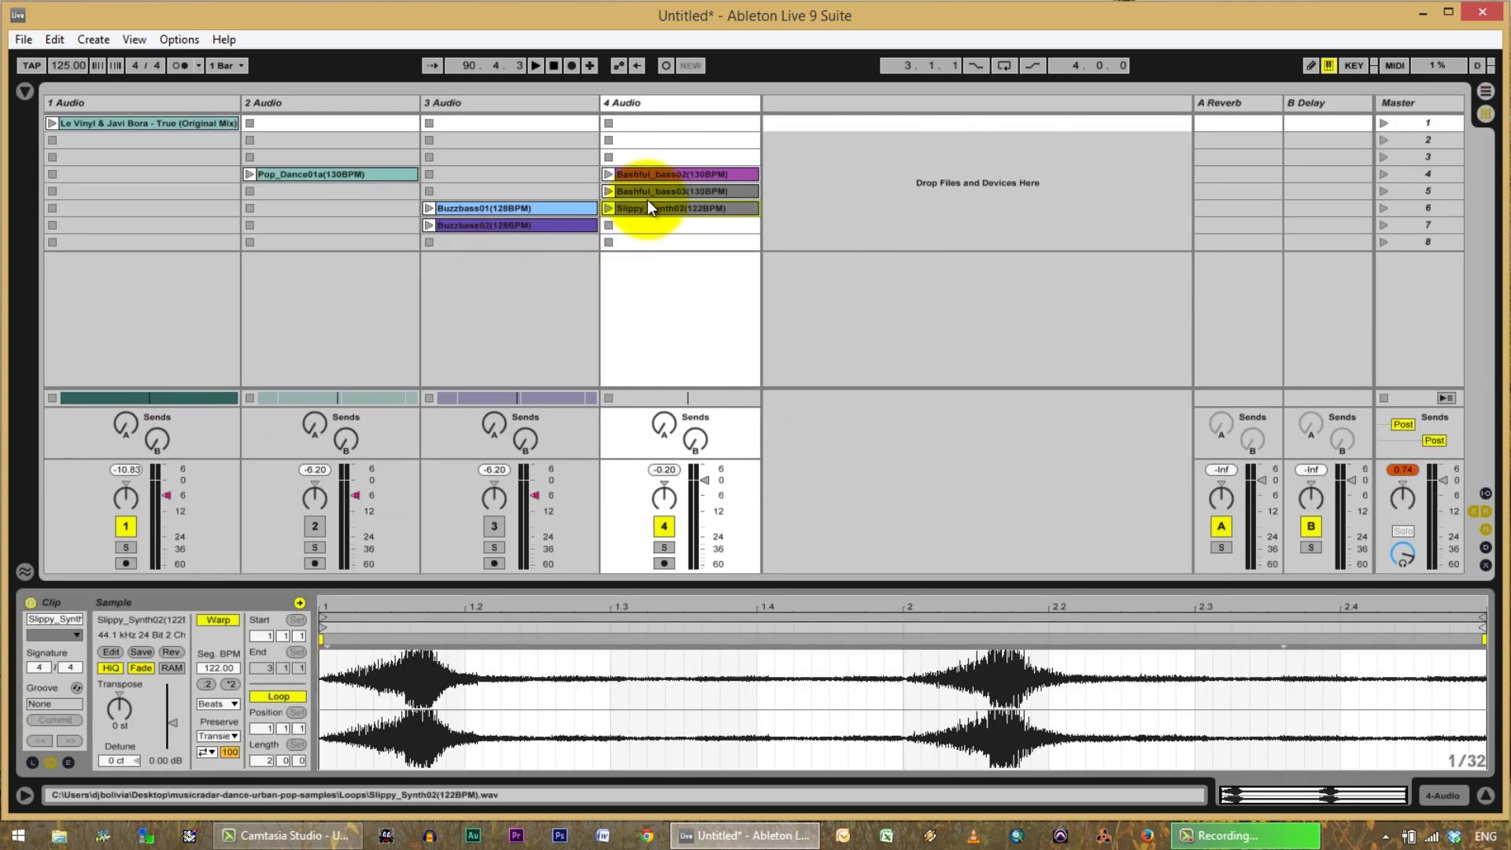
key("Tab")
left_click_drag(649, 173, 458, 360)
left_click_drag(489, 422, 491, 423)
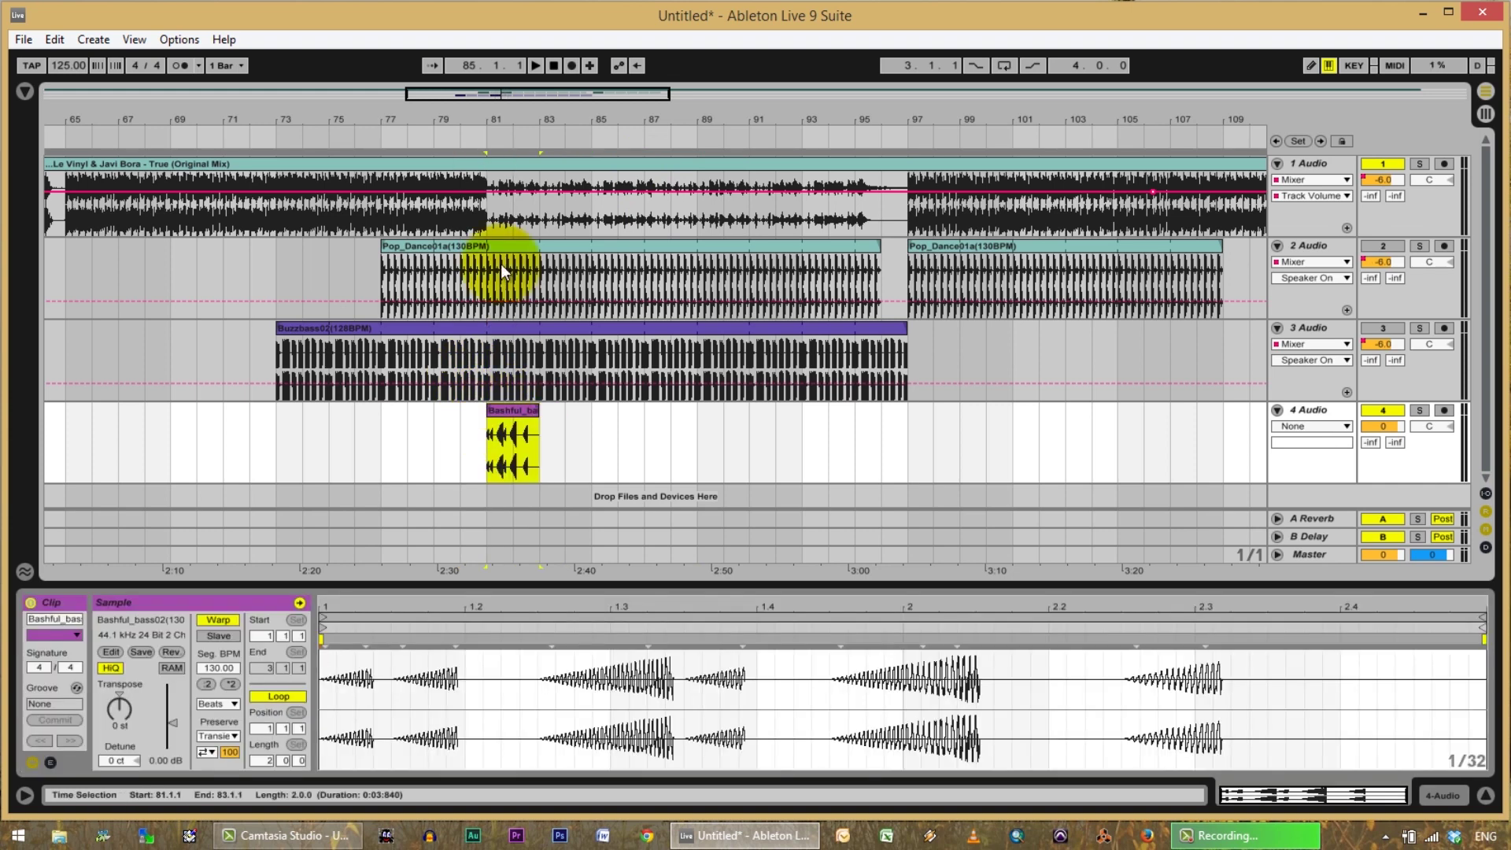
left_click(425, 137)
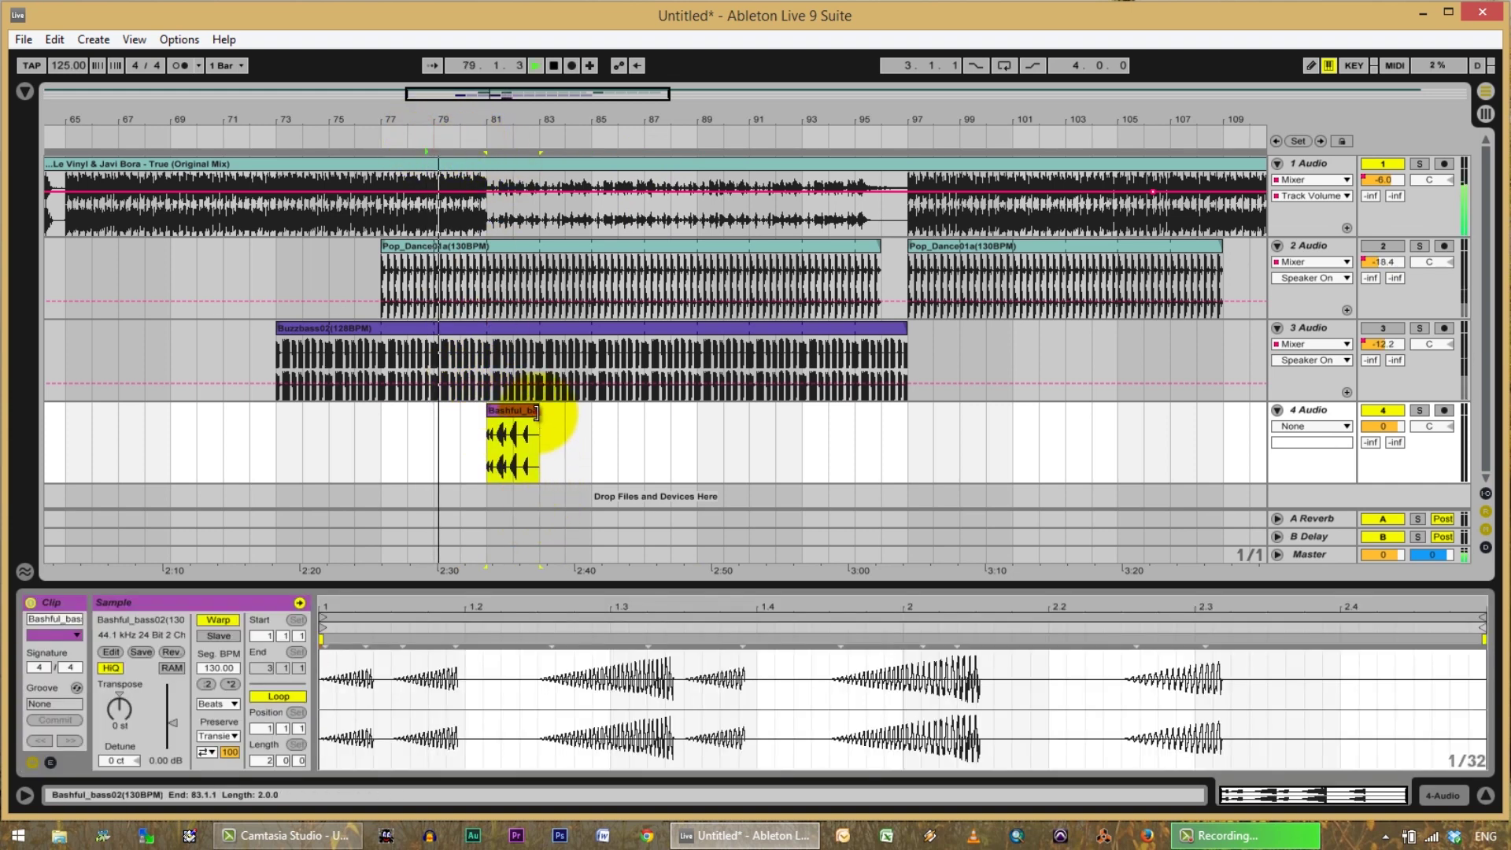
left_click_drag(542, 429, 670, 429)
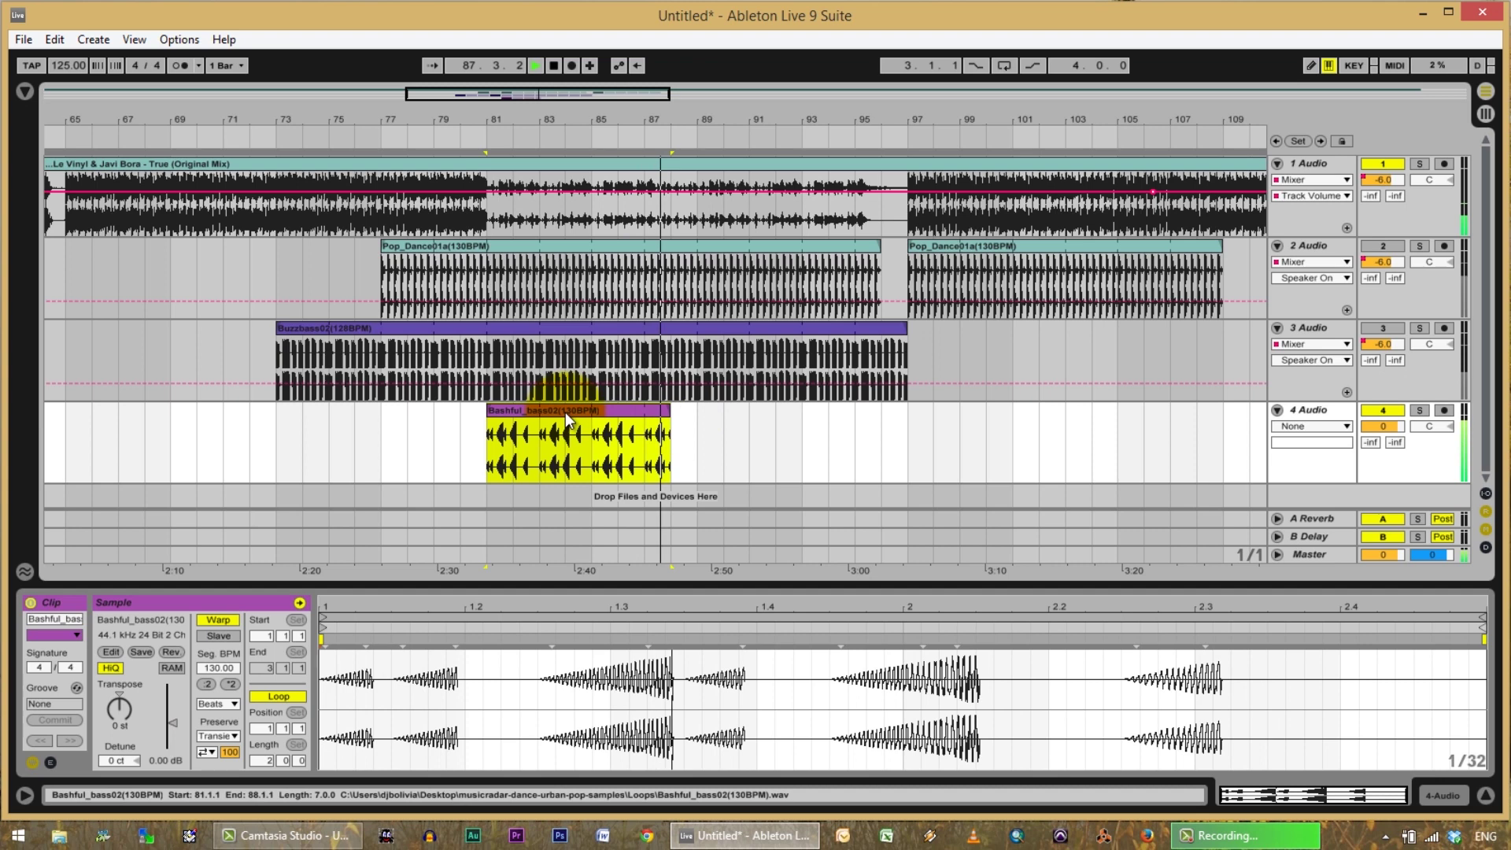
left_click_drag(670, 432, 909, 433)
Cut the section from bar 88 to bar 89 out of the Bashful_bass02 clip and unmute 2 Audio and 3 Audio.
left_click(675, 411)
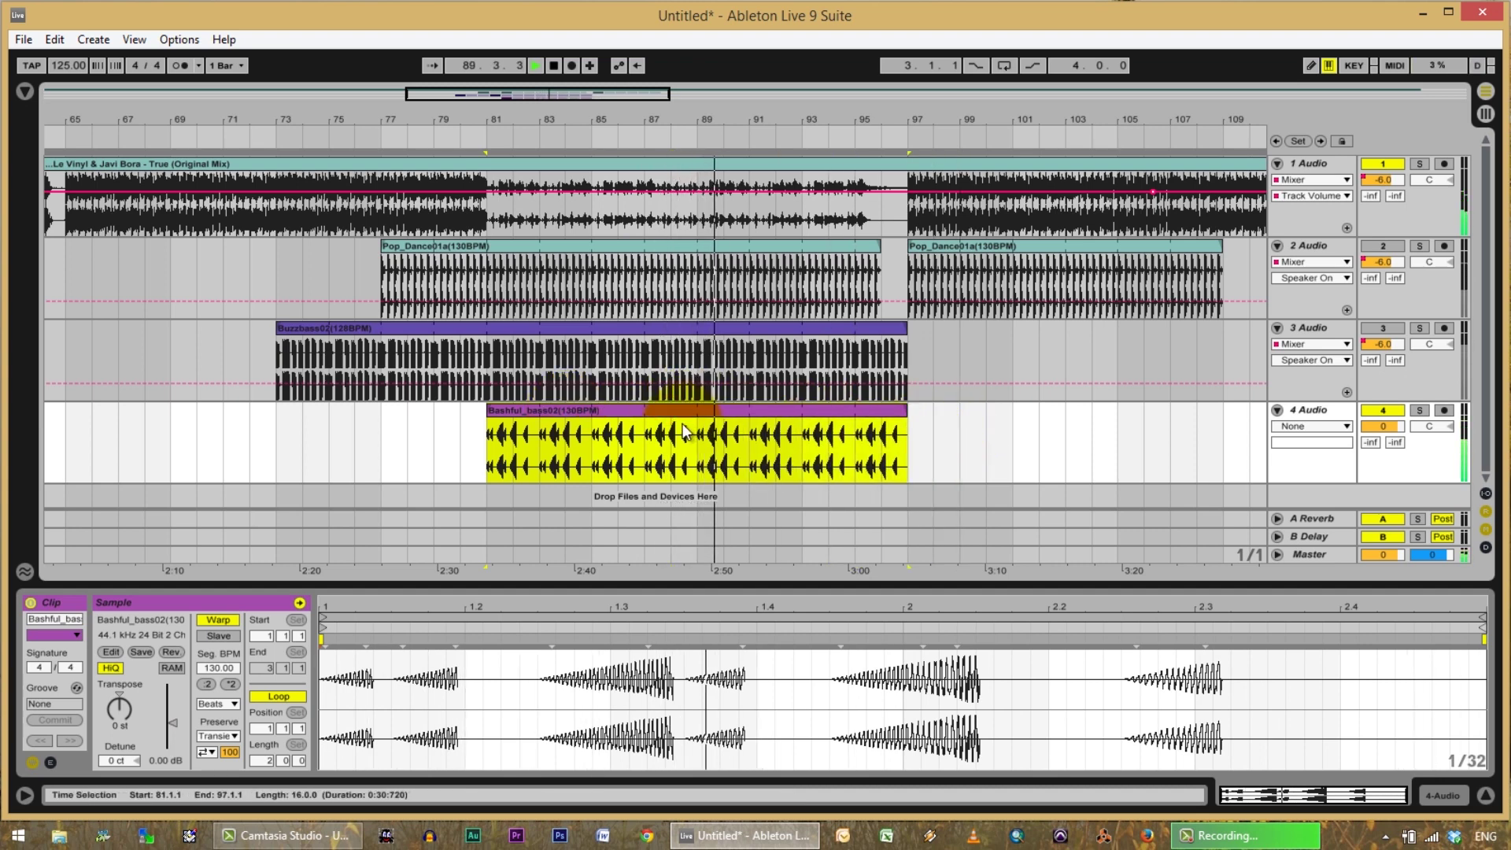
left_click(692, 452)
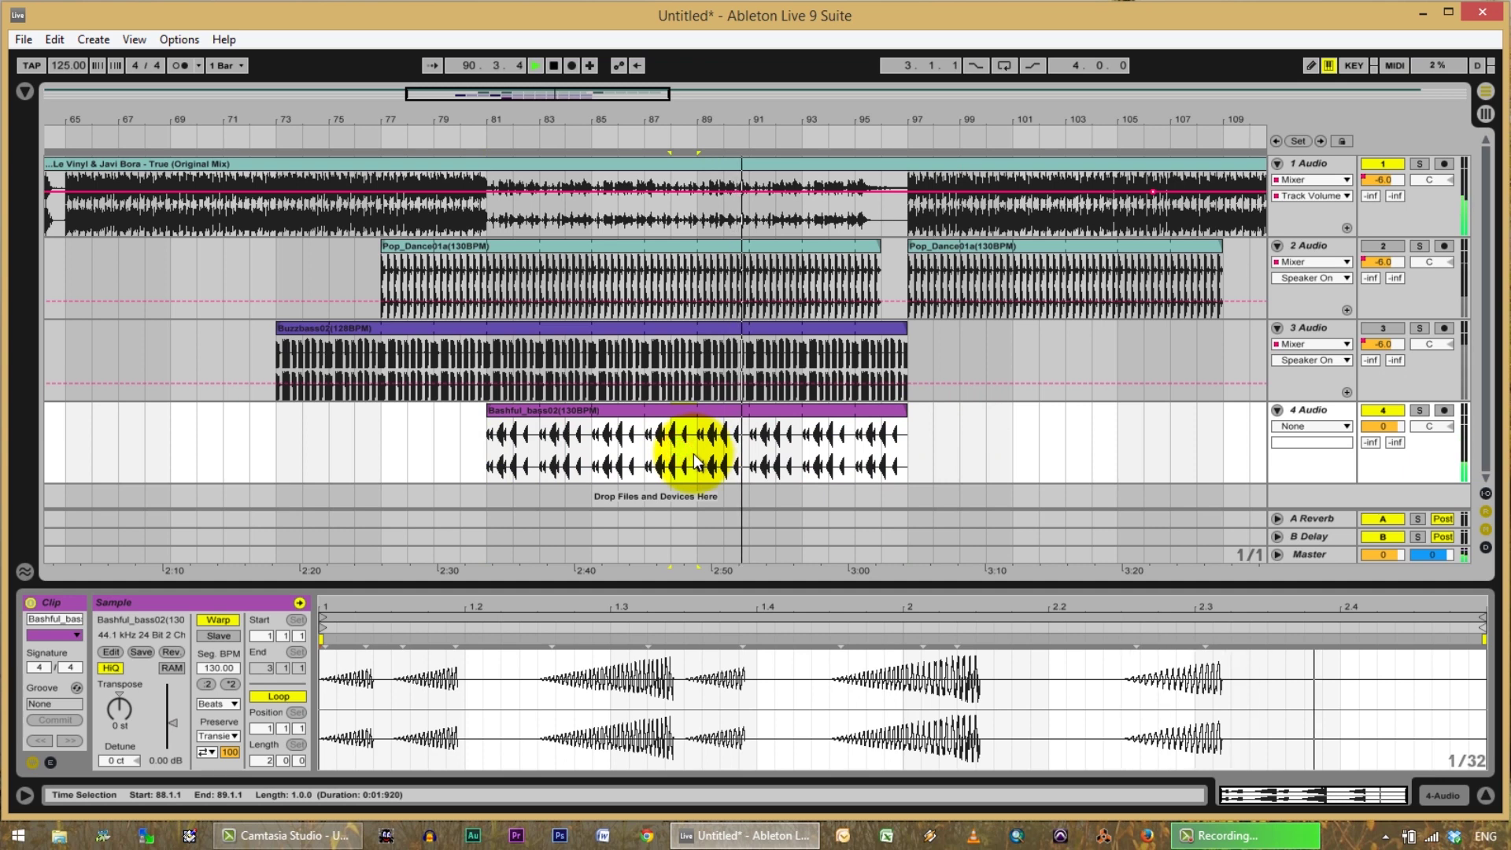
key("ctrl+e")
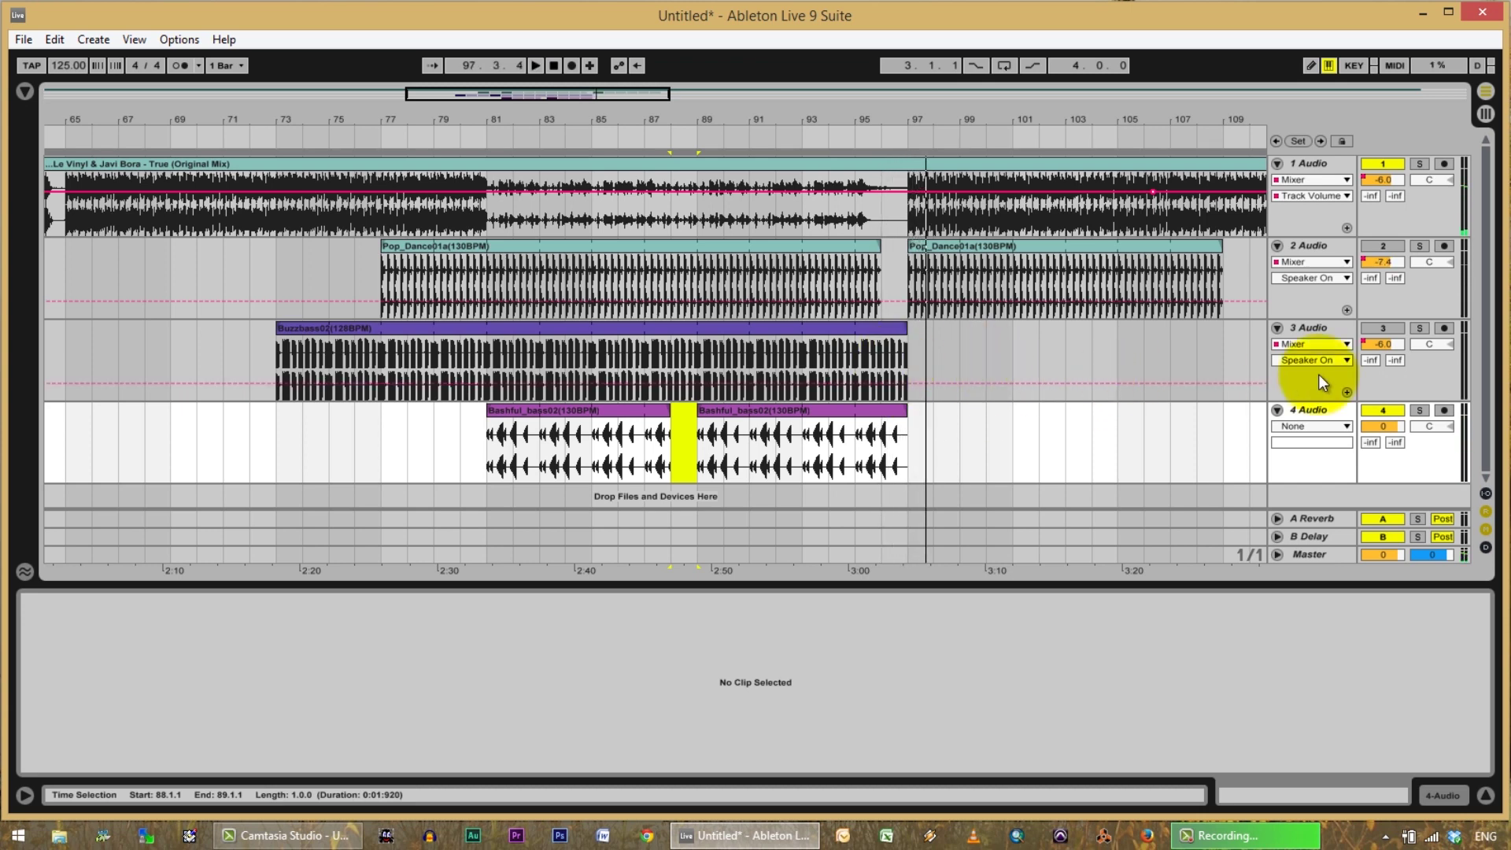
left_click(1383, 328)
left_click(1384, 246)
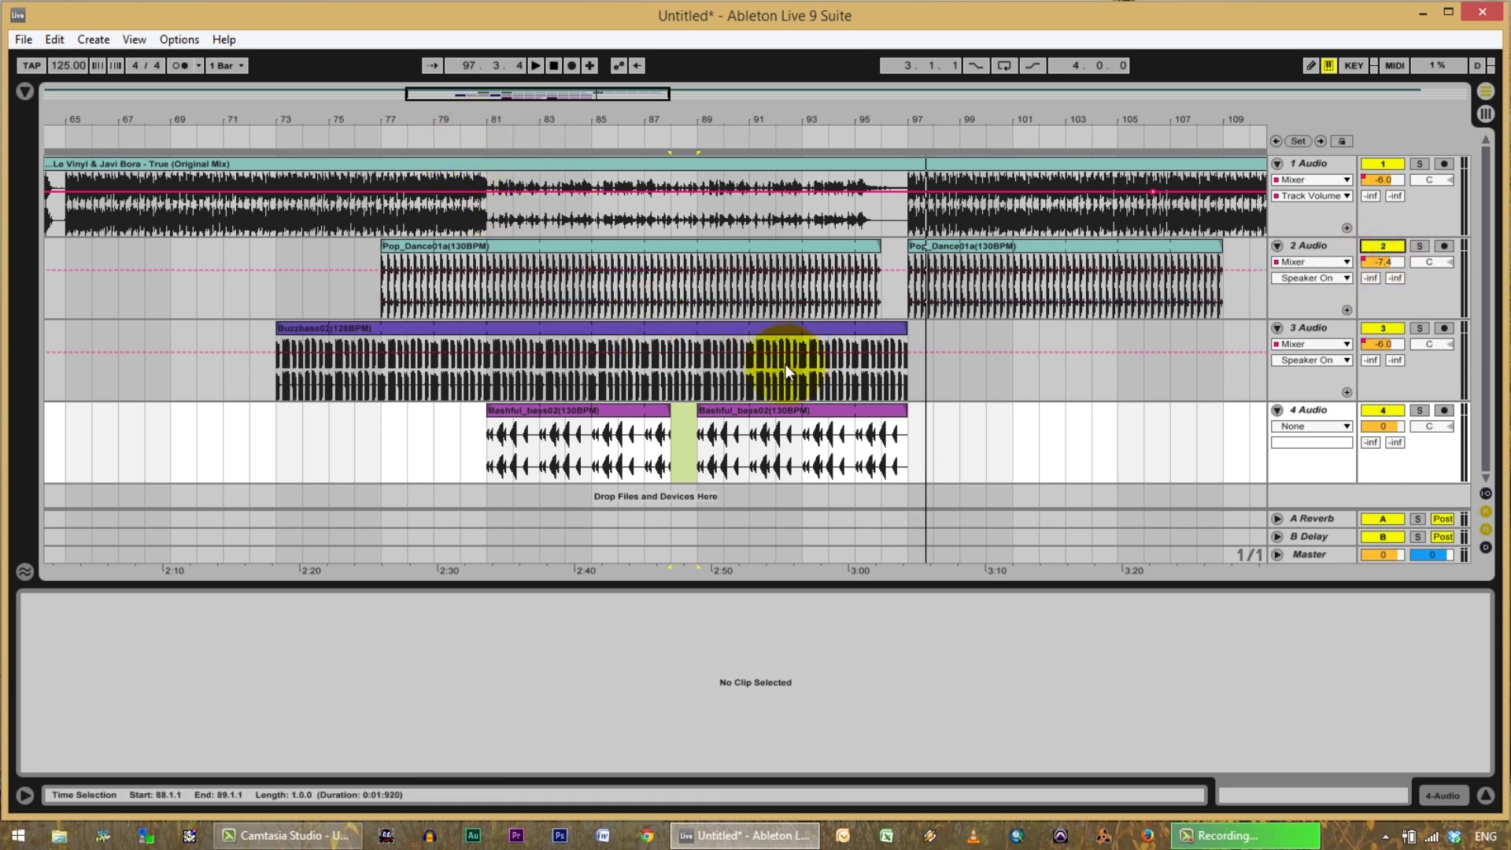
Show Track Volume automation on 4 Audio, lower it to -3.0 dB with a breakpoint at bar 97, and play back from about bar 79.
left_click(1347, 426)
left_click(1294, 469)
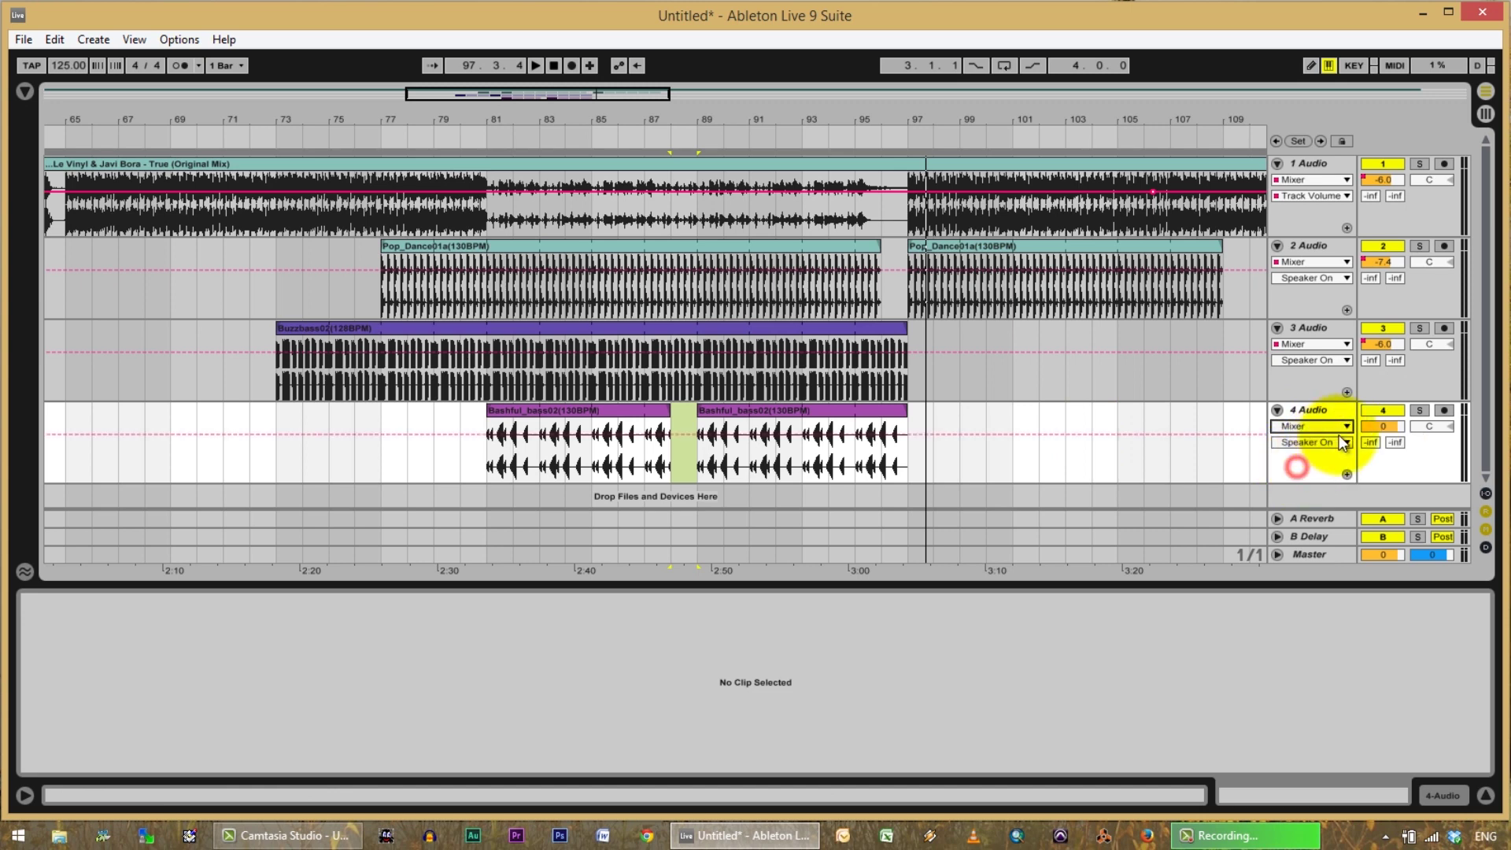
left_click(1344, 442)
left_click(1311, 482)
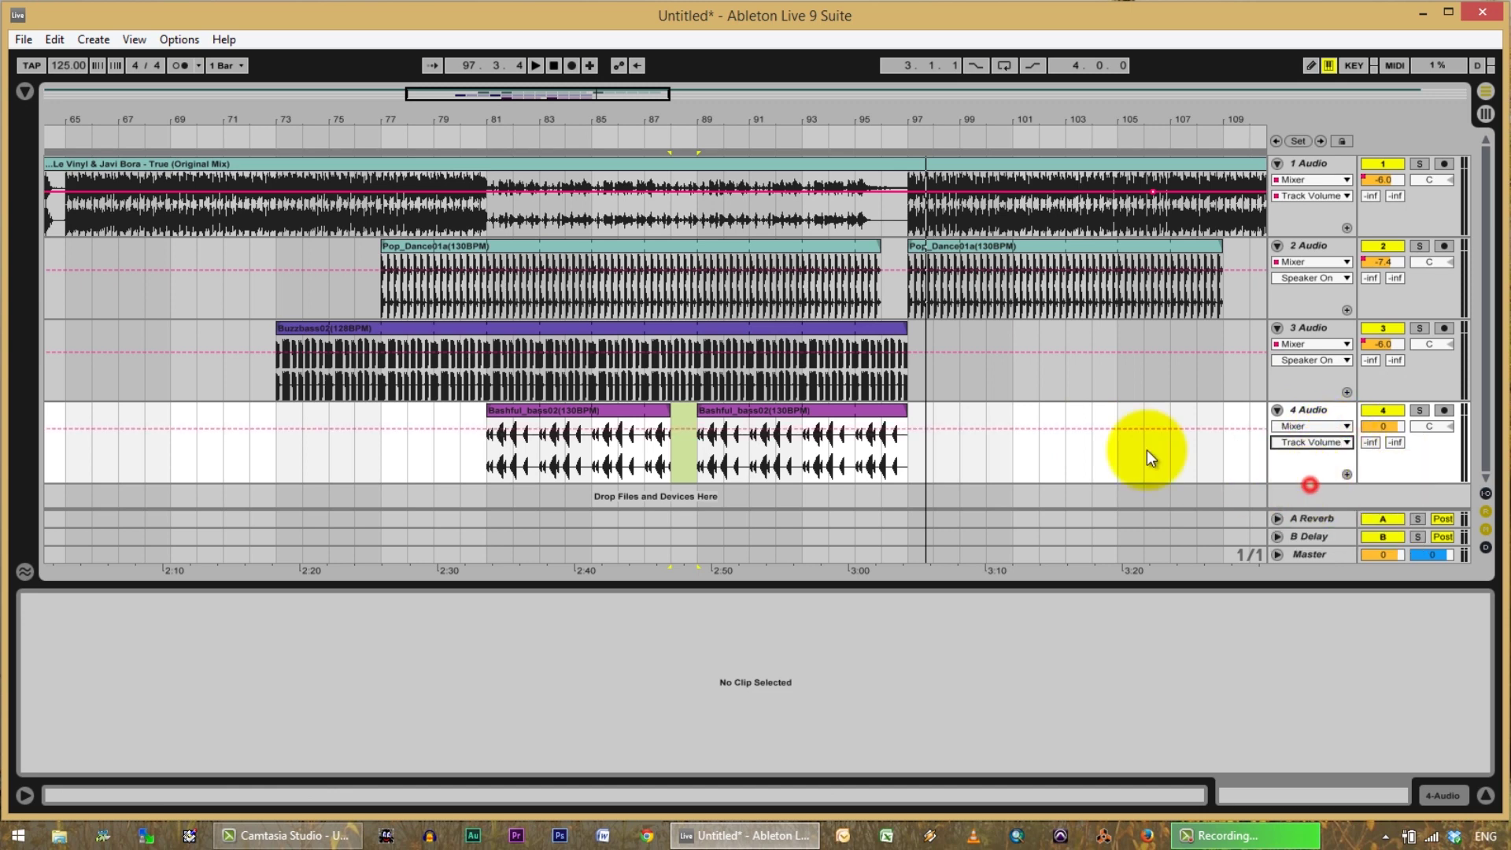
left_click_drag(911, 428, 914, 432)
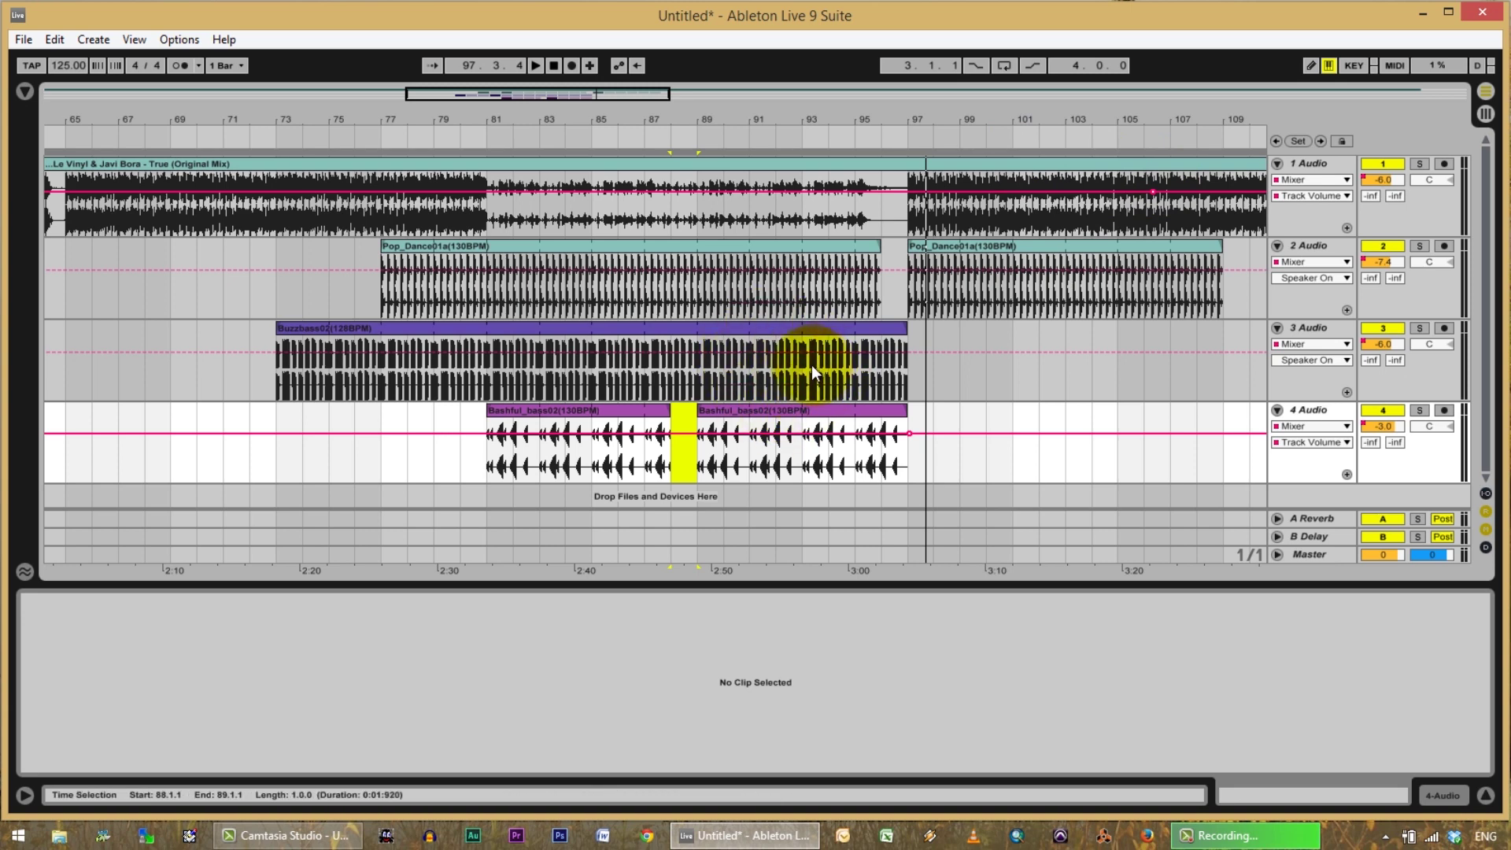
left_click(448, 135)
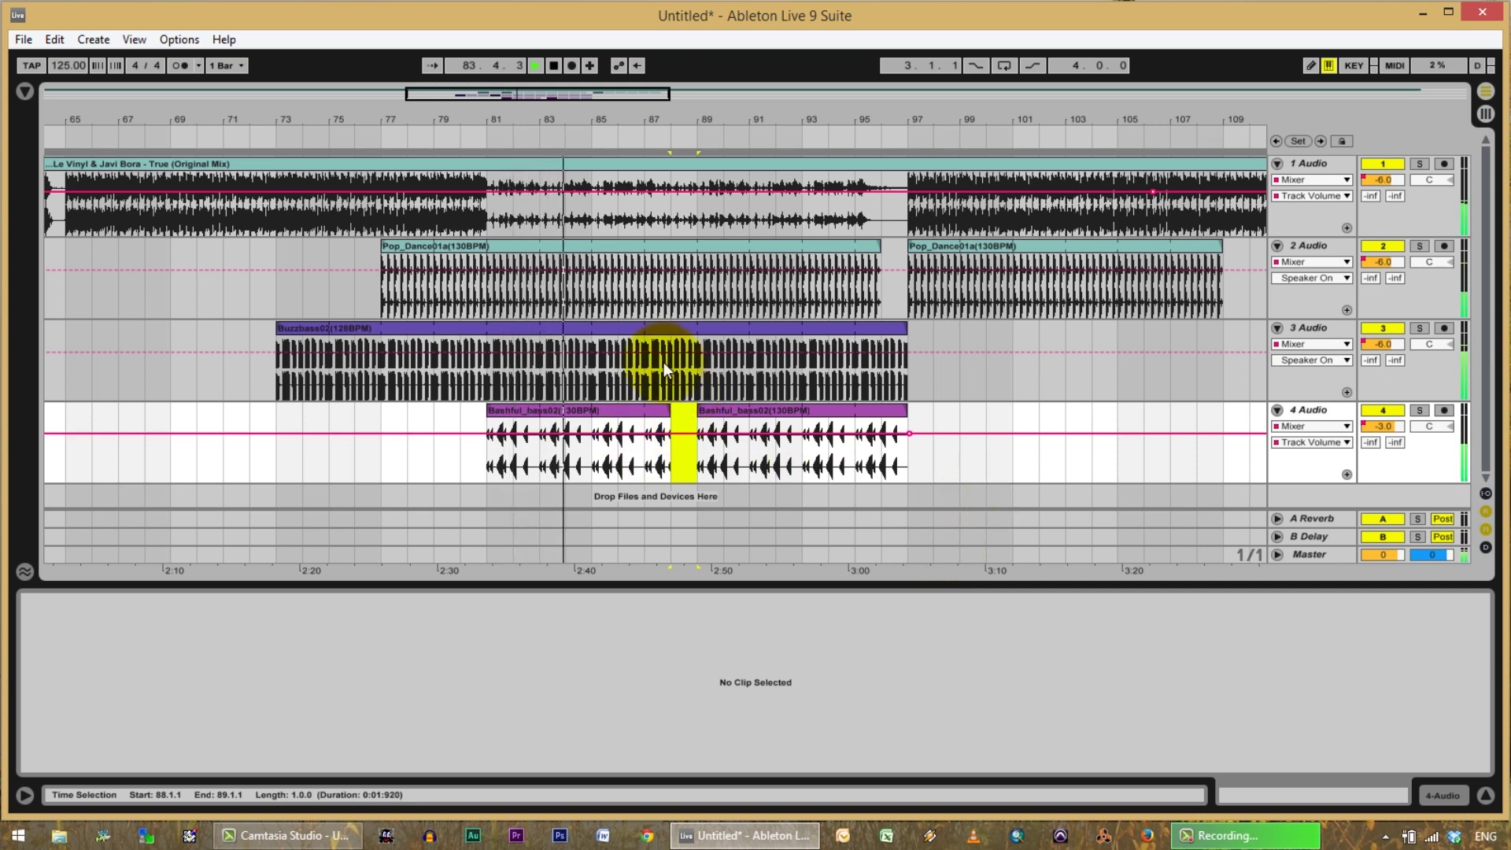
key("space")
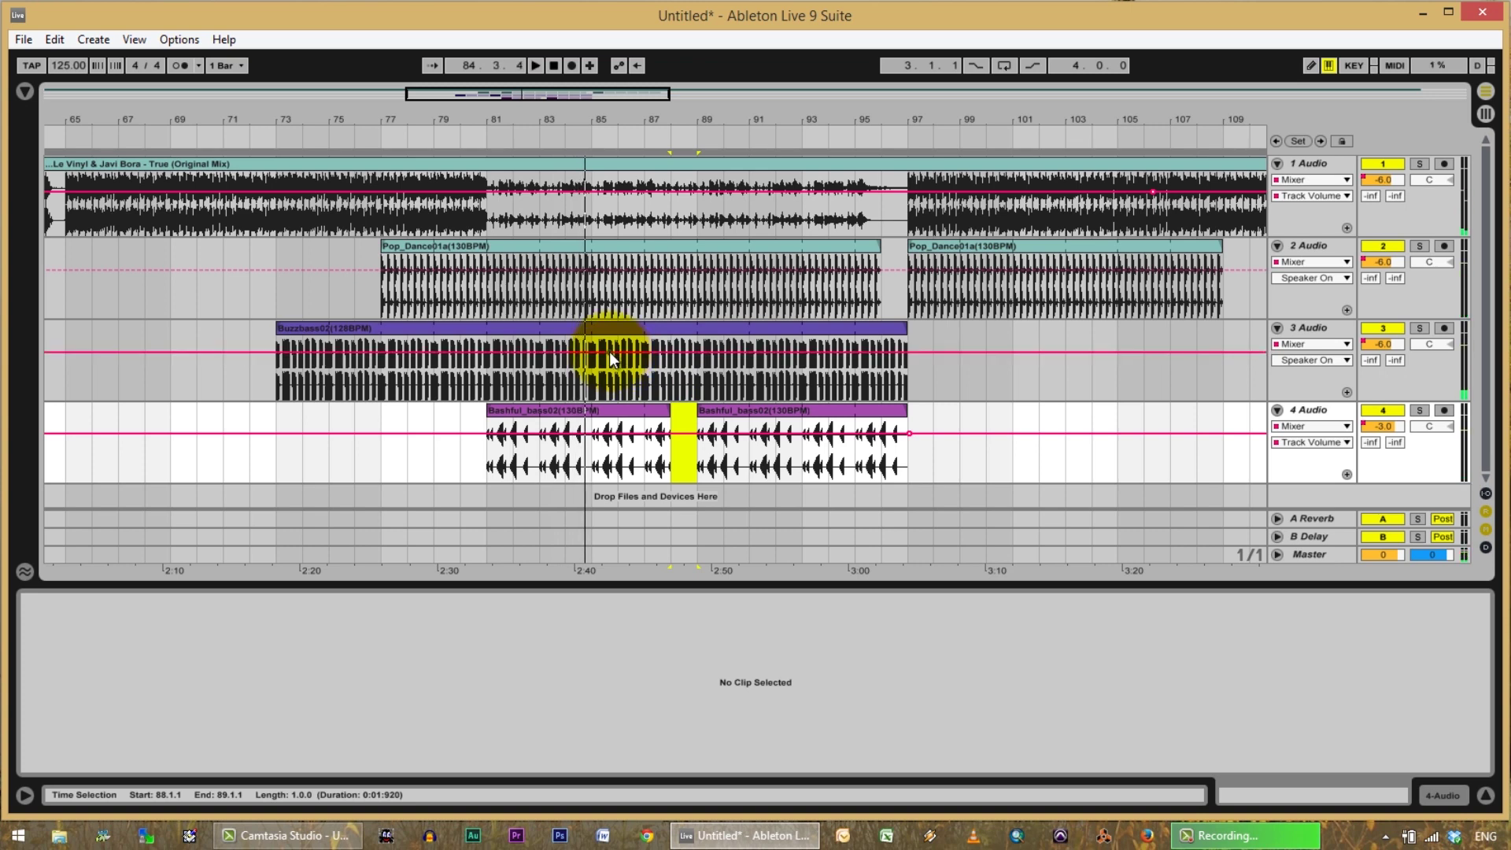
left_click(908, 352)
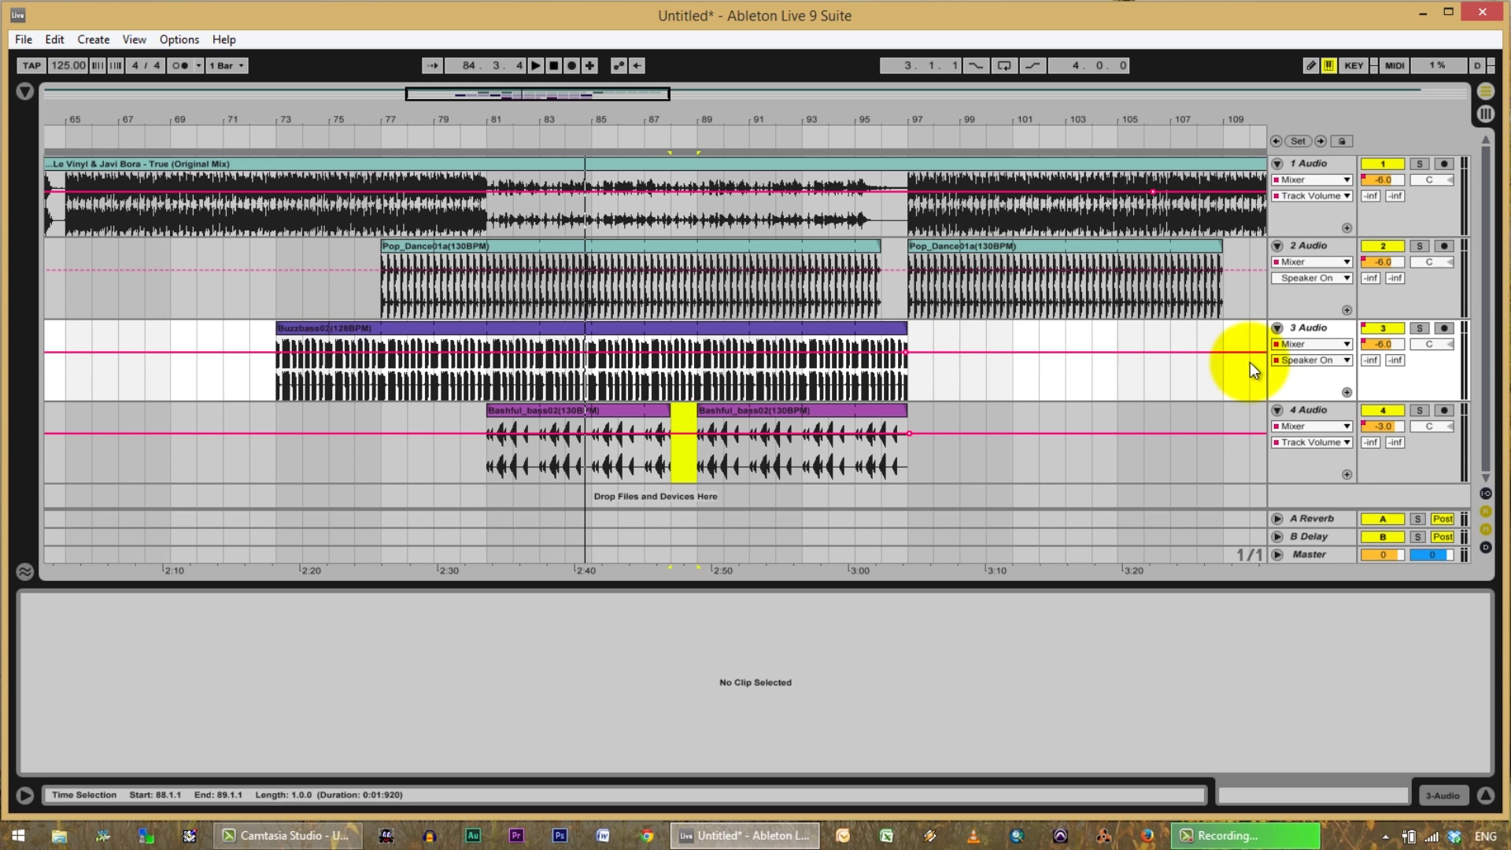
left_click(1348, 361)
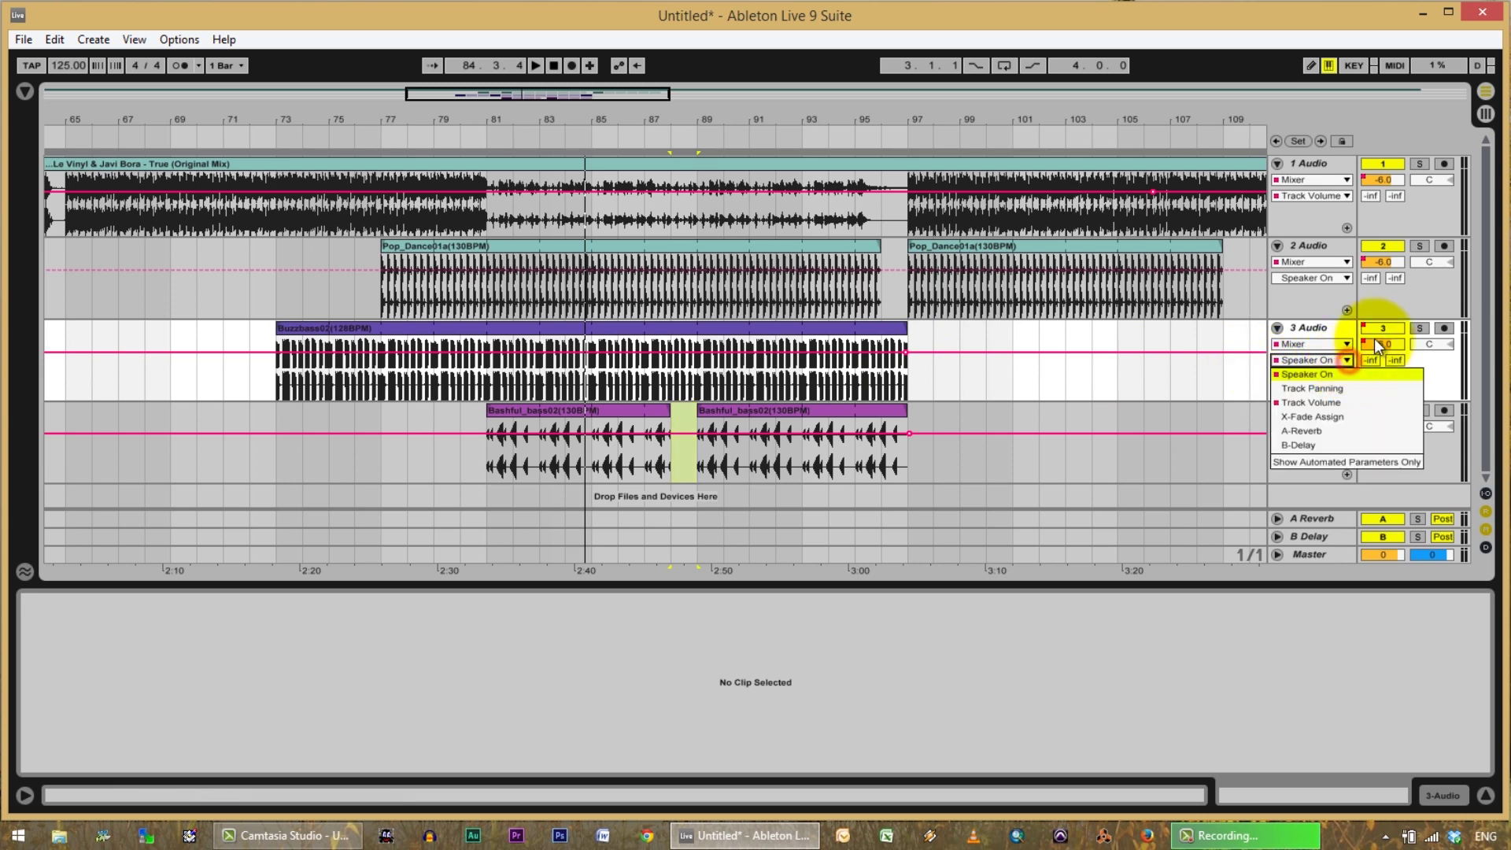
left_click(1209, 394)
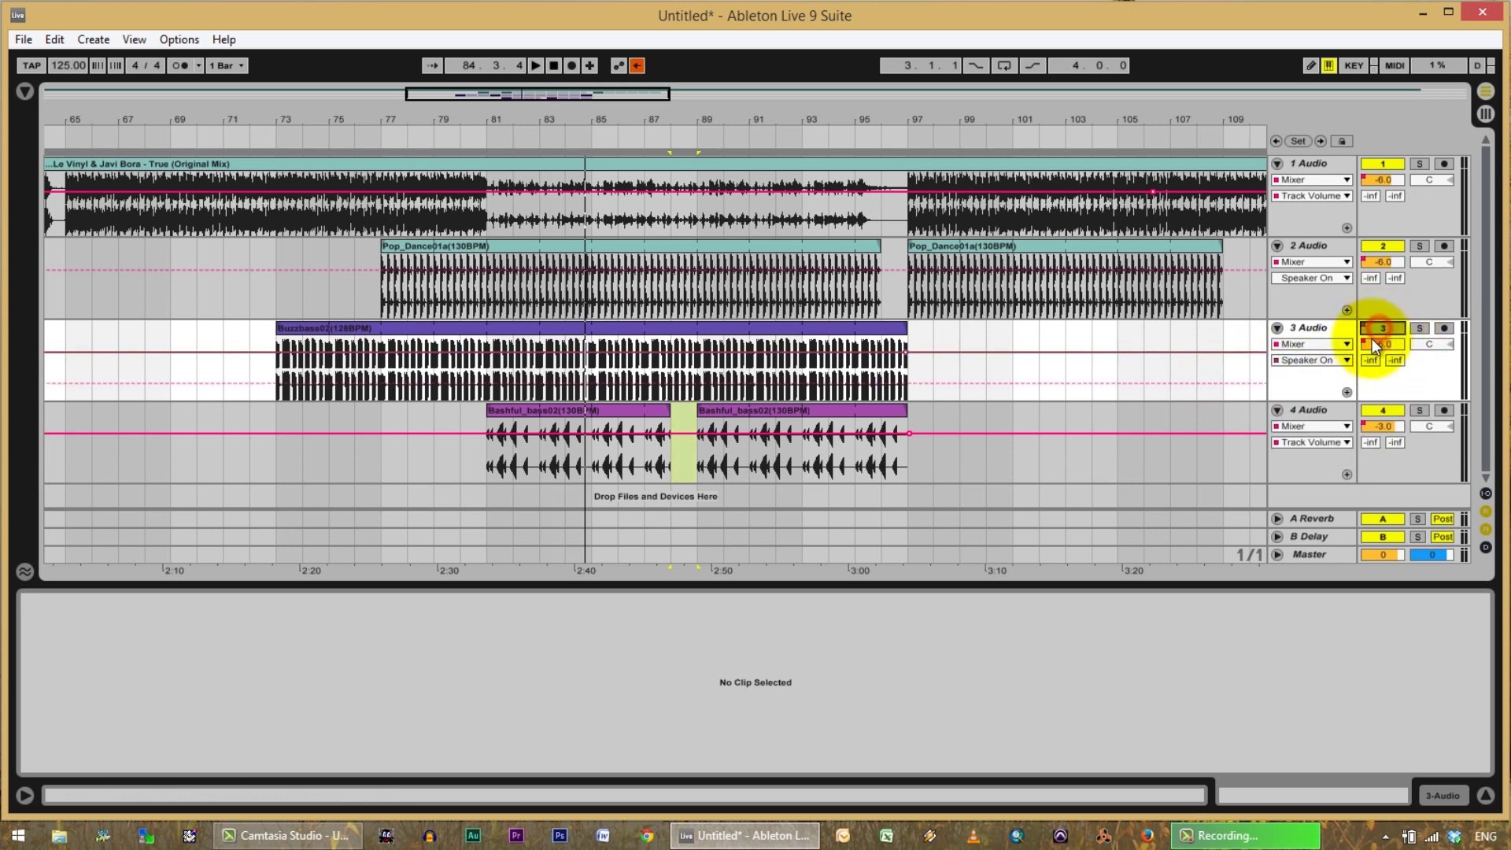
left_click(1383, 331)
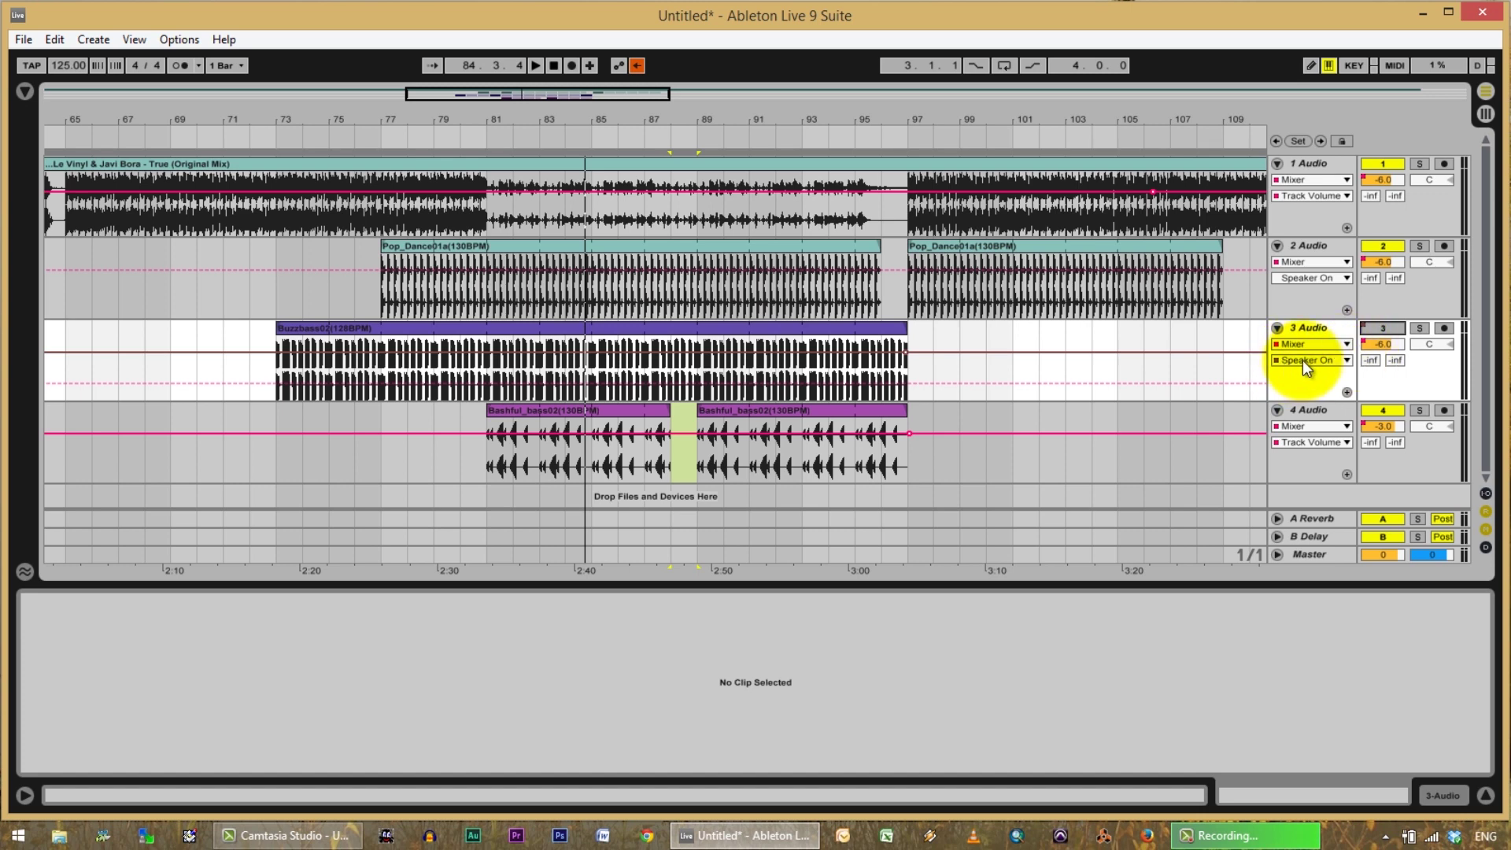
left_click(1385, 331)
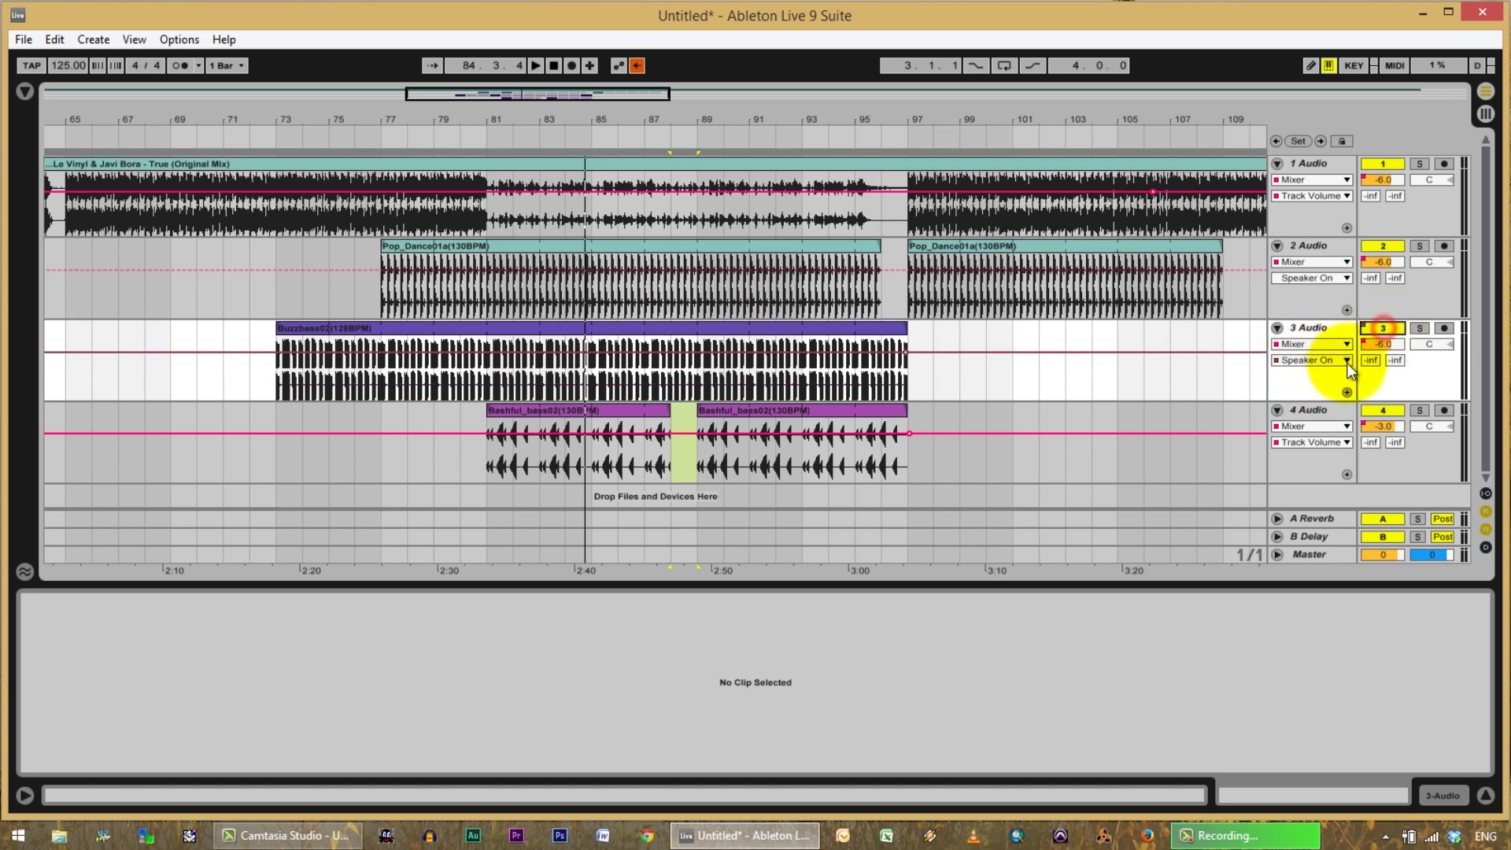
Lower the Track Volume automation on 3 Audio to -15.0 dB at bar 81 and -8.5 dB at bar 97, and play back from about bar 79.
left_click(1348, 360)
left_click(1322, 403)
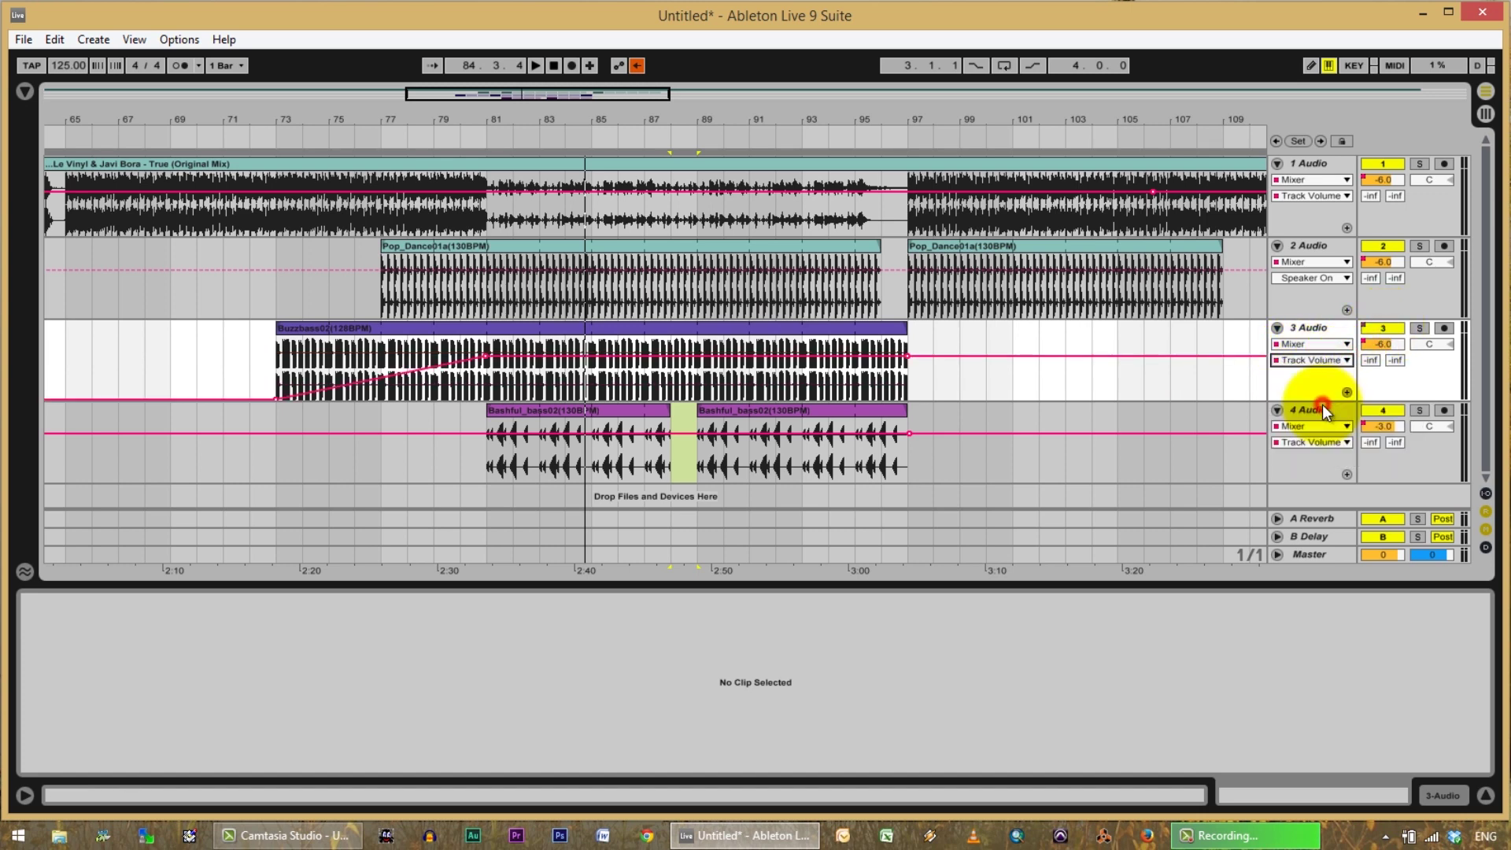
left_click_drag(909, 355, 909, 357)
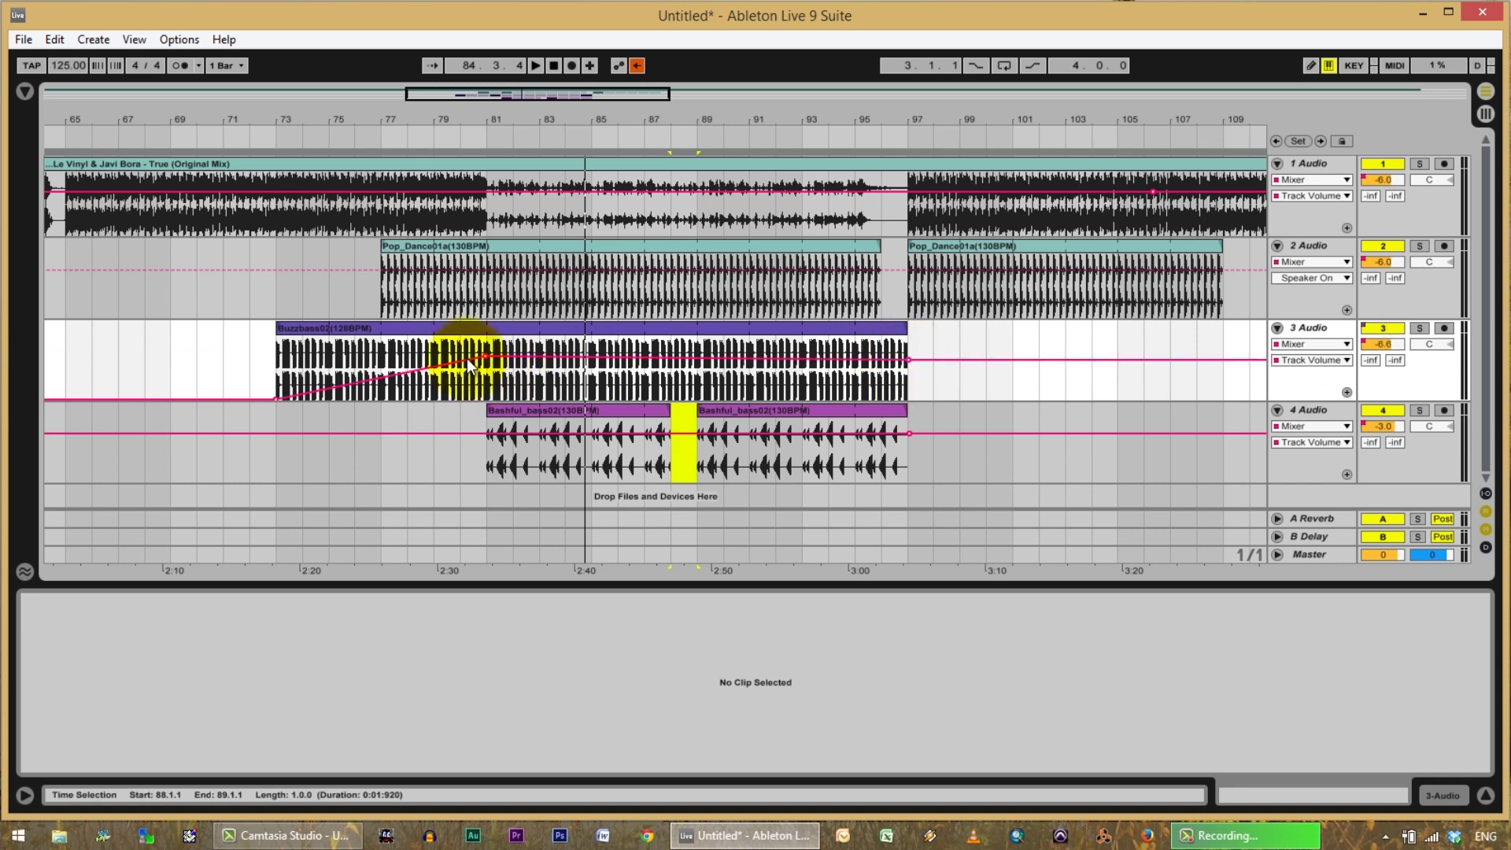
left_click_drag(482, 356, 487, 360)
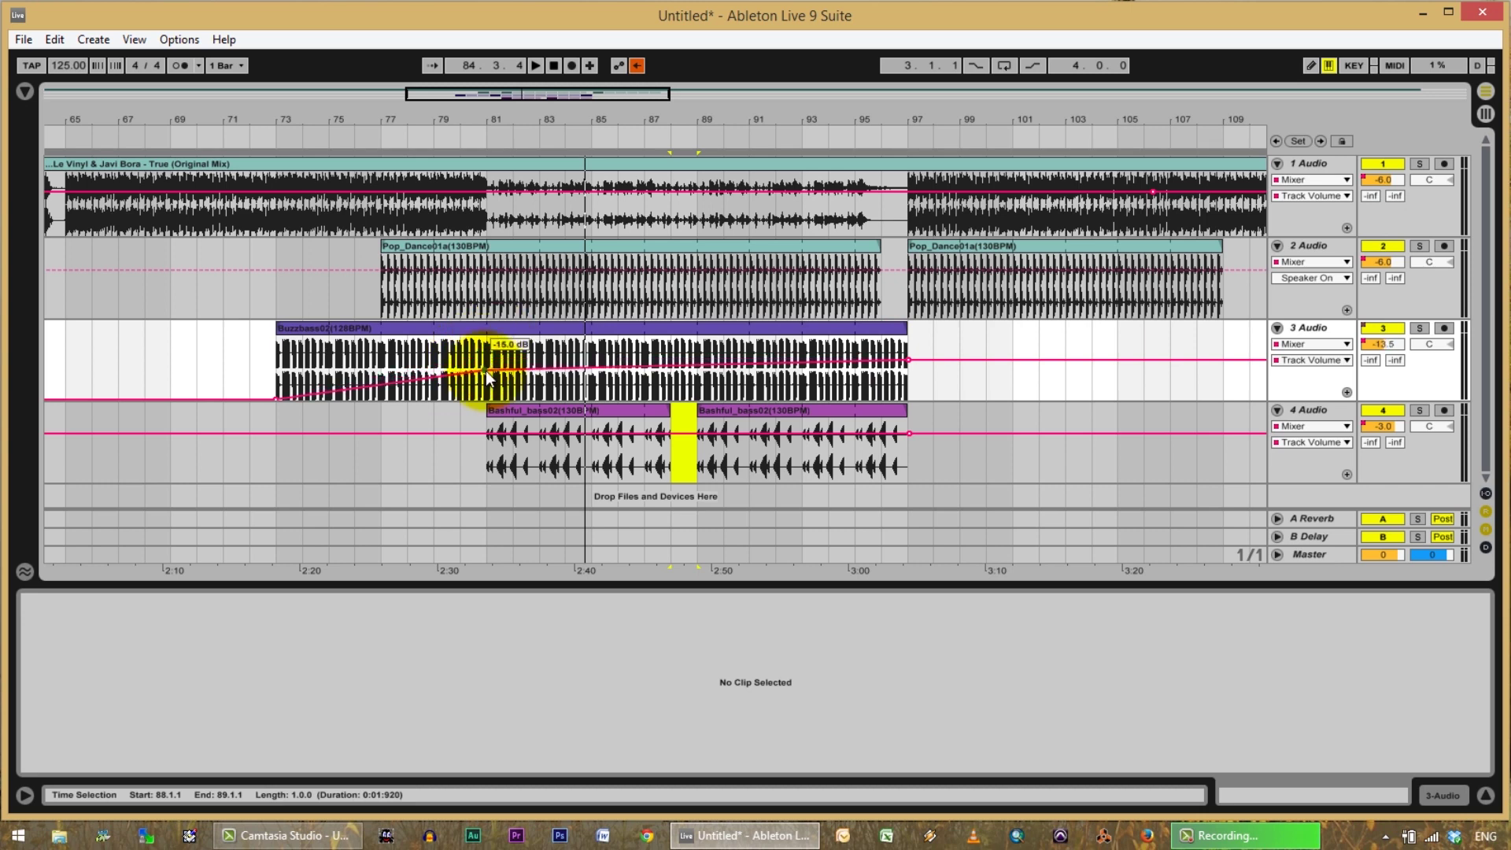
left_click(441, 135)
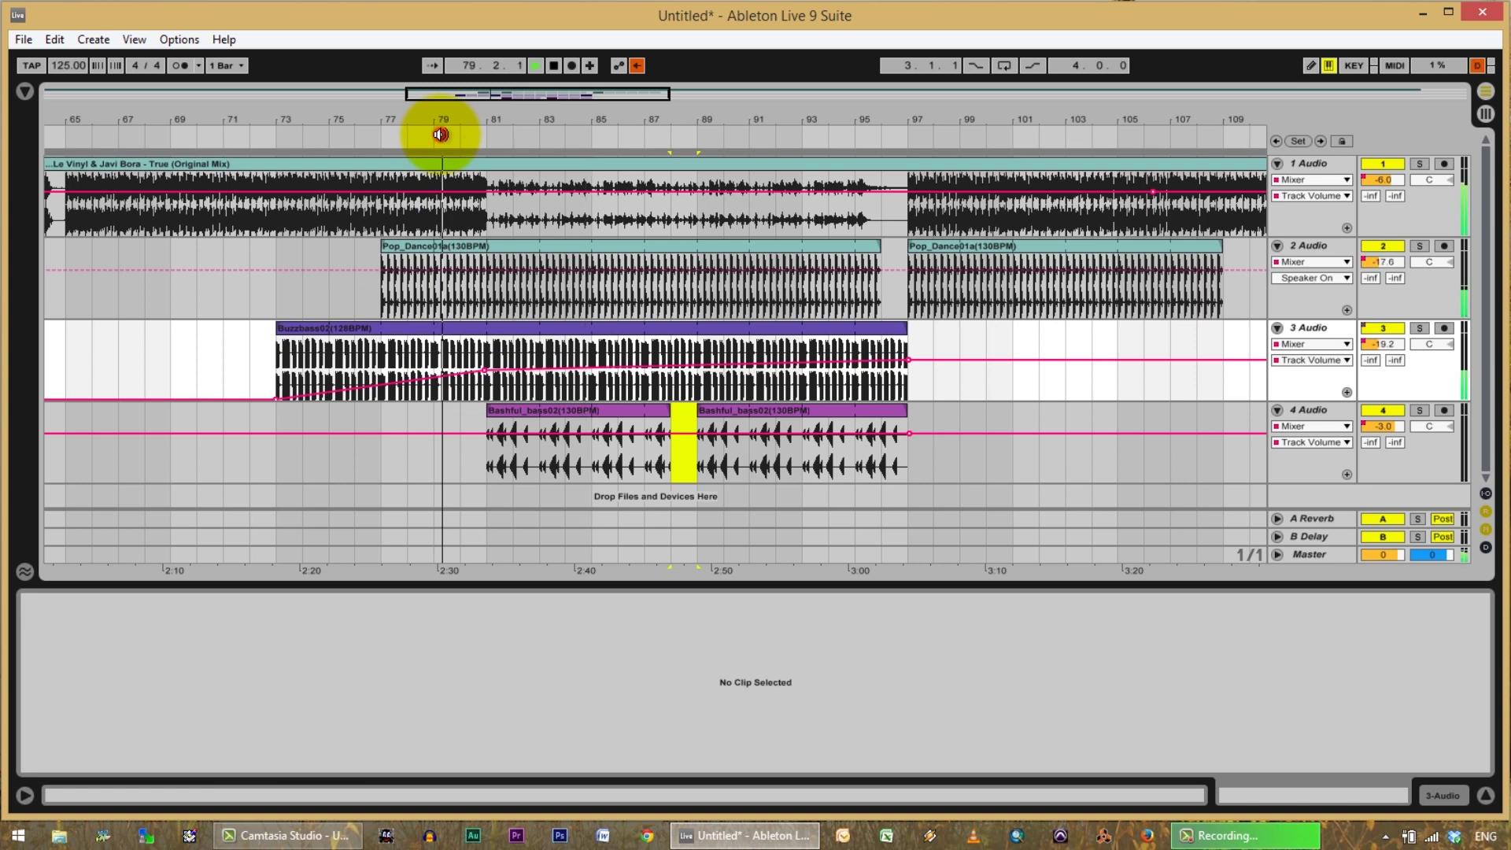
left_click(1046, 369)
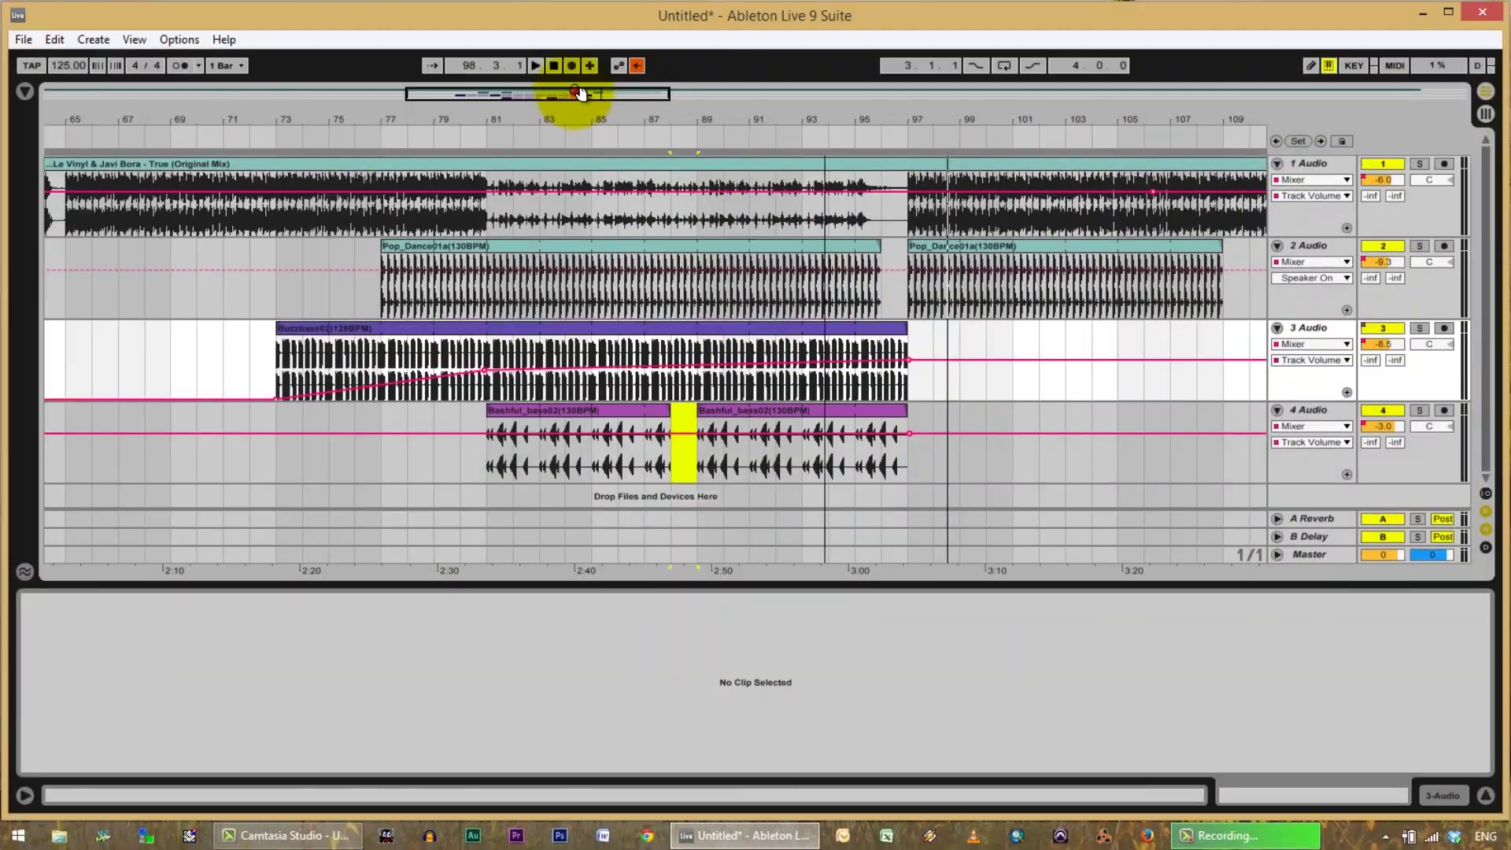
Unfold the Master track and load the Limiter from the audio effects onto it.
left_click_drag(580, 93, 580, 96)
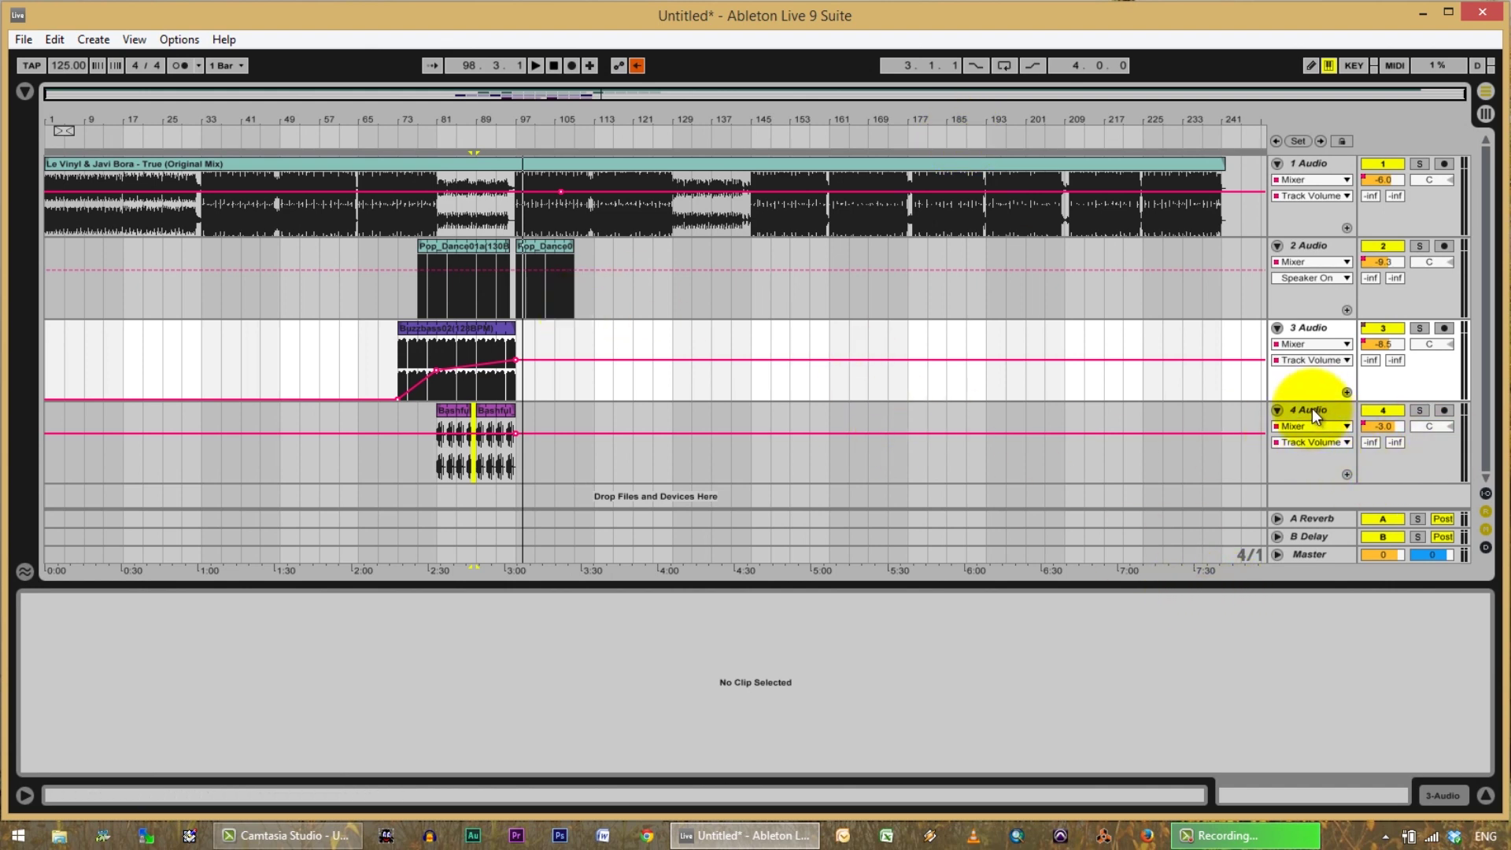
left_click(1278, 554)
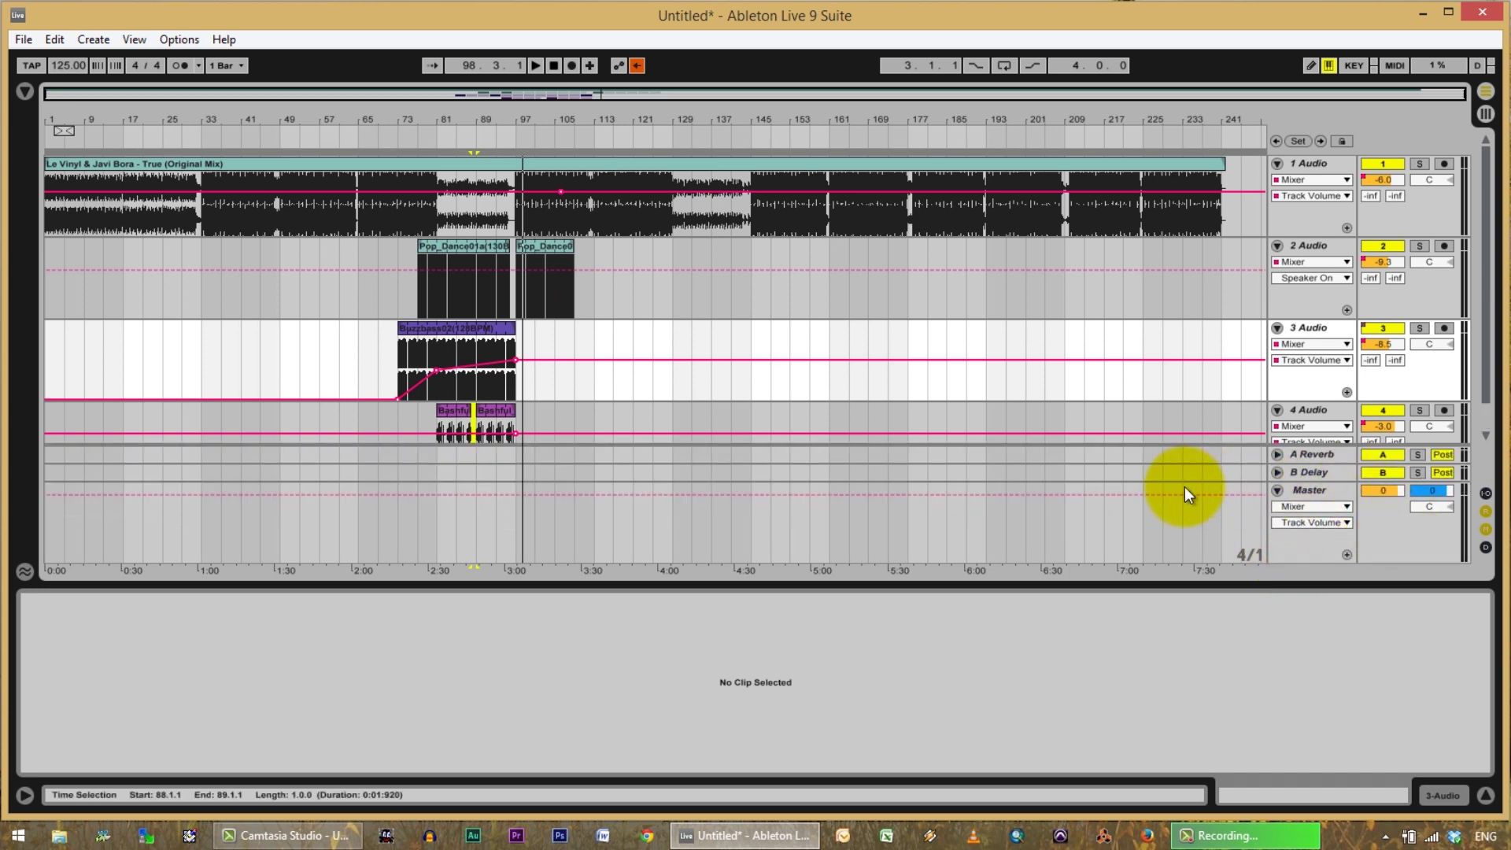
key("Tab")
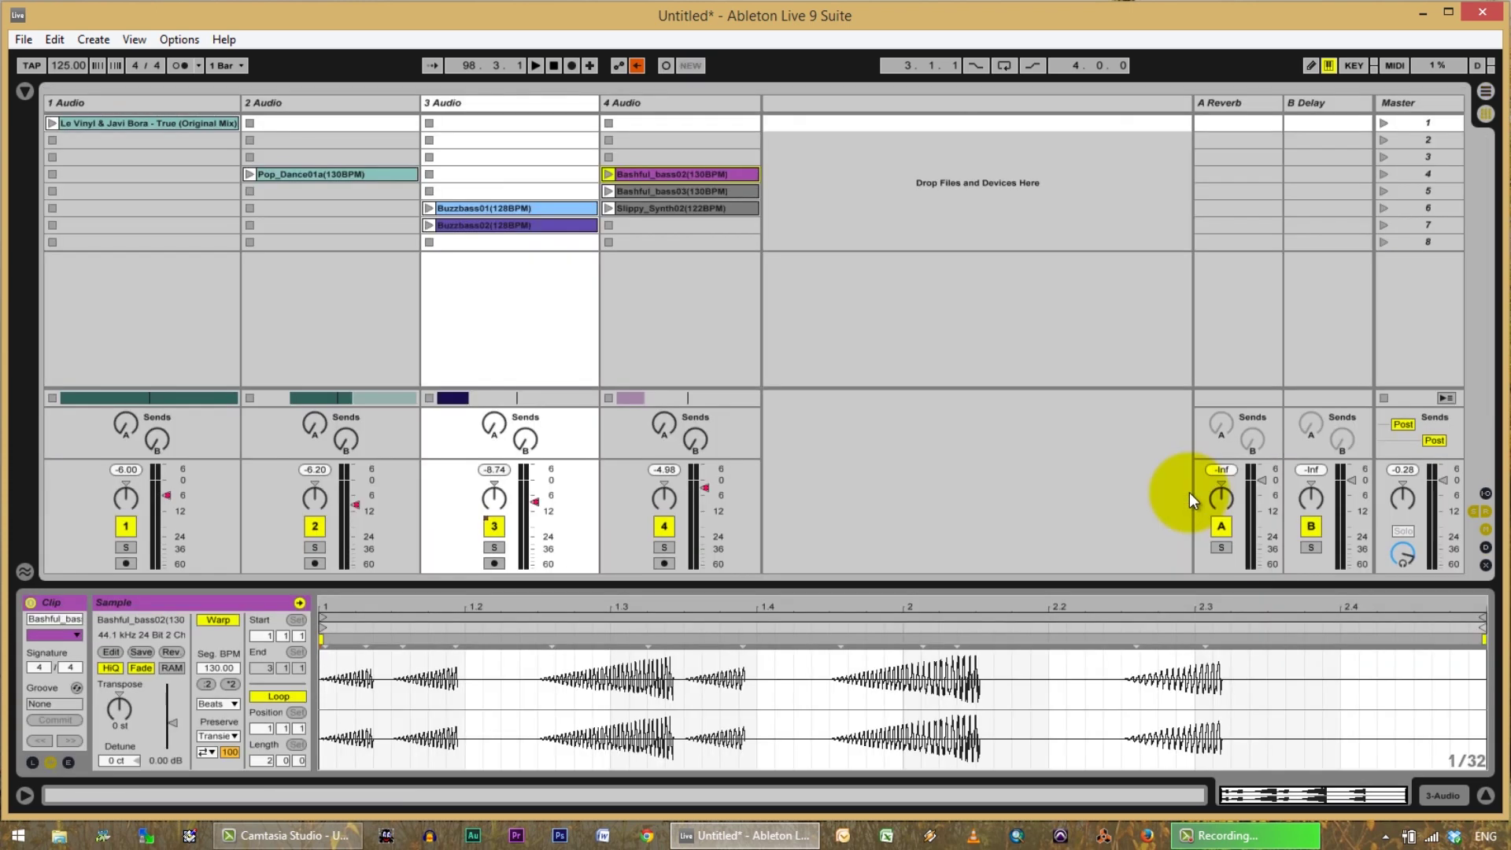
left_click(24, 92)
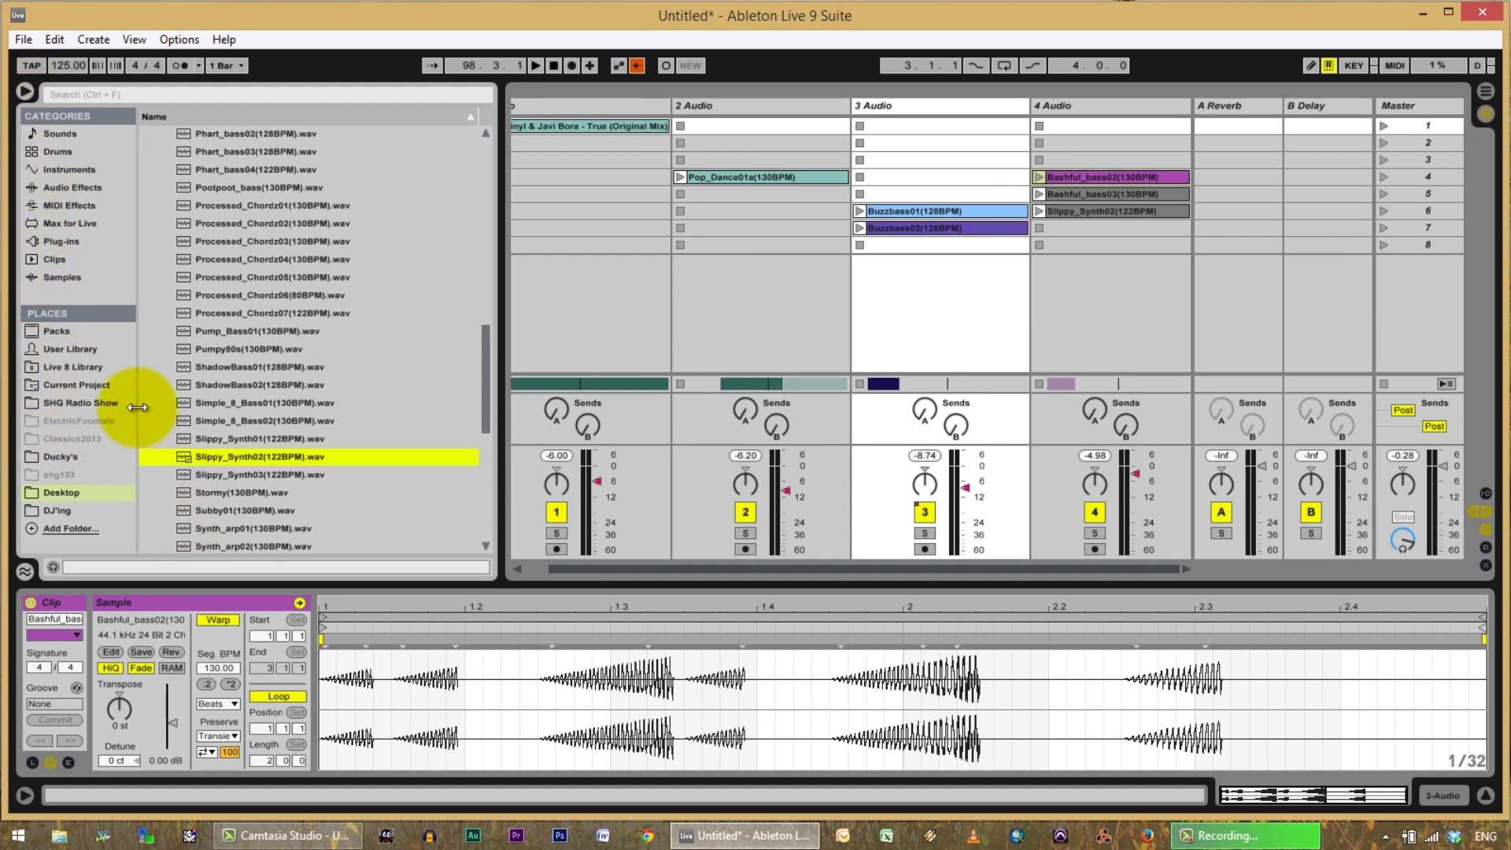
left_click(41, 239)
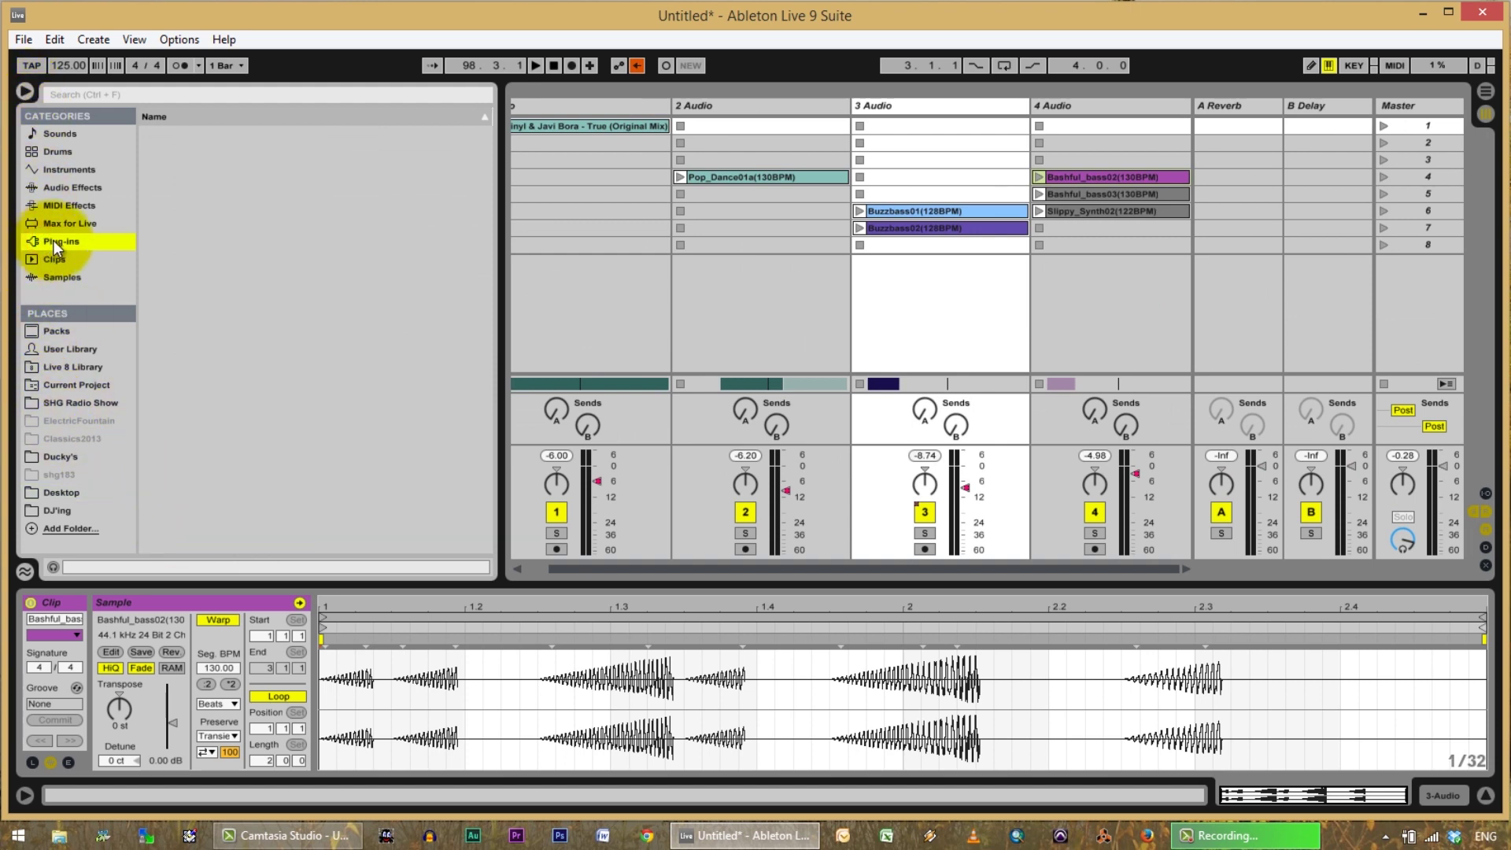
left_click(59, 186)
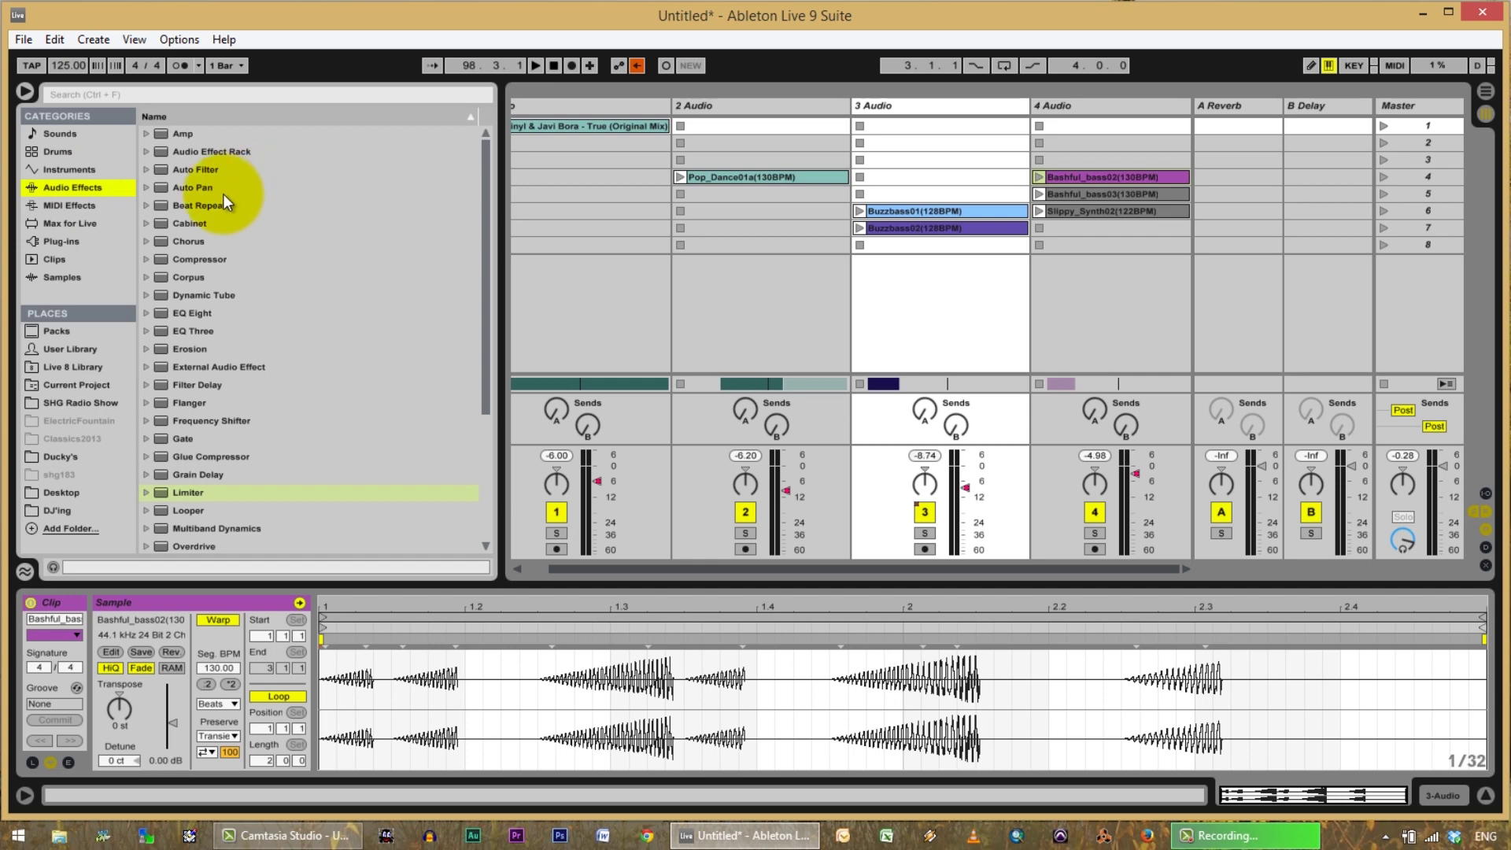
left_click(146, 490)
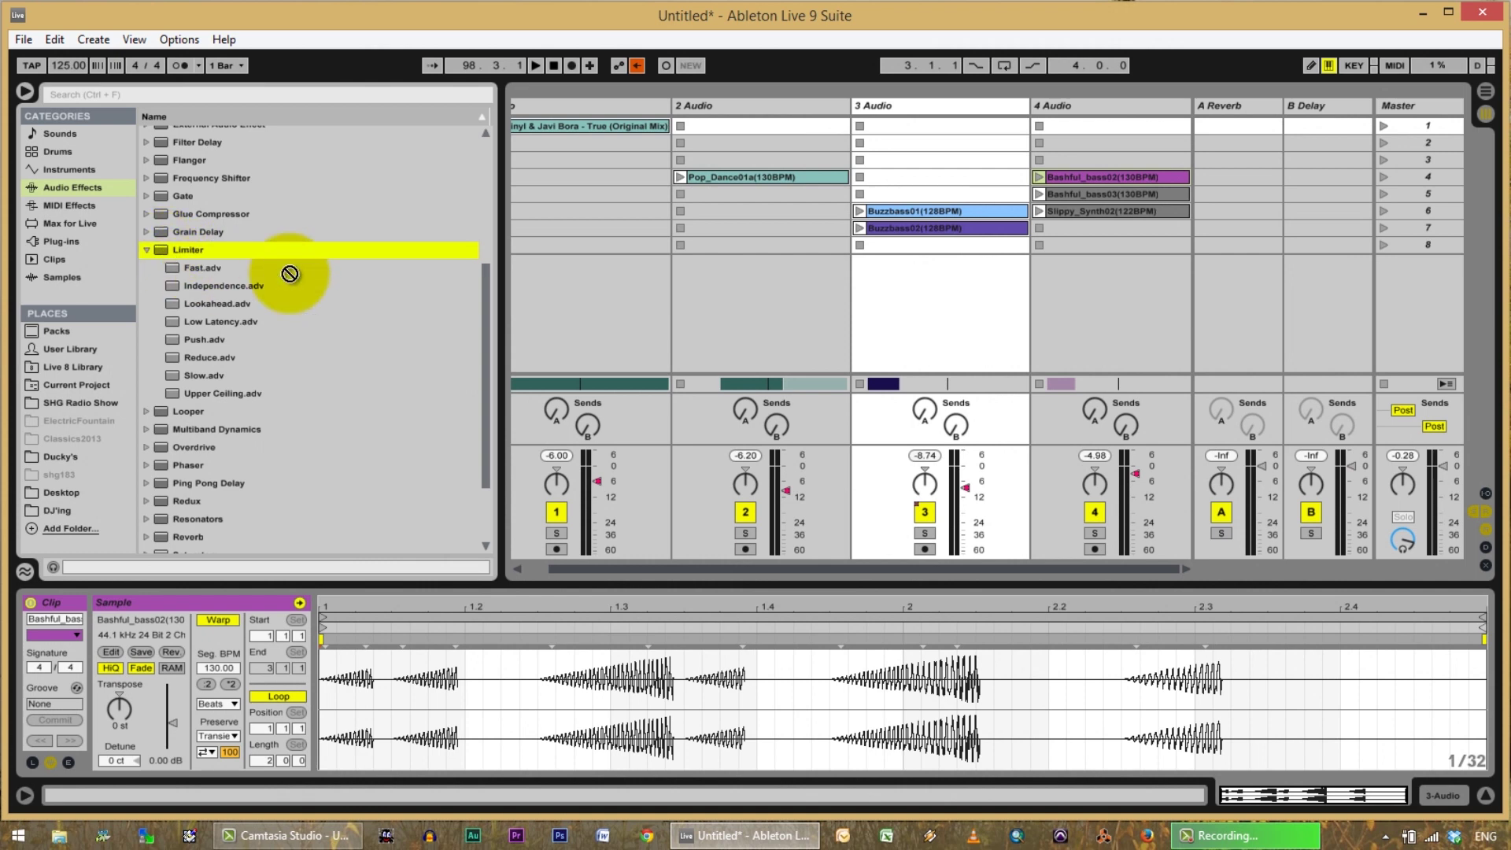
left_click(1425, 110)
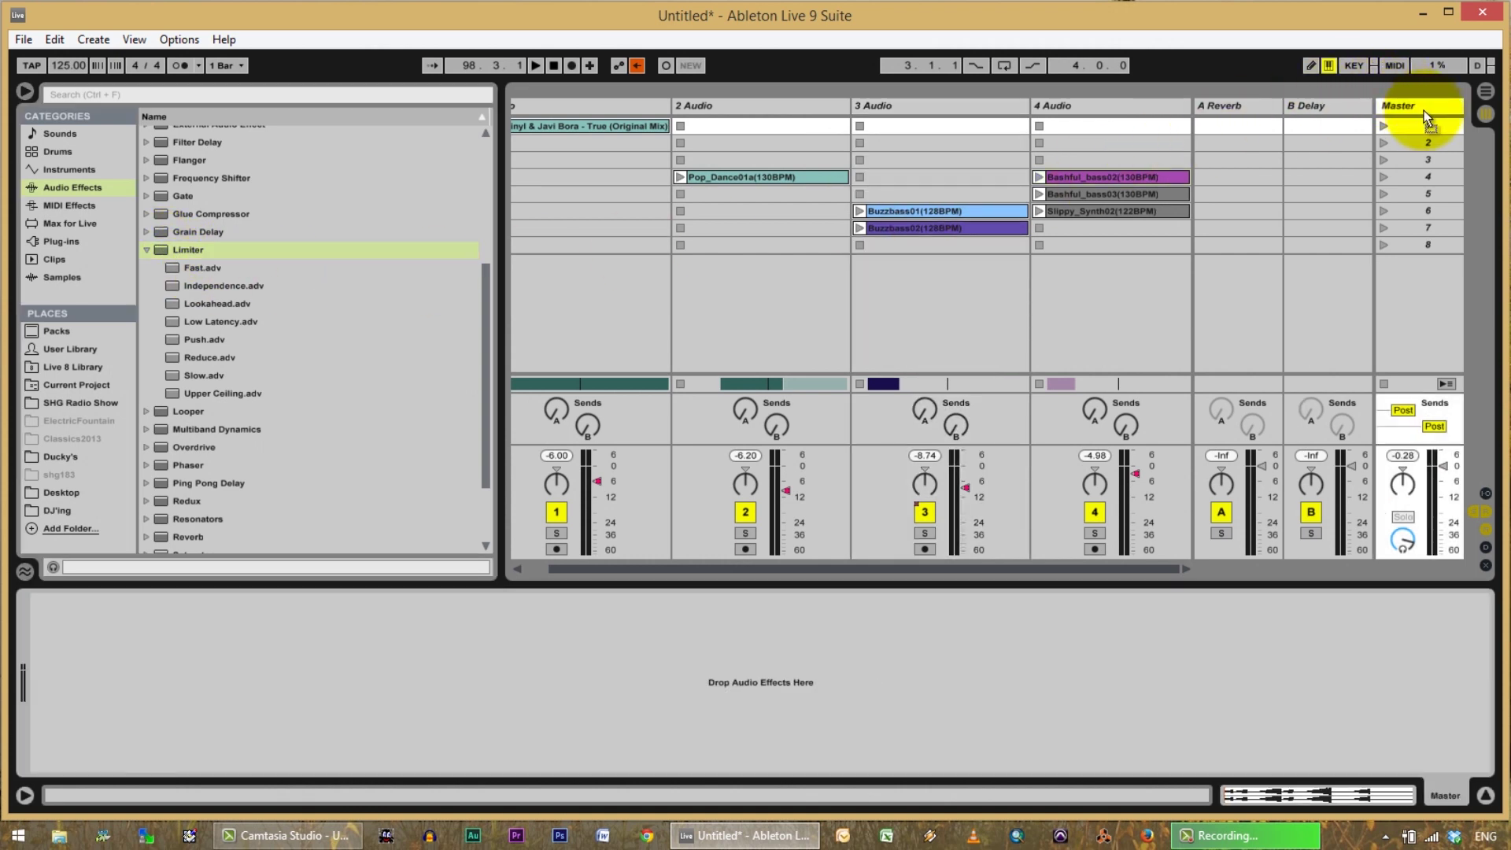
key("Return")
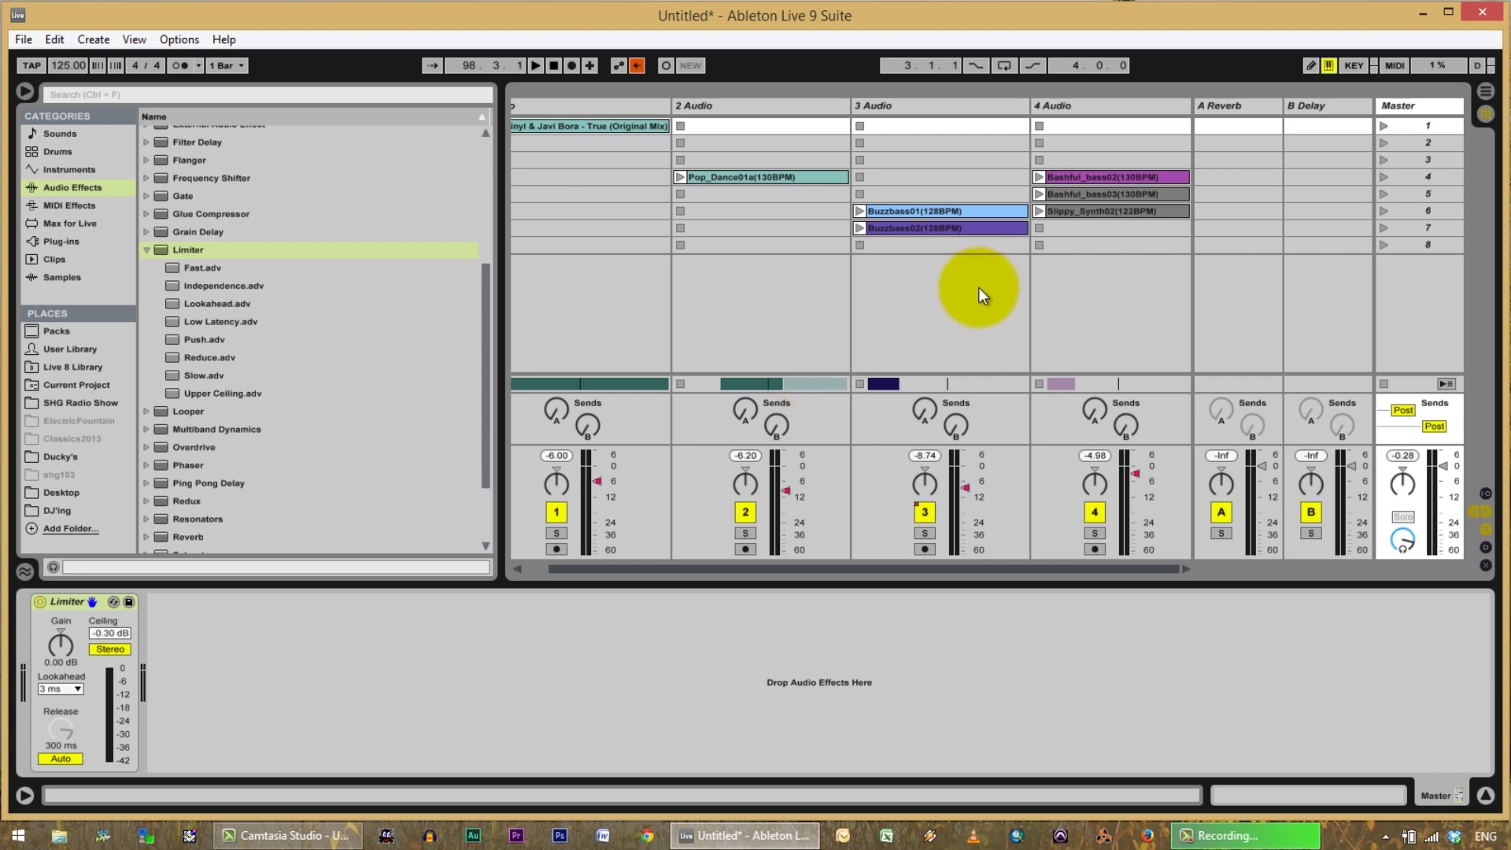
Play back the arrangement from about bar 94 with the Master Limiter active, and again with it switched off.
key("Tab")
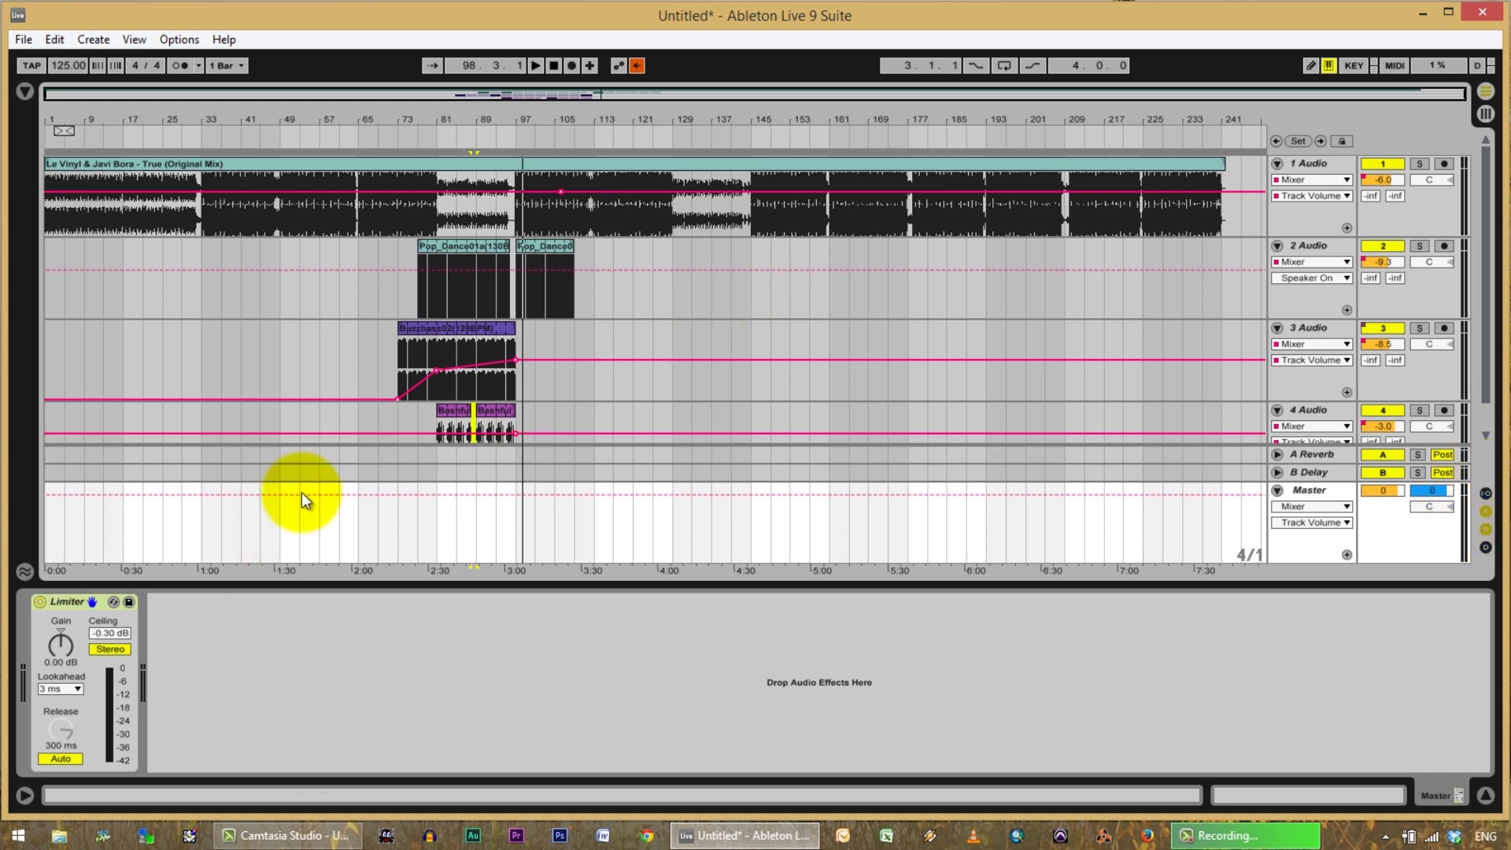
left_click(503, 134)
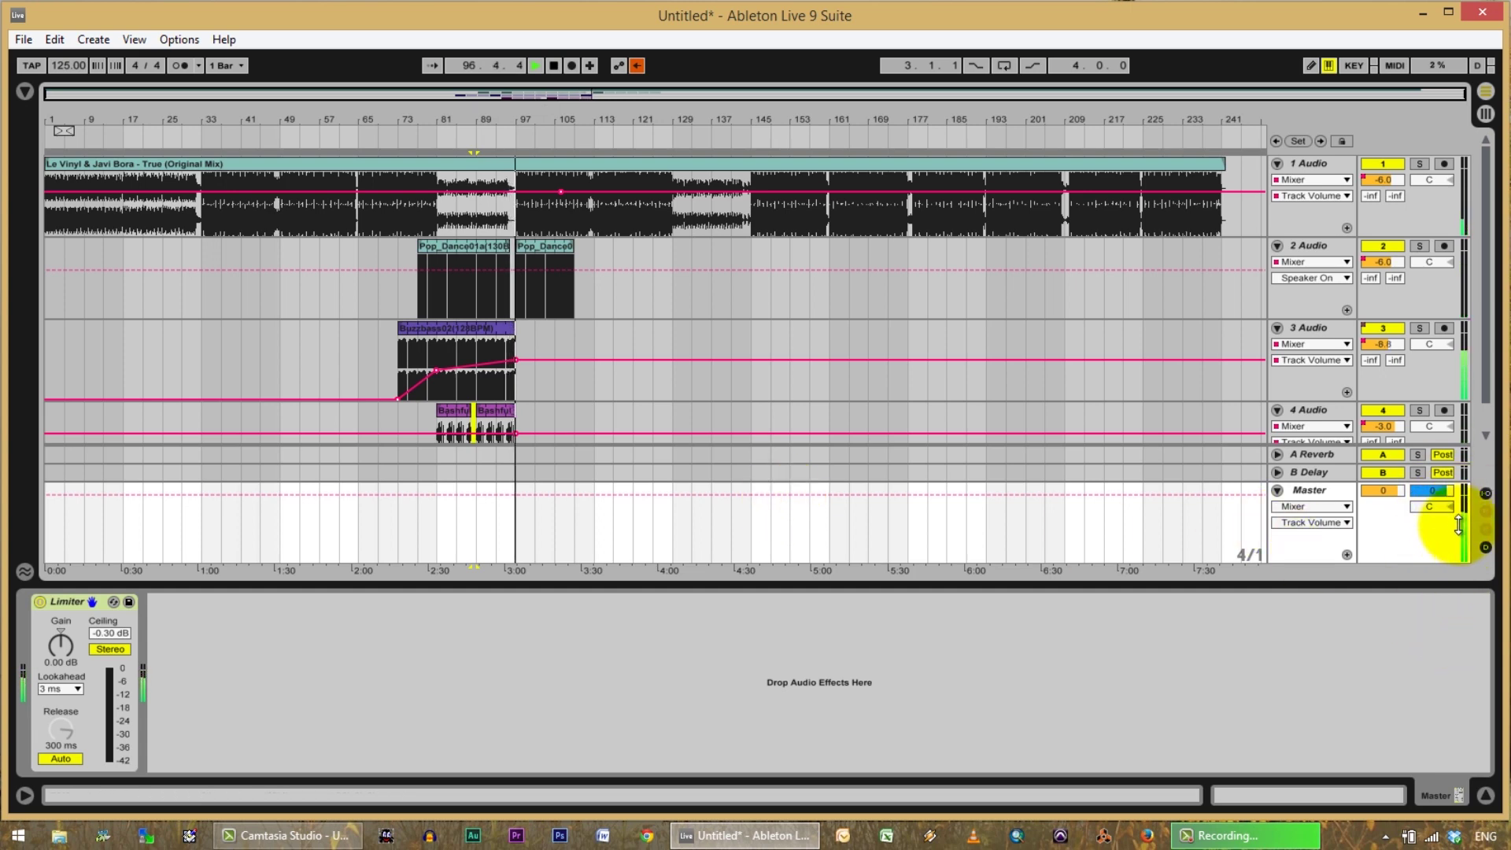
key("space")
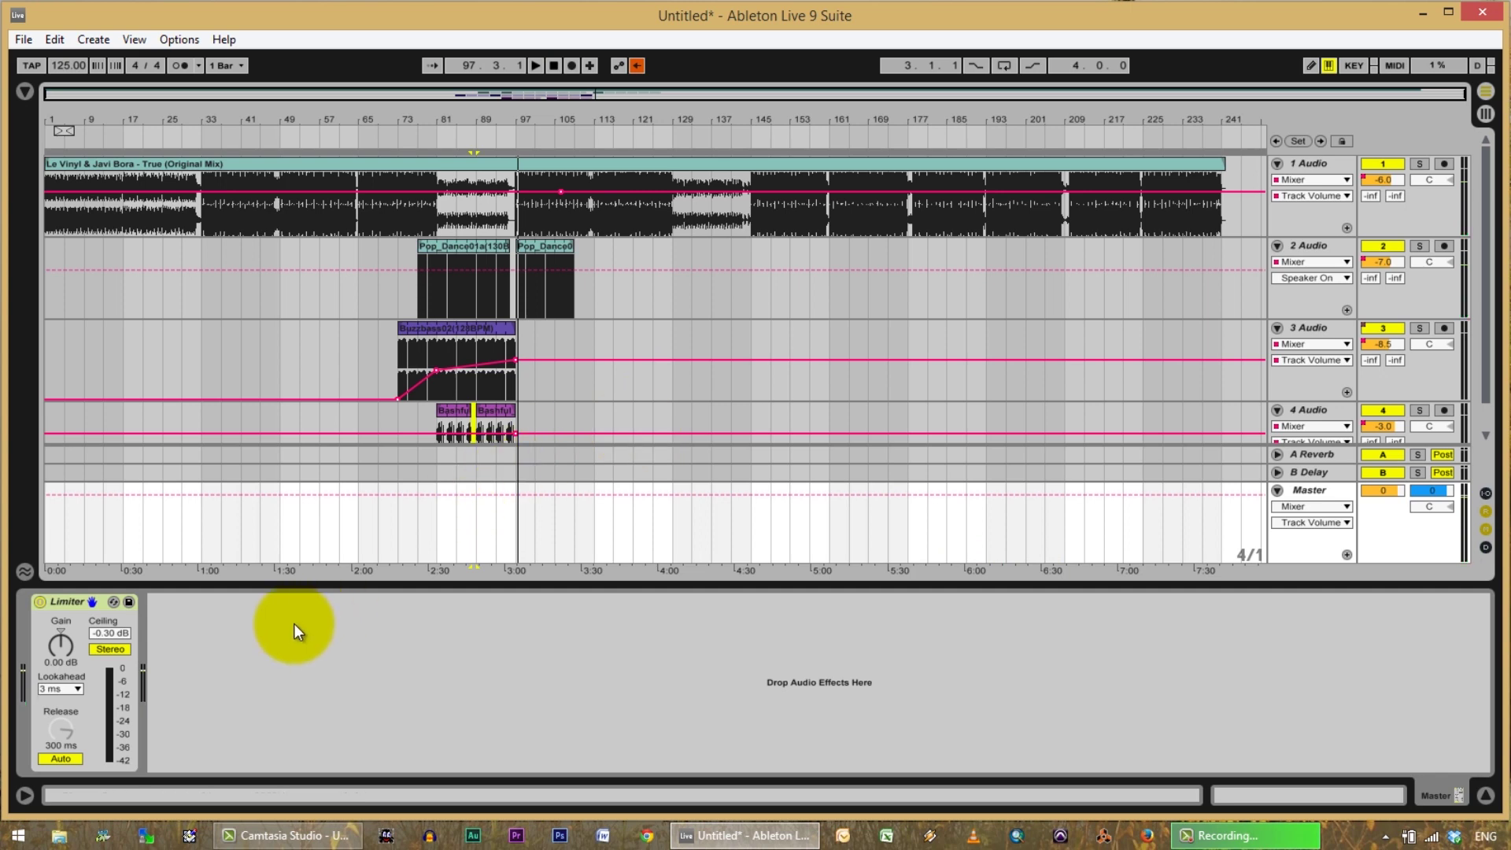
left_click(41, 602)
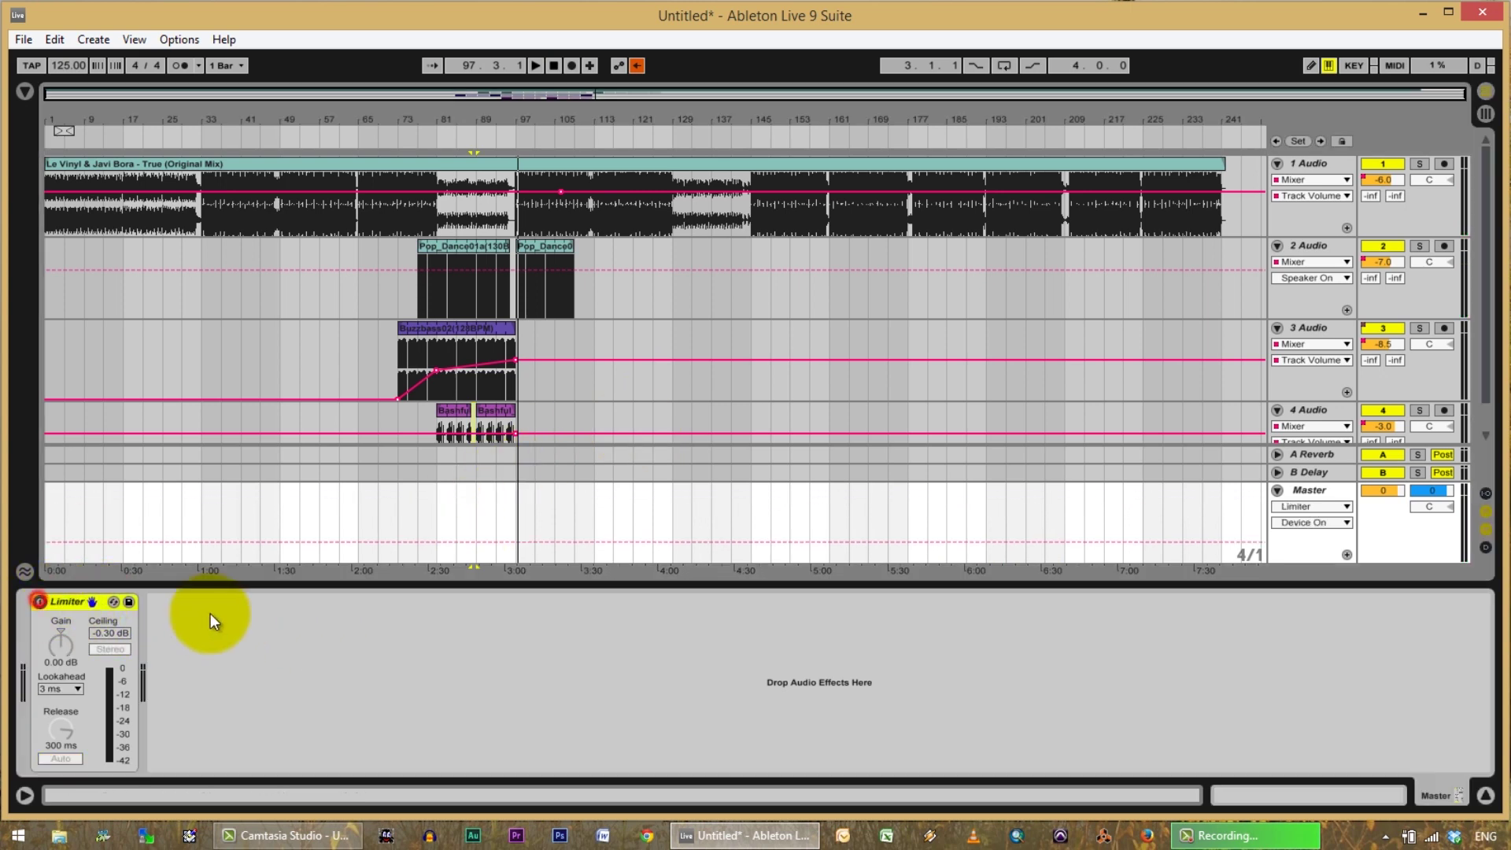
left_click(501, 136)
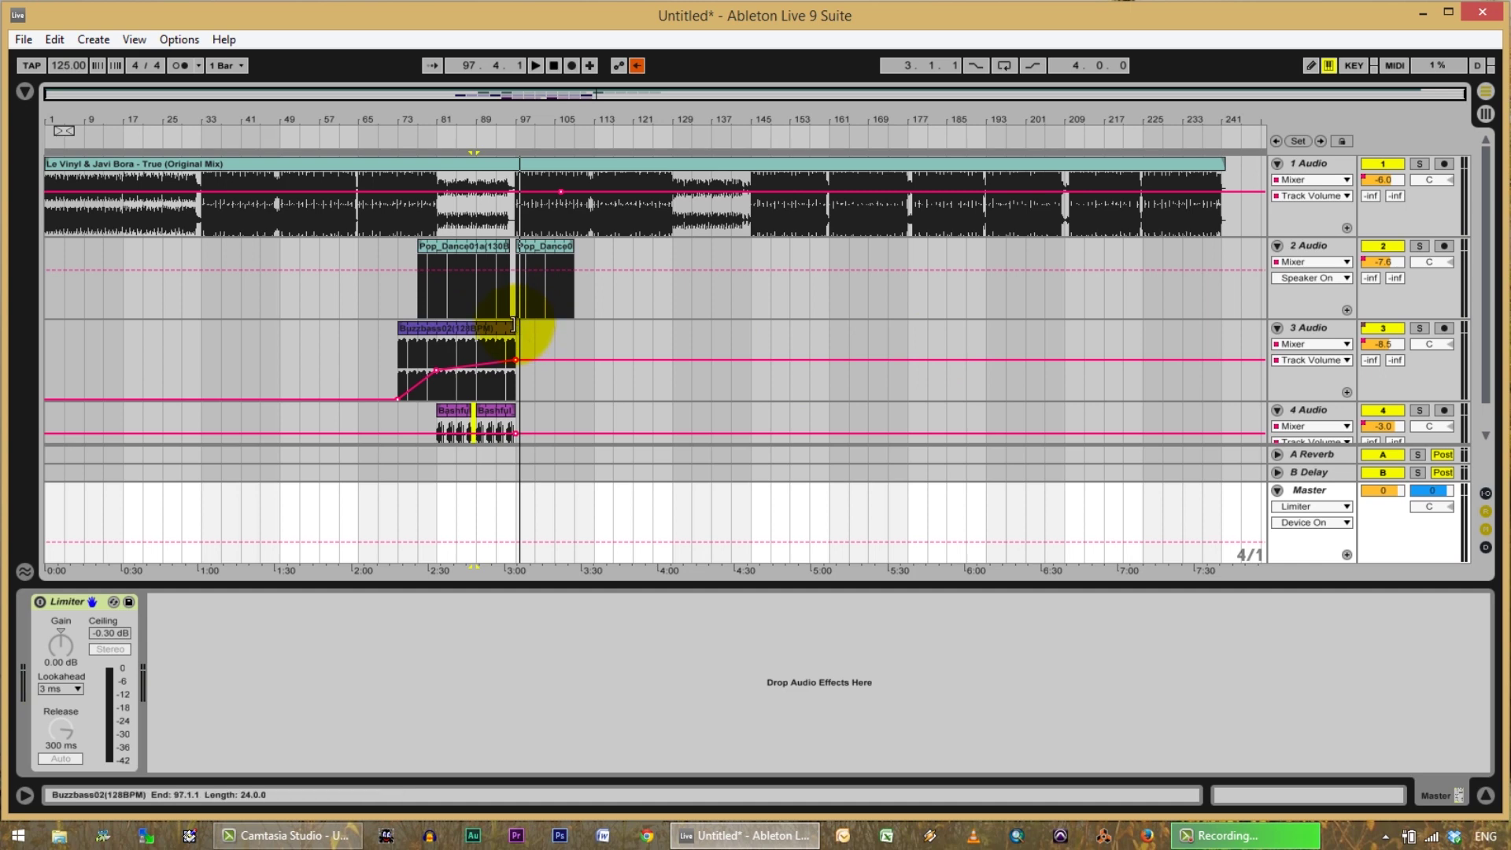
Extend the Buzzbass02 clip and the second Bashful_bass02 clip to bar 99, and play back from about bar 95.
left_click_drag(517, 327, 526, 328)
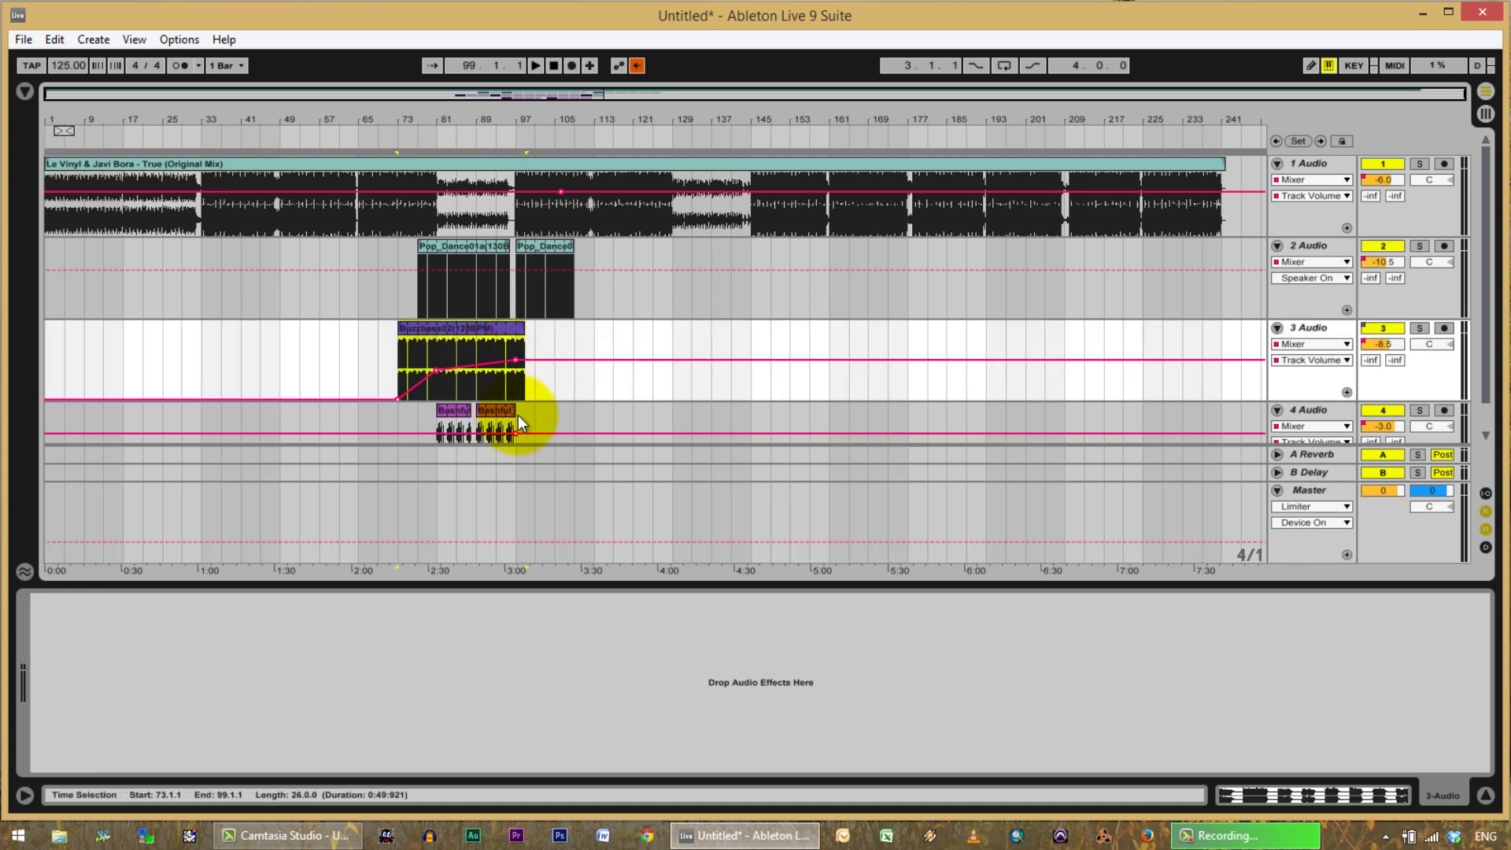
left_click_drag(516, 410, 526, 410)
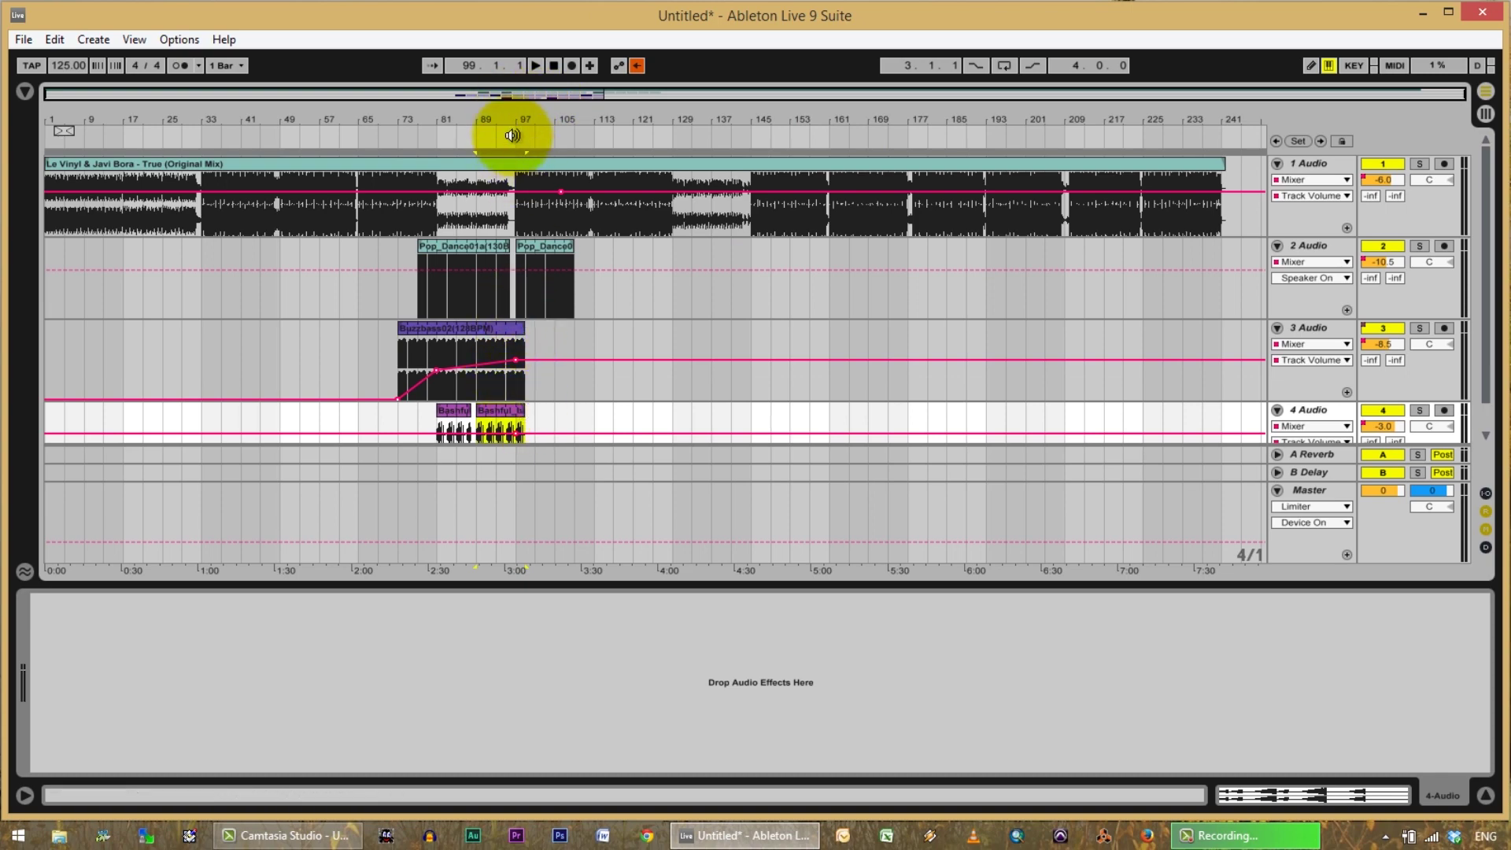
left_click_drag(555, 95, 559, 96)
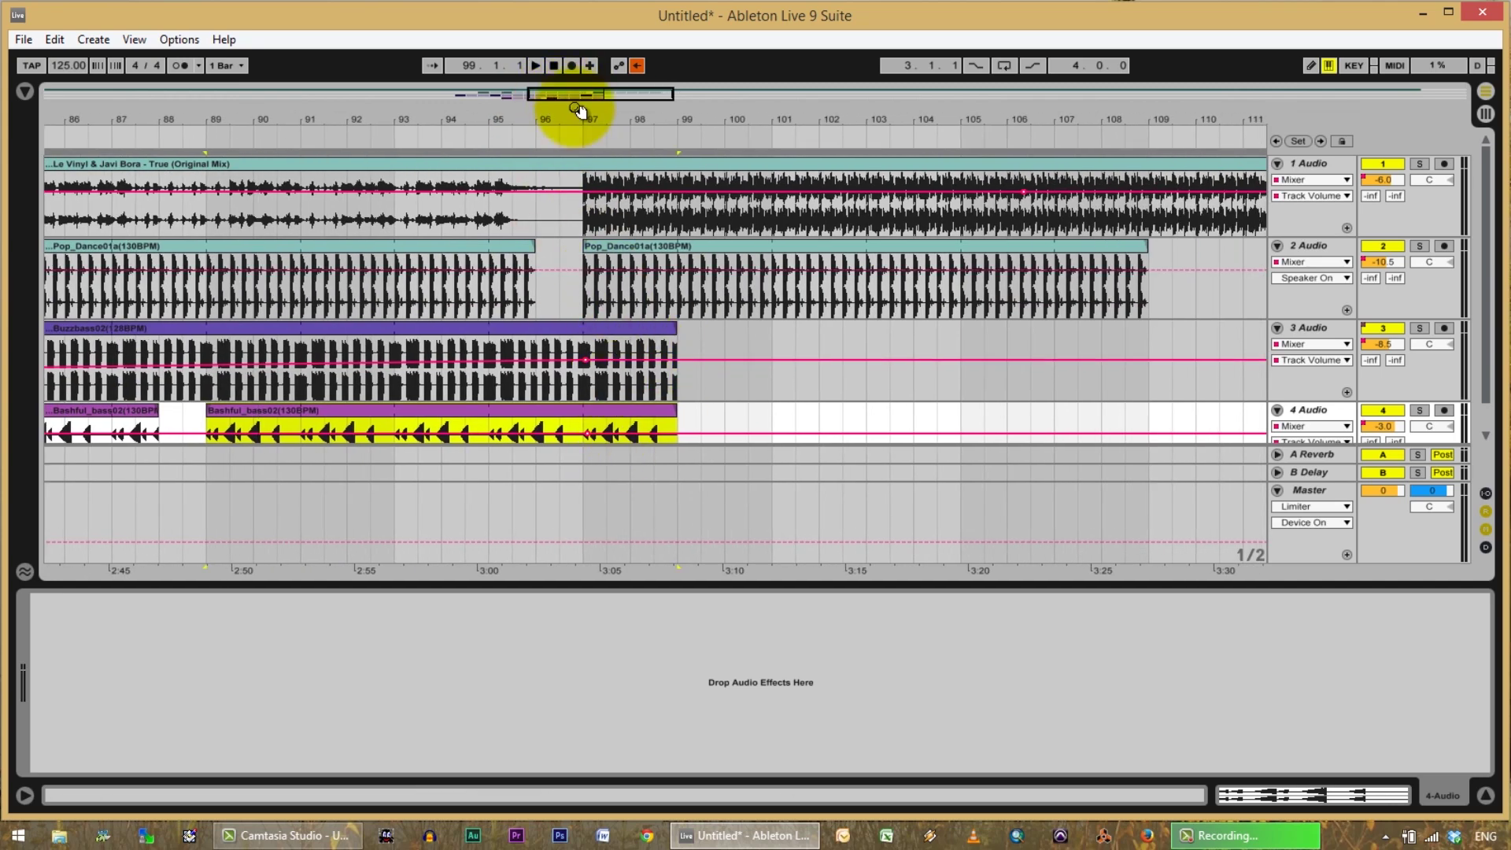
left_click(514, 134)
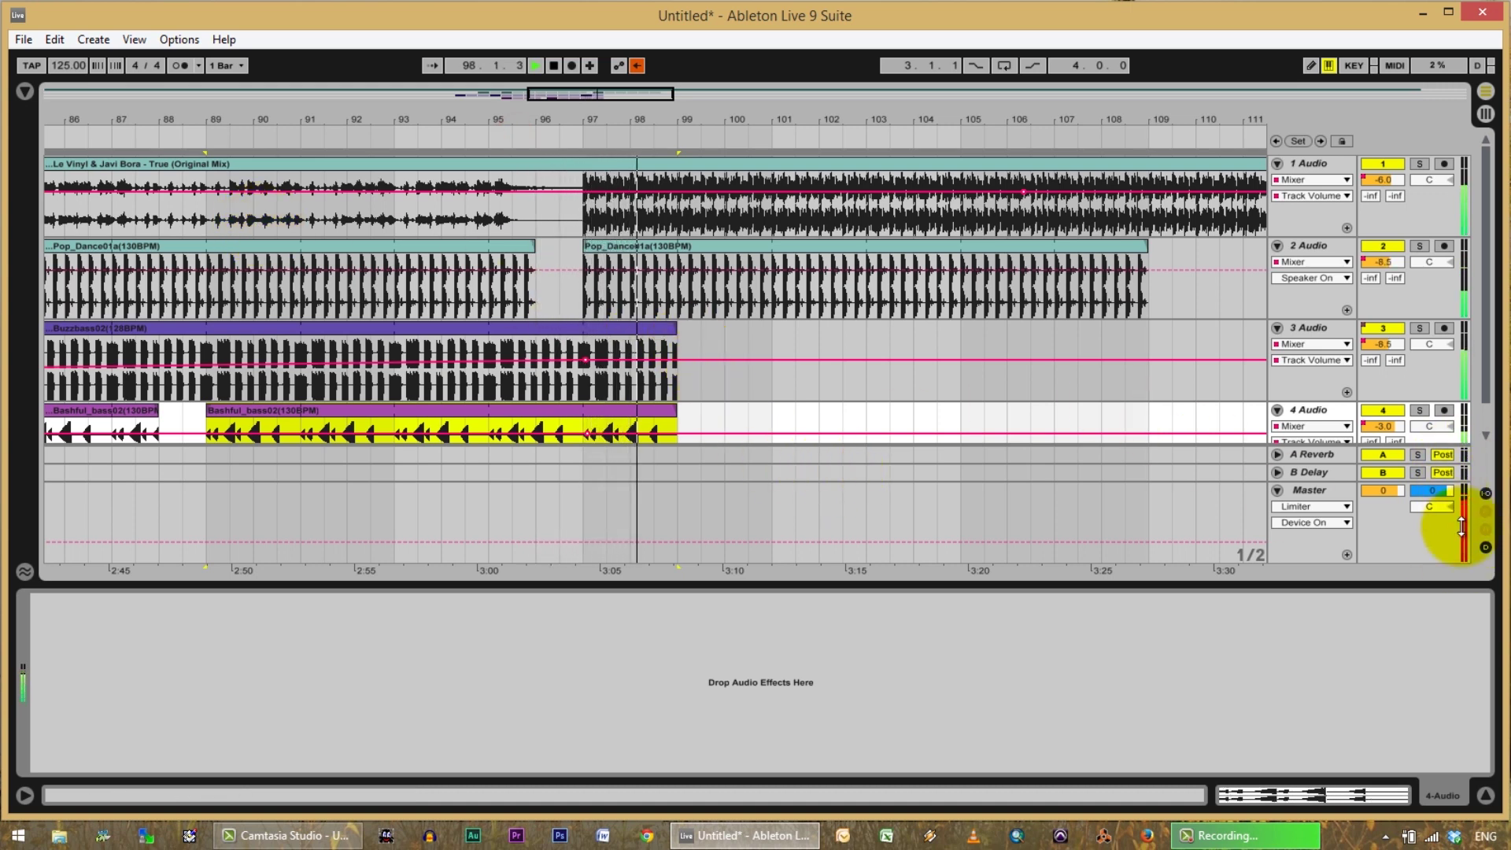
key("space")
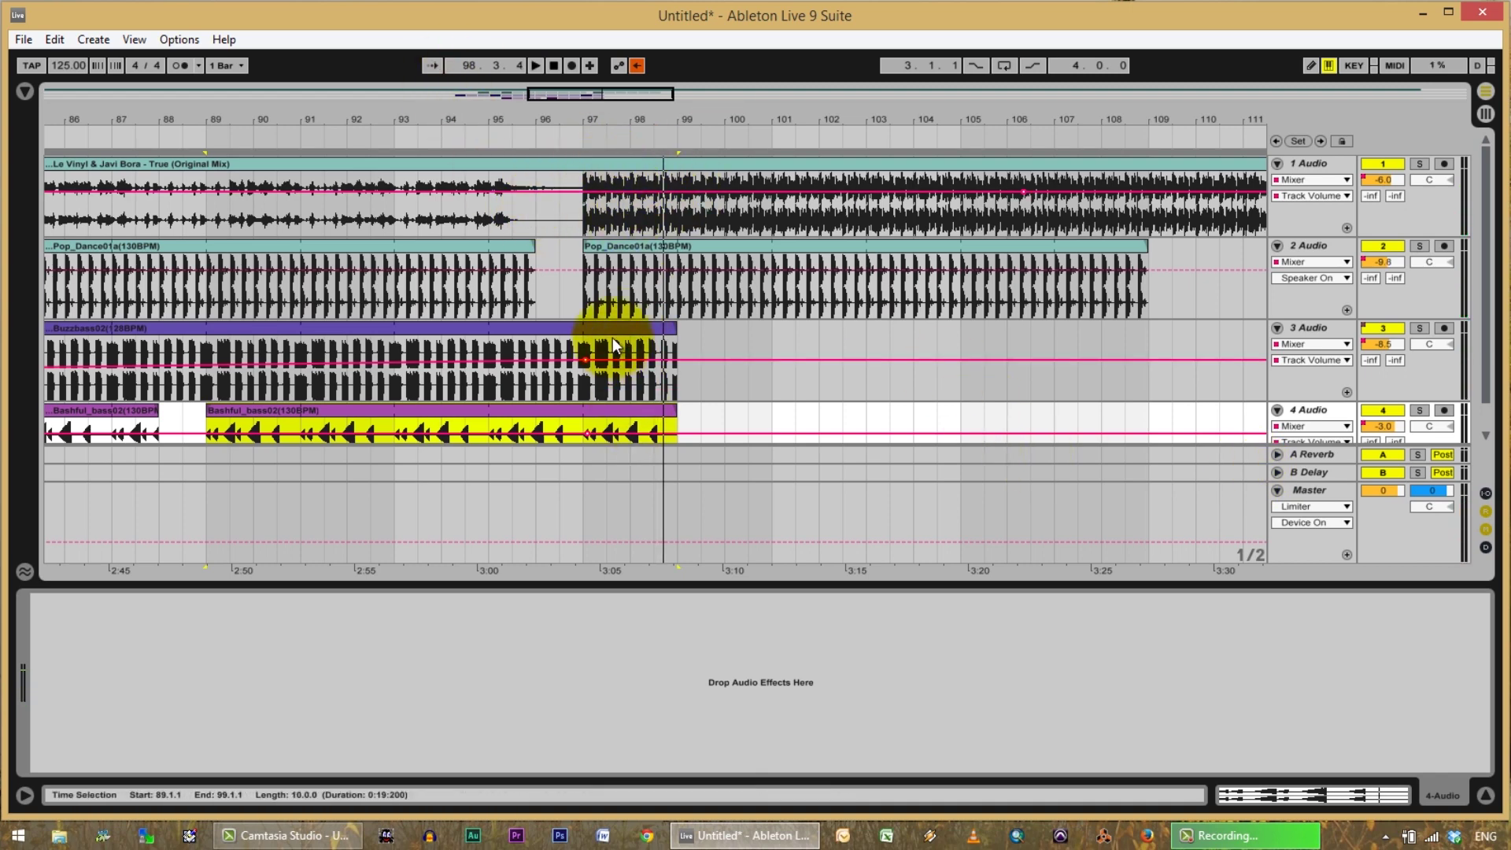
Switch the Limiter on the Master track back on and play back from about bar 96.
key("Tab")
key("Tab")
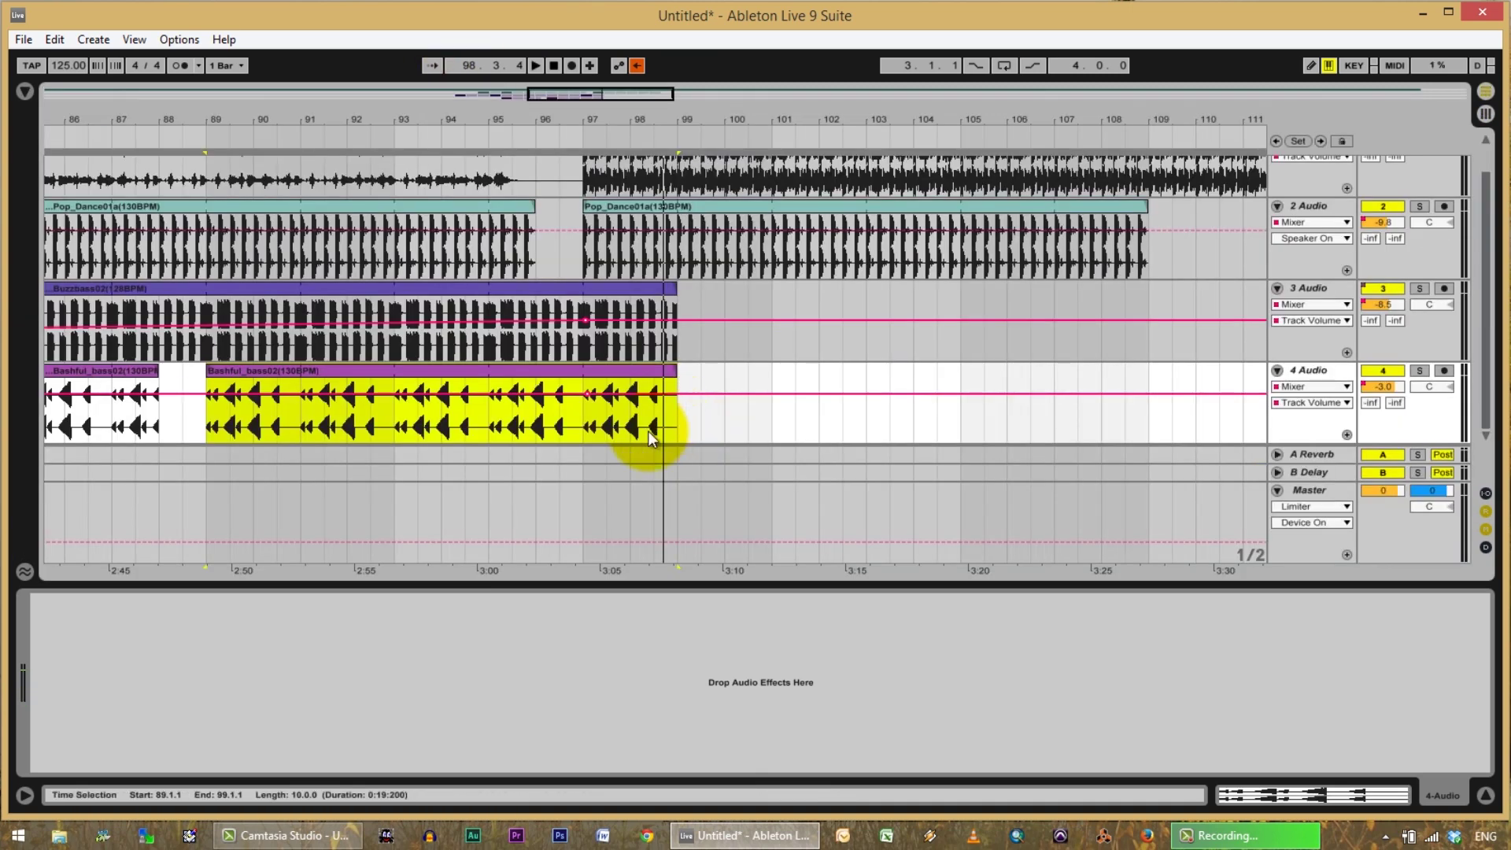
left_click(1151, 491)
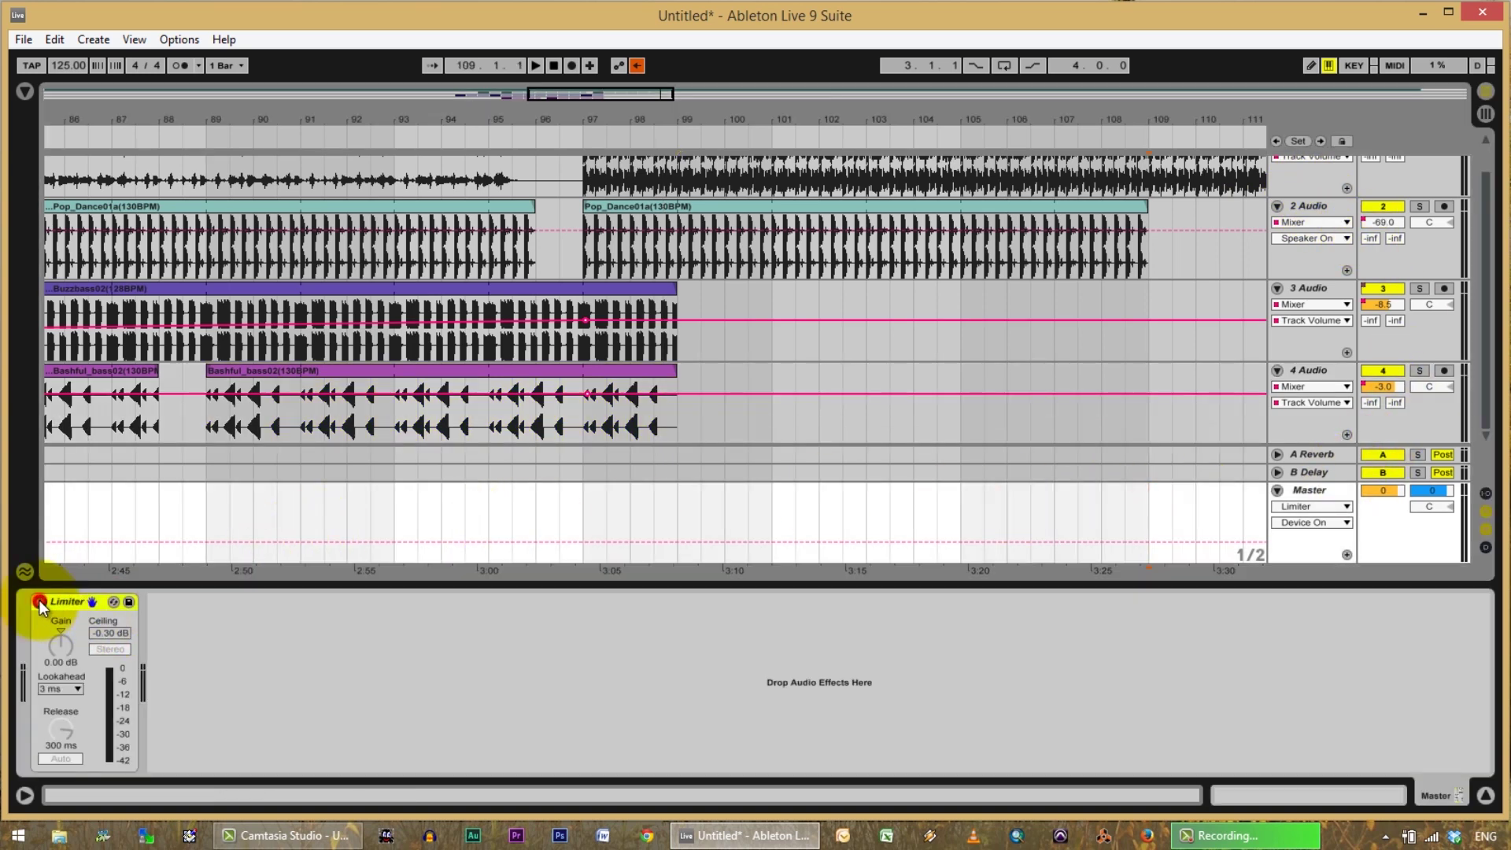
left_click(39, 603)
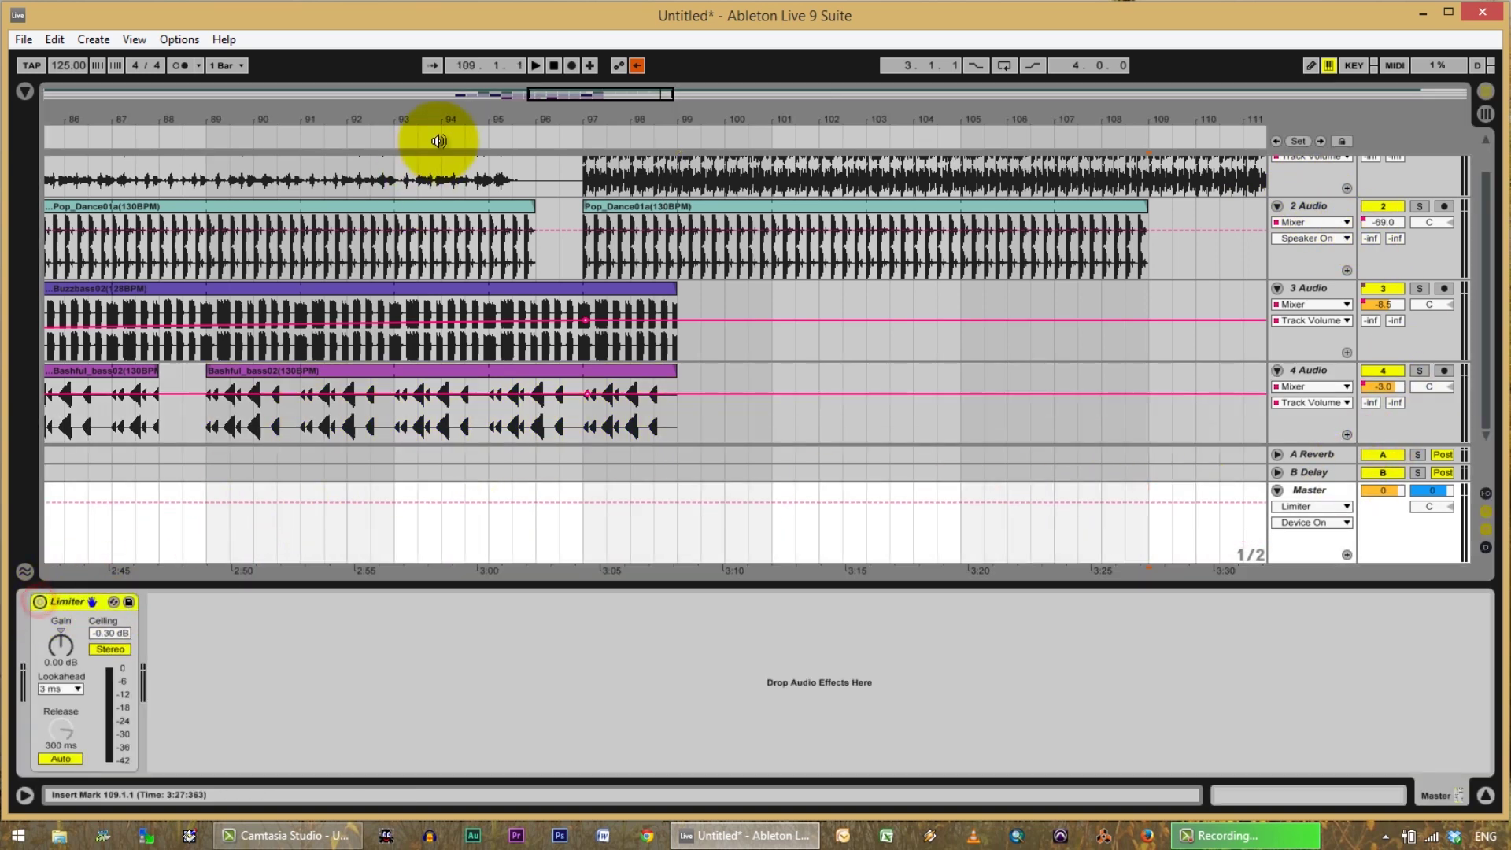
left_click(562, 135)
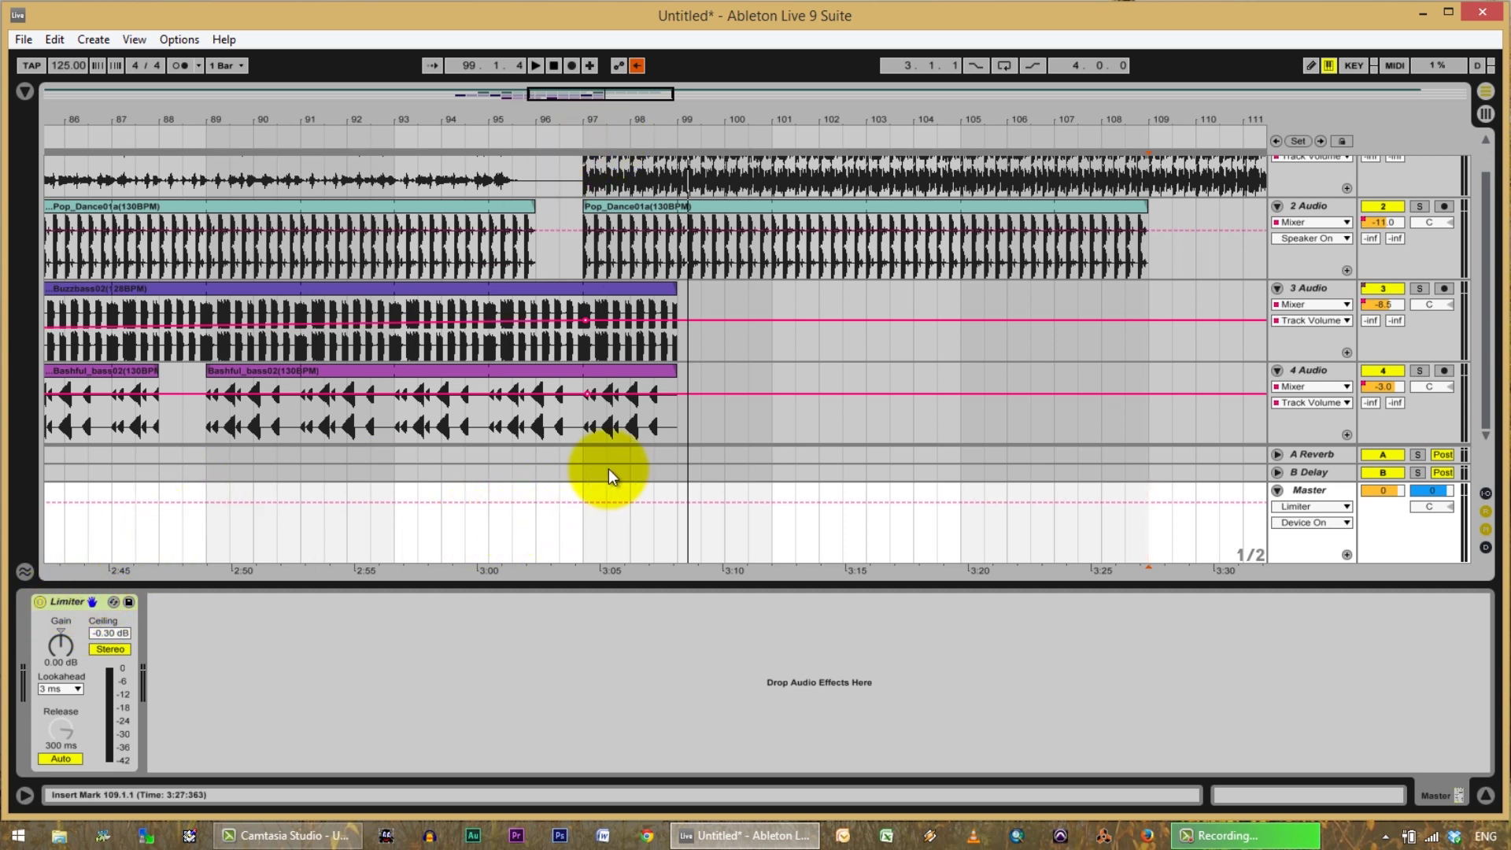
Fold the Master track and trim the Buzzbass02 clip and the second Bashful_bass02 clip to end at bar 97.
scroll(604, 467, "up", 1)
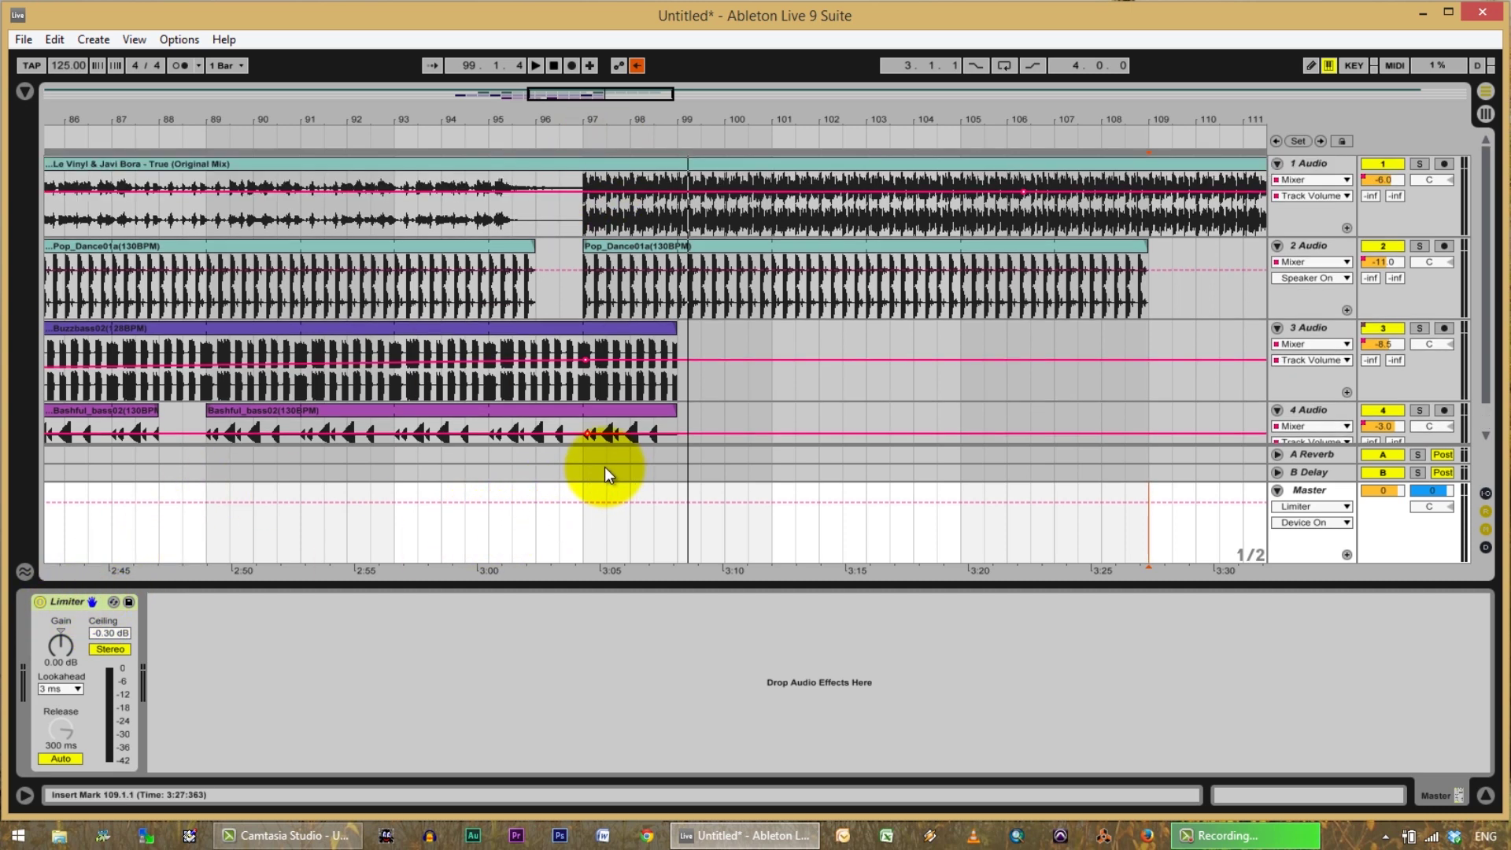
left_click(1278, 490)
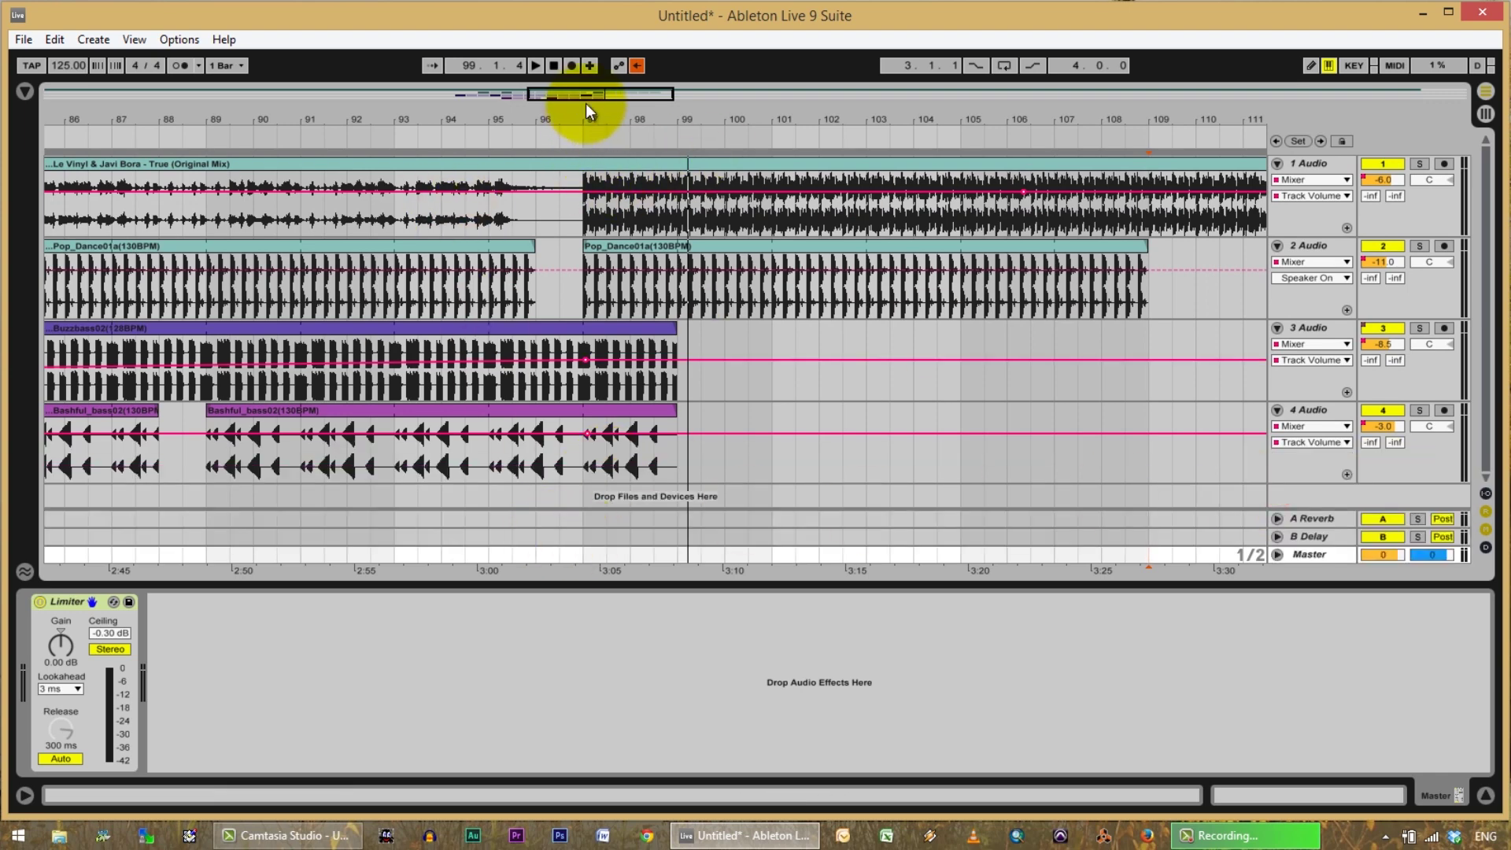
left_click_drag(586, 105, 543, 103)
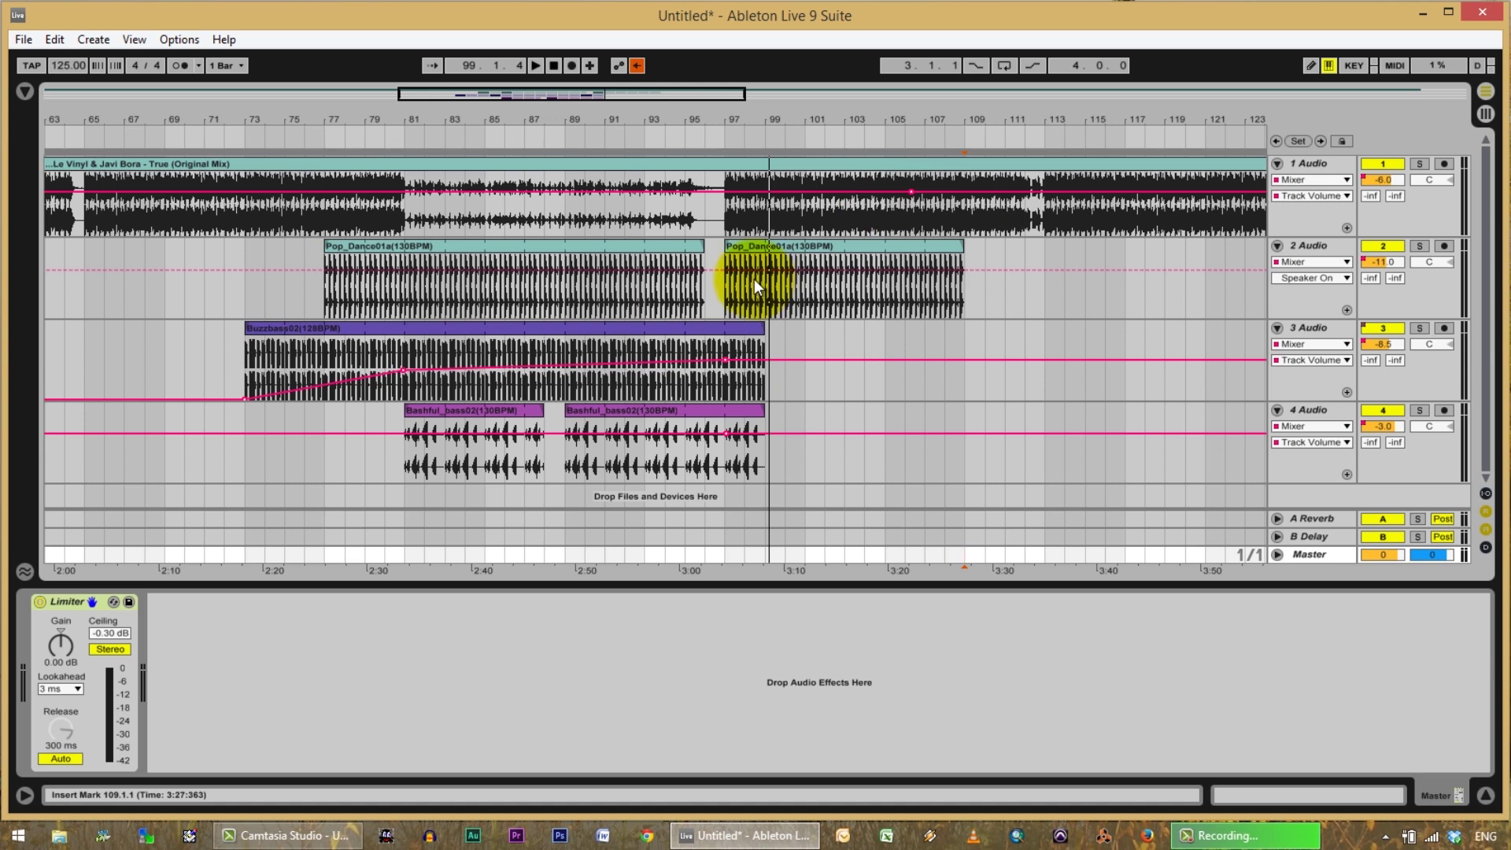
left_click(732, 192)
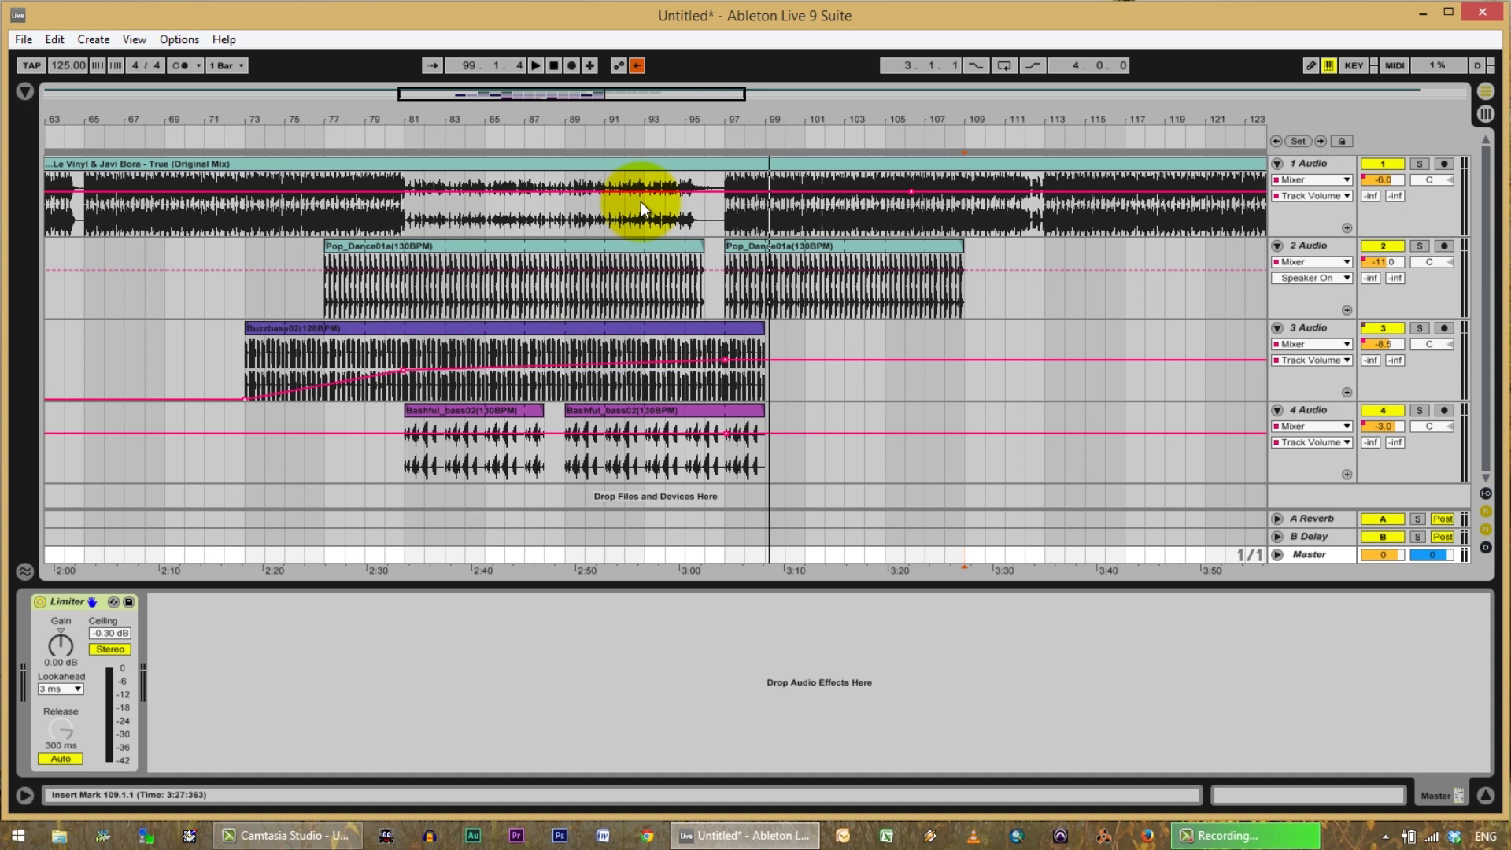
left_click_drag(765, 328, 723, 329)
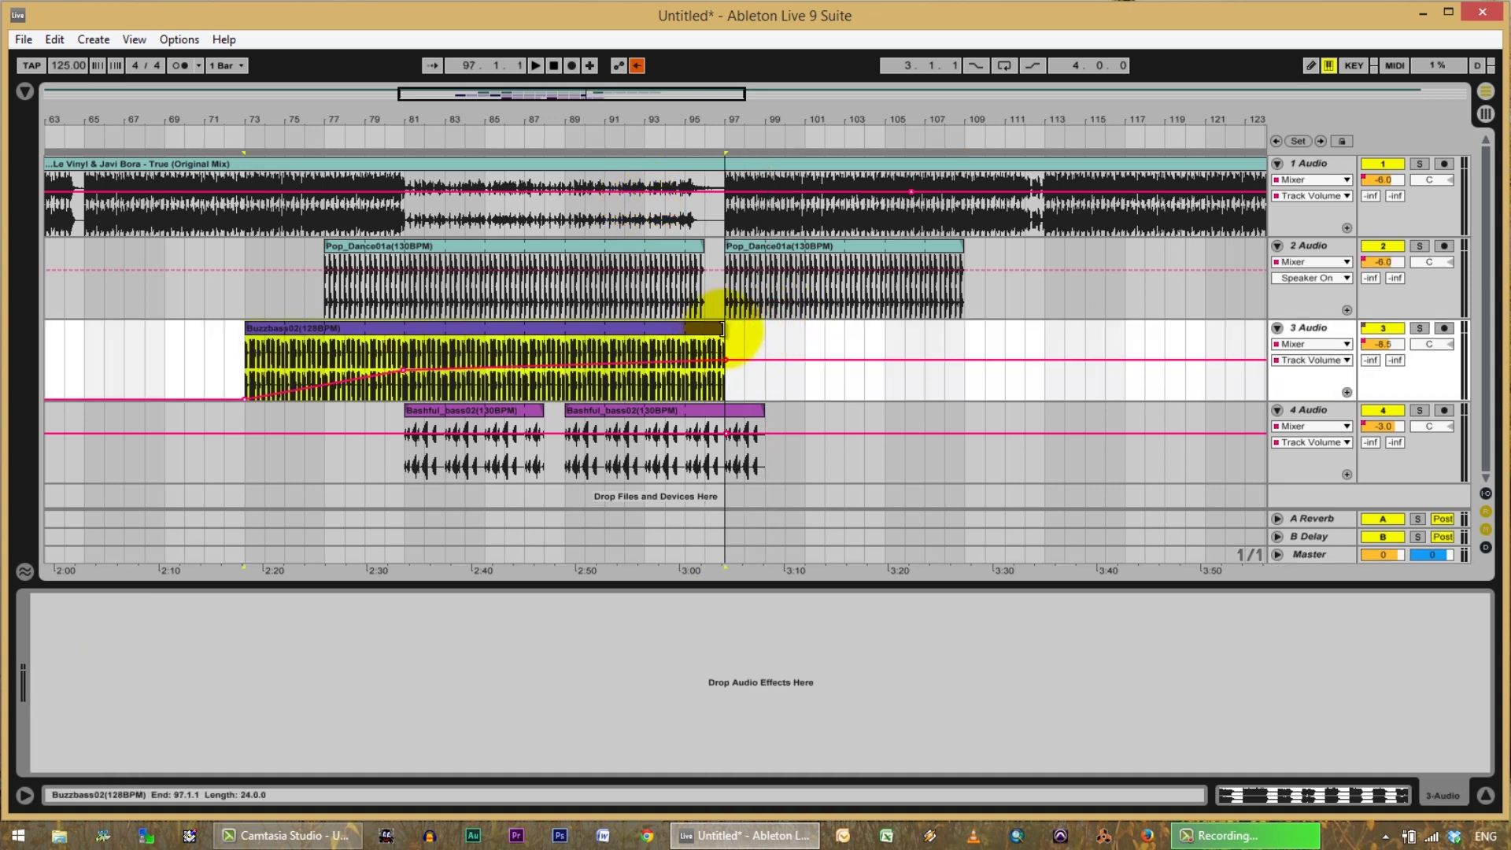
left_click_drag(762, 410, 730, 410)
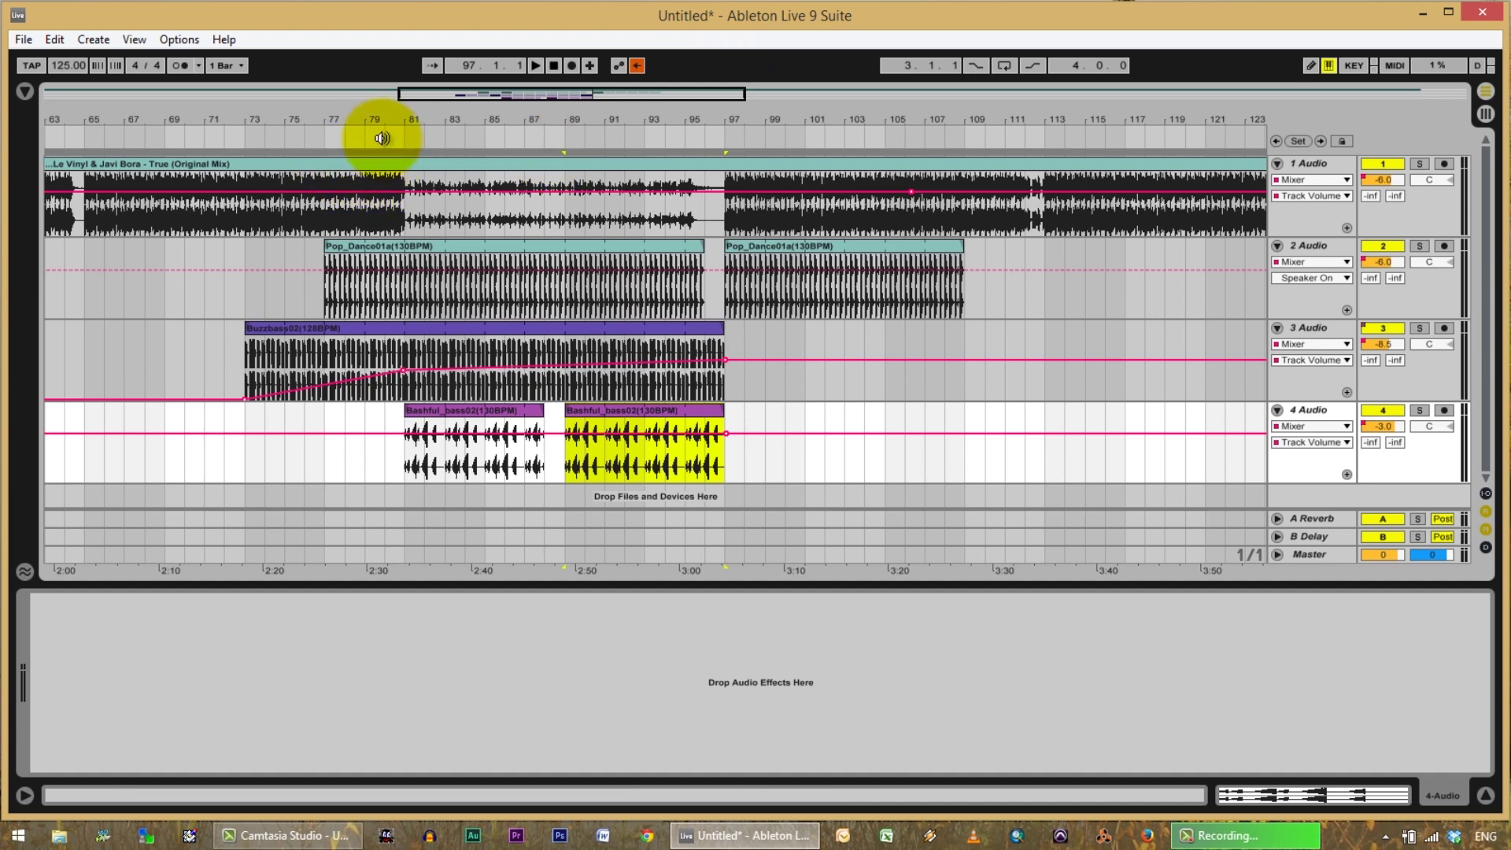
Play back the arrangement from about bar 72 and show the Track Volume automation on 2 Audio.
left_click_drag(630, 101, 556, 152)
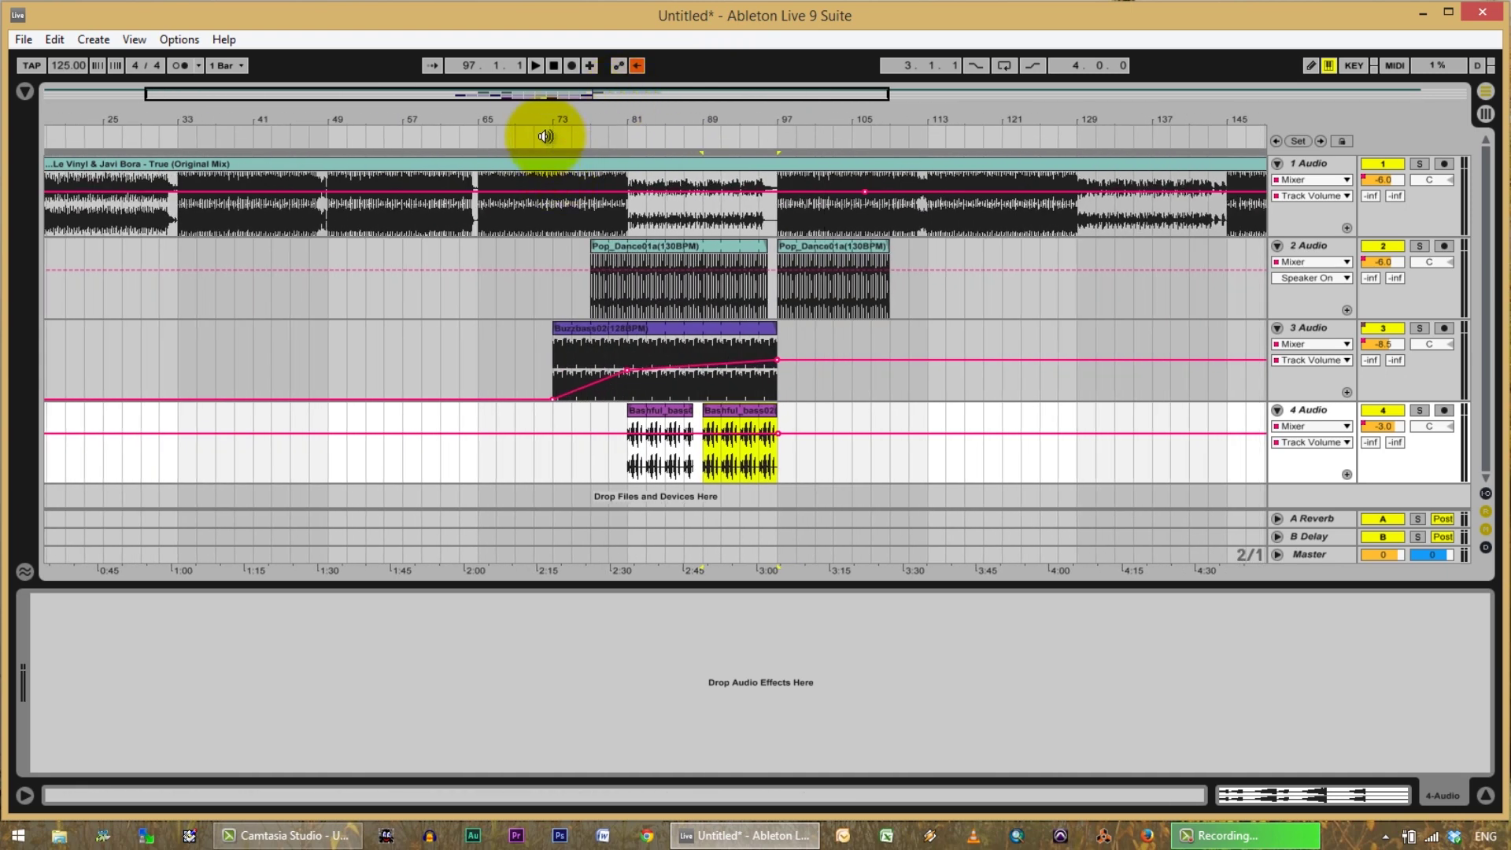
left_click(546, 136)
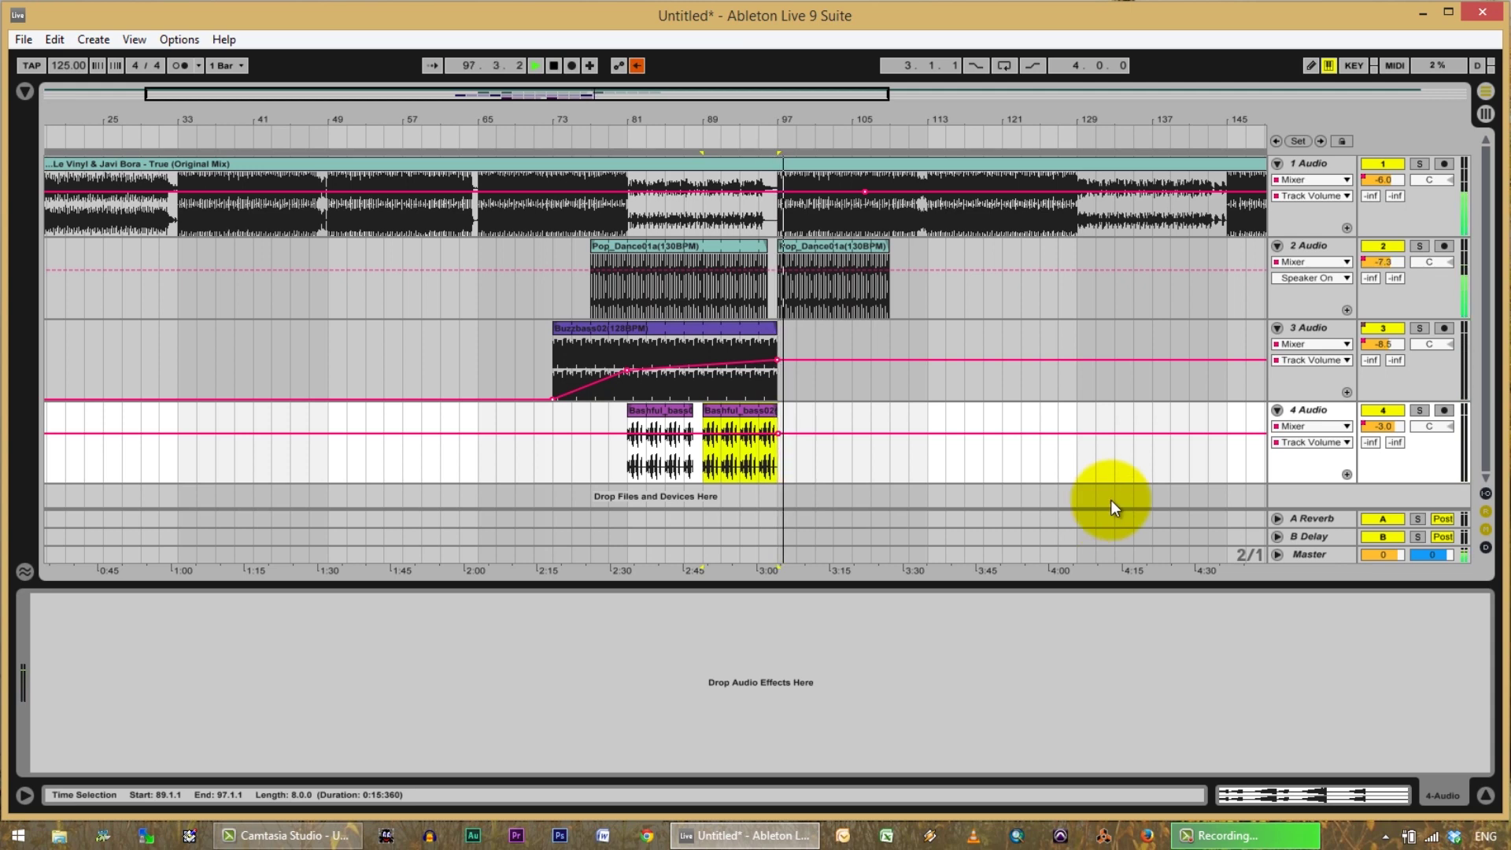
left_click(1348, 276)
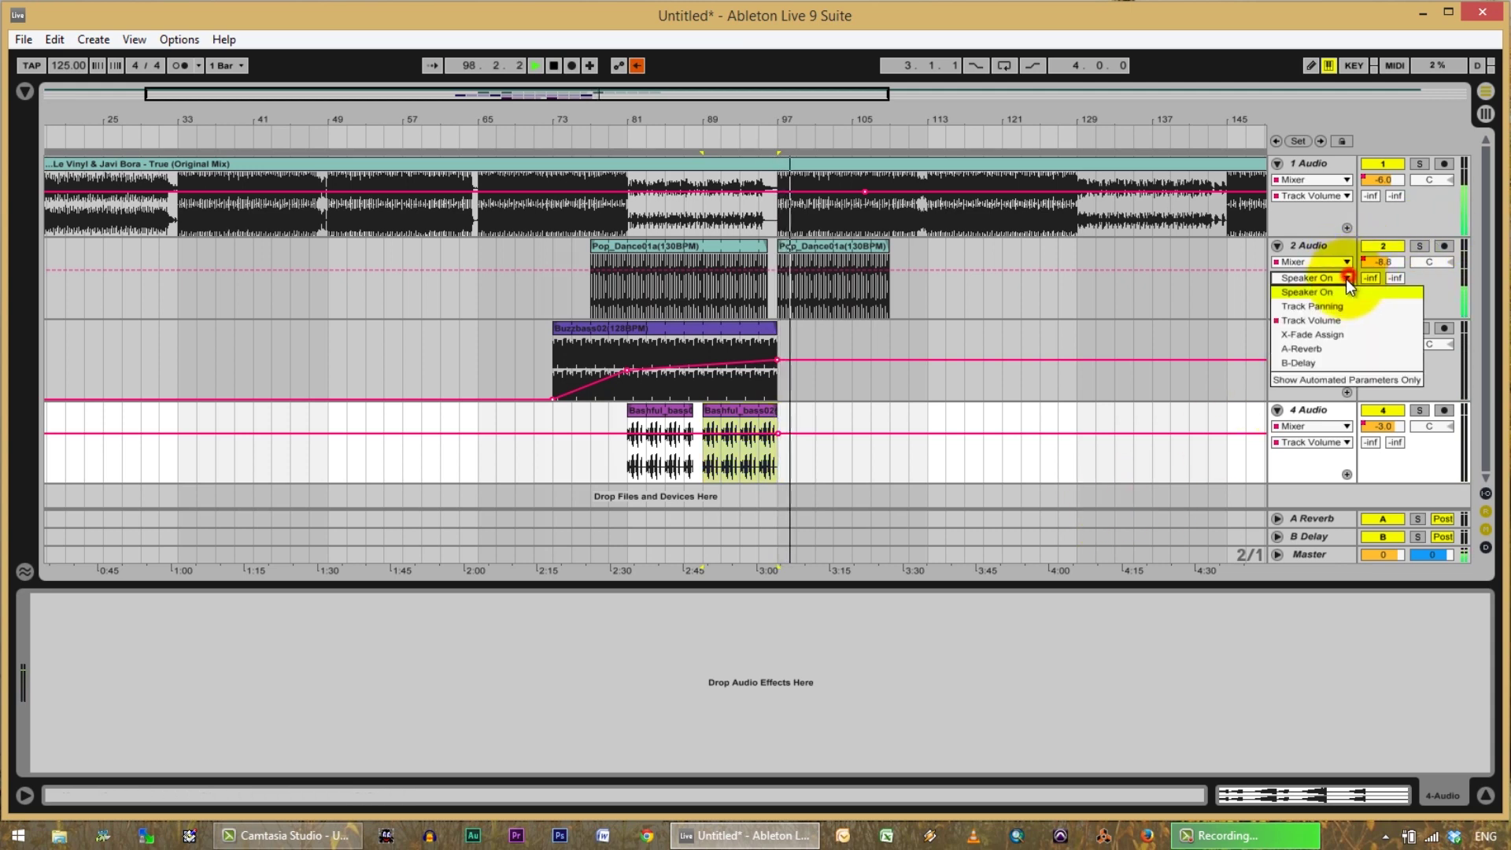
left_click(1299, 320)
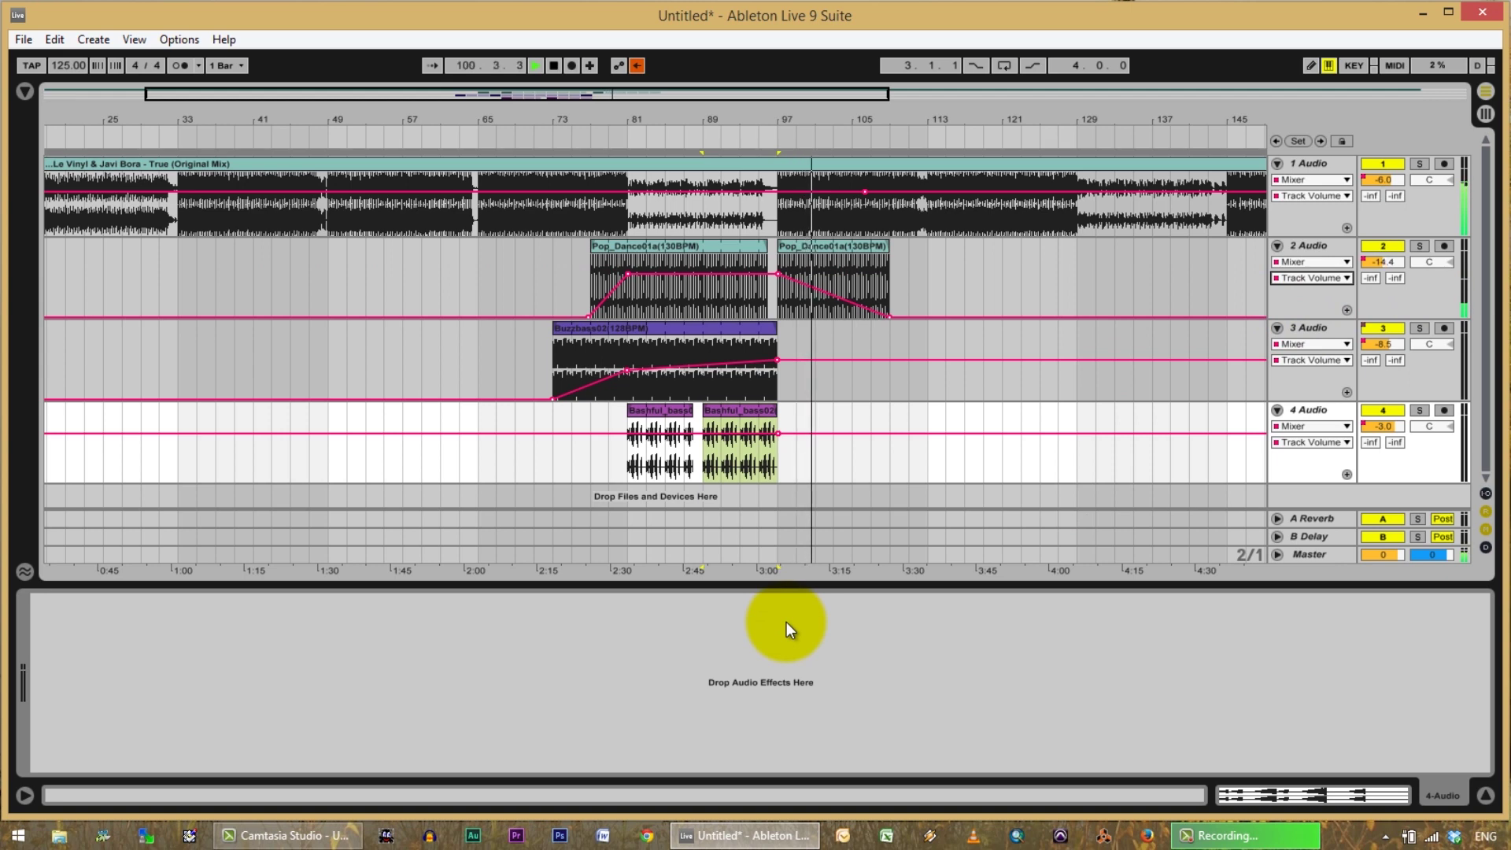
key("space")
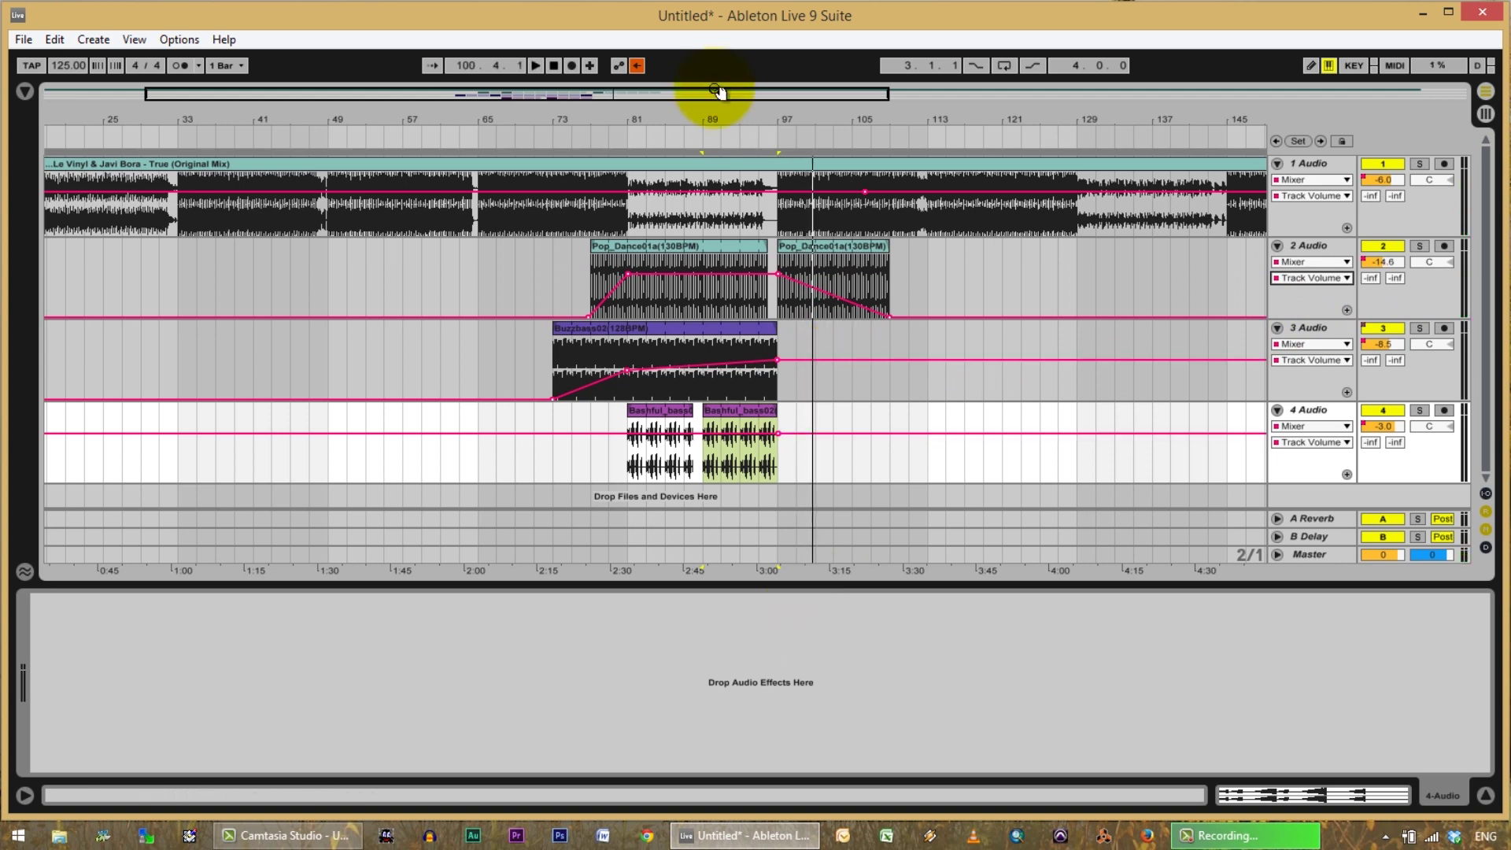
left_click_drag(625, 94, 948, 95)
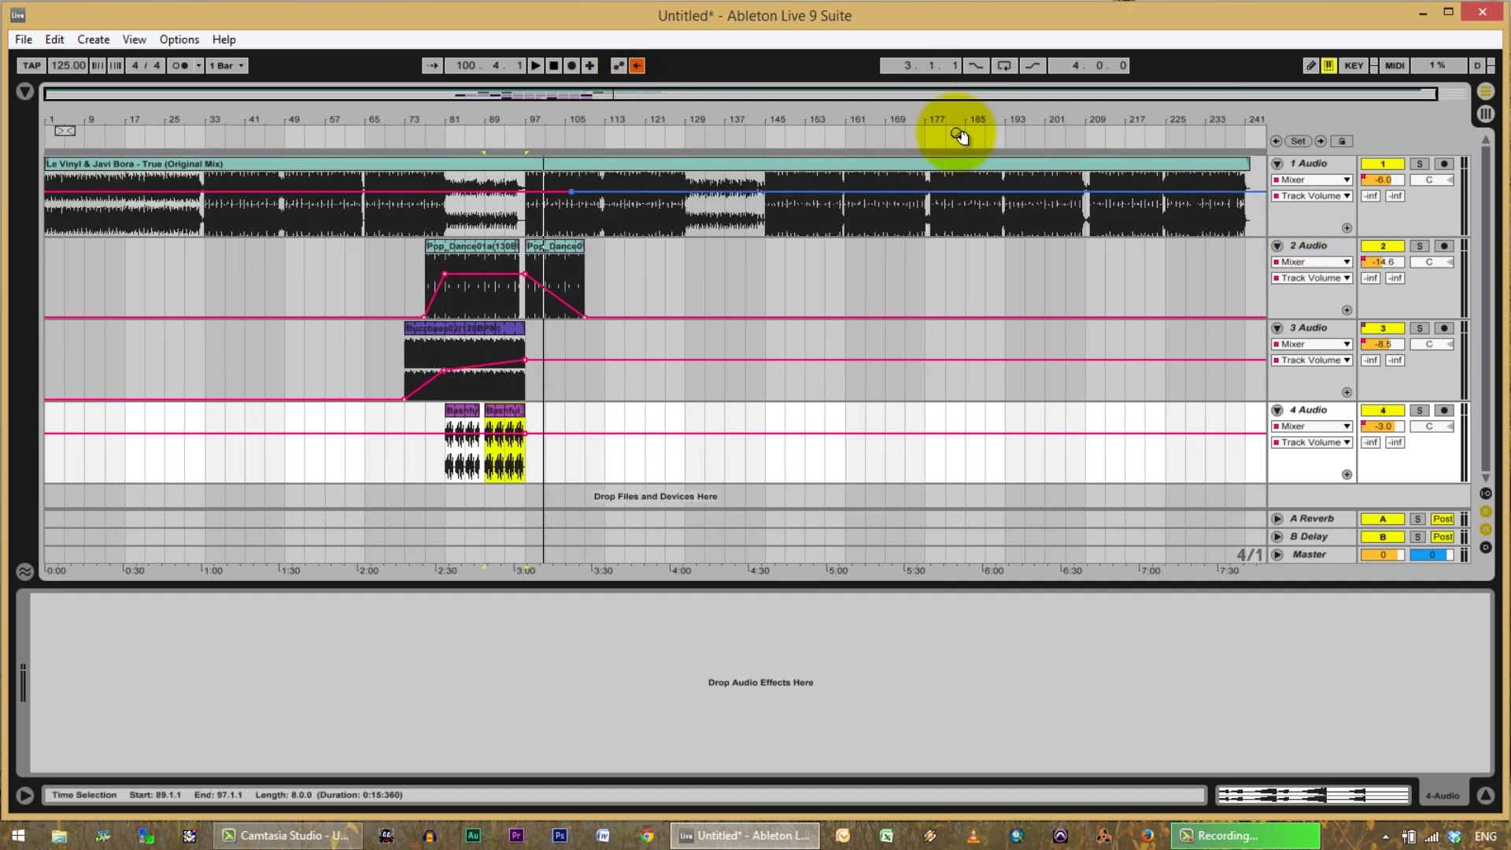
Select the whole arrangement and start exporting the Master as a 16-bit, 44100 Hz WAV file.
left_click(366, 193)
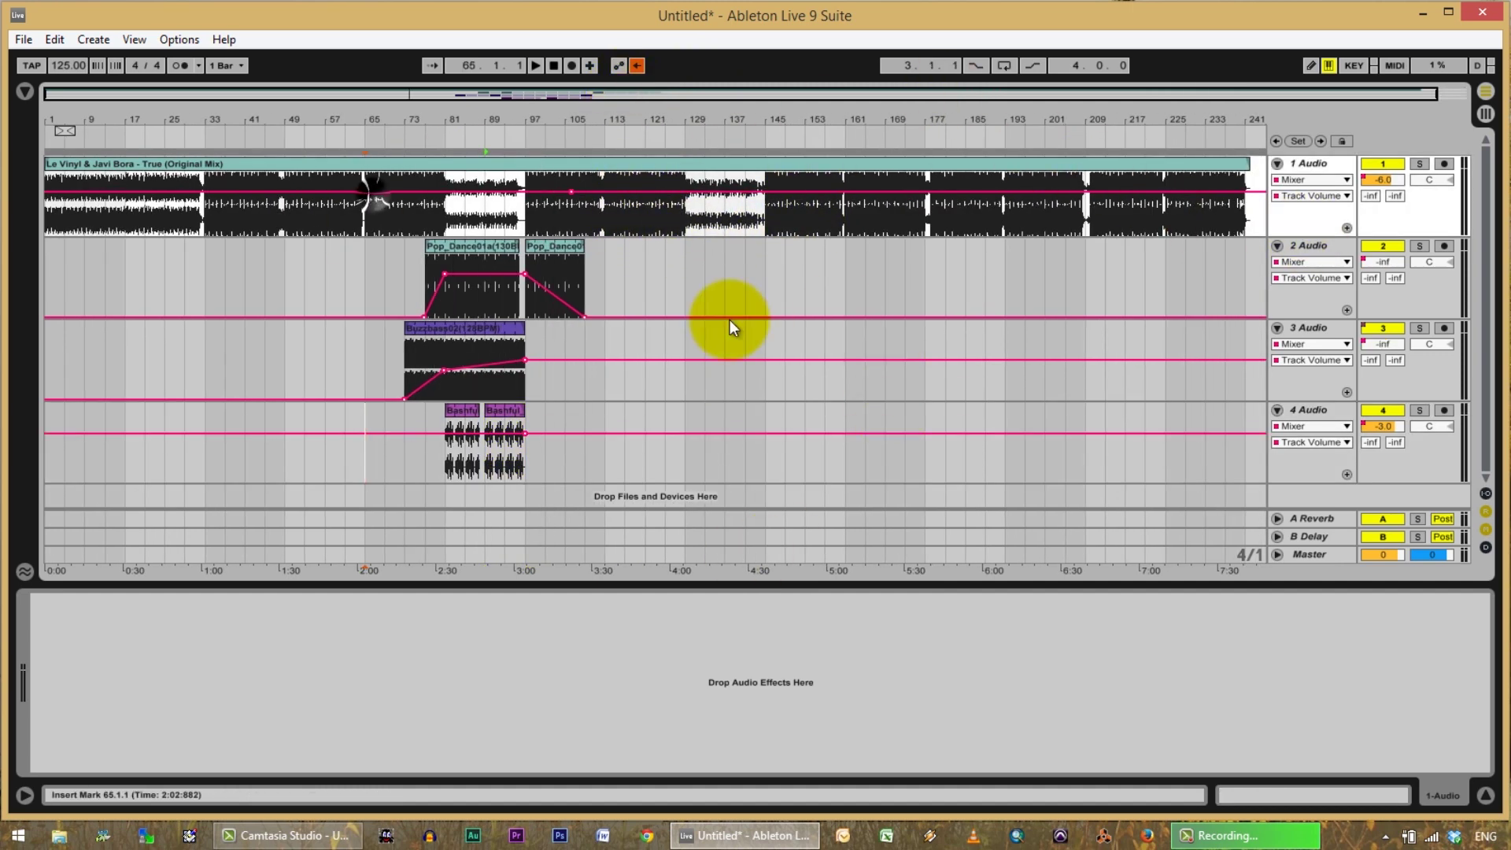
left_click(733, 276)
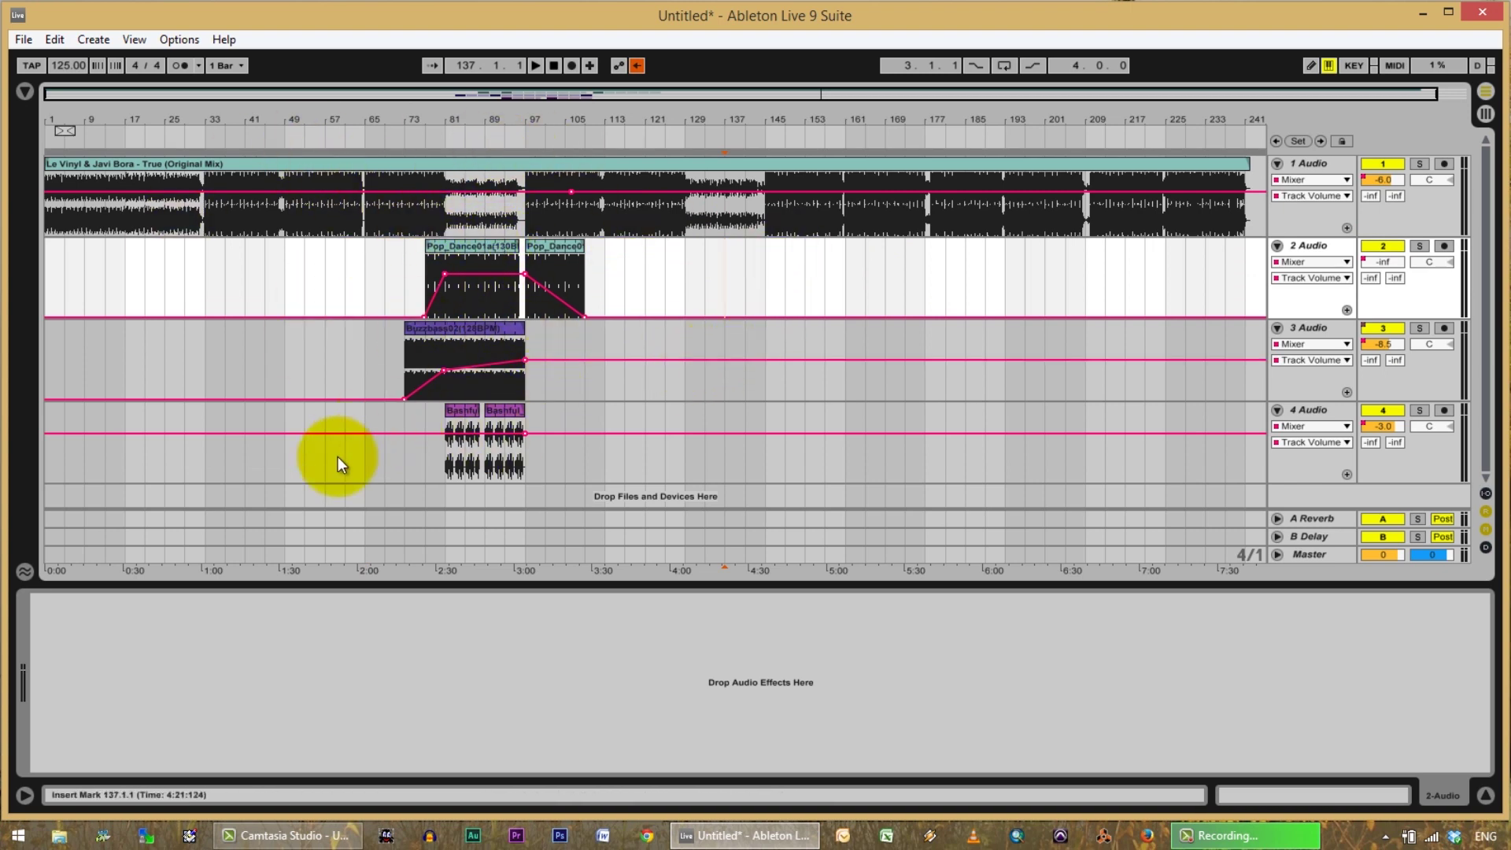
key("ctrl+a")
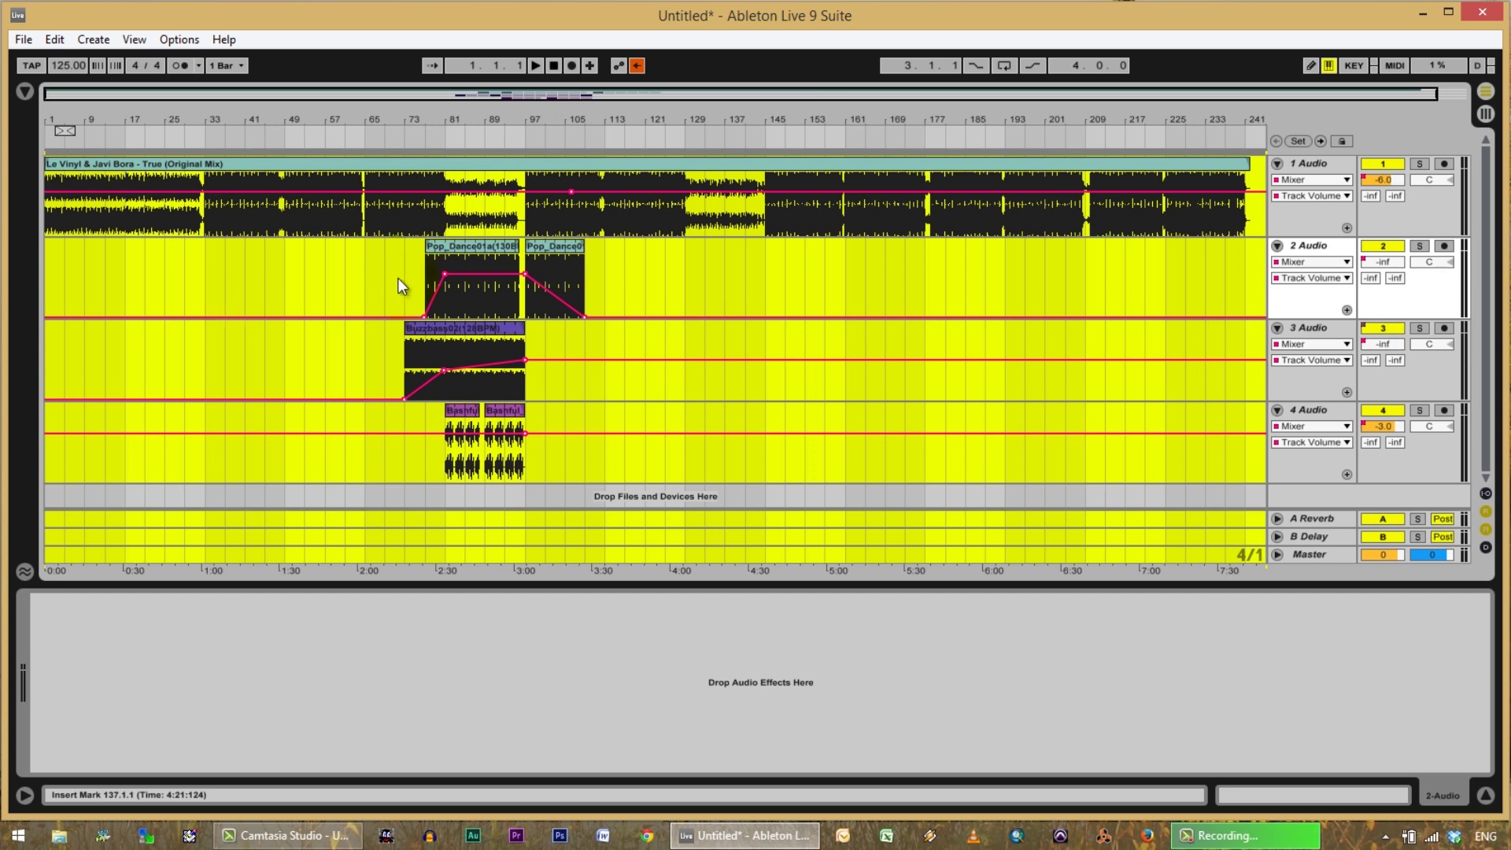
left_click(23, 40)
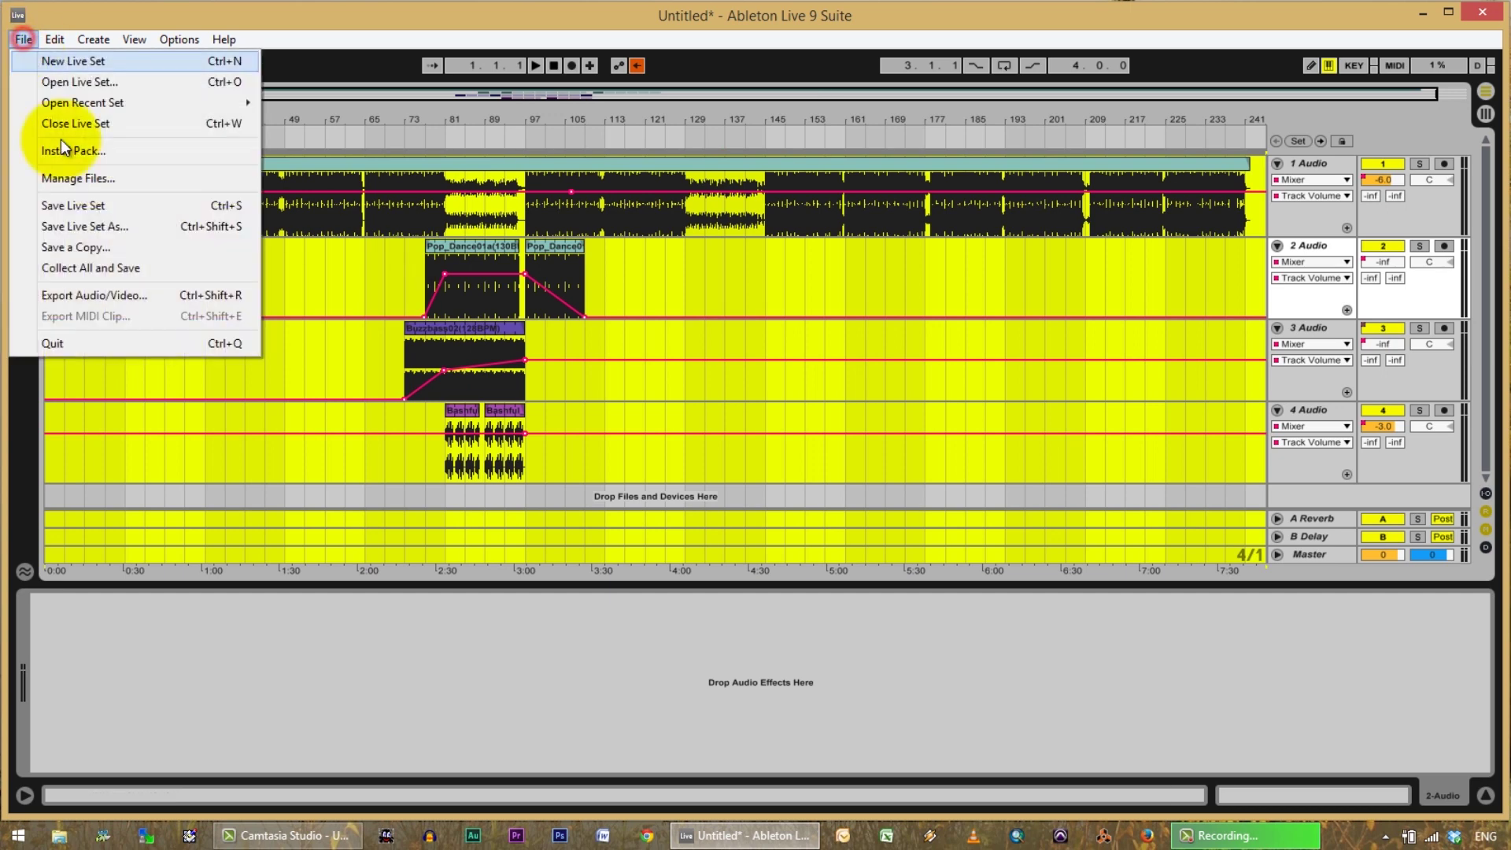
left_click(79, 296)
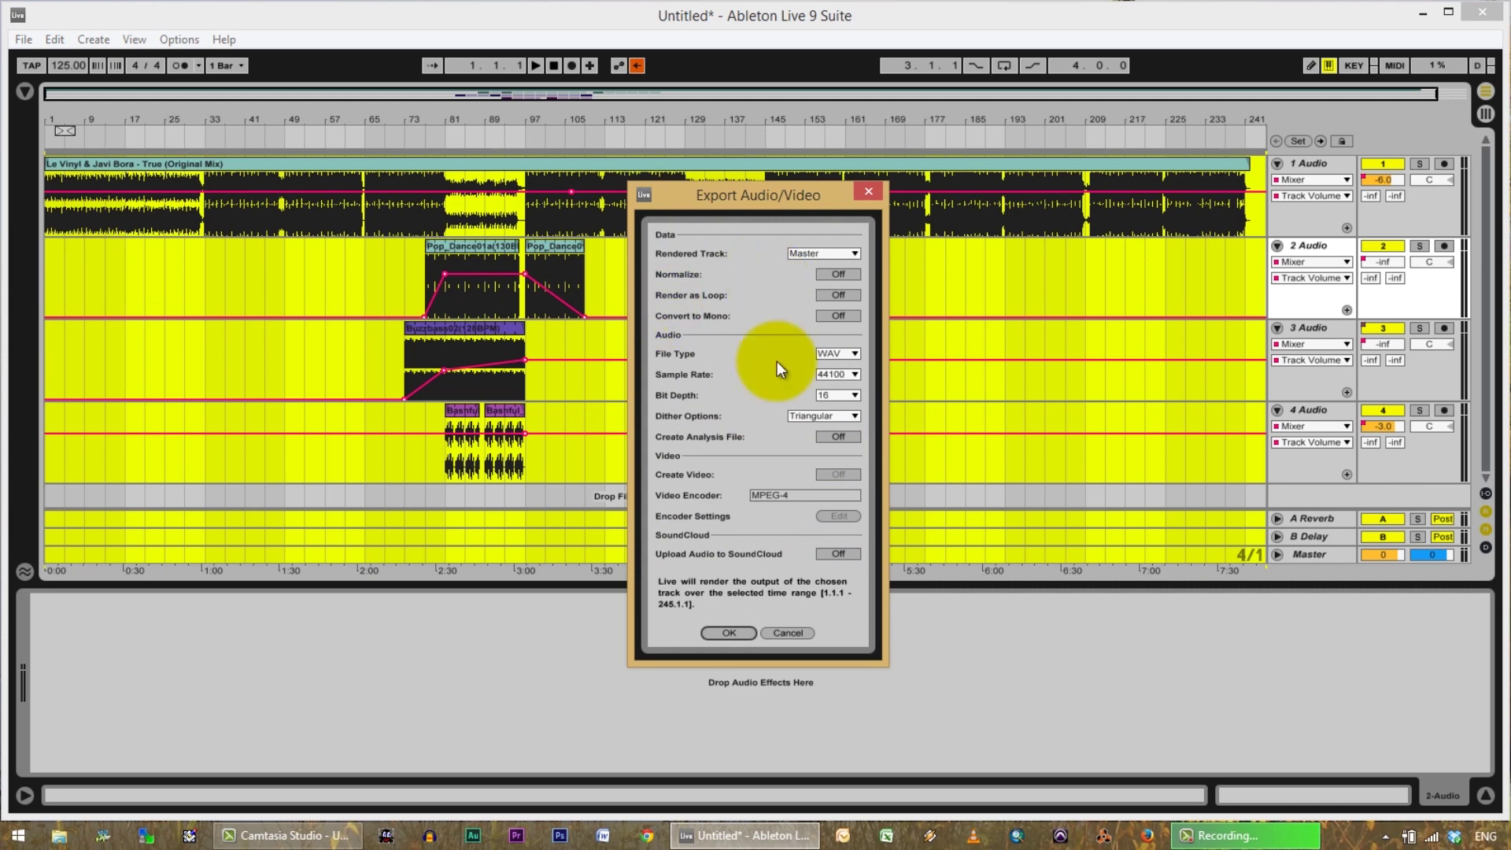
left_click(730, 633)
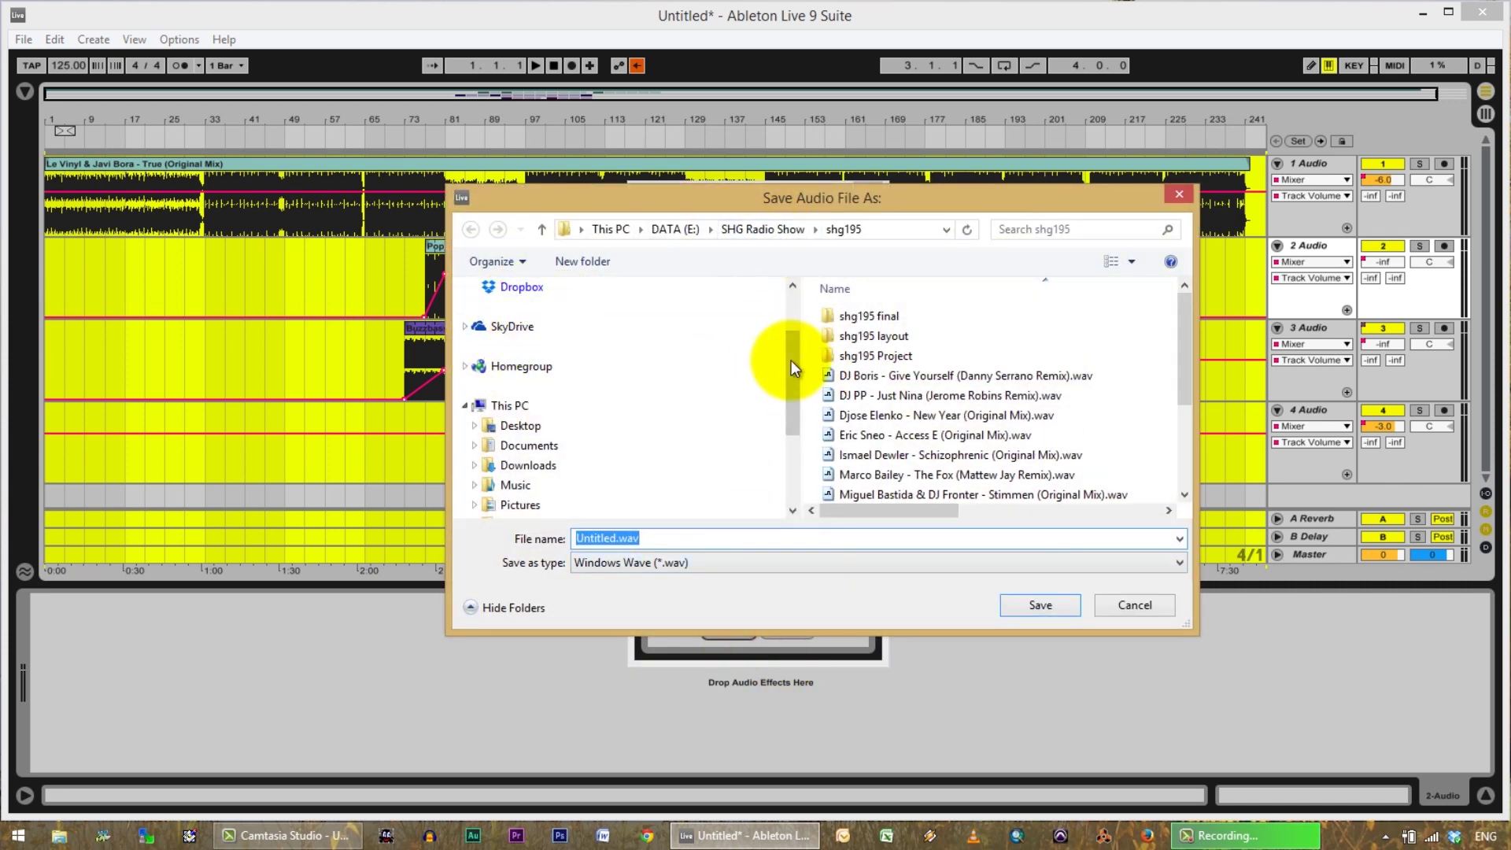
Save the exported audio as Final Version.wav in the Enhancing Breakdowns folder on the Desktop.
left_click_drag(792, 365, 786, 294)
left_click(510, 336)
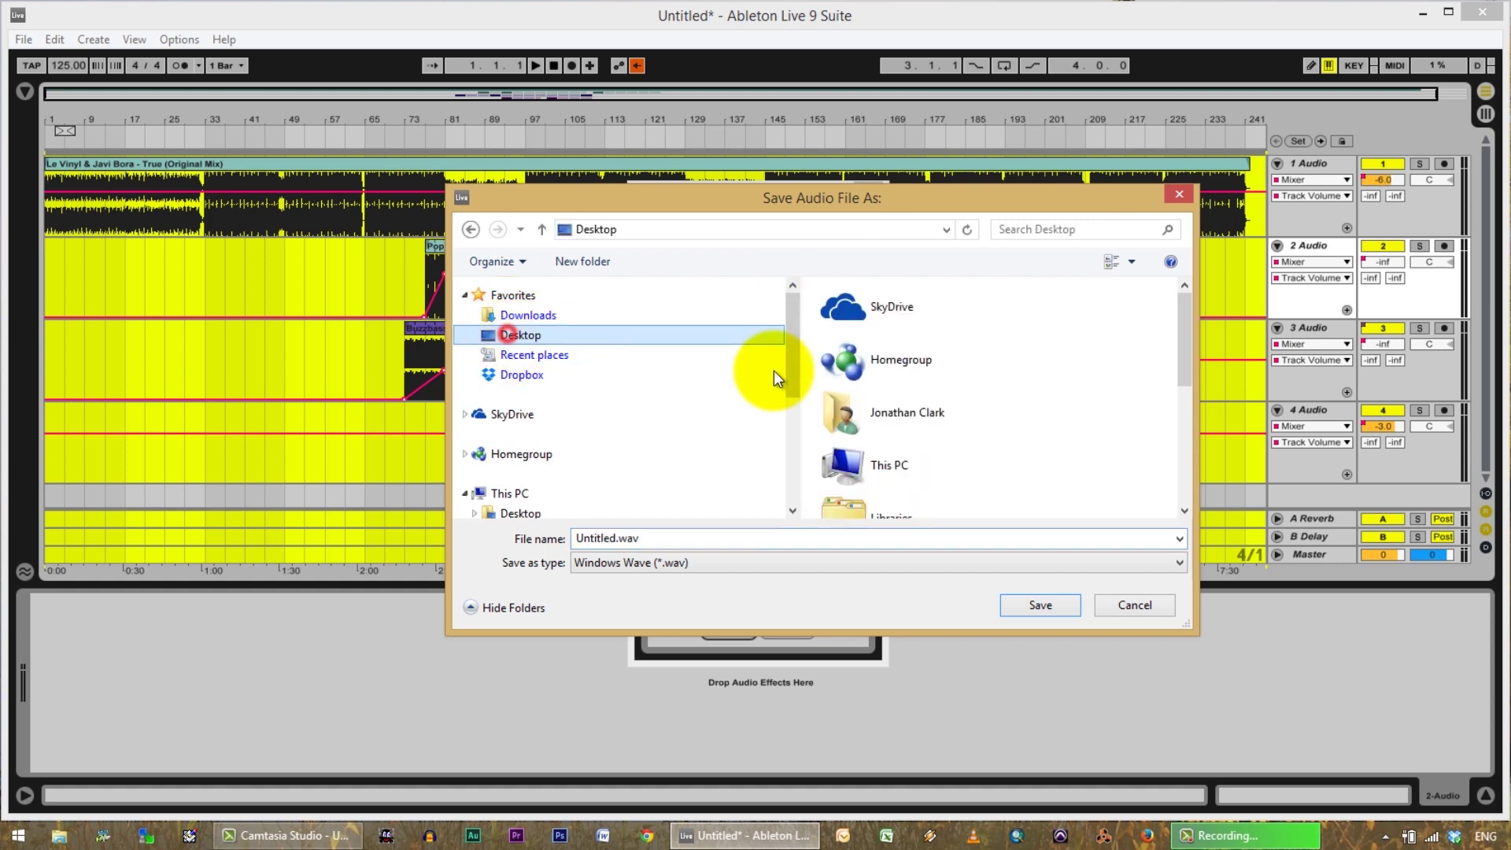
left_click(861, 446)
scroll(877, 439, "down", 3)
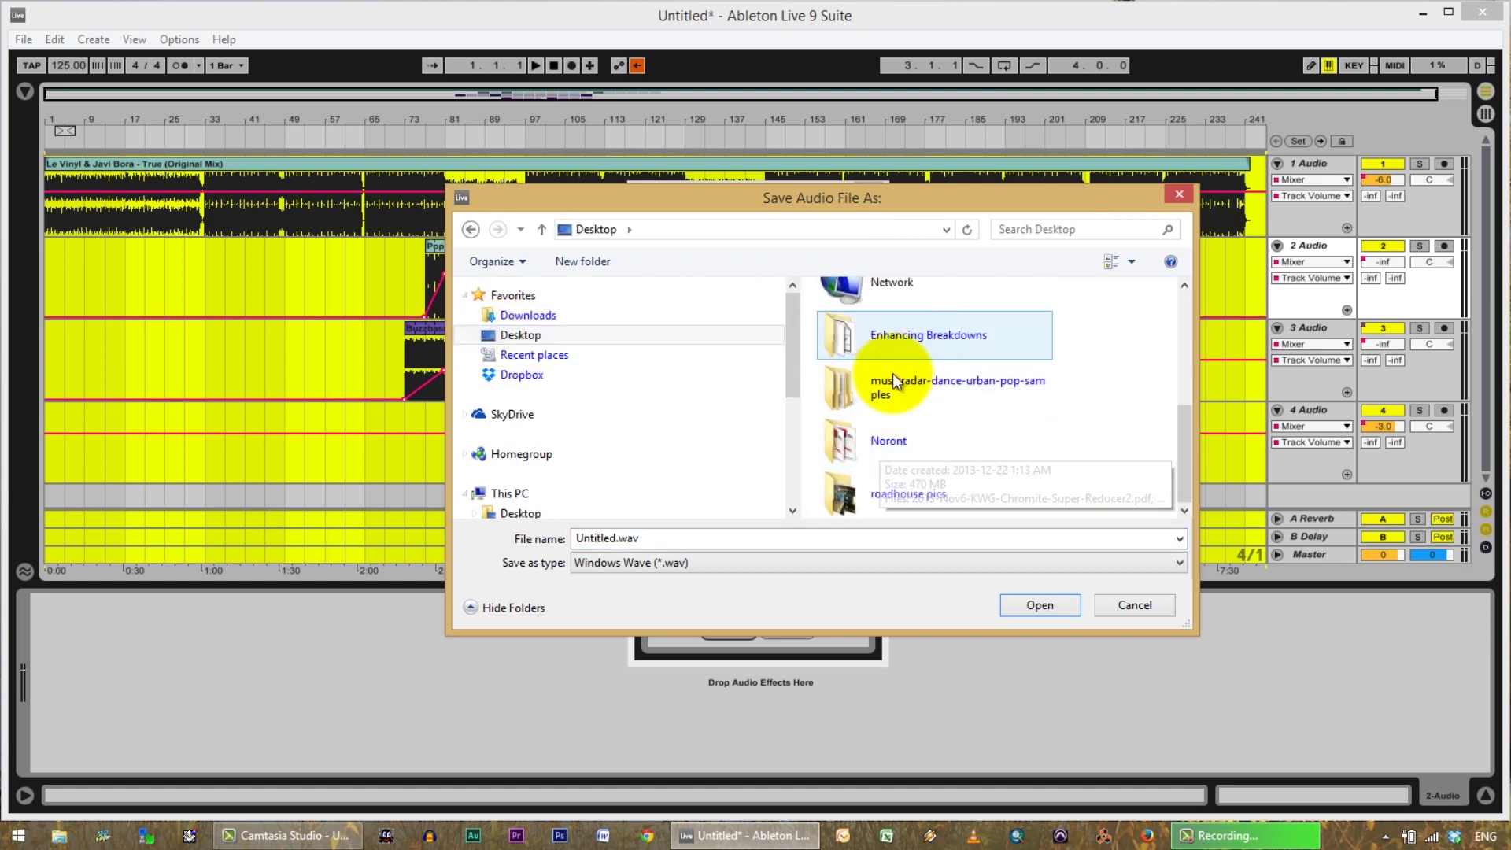
double_click(867, 340)
double_click(610, 538)
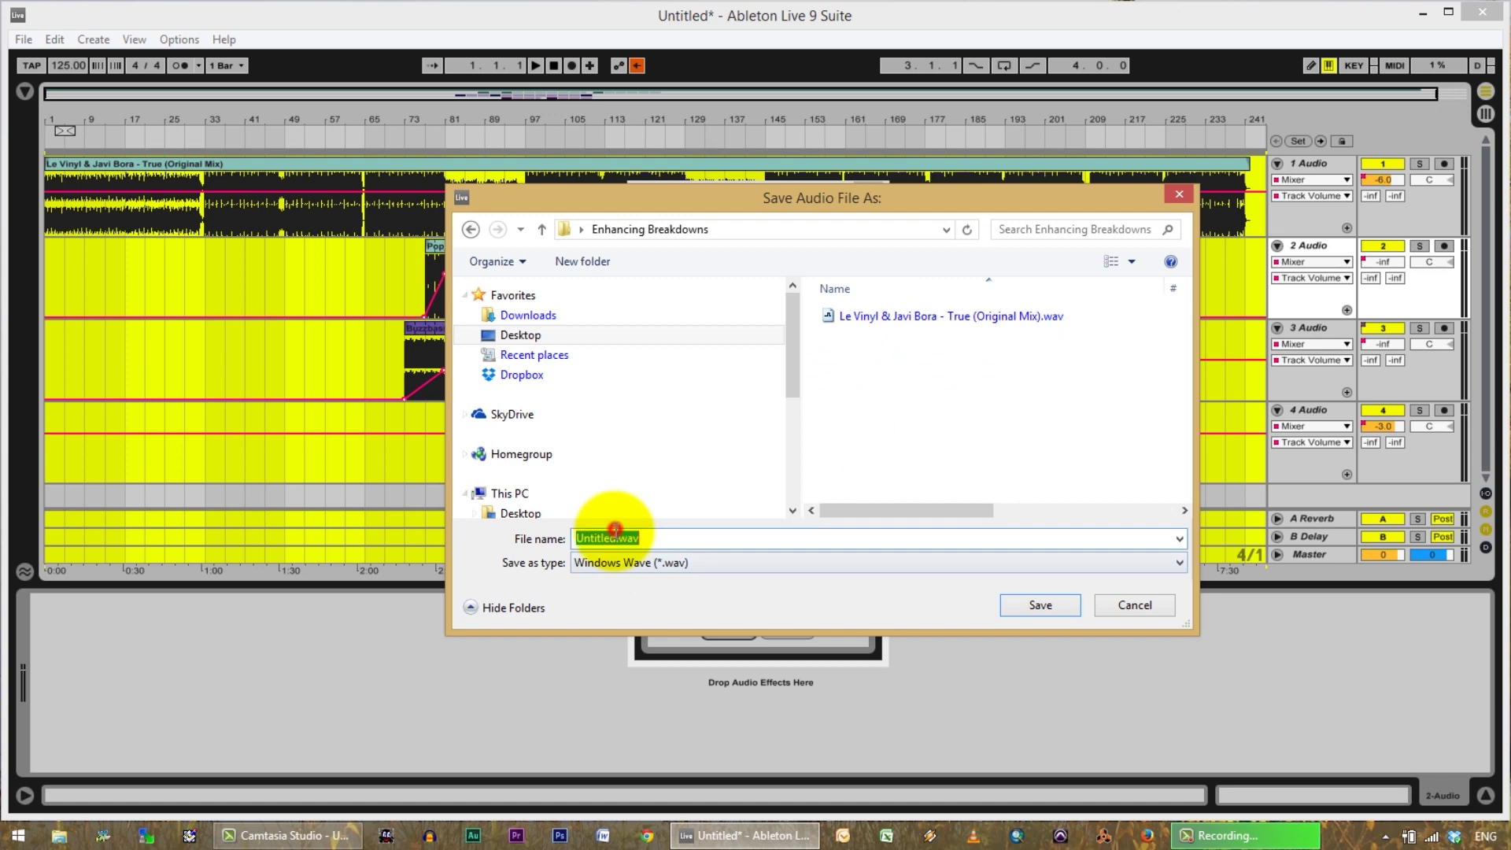
type("Final Version")
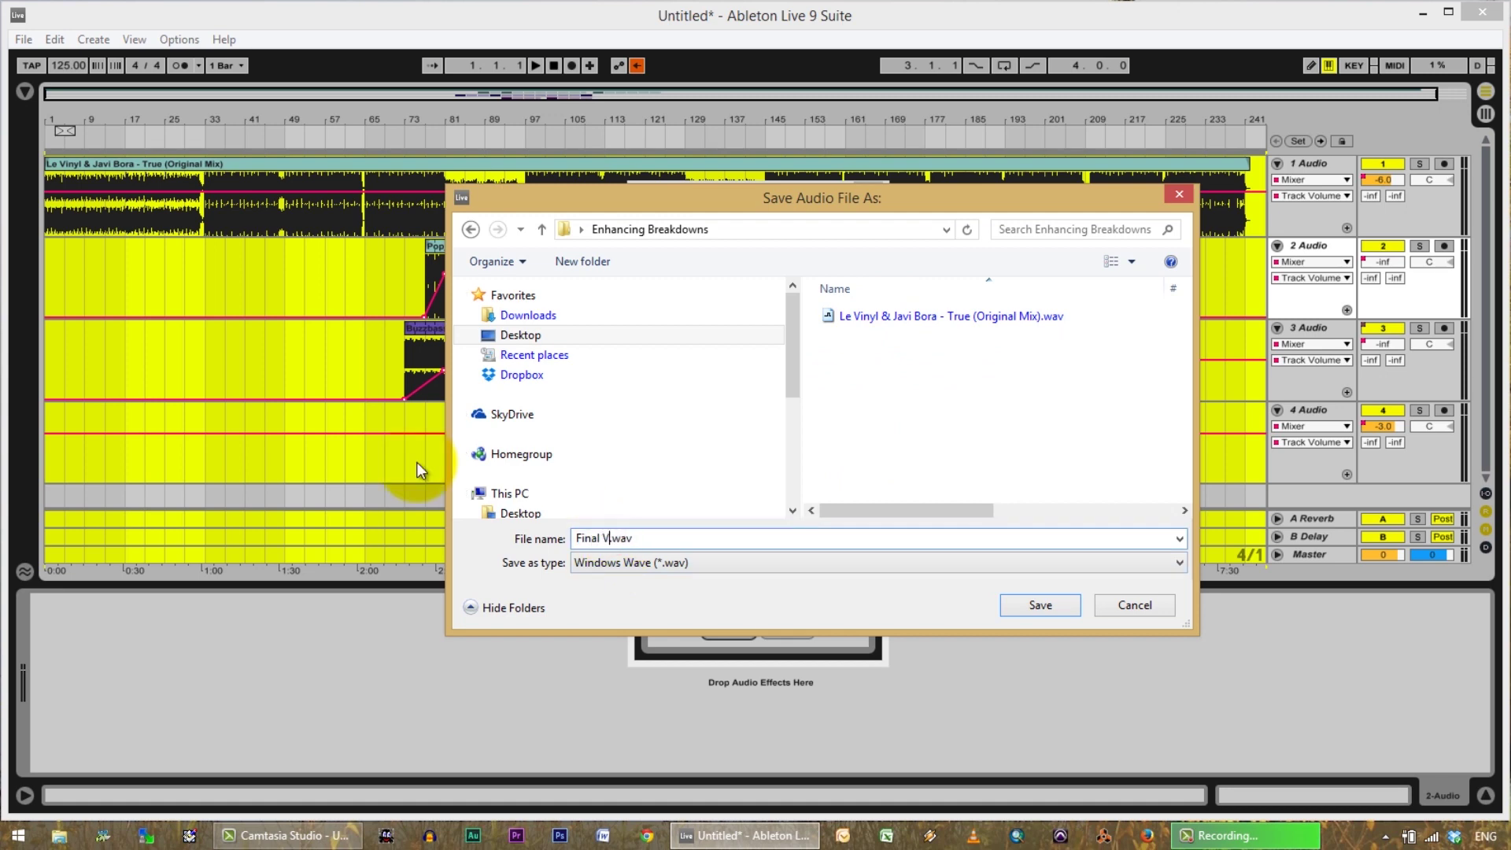
key("Return")
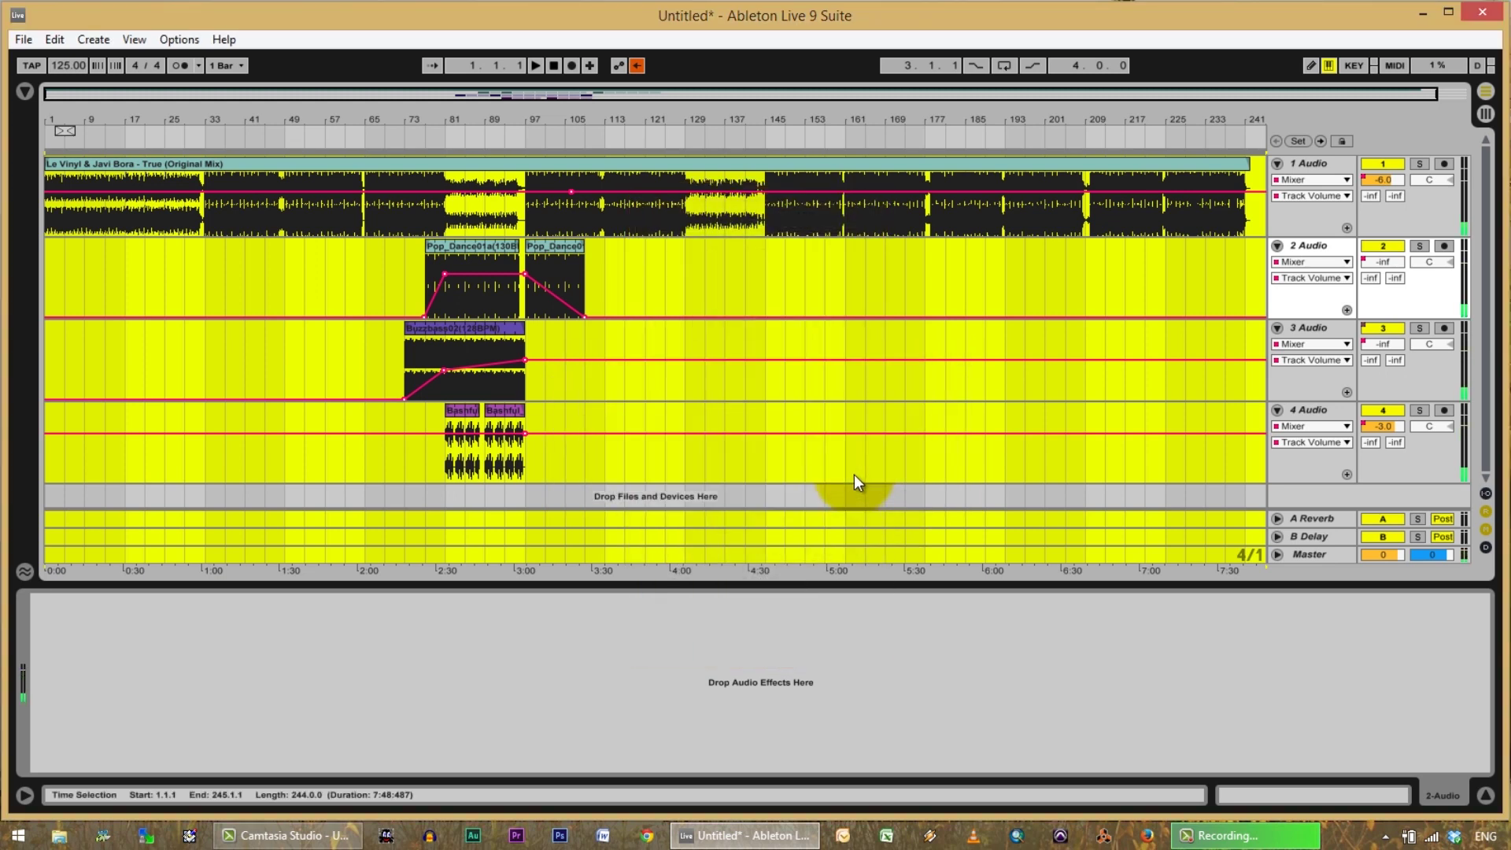
Examine the layered clips and their volume automation across the first breakdown, from about bar 73 to bar 109.
left_click_drag(522, 115, 529, 96)
left_click(211, 578)
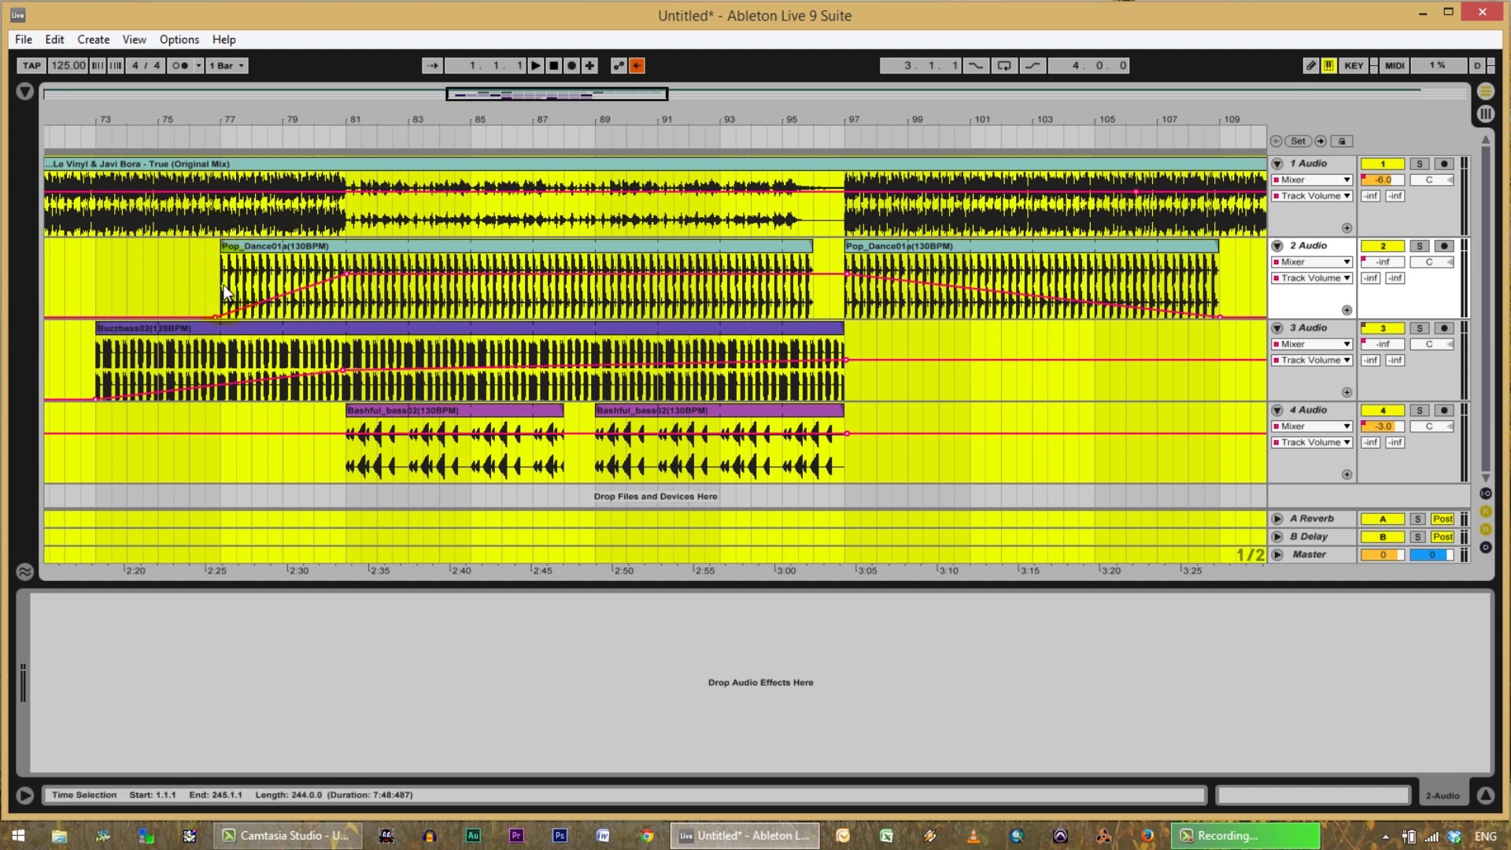
left_click(116, 402)
left_click(94, 570)
left_click(91, 400)
left_click_drag(631, 91, 624, 84)
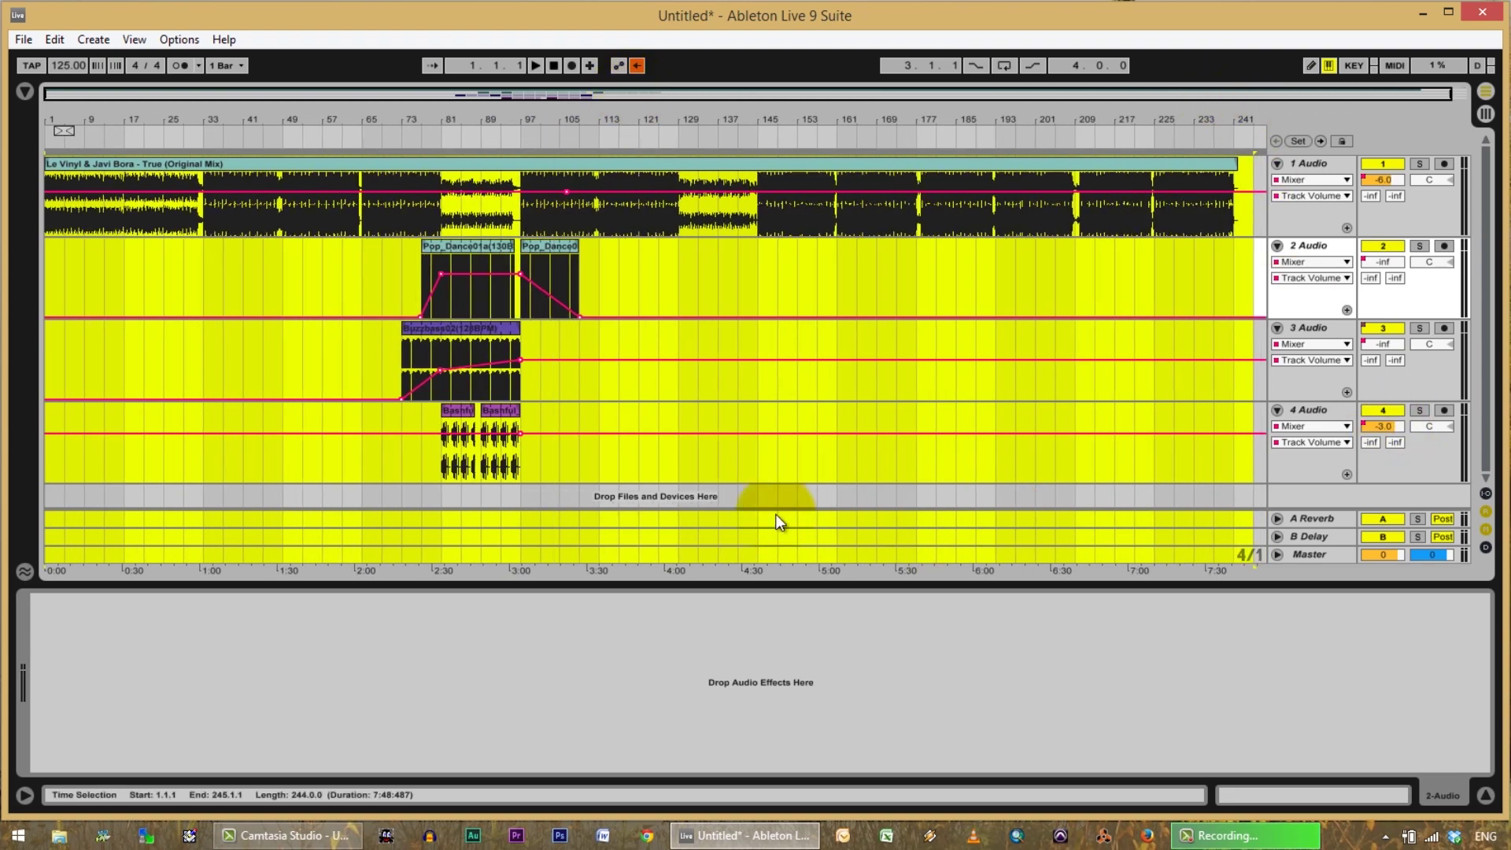
Fold the 2 Audio, 3 Audio and 4 Audio tracks and select the True (Original Mix) clip.
left_click(1277, 246)
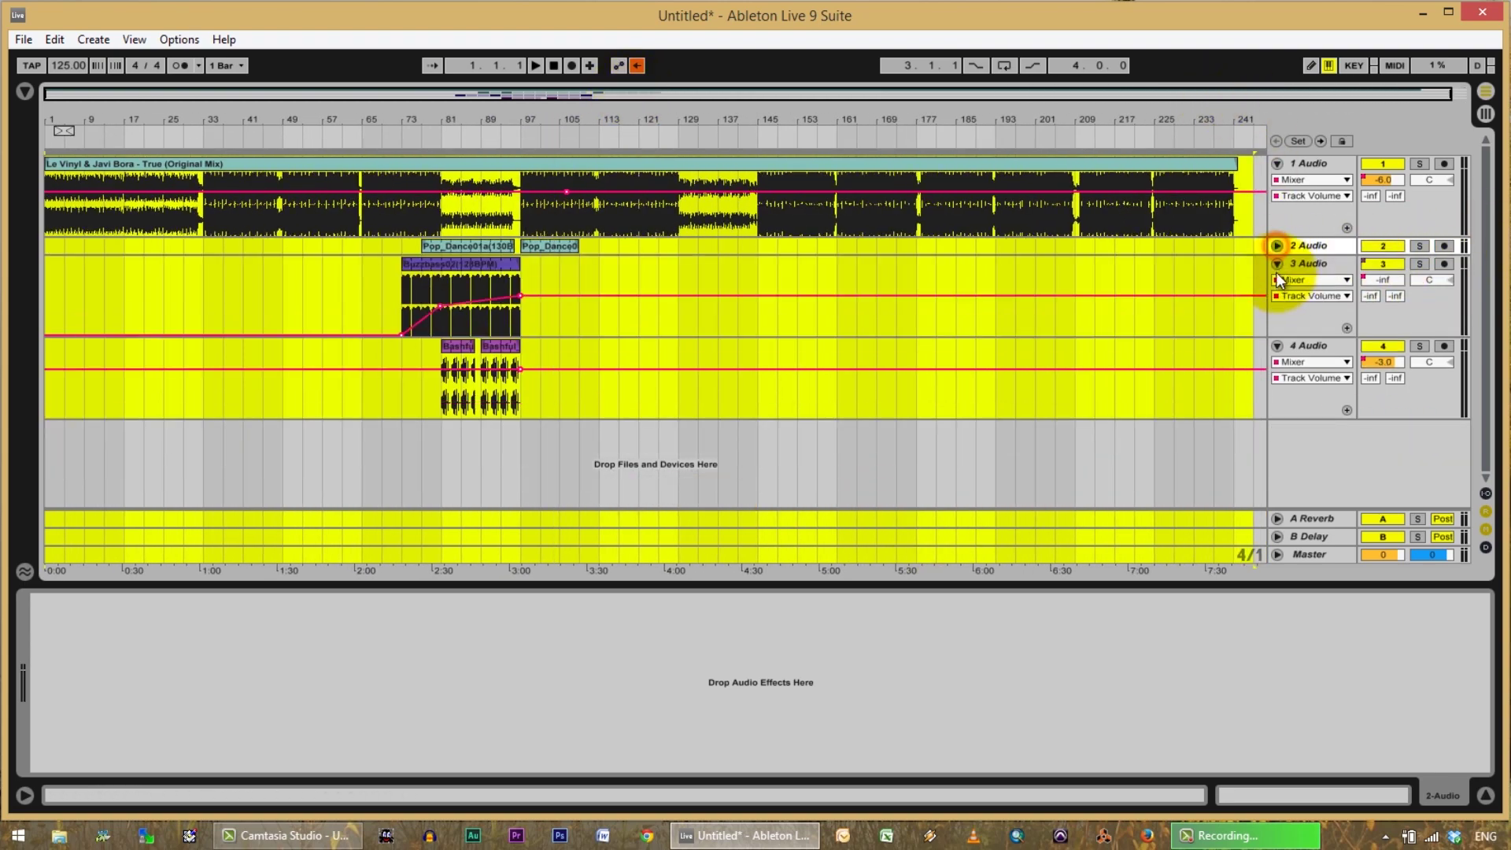
left_click(1277, 263)
left_click(1277, 281)
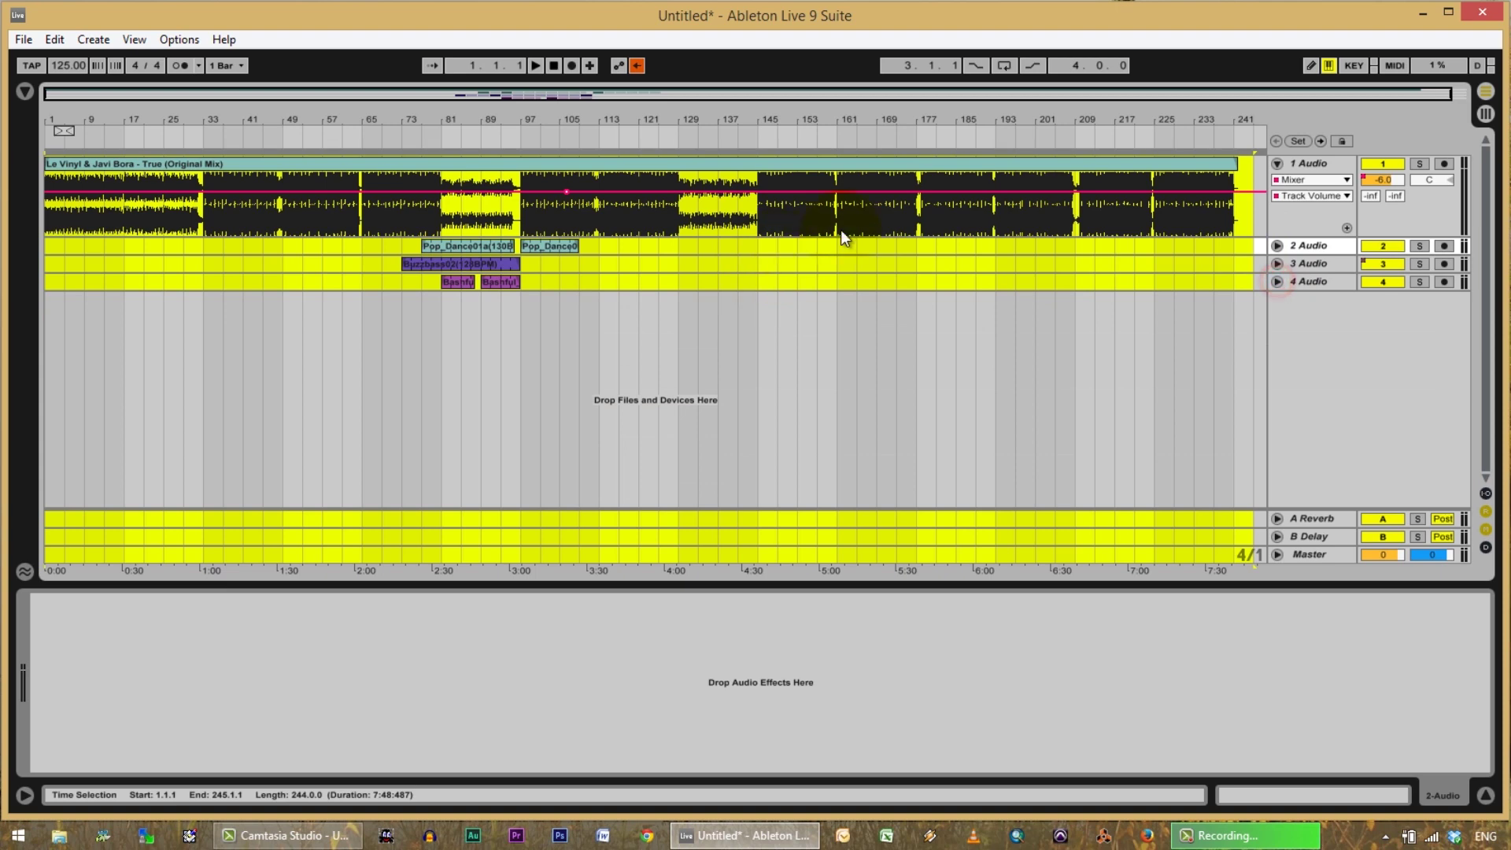
left_click(1325, 233)
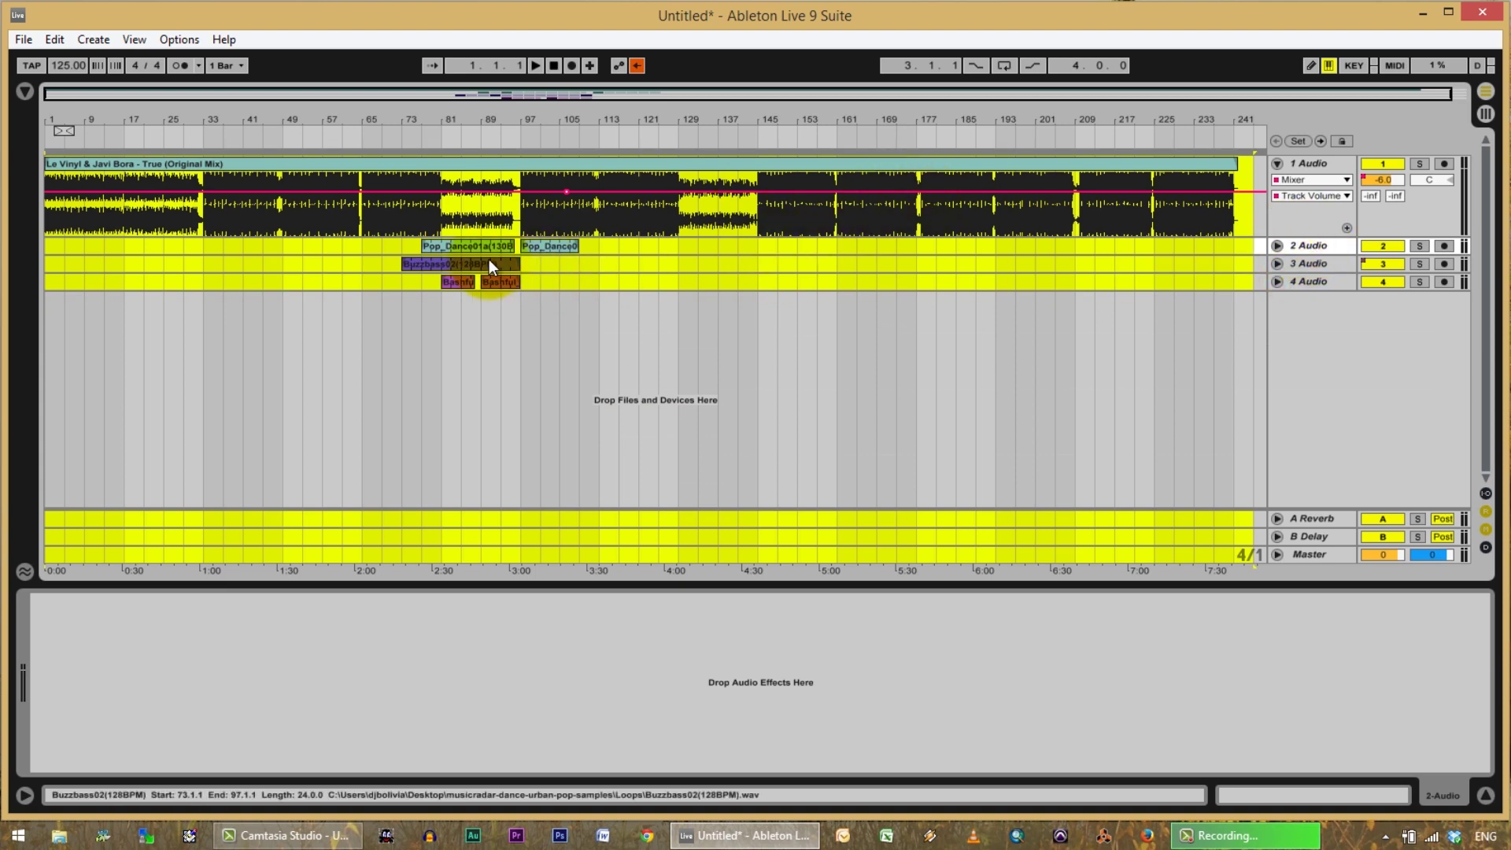
left_click(334, 201)
left_click(264, 164)
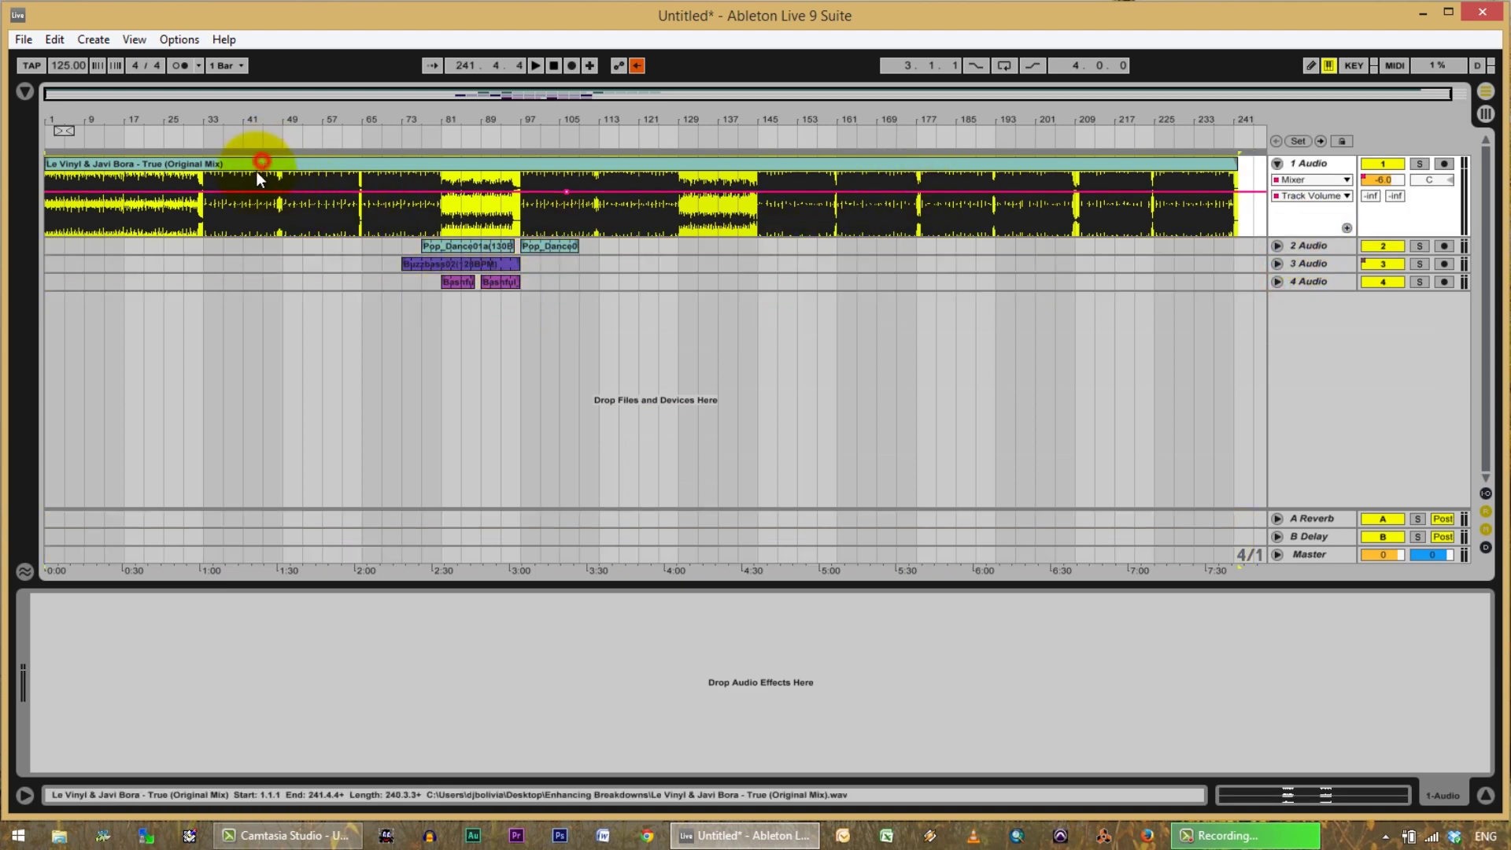
left_click(803, 275)
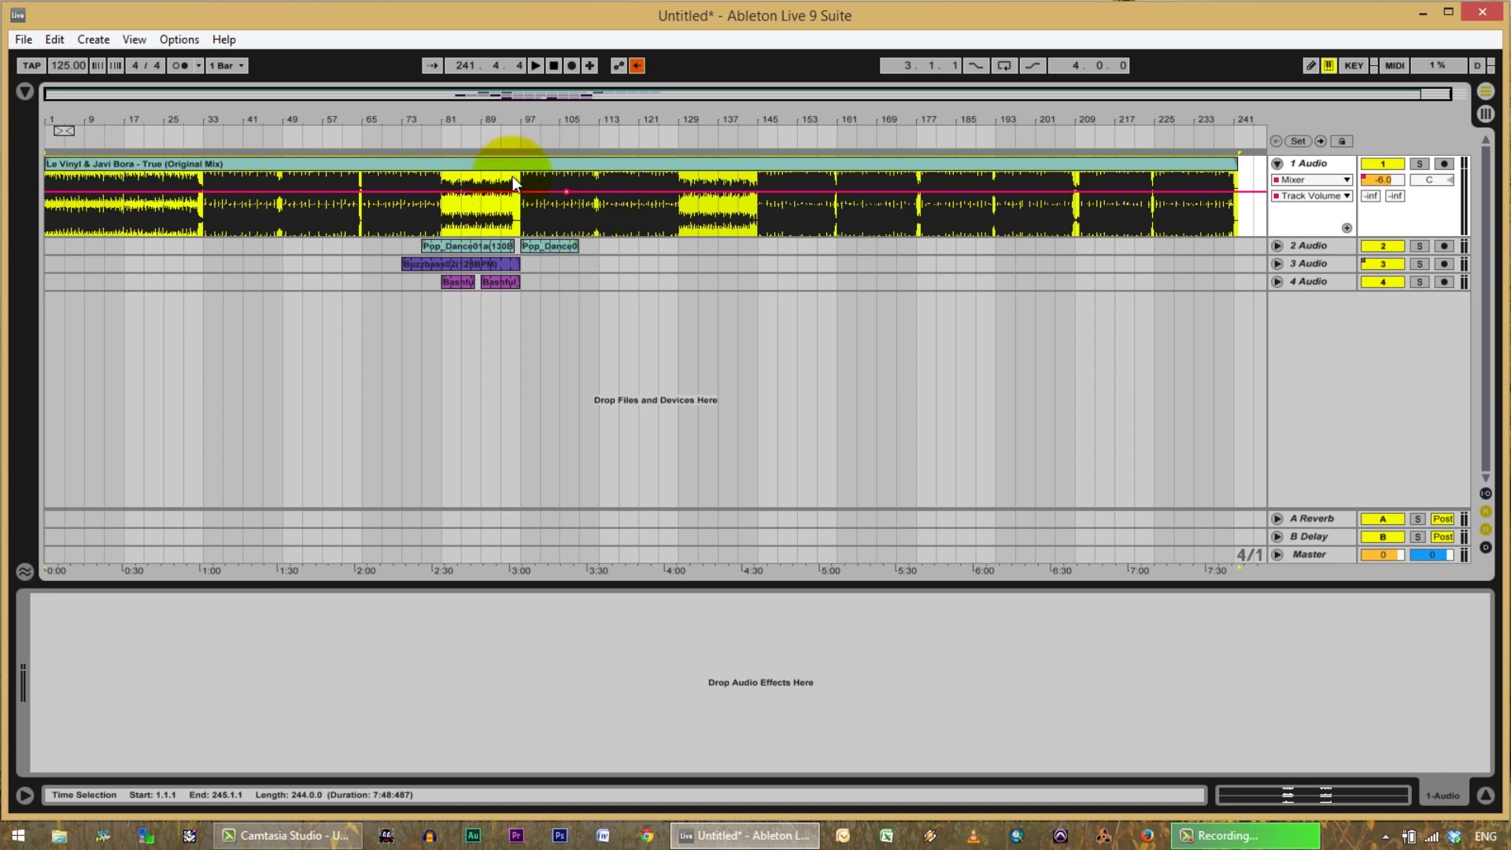
left_click(457, 409)
left_click(500, 263)
key("ctrl+a")
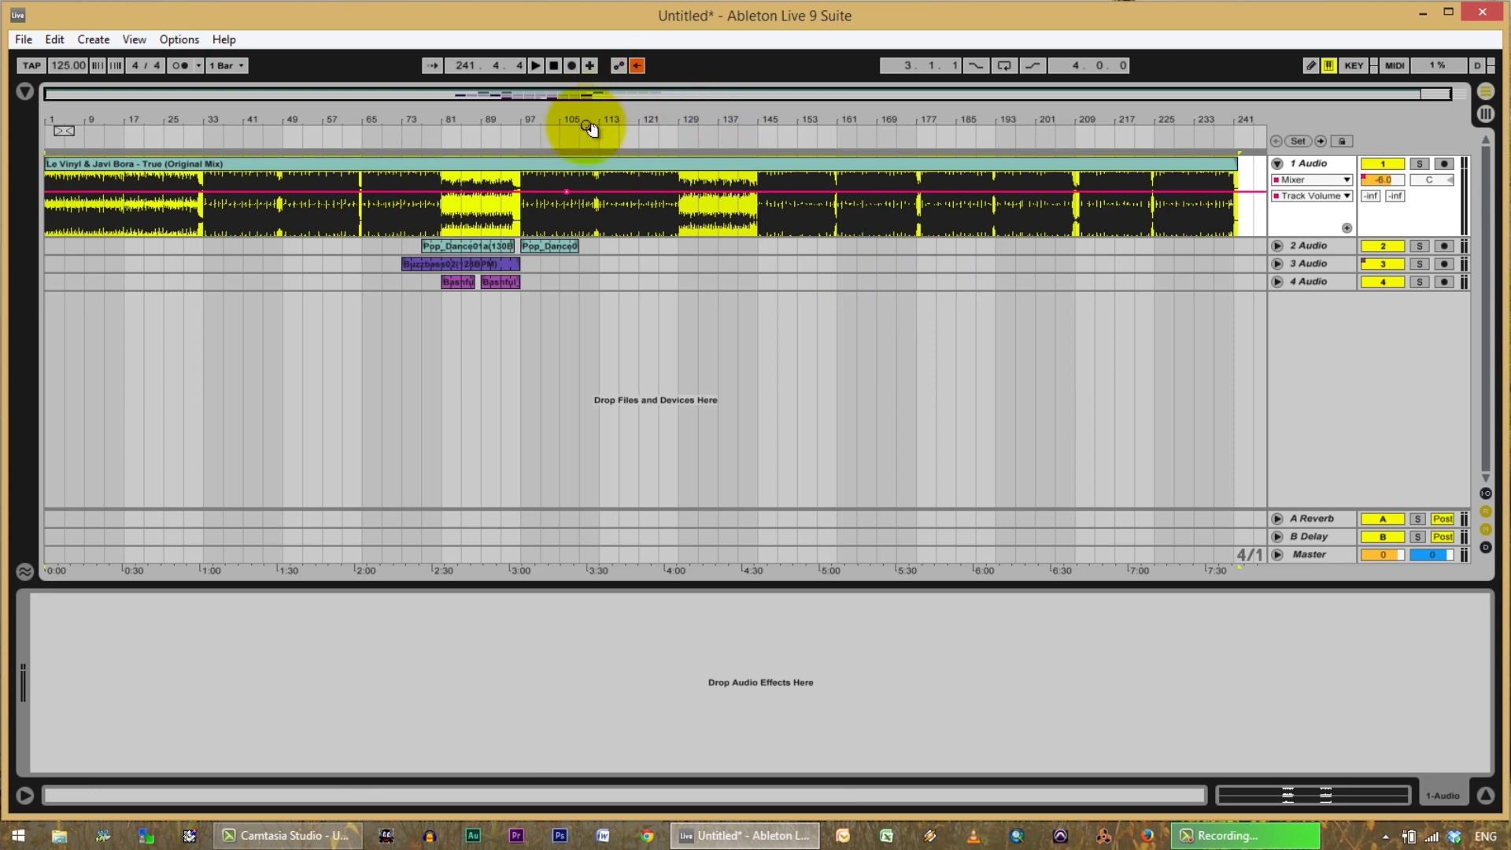
Quit Ableton Live and return to the desktop.
left_click(1485, 19)
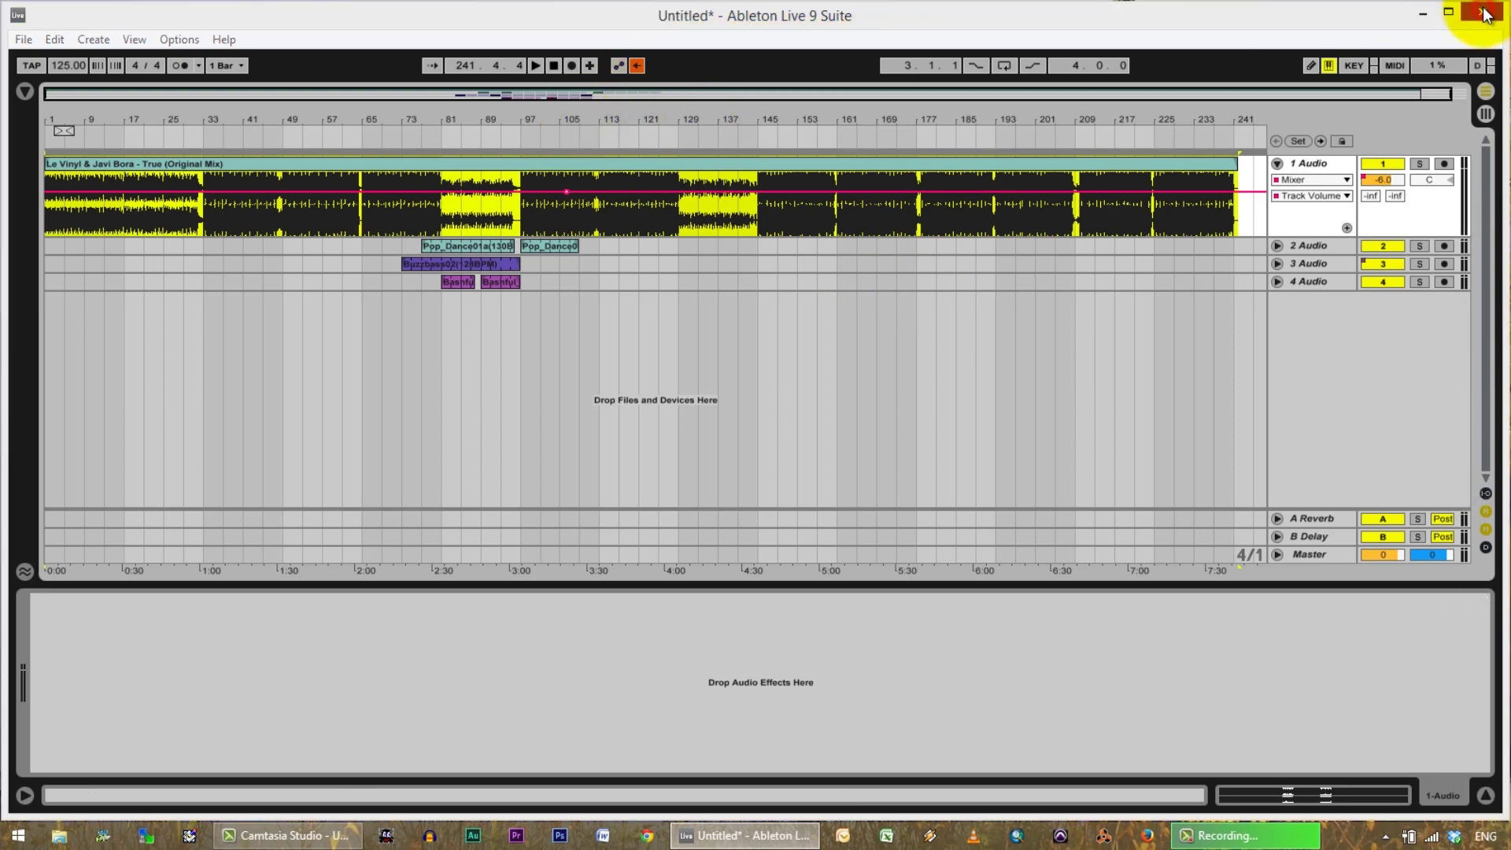
left_click(783, 466)
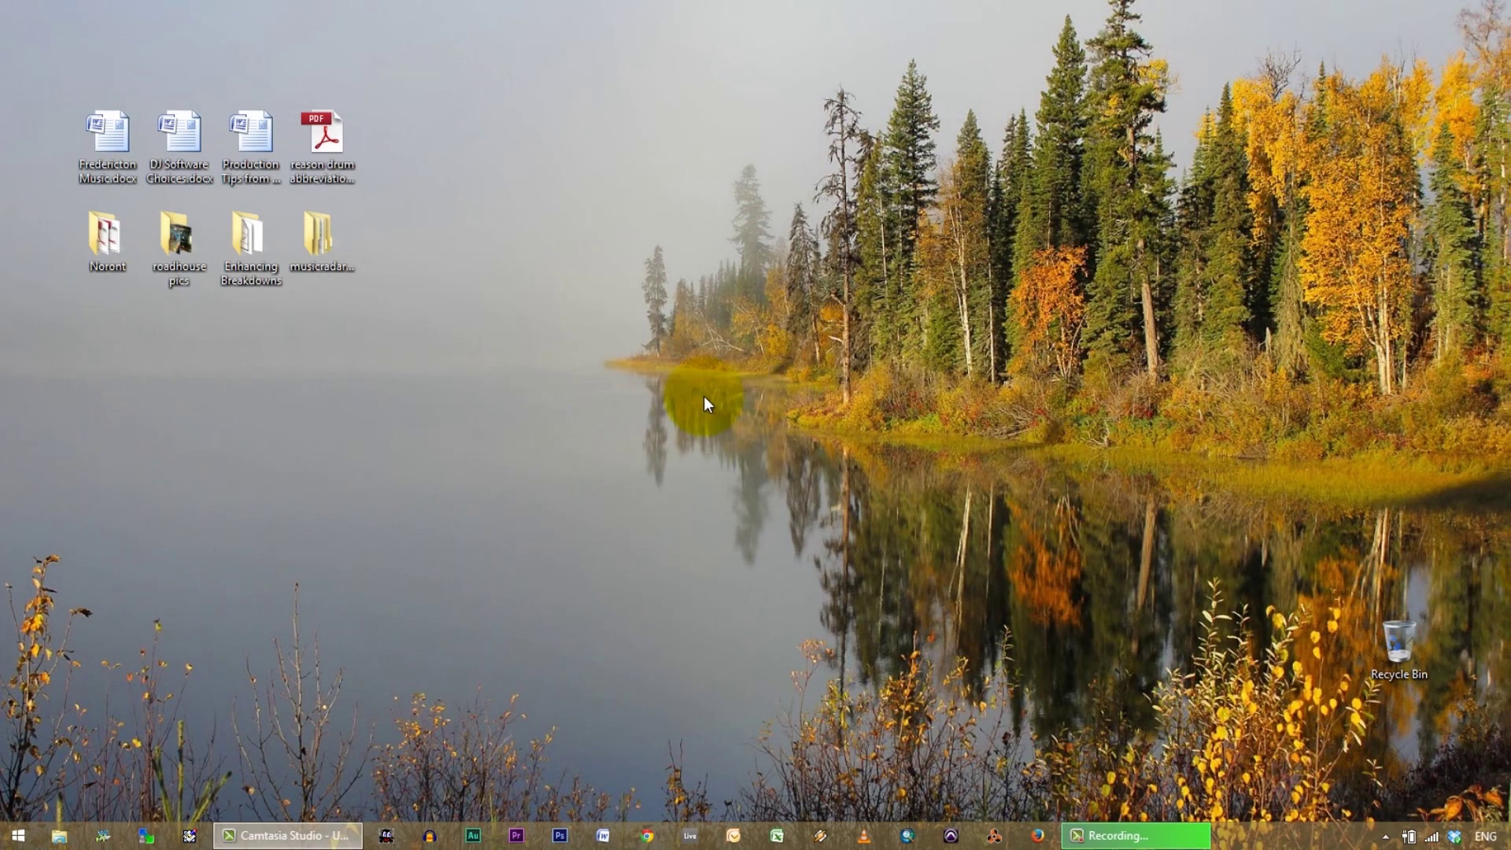
left_click(297, 508)
Launch Adobe Audition and open Final Version.wav from the Enhancing Breakdowns folder.
left_click(476, 839)
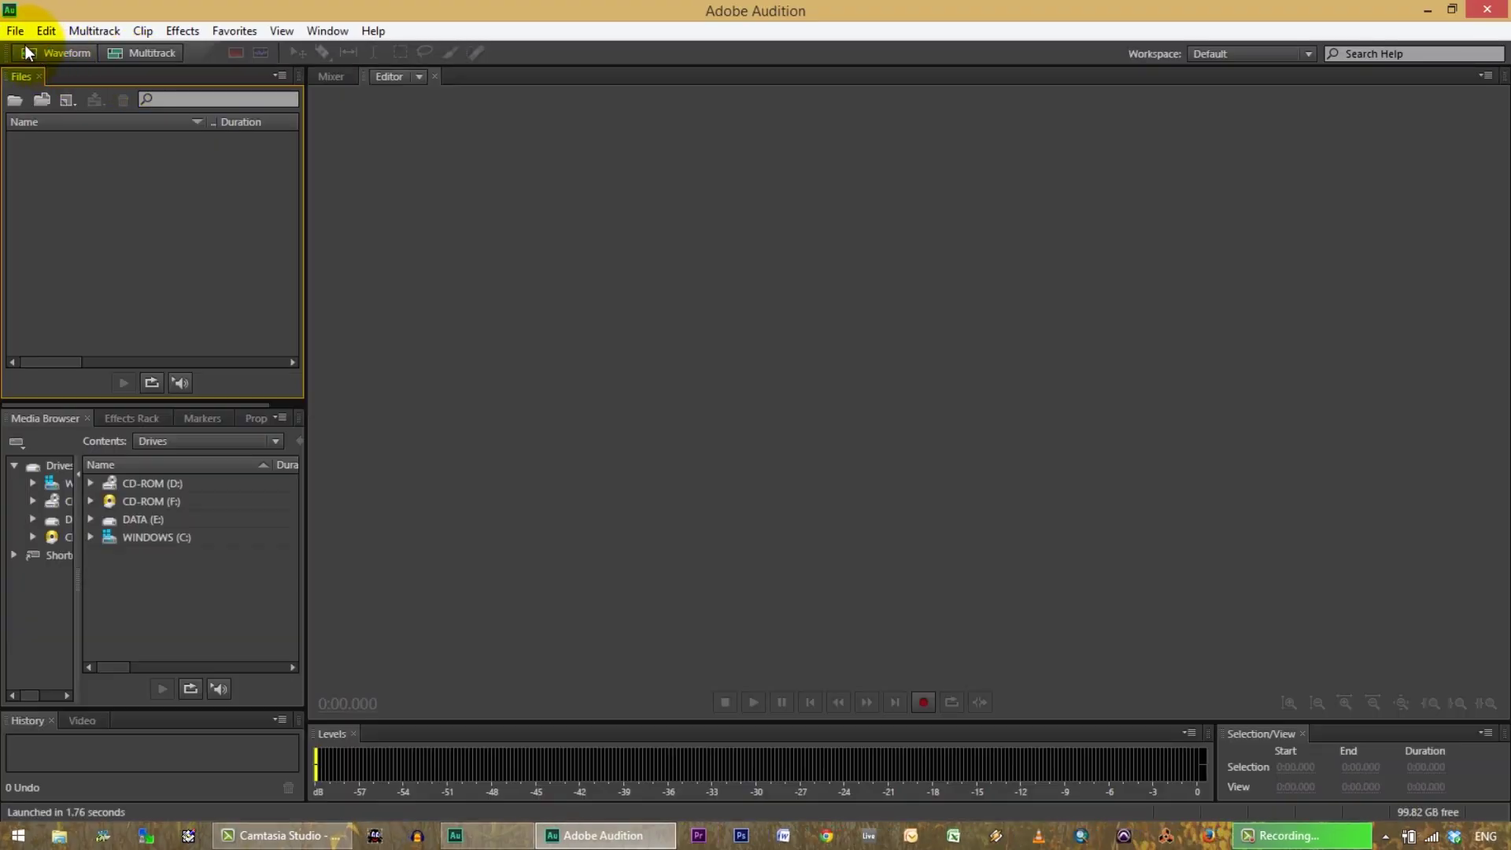
left_click(15, 32)
left_click(49, 73)
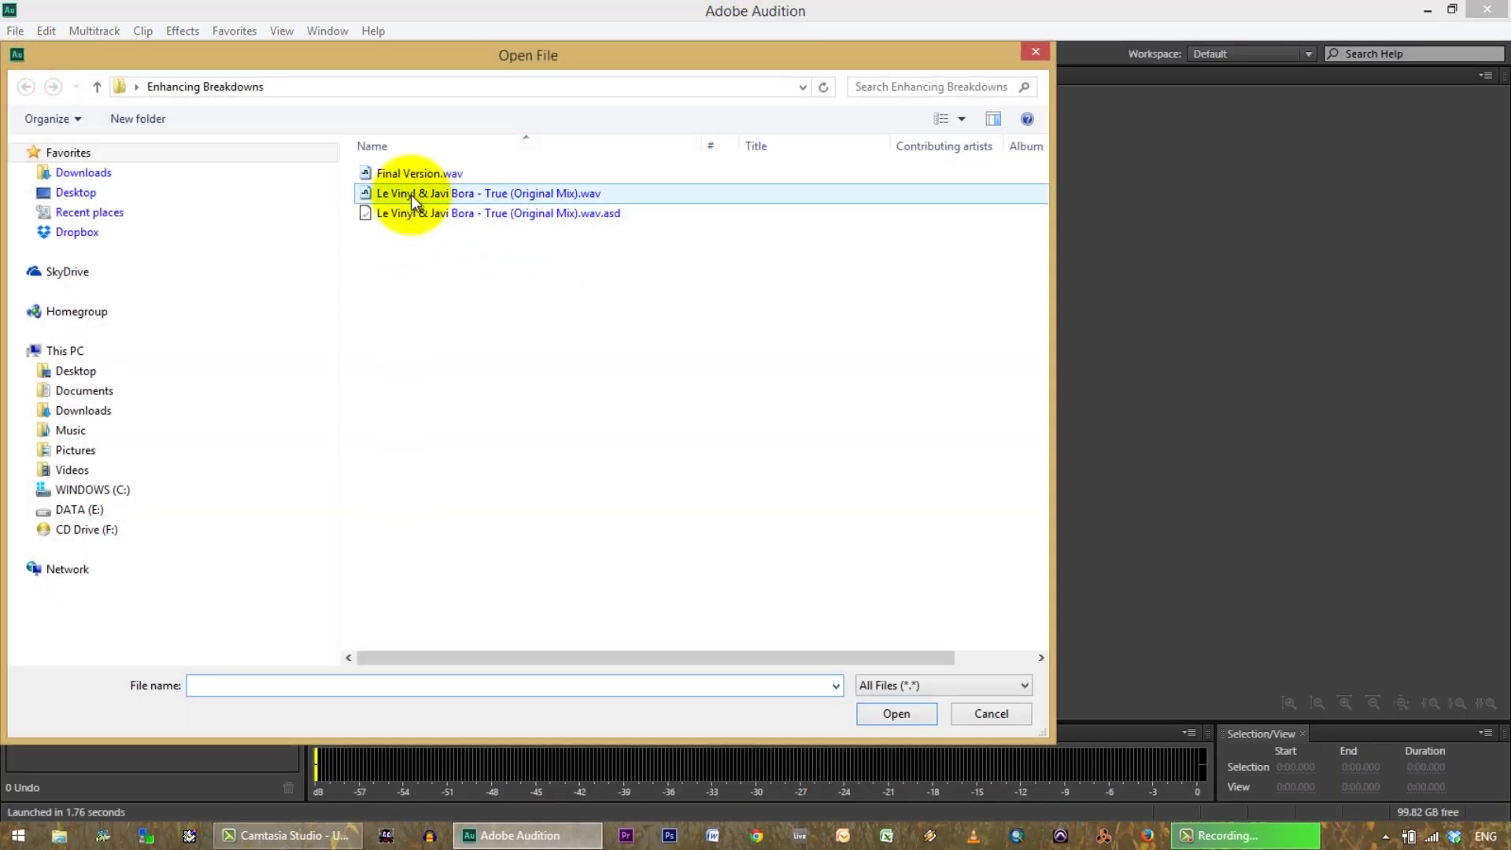
double_click(413, 174)
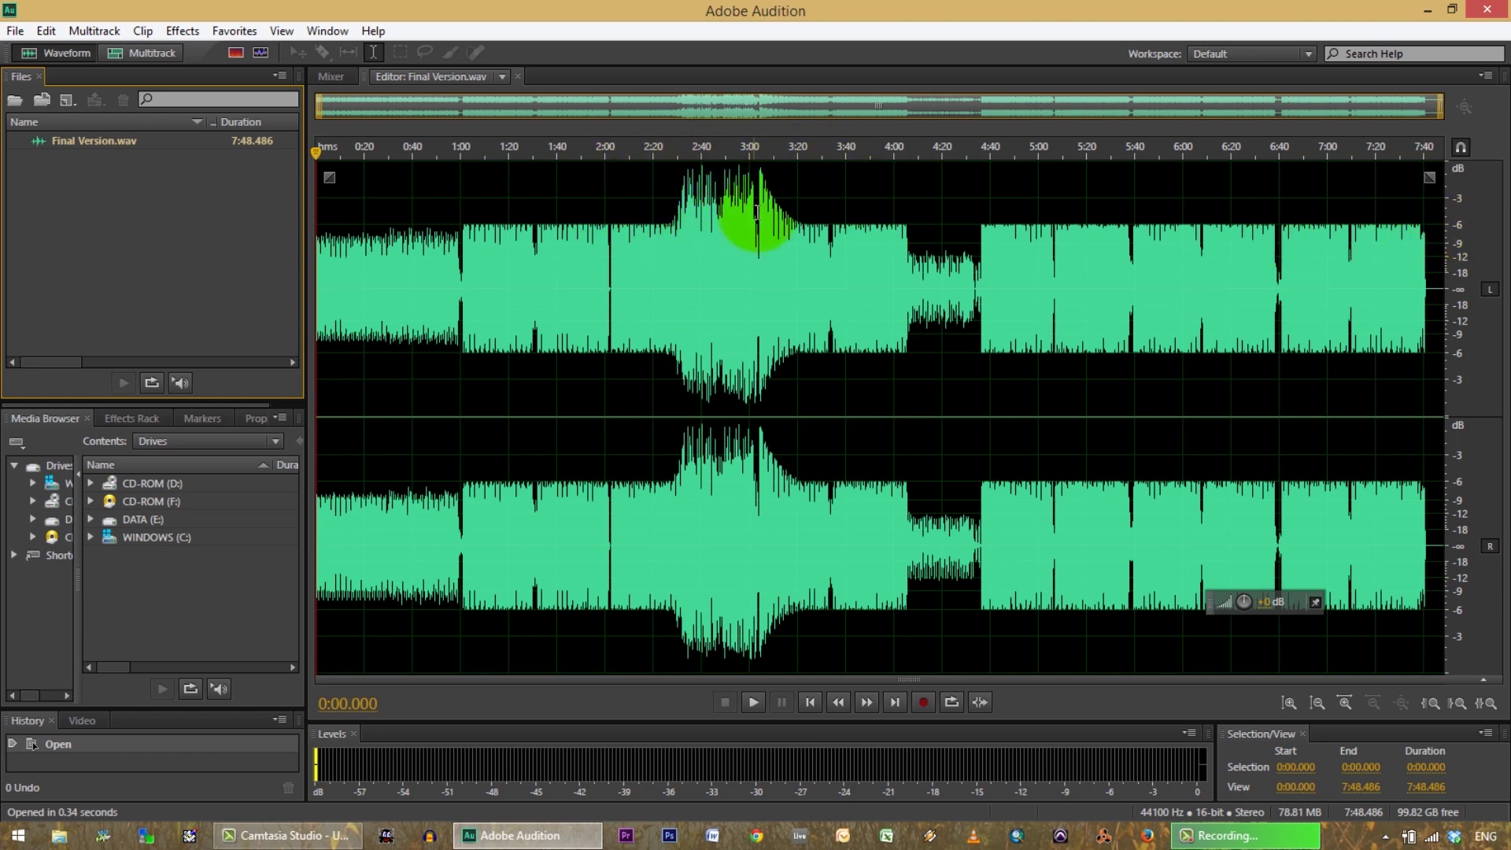
Apply the Hard Limiter effect to the whole waveform with an input boost of 4.0 dB and a maximum amplitude of -0.5 dB.
double_click(619, 189)
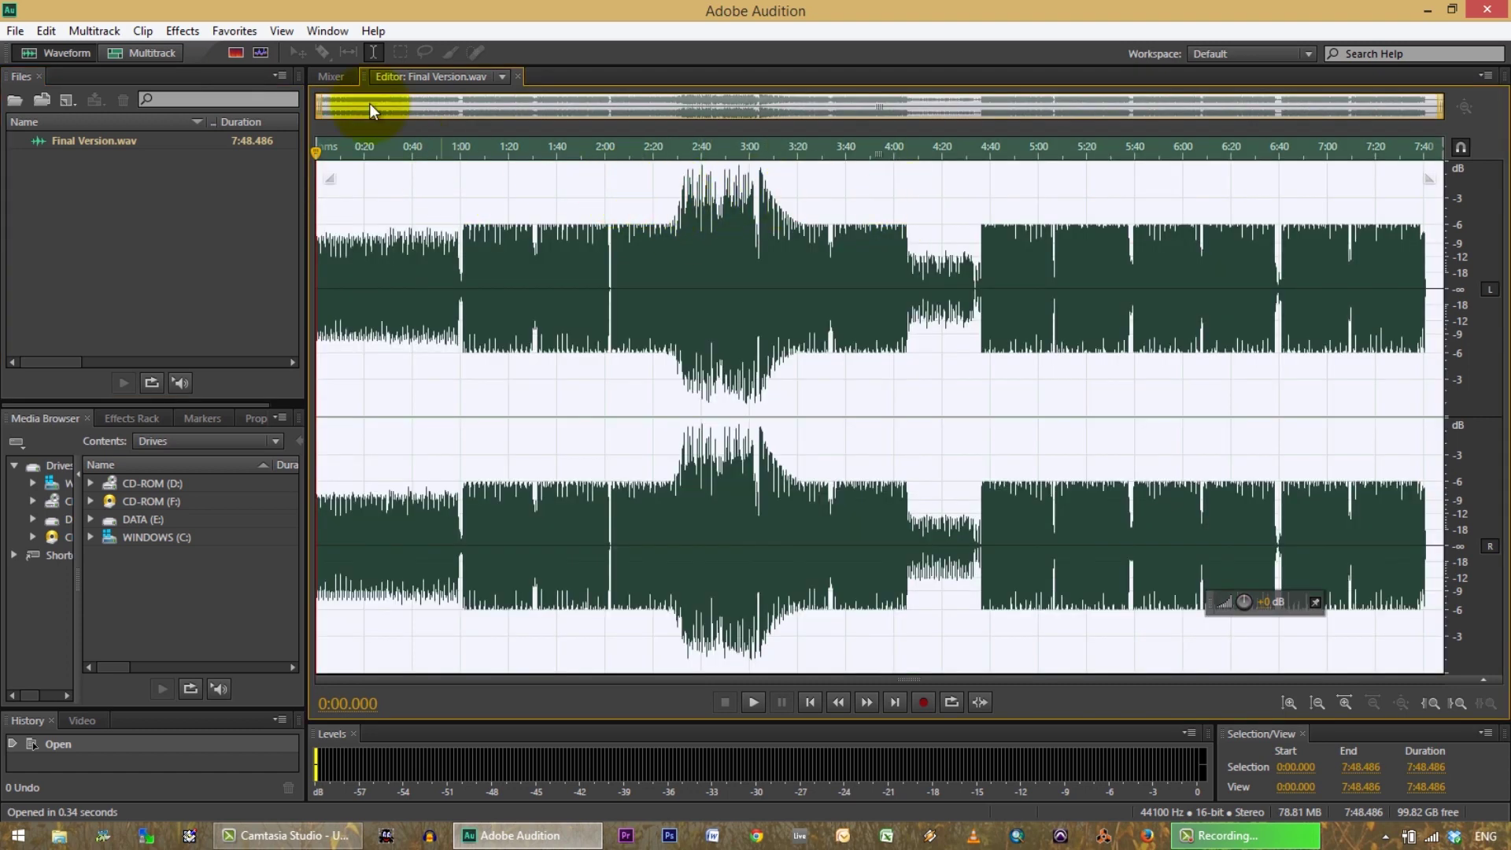
left_click(234, 30)
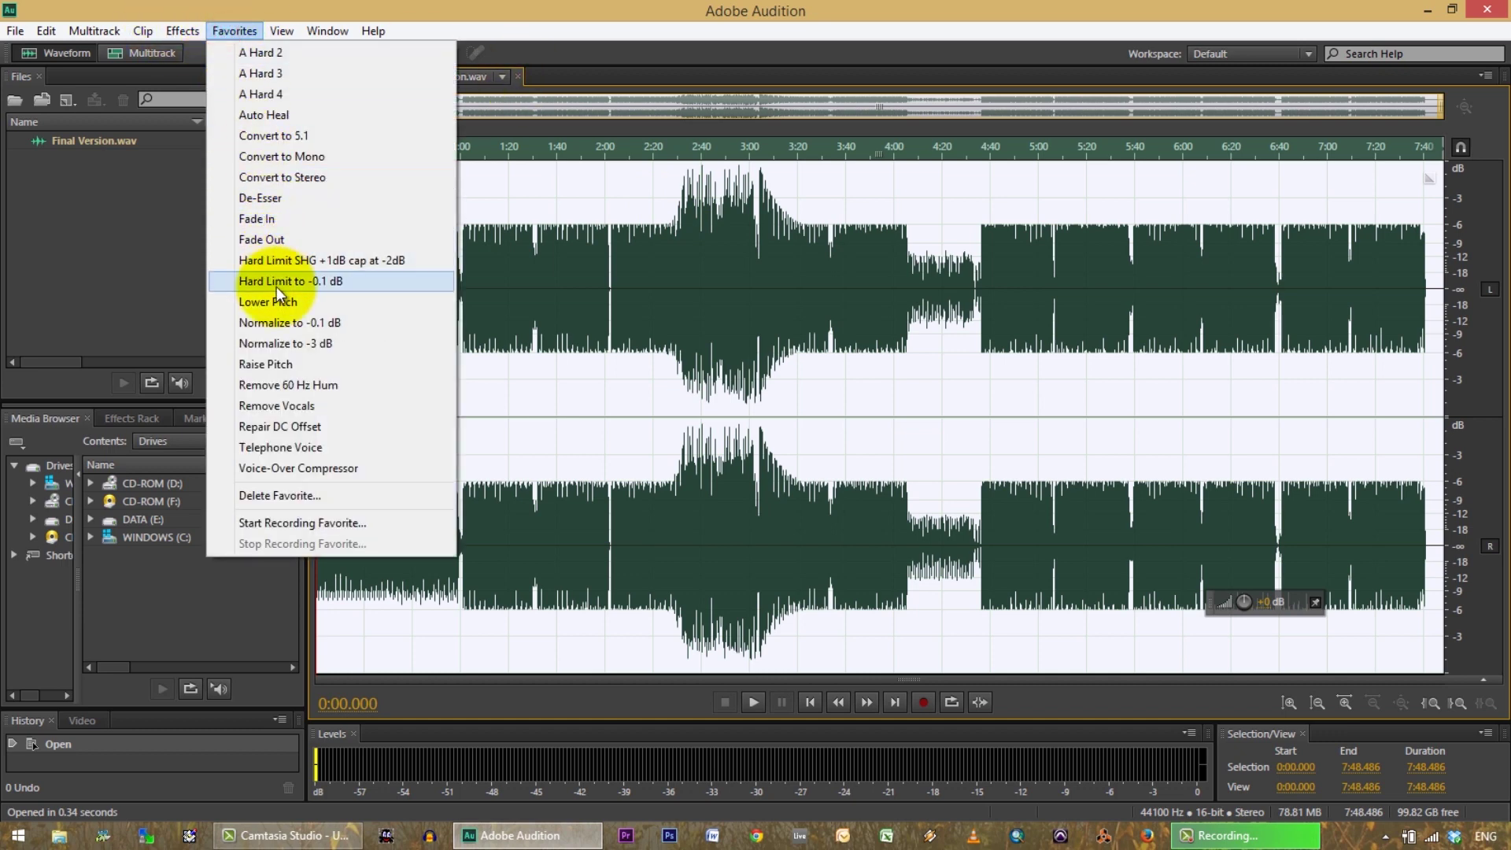
mouse_move(187, 32)
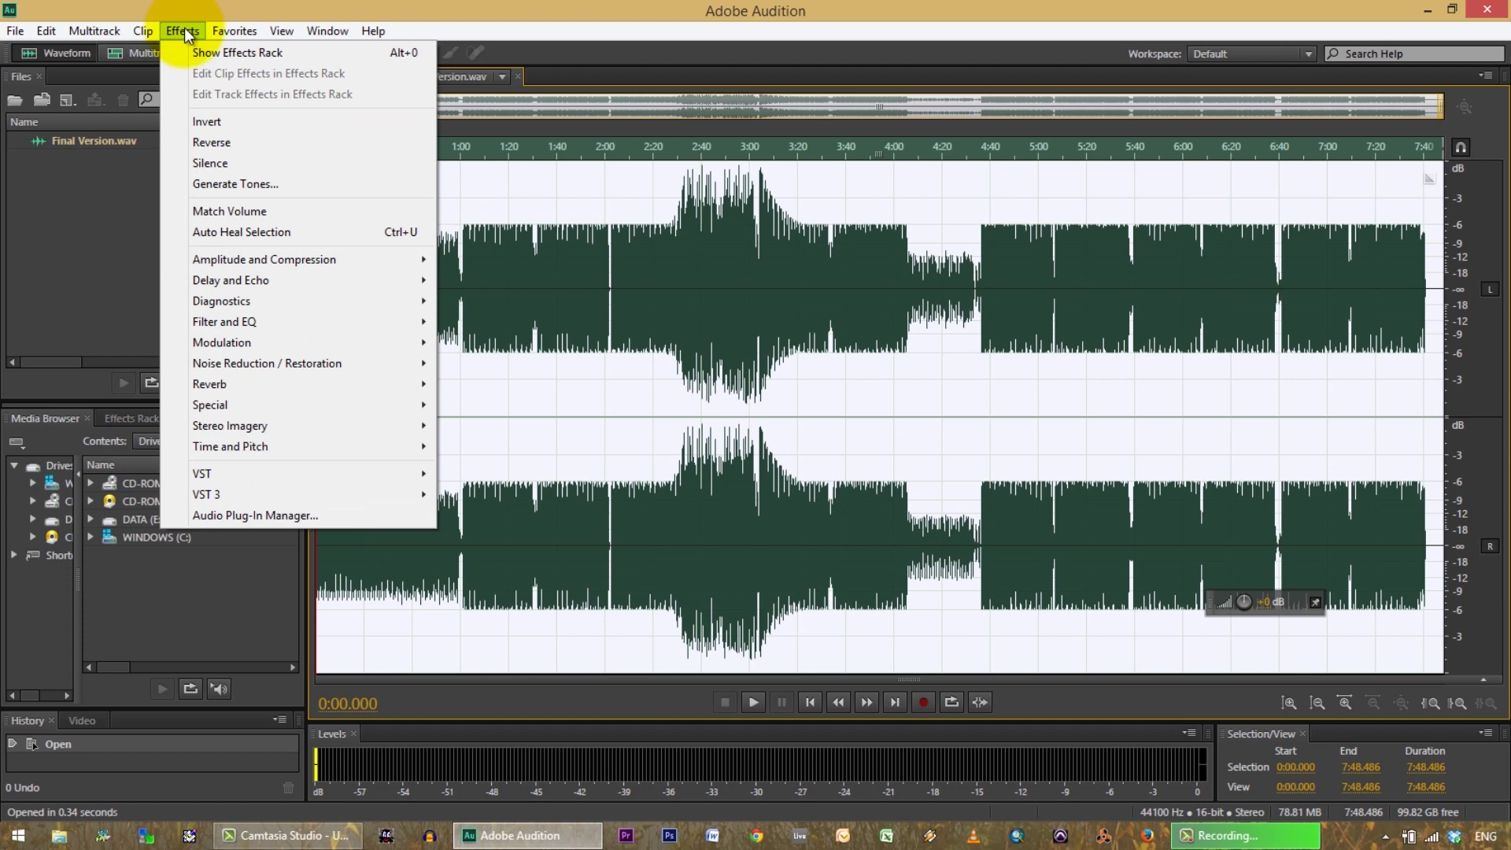
mouse_move(204, 259)
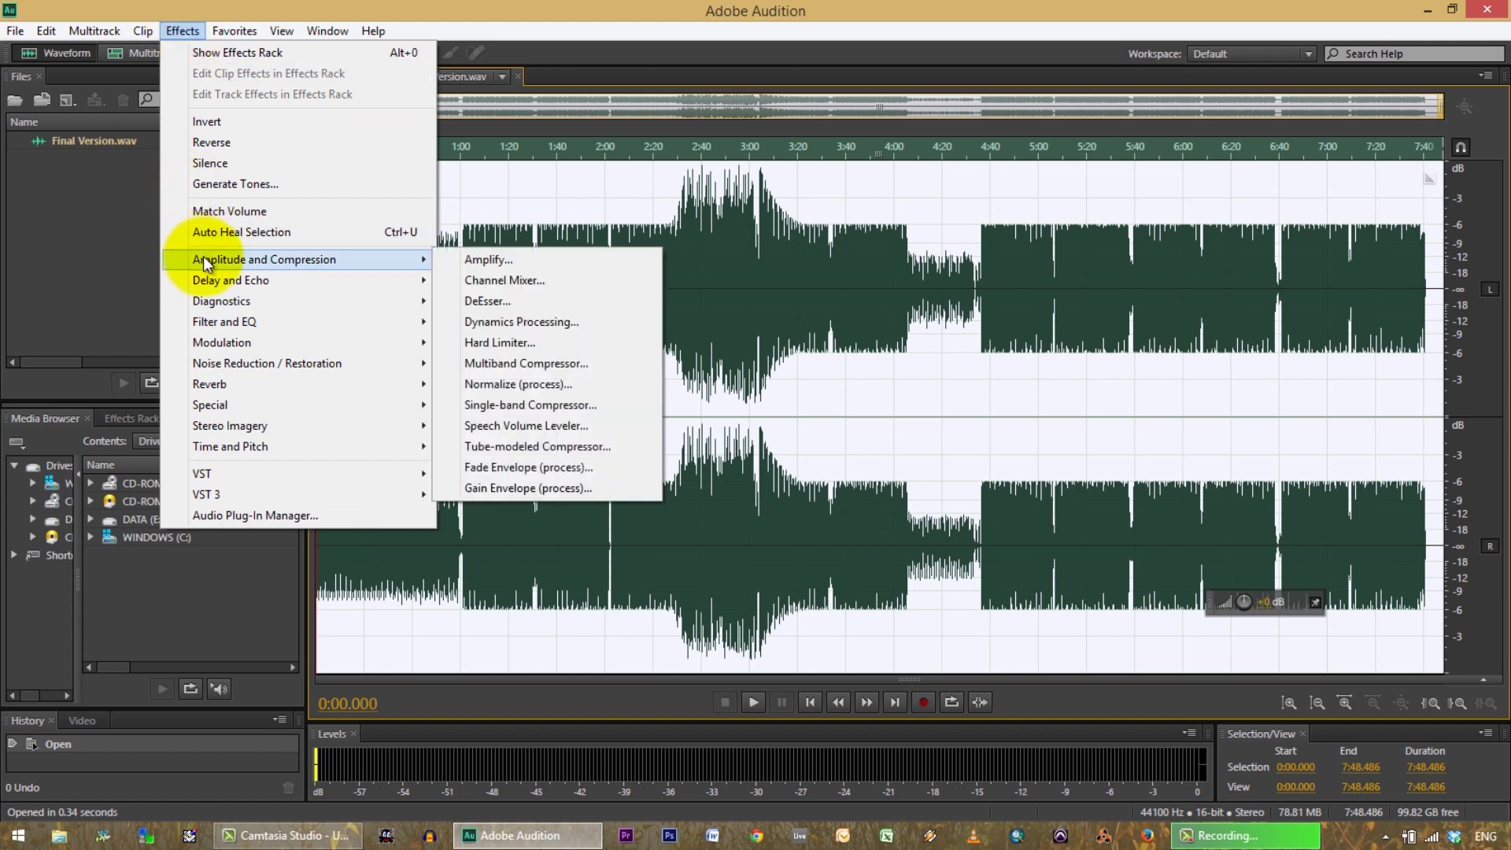
left_click(501, 342)
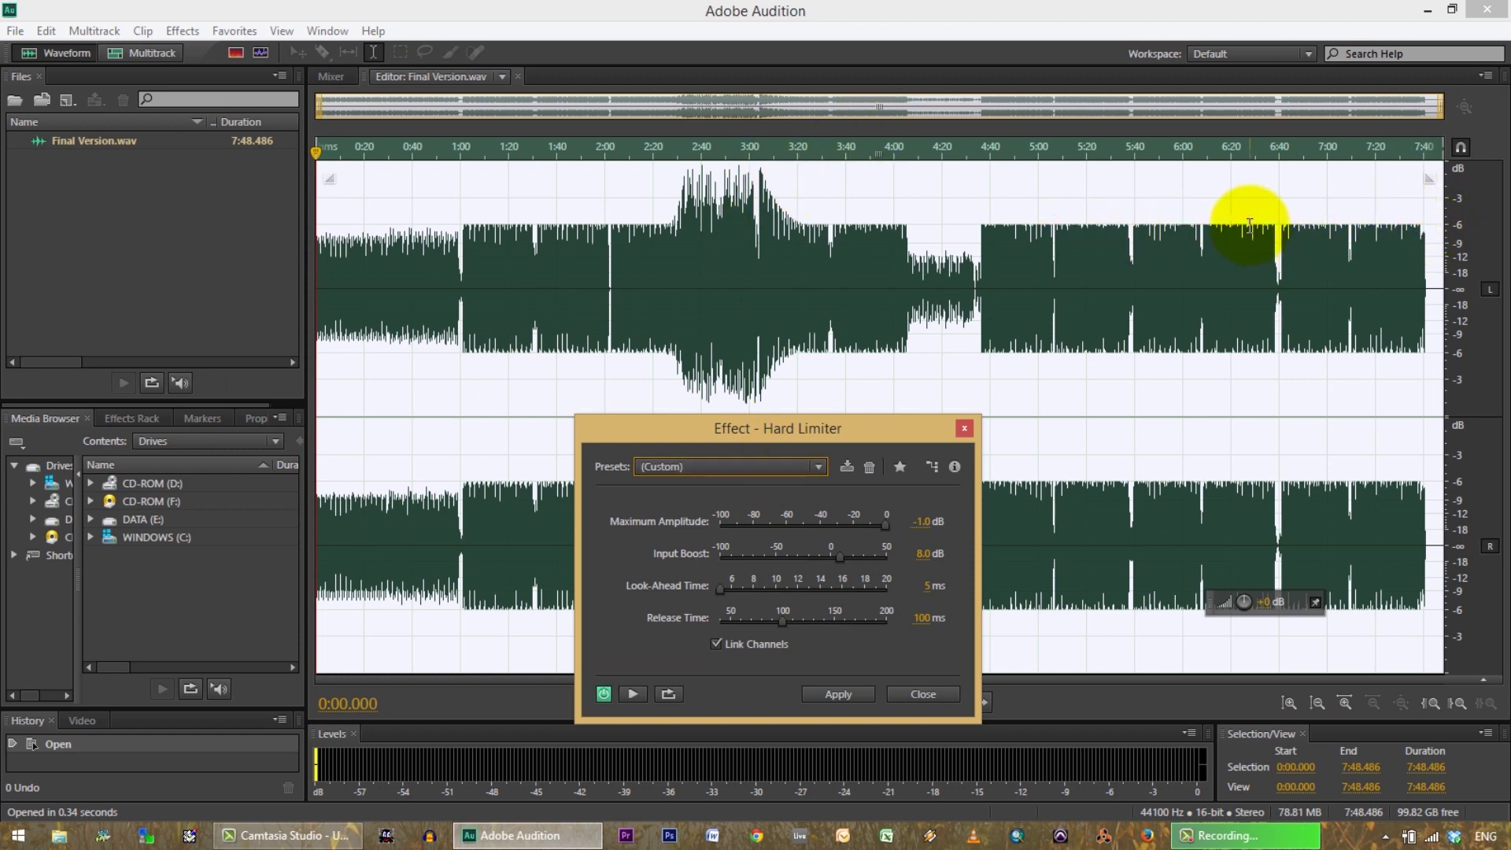
left_click(921, 554)
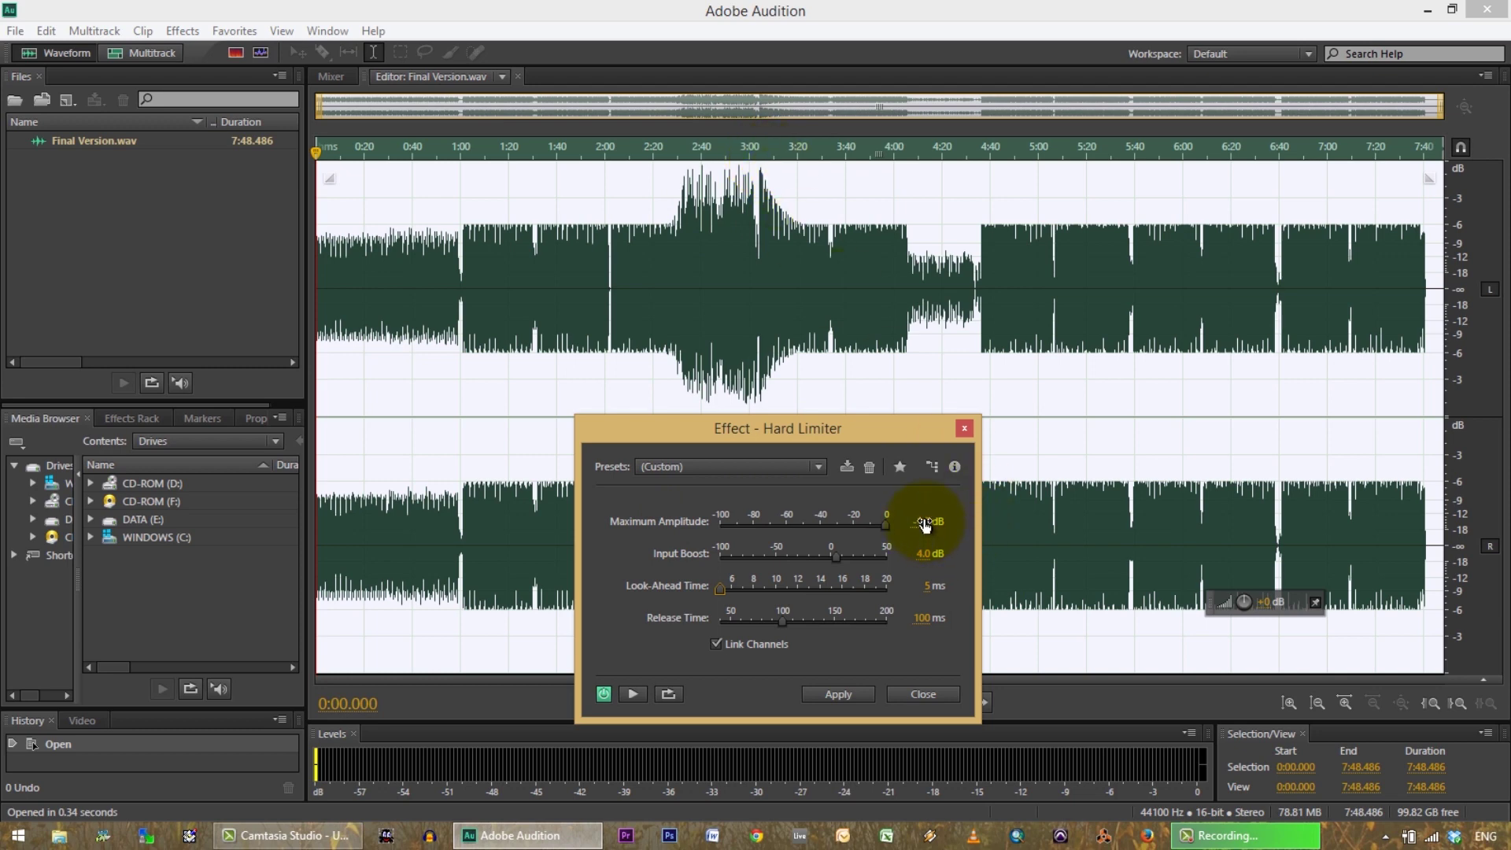
type("-5.")
key("BackSpace")
key("BackSpace")
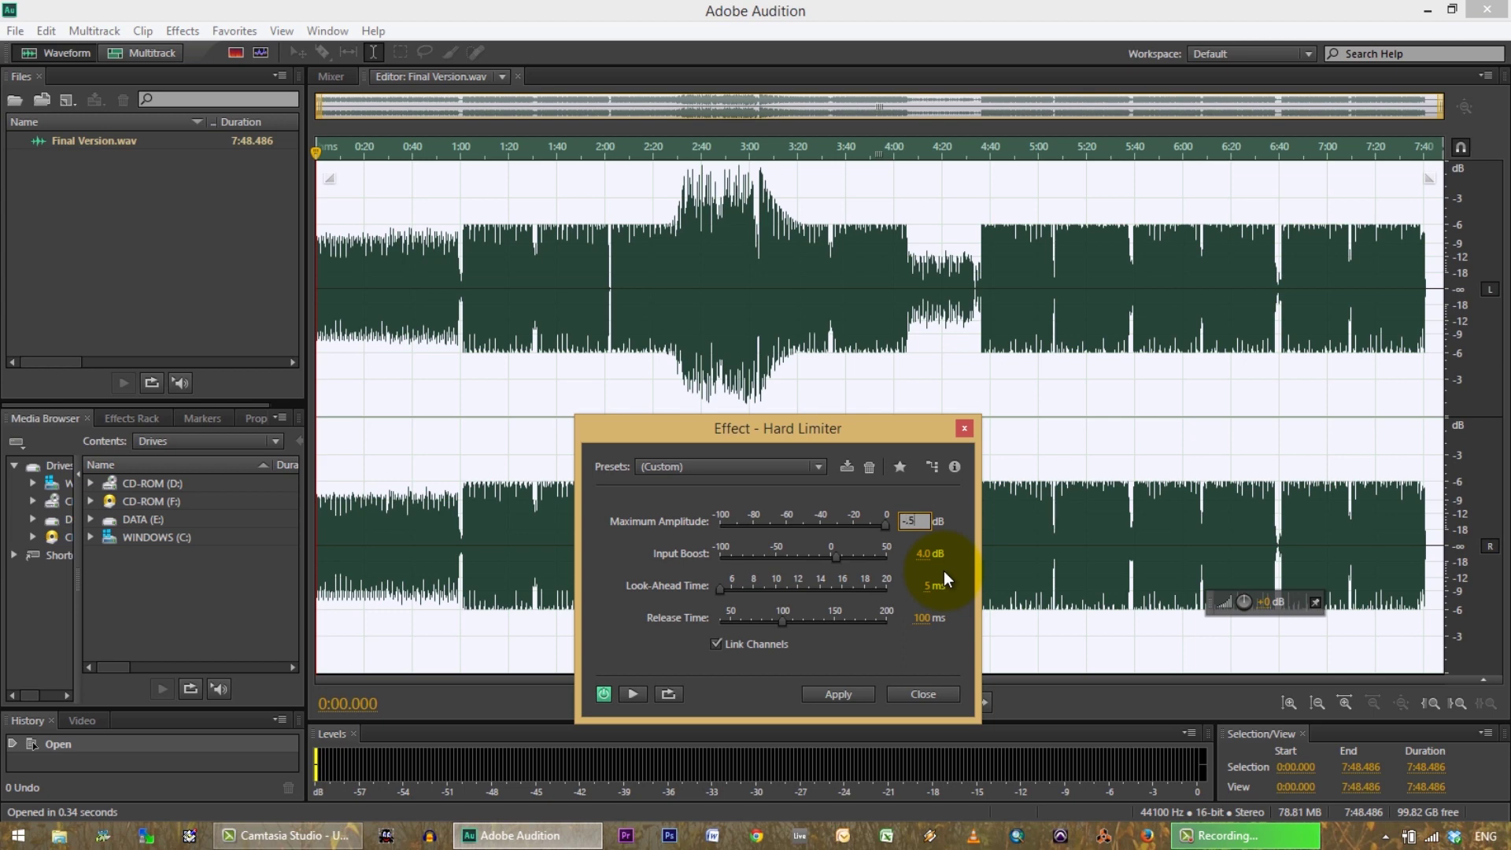
left_click(863, 693)
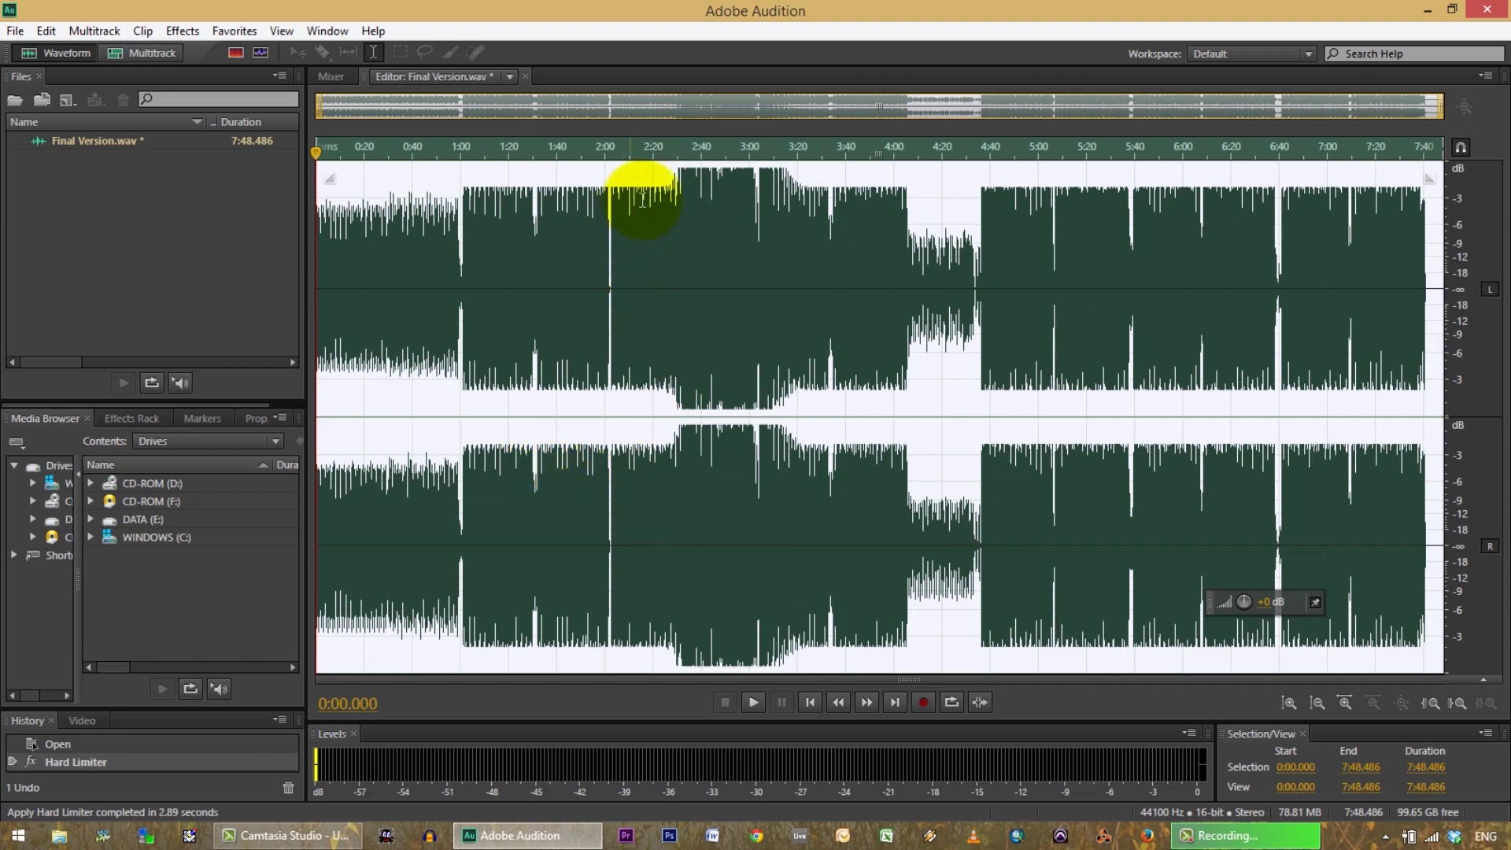
Apply a second Hard Limiter pass to the whole waveform with an input boost of 1 dB and a maximum amplitude of -0.5 dB.
left_click(637, 400)
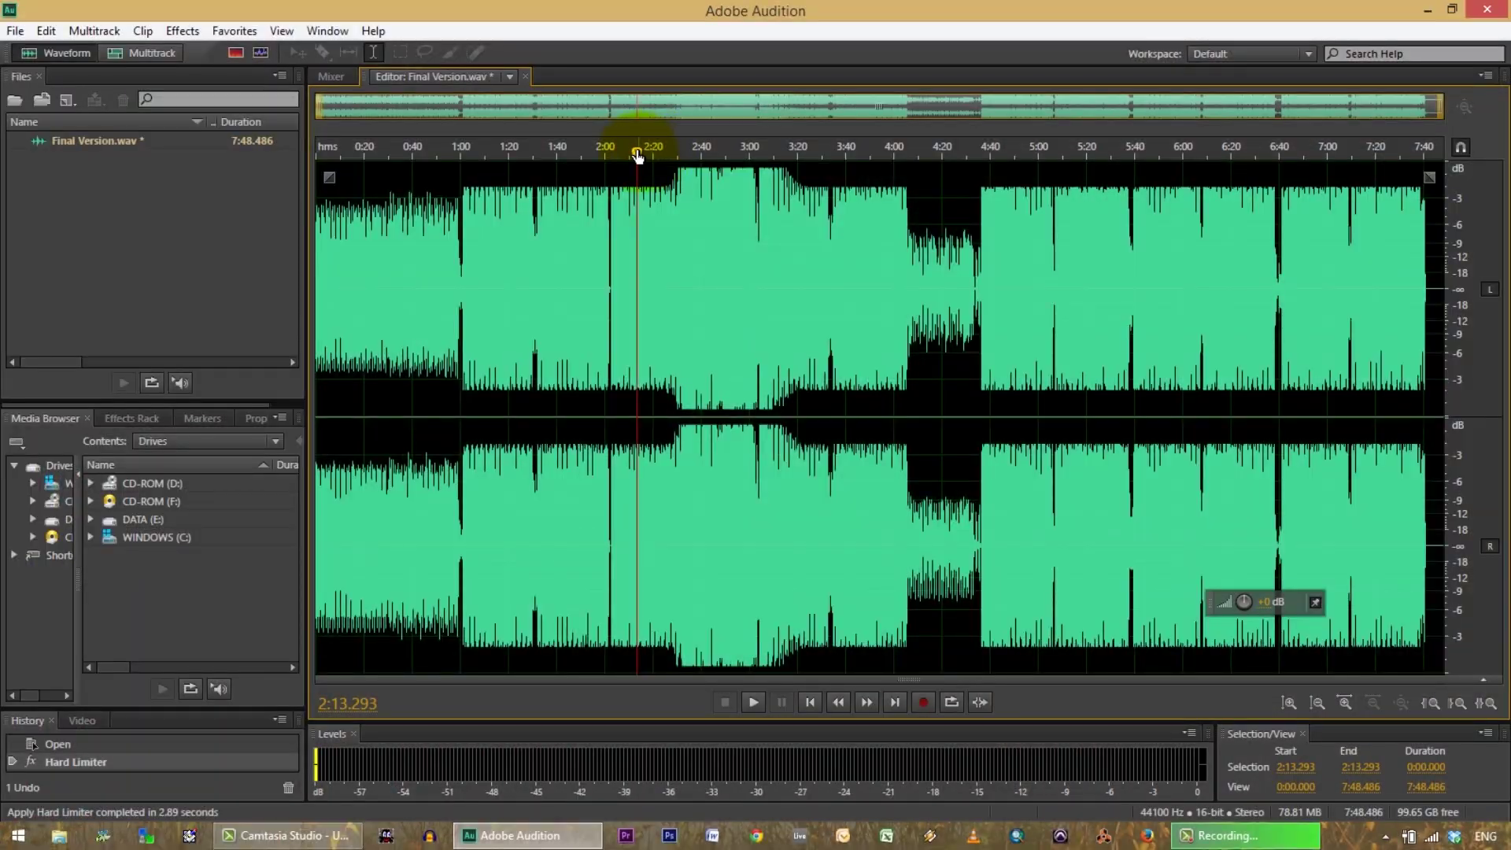
left_click_drag(637, 154, 630, 154)
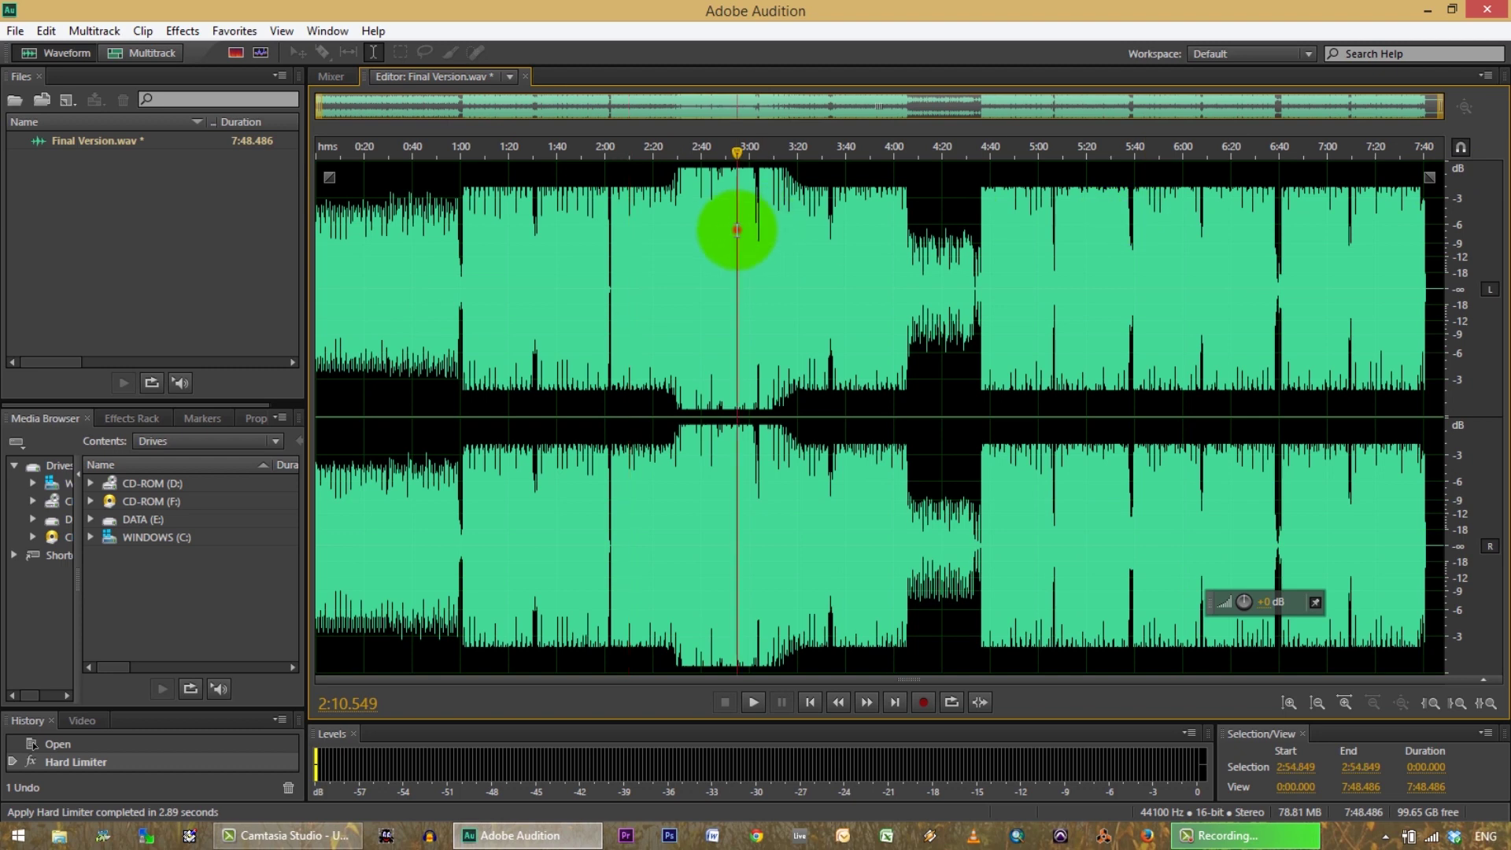
double_click(737, 229)
left_click(183, 31)
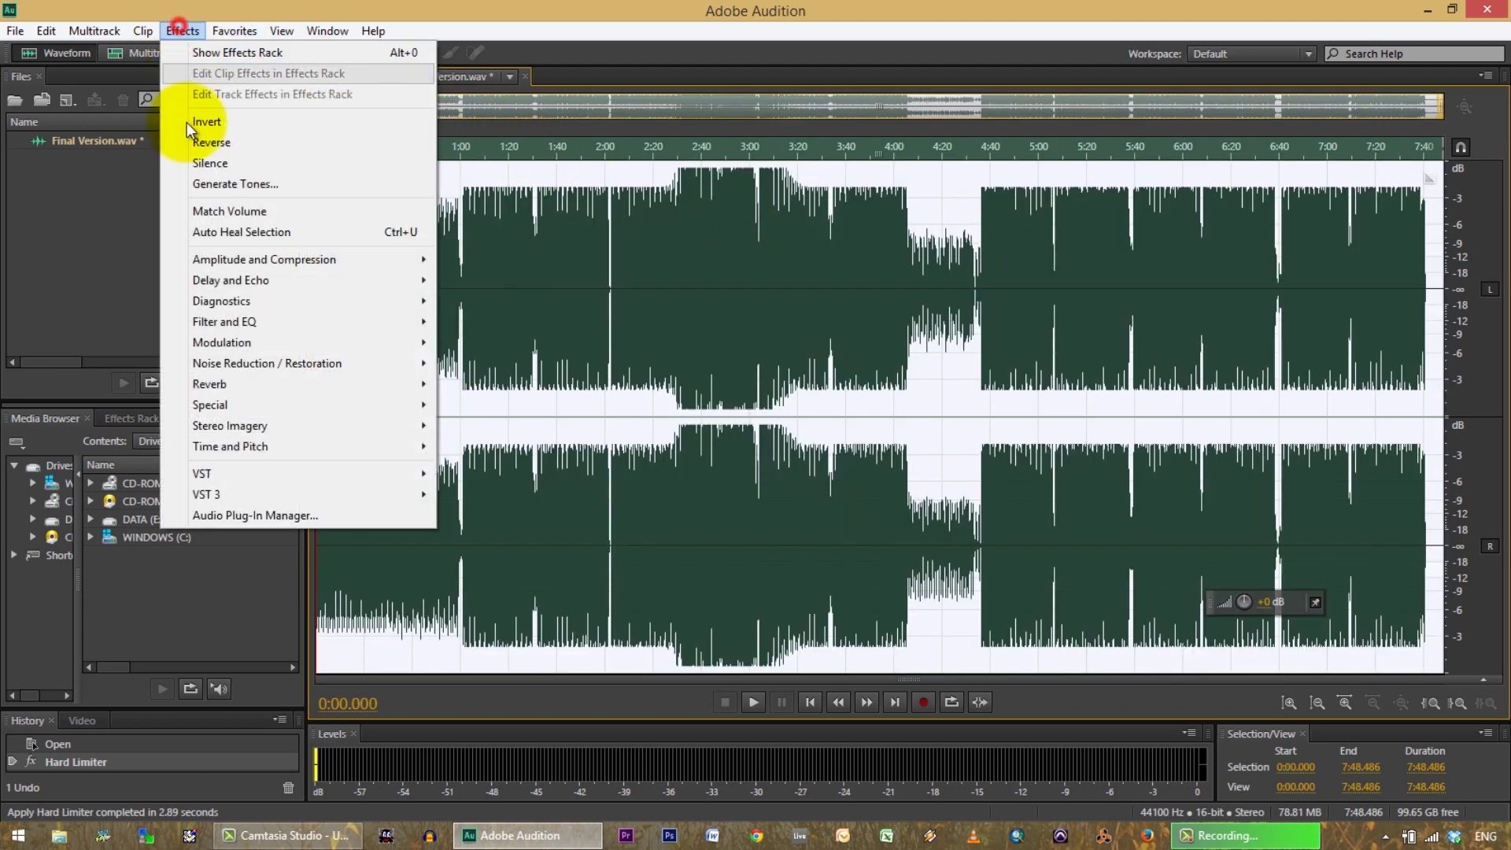
left_click(217, 261)
left_click(504, 342)
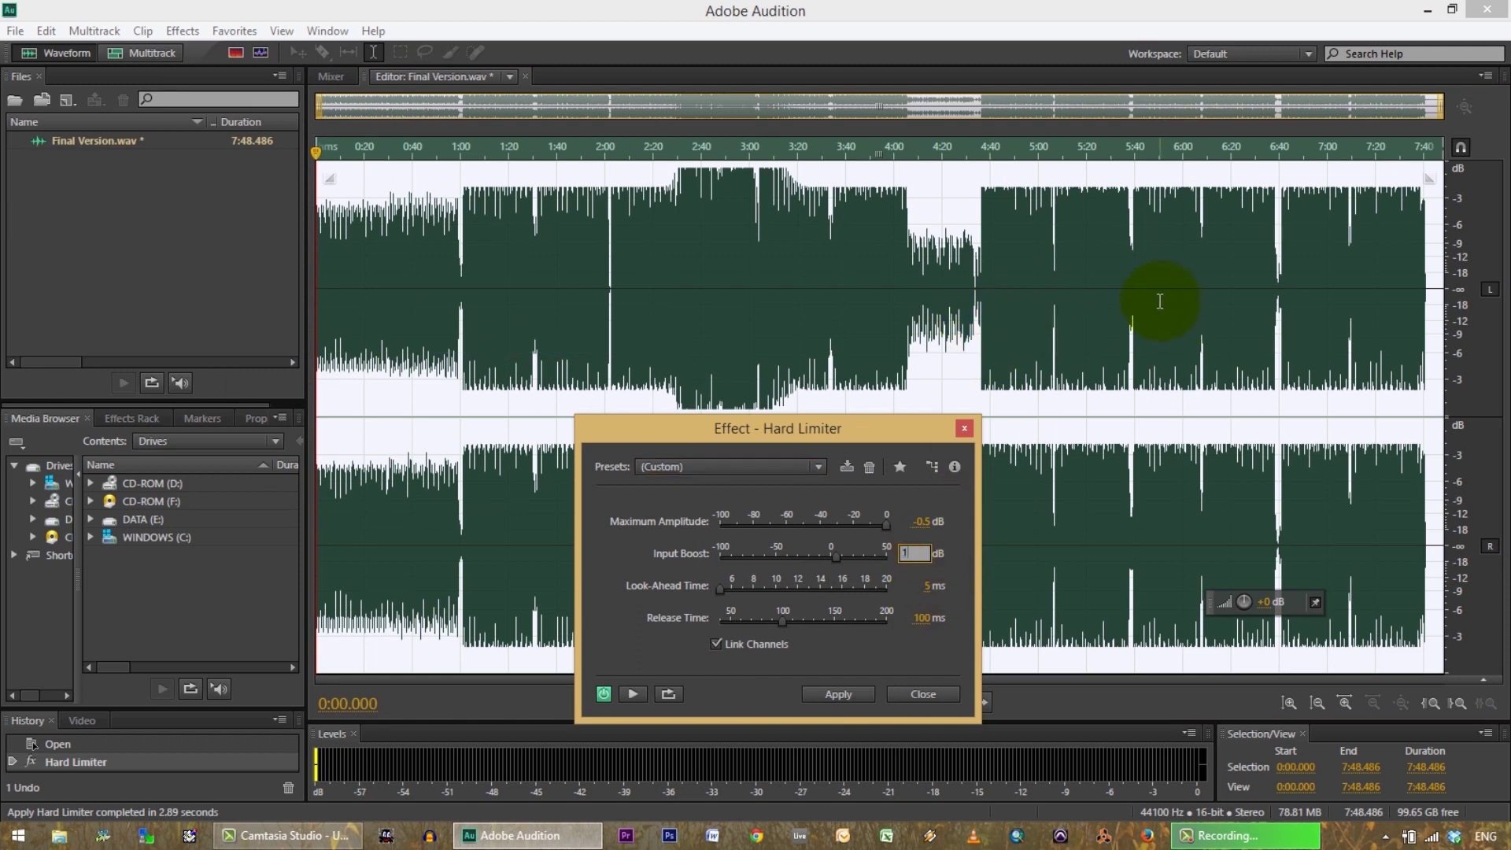
left_click(836, 691)
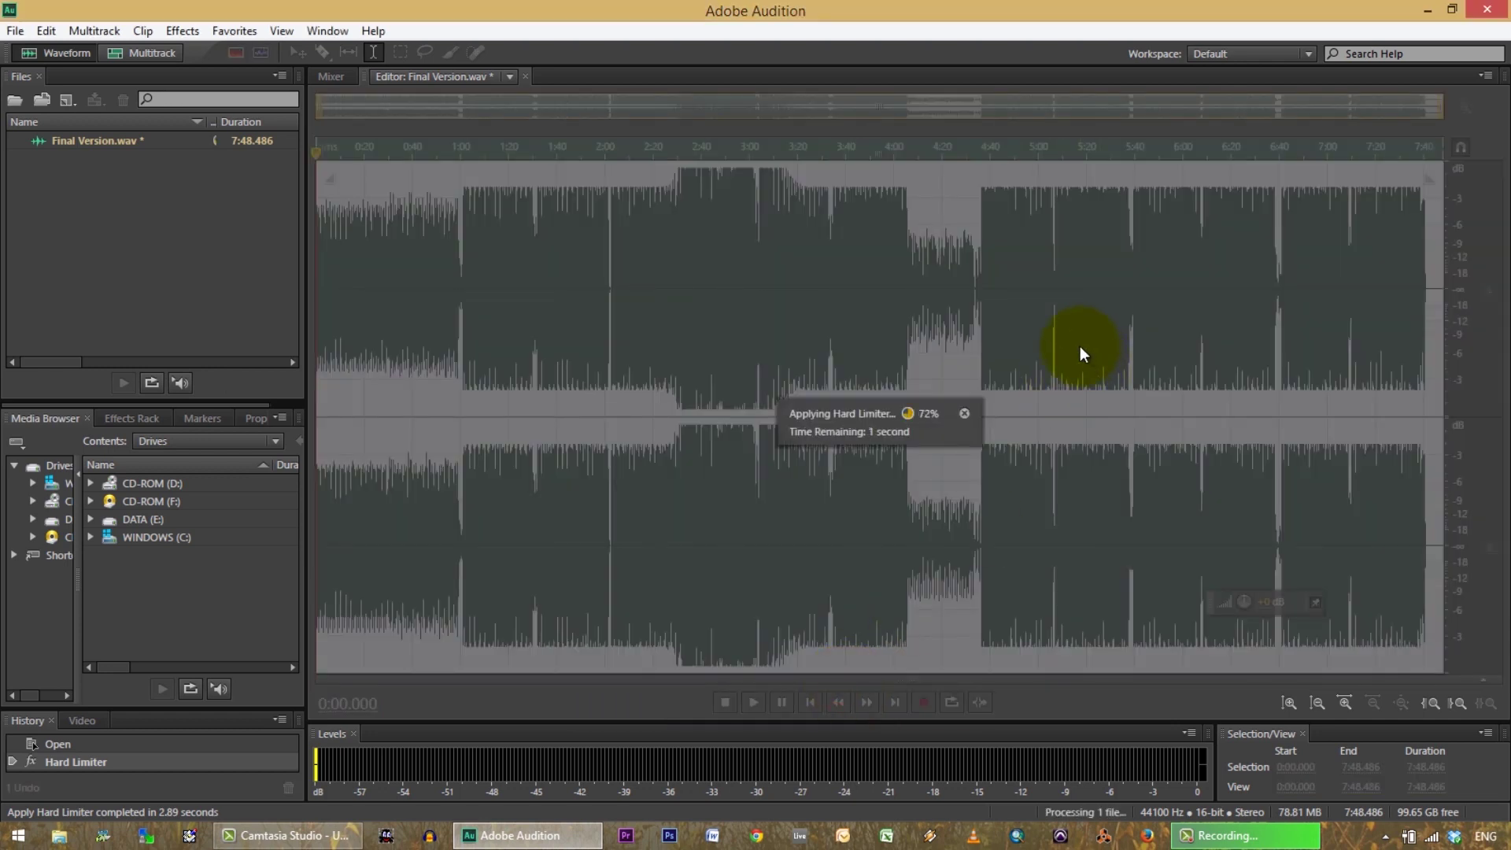
Play the limited audio from about 2:11 and again from about 2:05, and zoom in on a selection from 2:00 to 4:00.
left_click(633, 167)
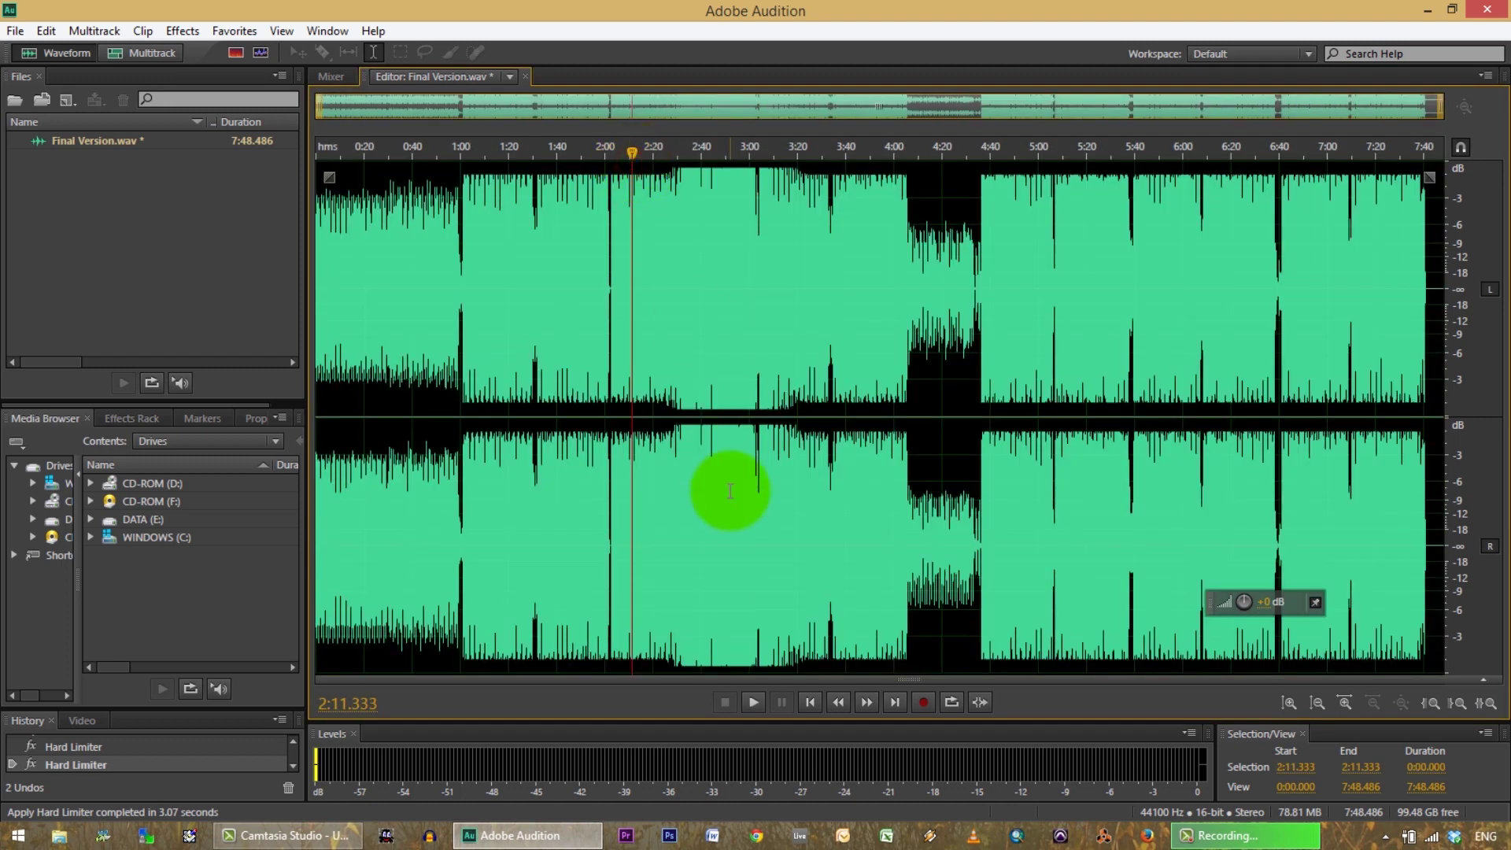
key("space")
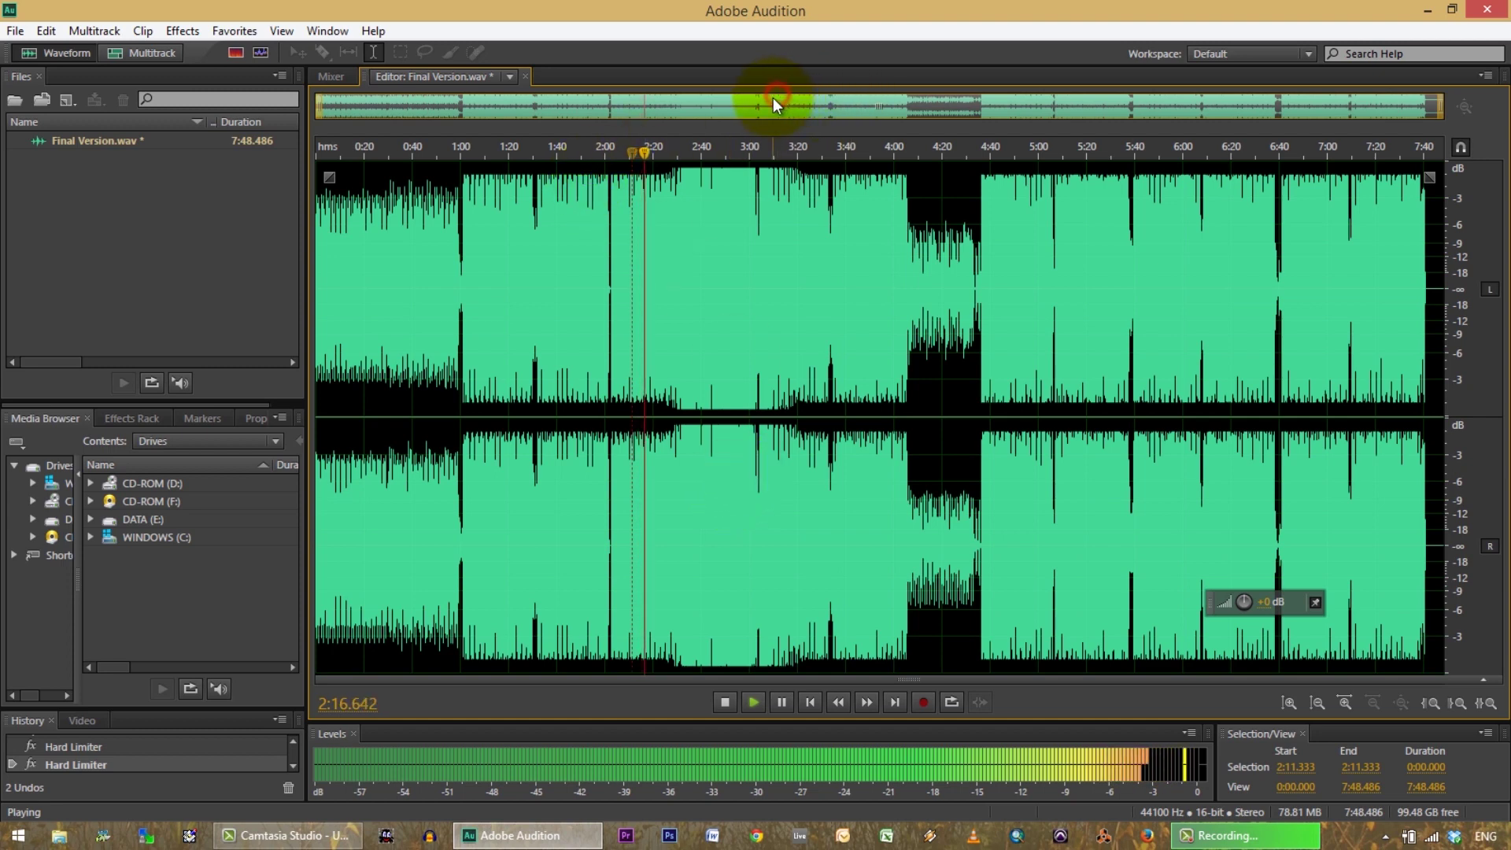
left_click(618, 146)
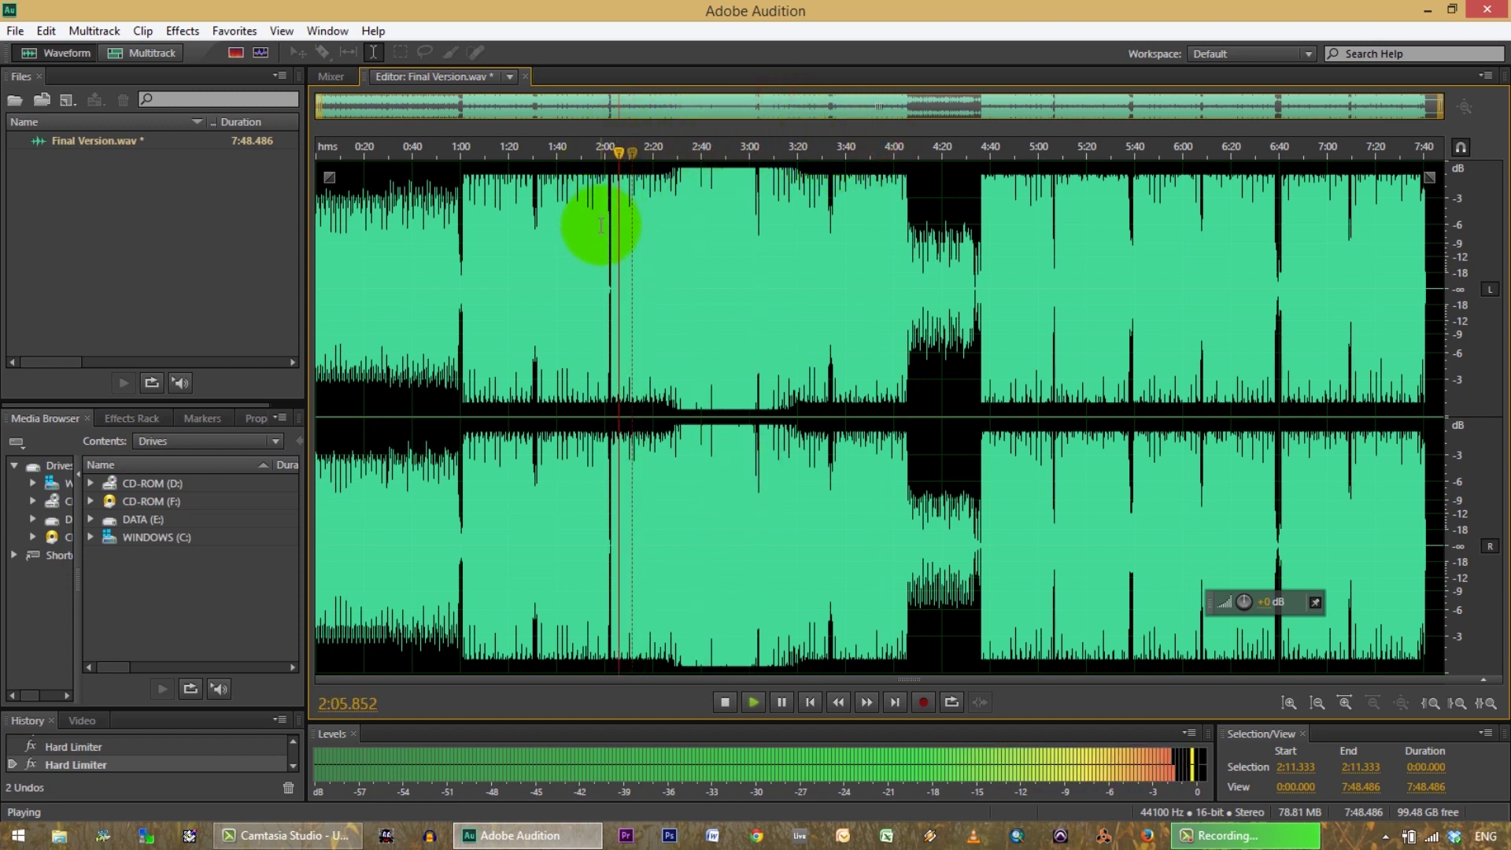
left_click_drag(606, 226, 894, 293)
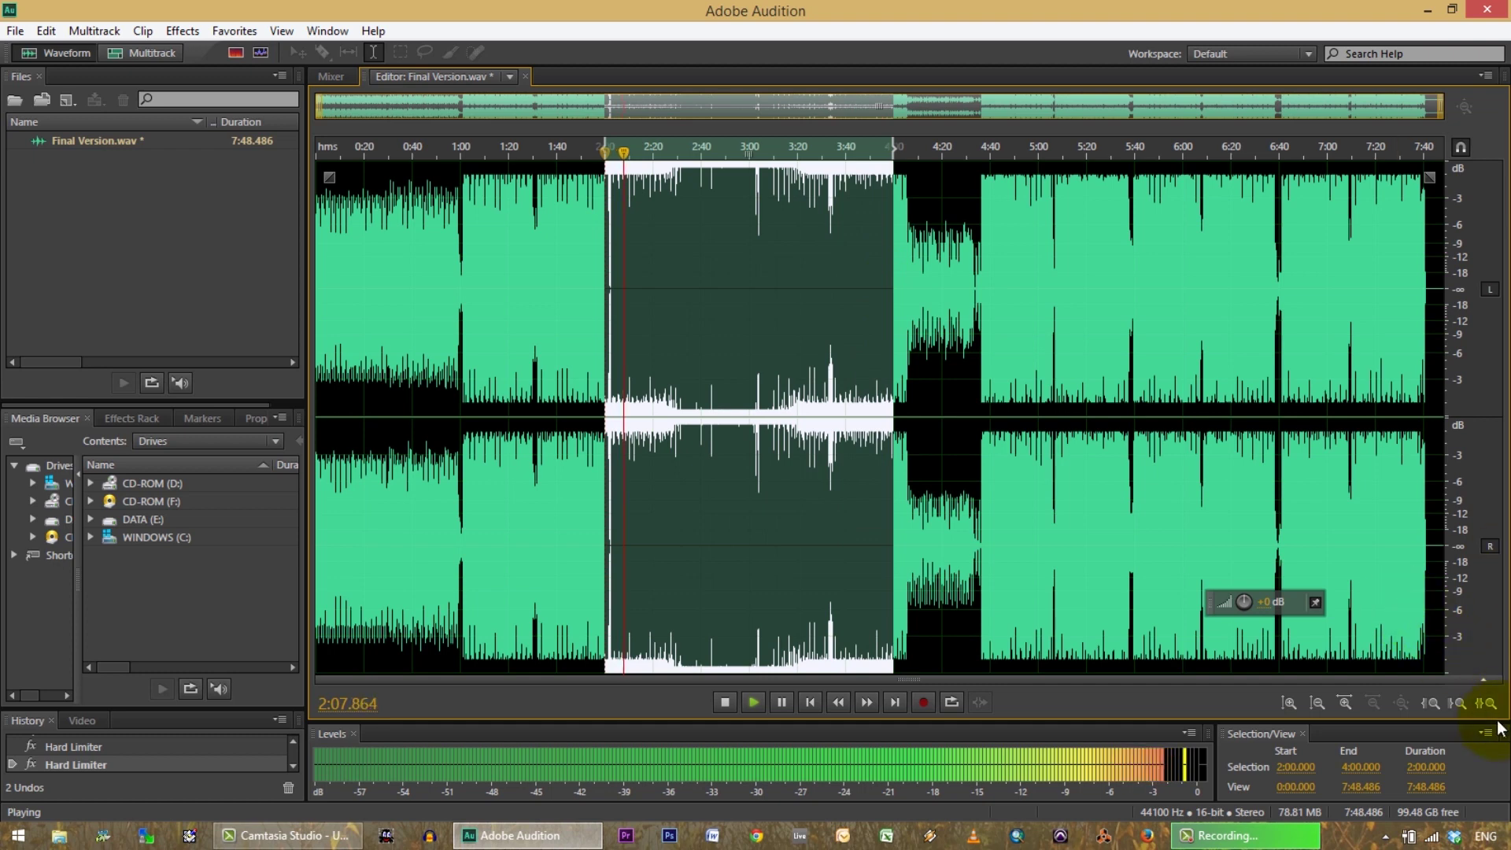
left_click(1484, 702)
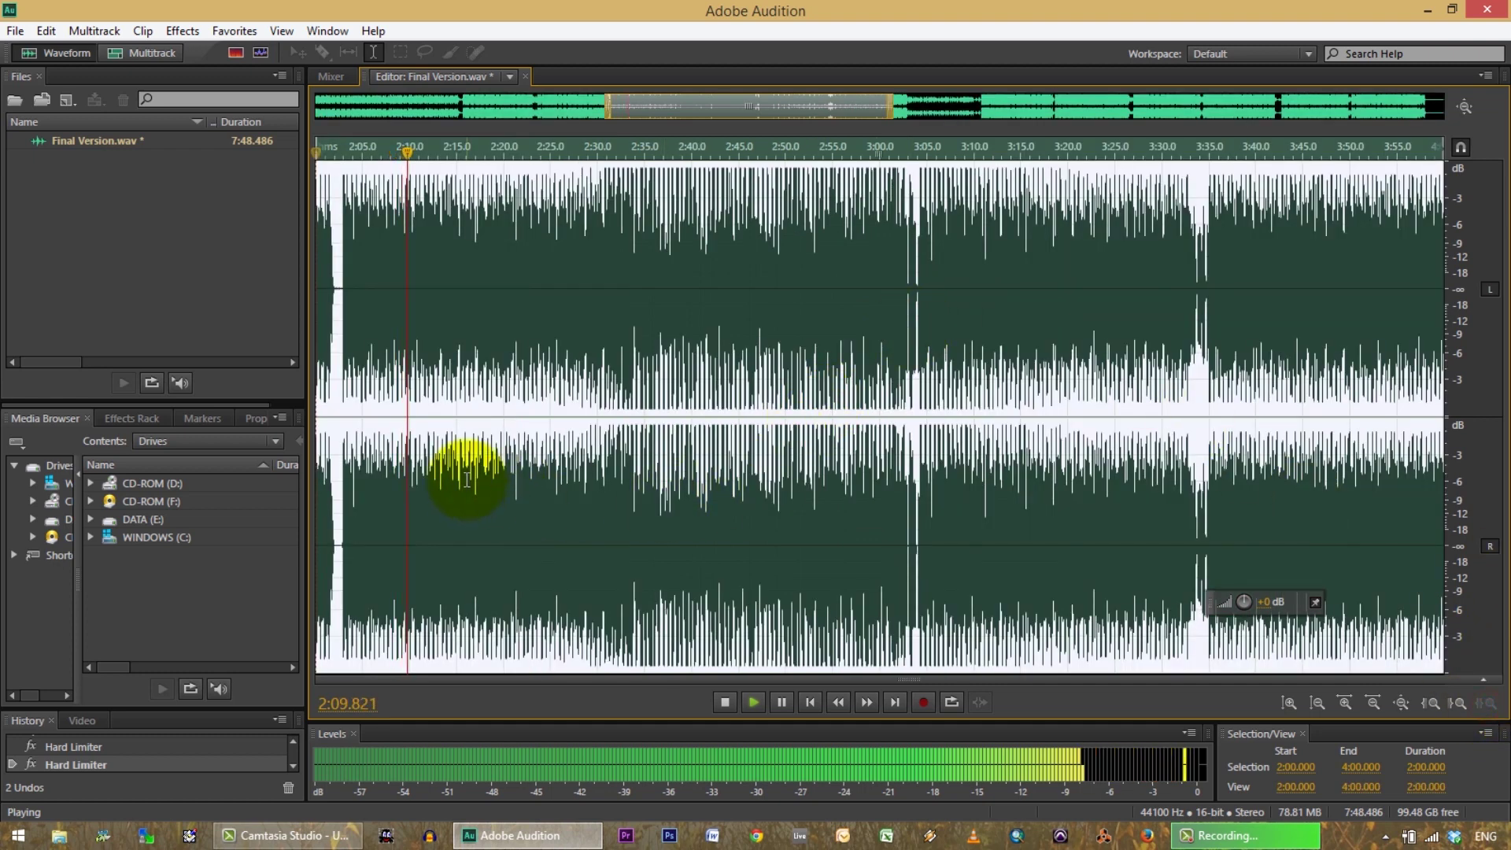